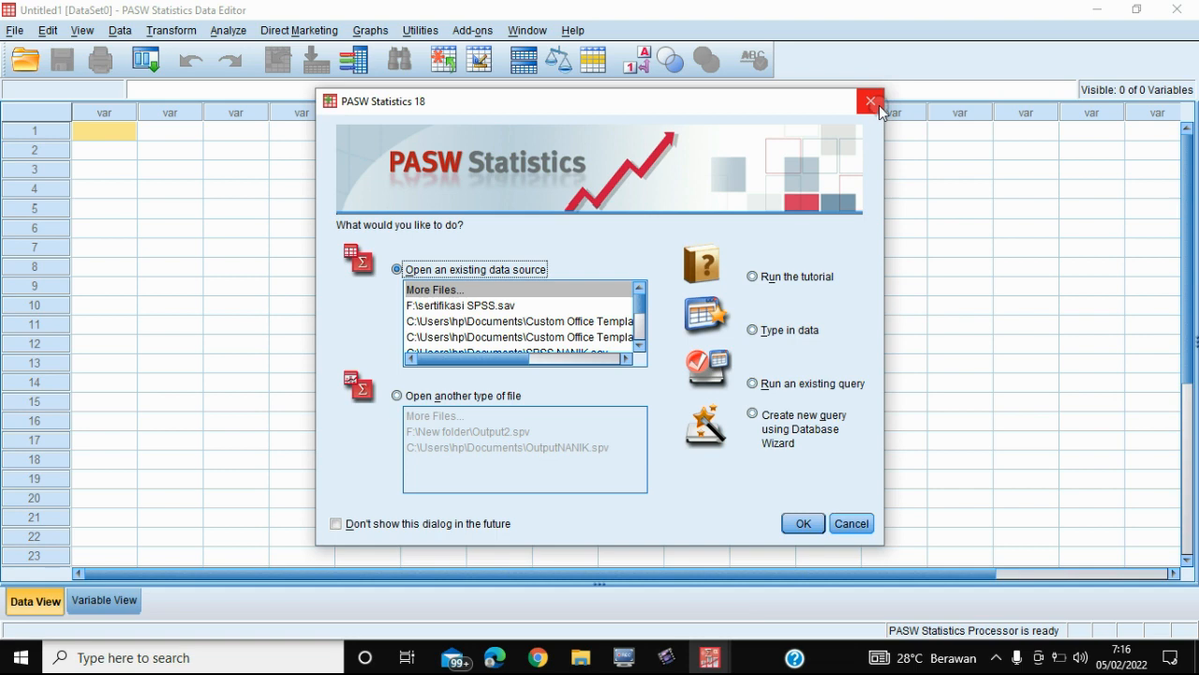
Close the startup dialog to begin with an empty dataset
left_click(878, 105)
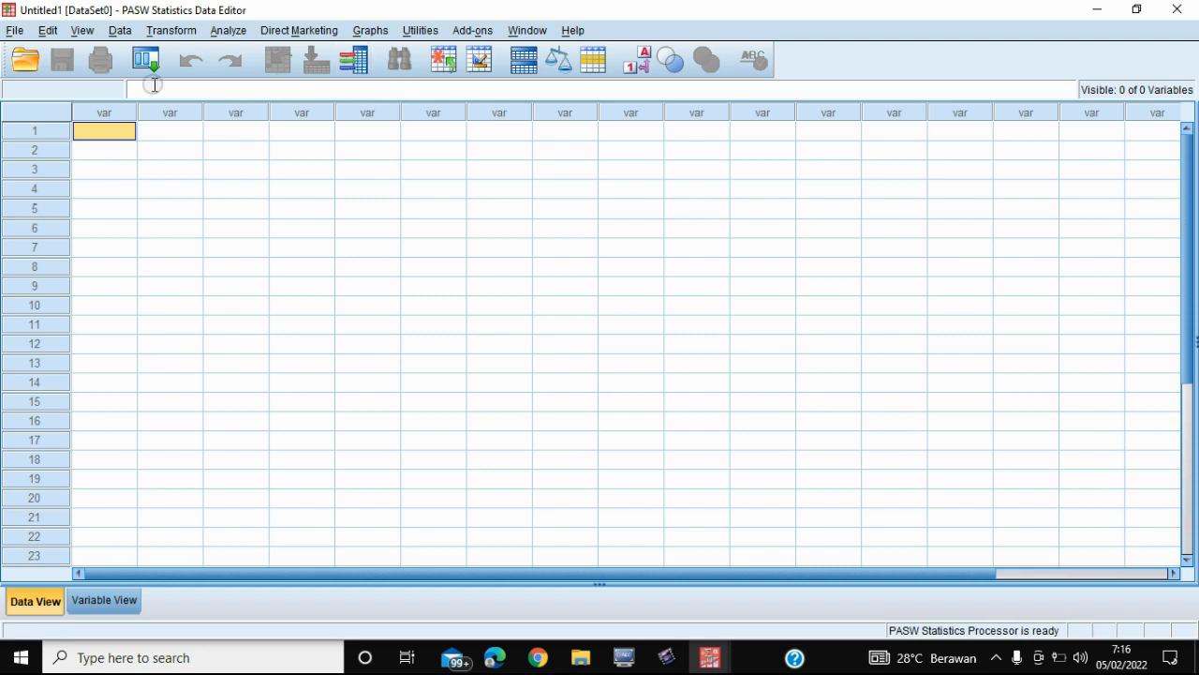
left_click(239, 33)
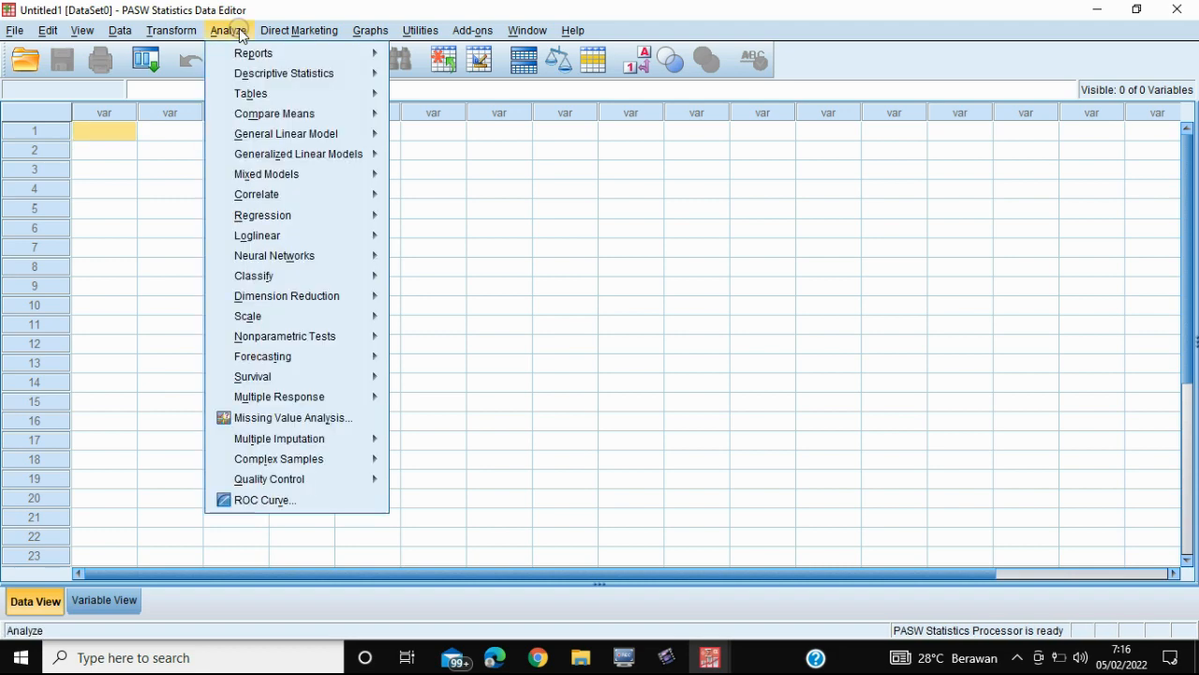
mouse_move(358, 77)
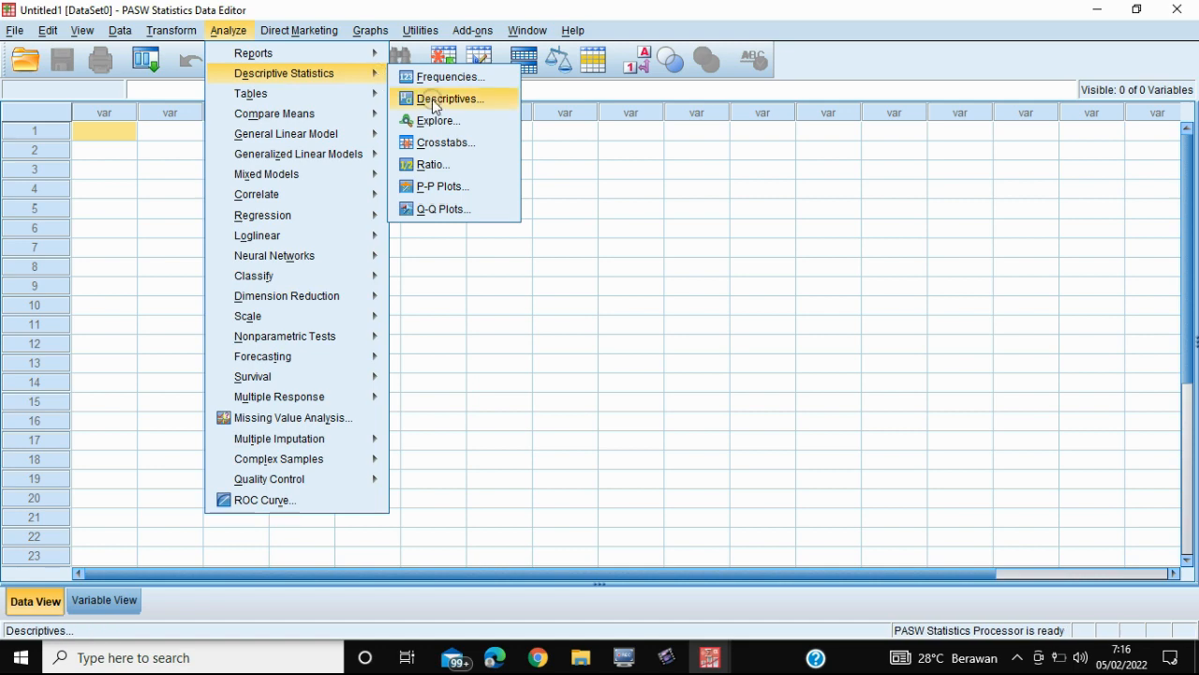
left_click(572, 150)
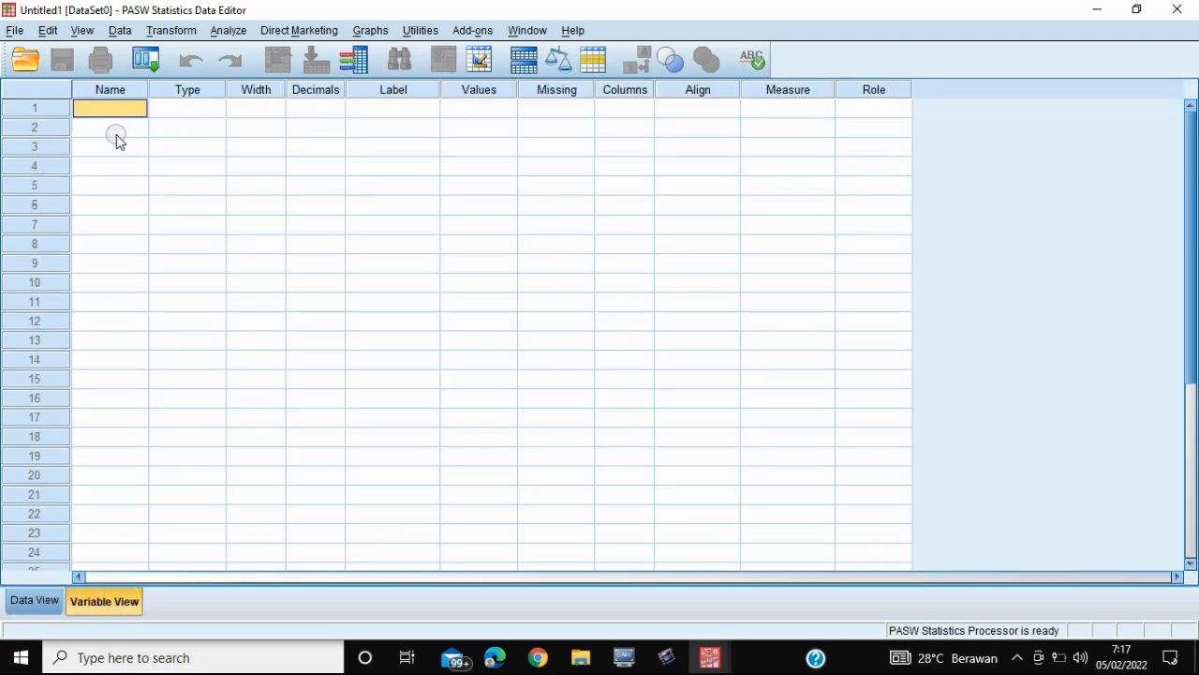
Define a numeric variable named Pengetahuan in the first row of the variable definitions and set its decimals to 0
type("Peng")
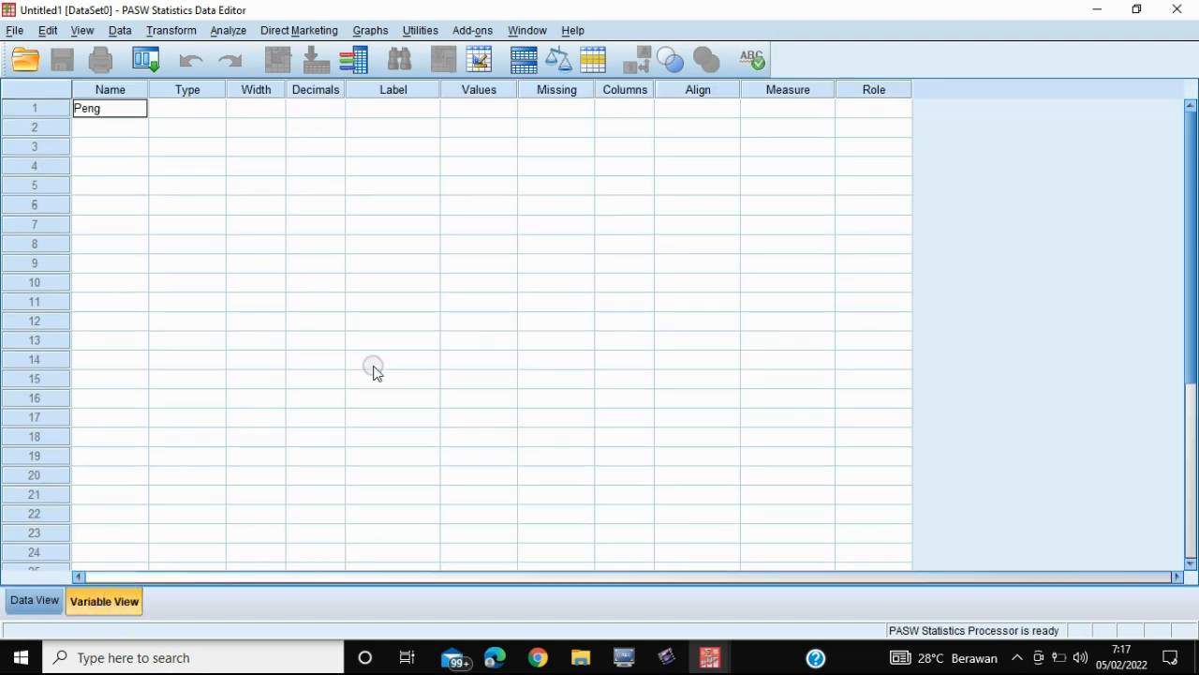
type("etahuan")
left_click(183, 112)
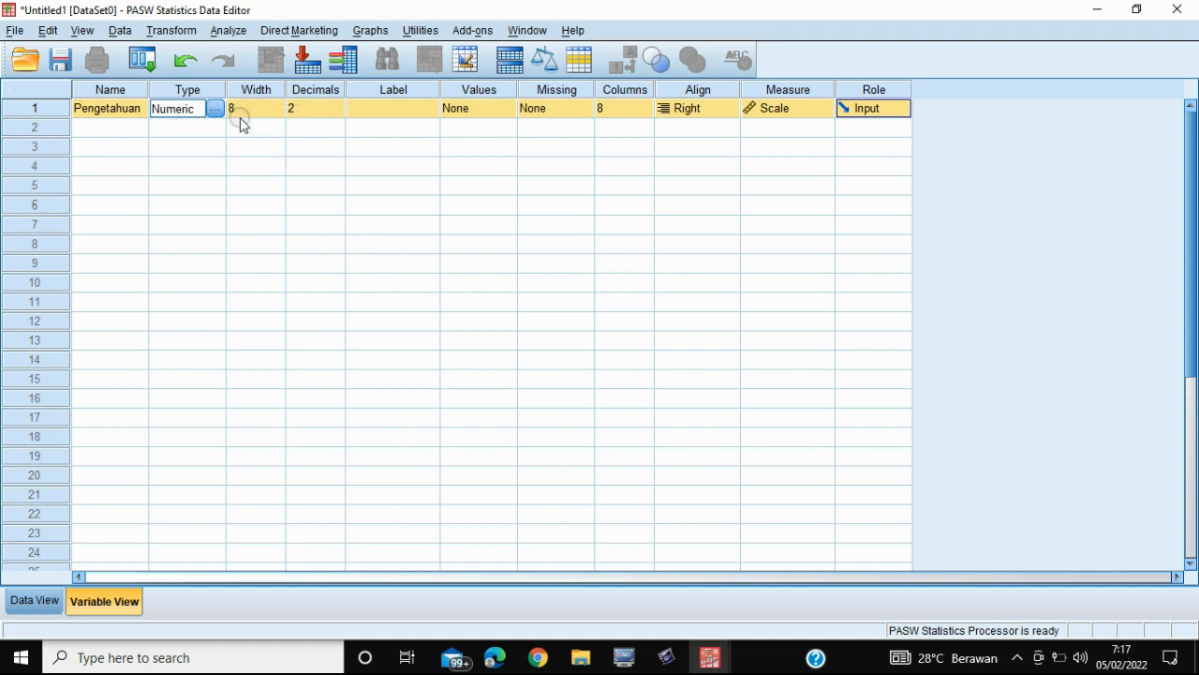
left_click(337, 113)
left_click(339, 113)
left_click(338, 114)
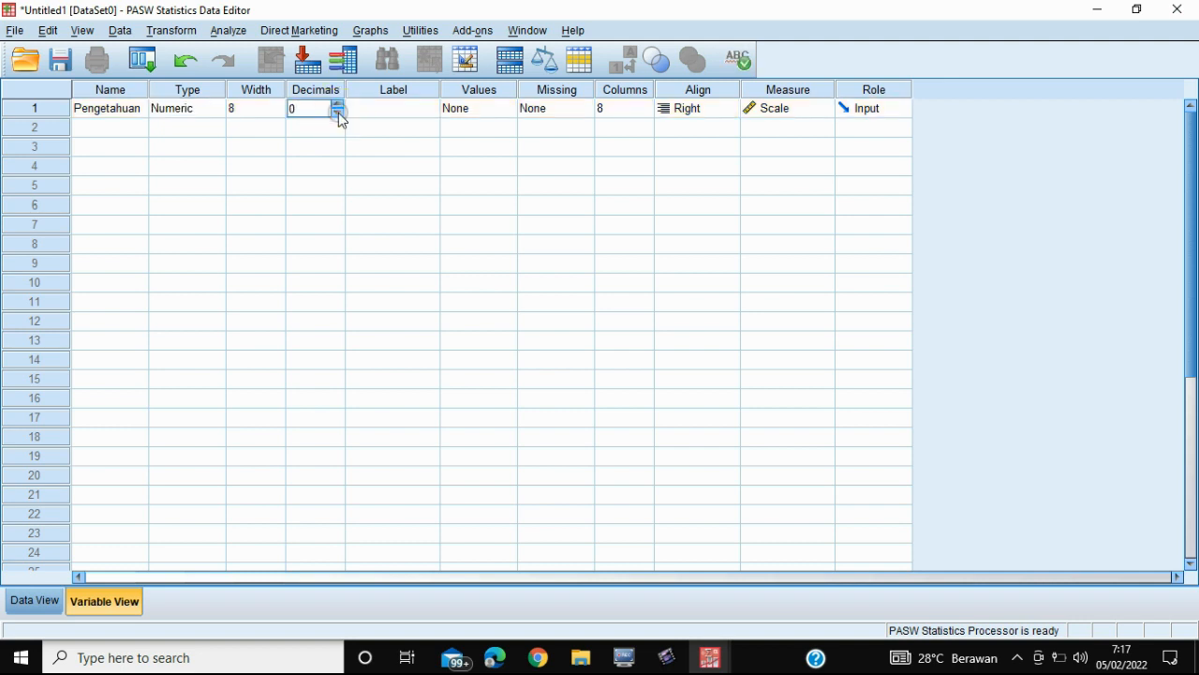
Label the Pengetahuan variable "Pengetahuan Ibu Hamil"
left_click(367, 112)
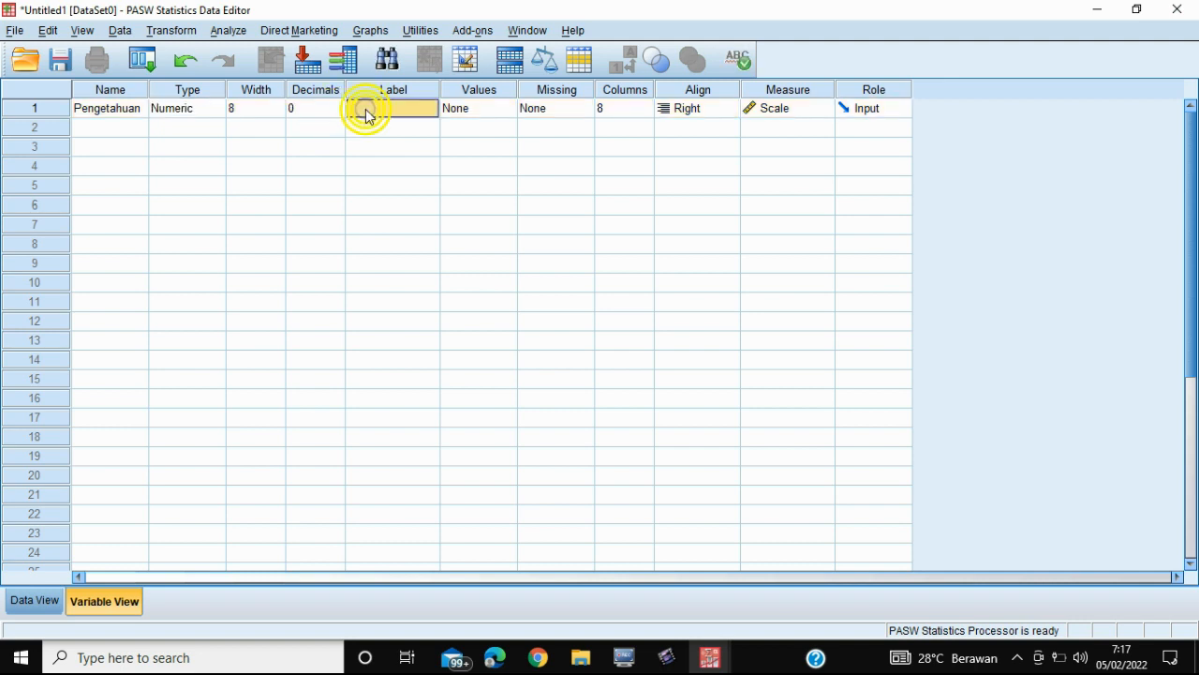
type("Pengetahuan ")
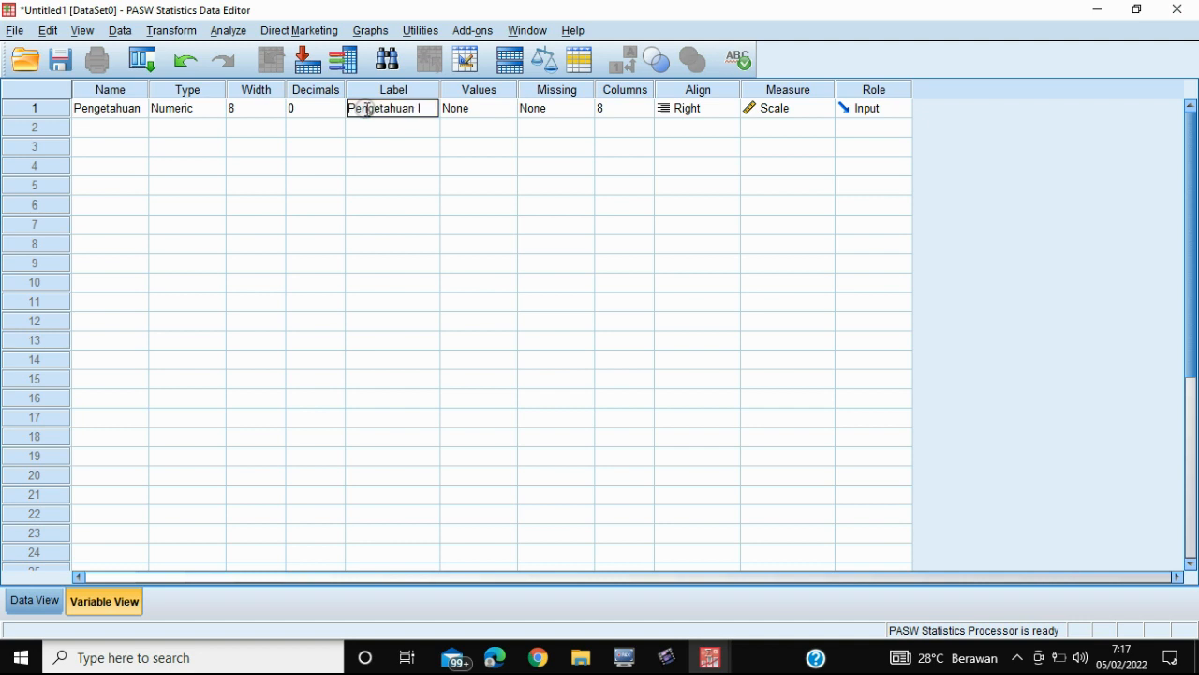
type("Ibu Hamil")
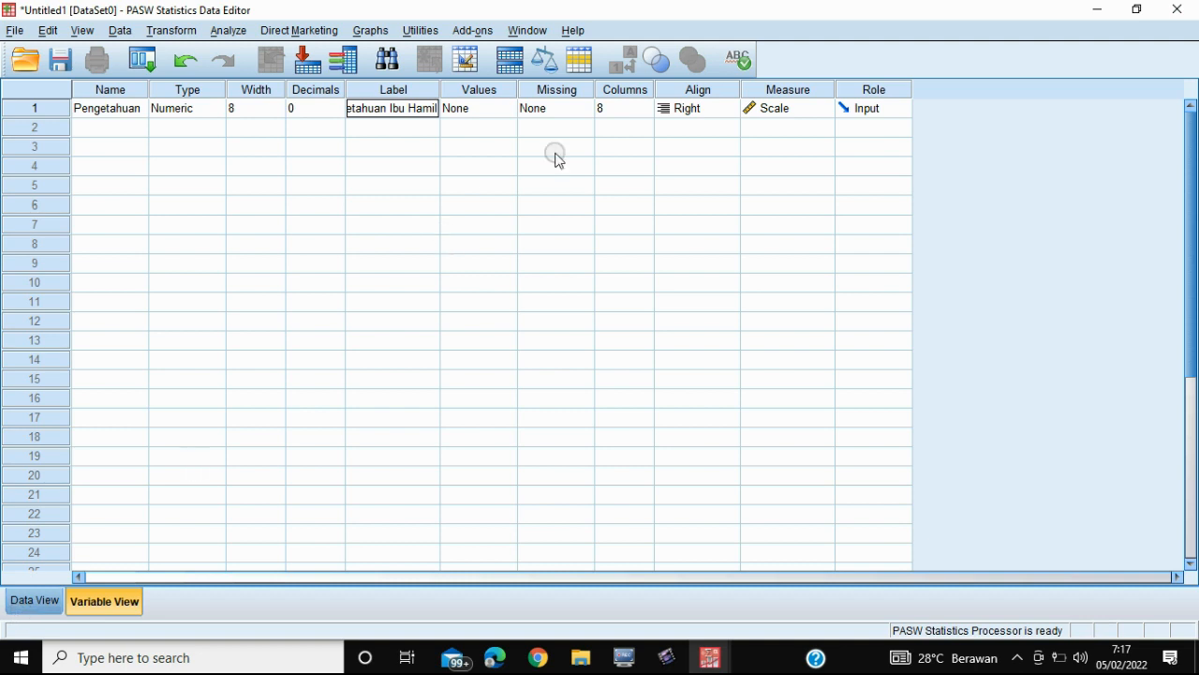
Check the data sheet, then clear the Pengetahuan variable from the variable definitions
left_click(34, 601)
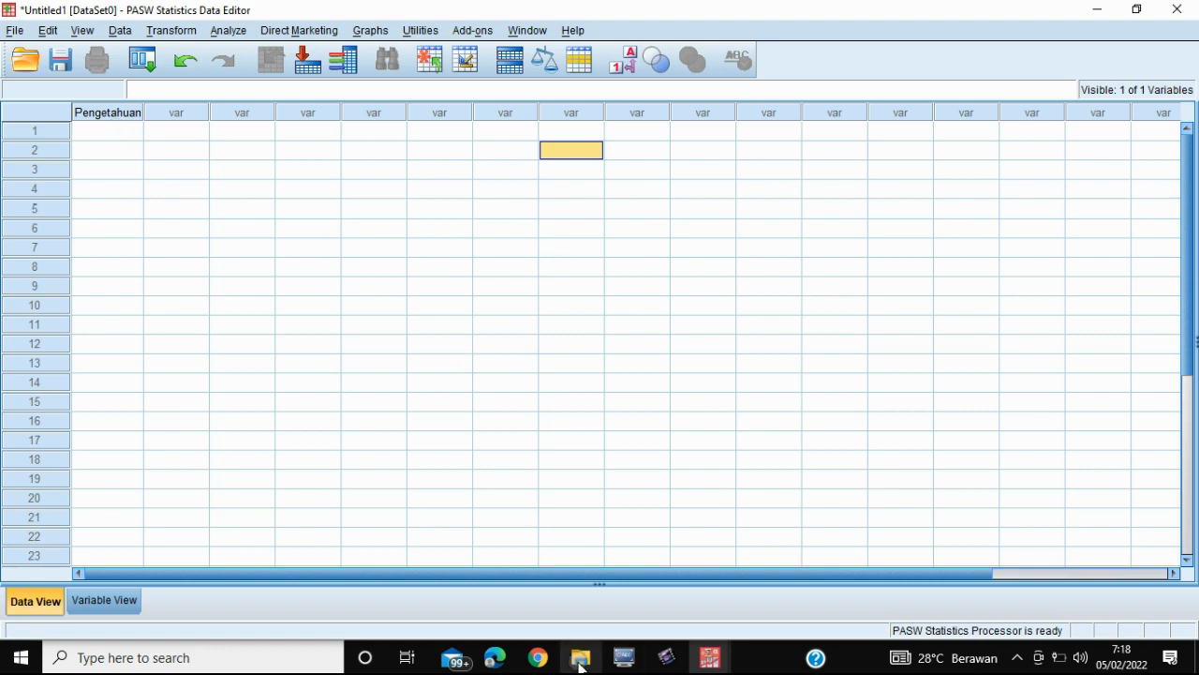
mouse_move(591, 666)
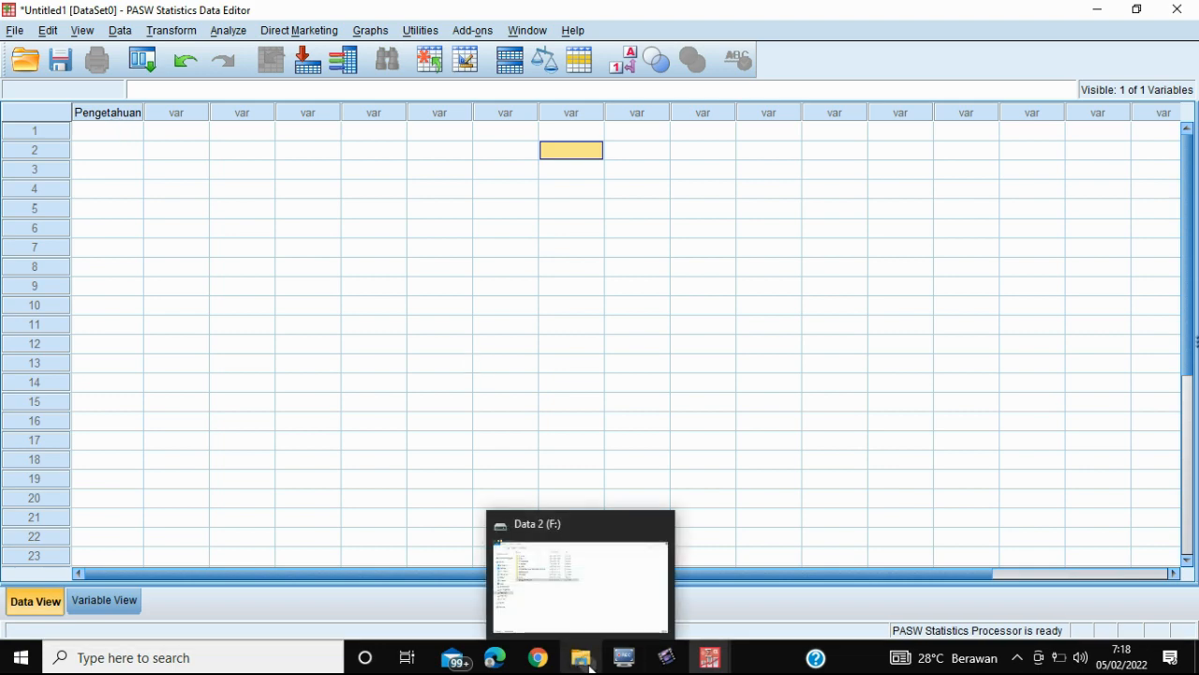
left_click(83, 603)
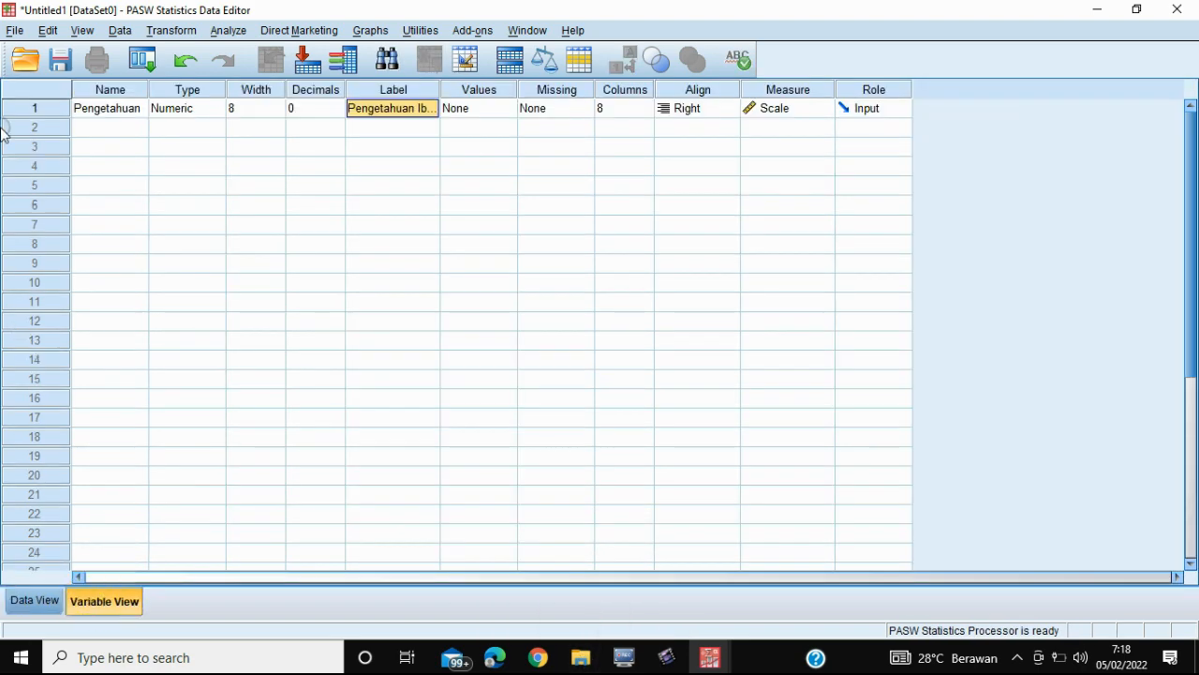
left_click(45, 108)
right_click(45, 107)
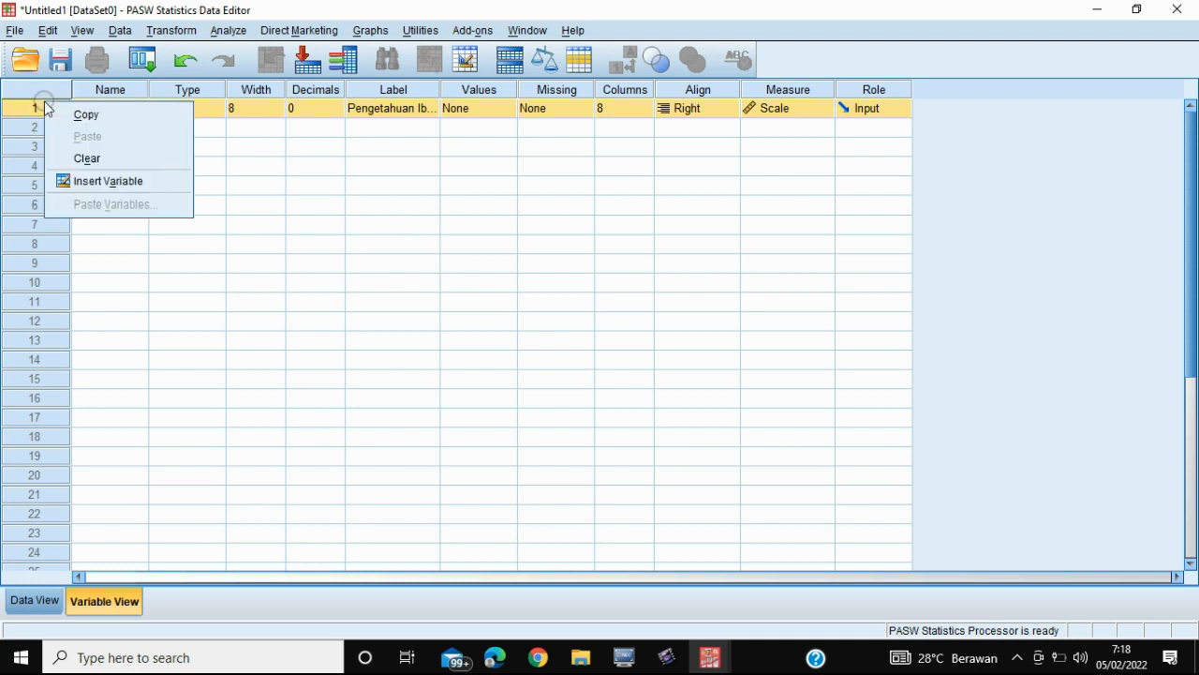
left_click(105, 159)
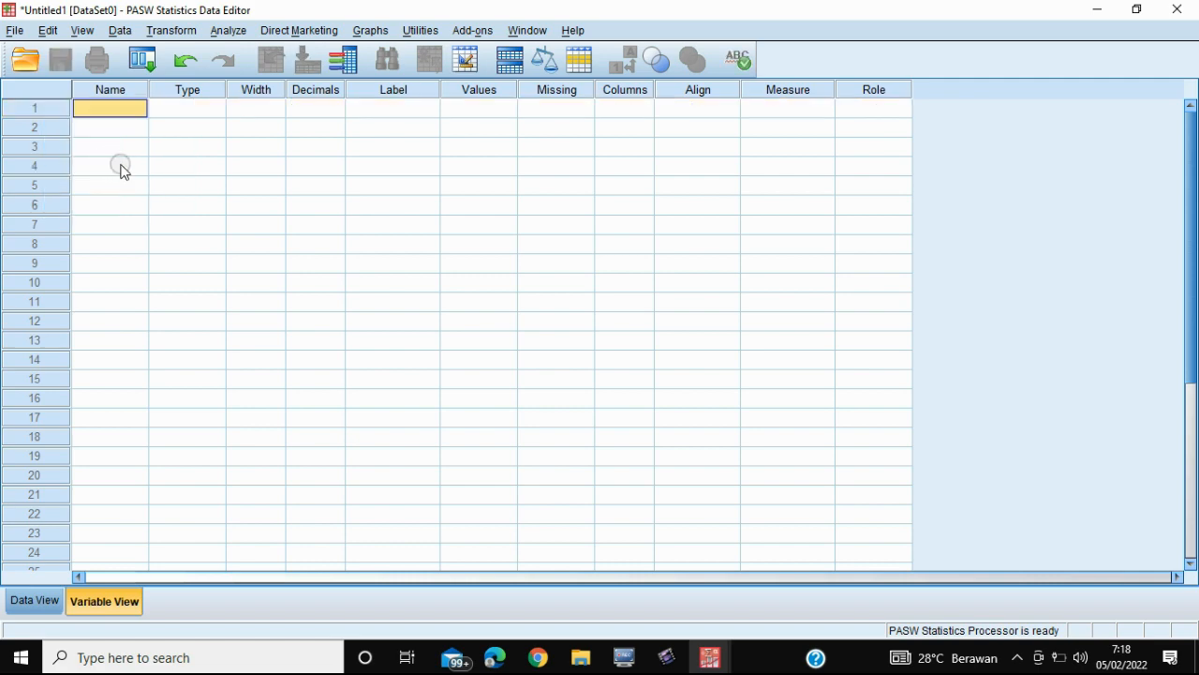
Open the Word document "data penelitian" from the "pengajaran rajawali" folder on drive F: and examine its table of P1 to P10 responses
left_click(581, 657)
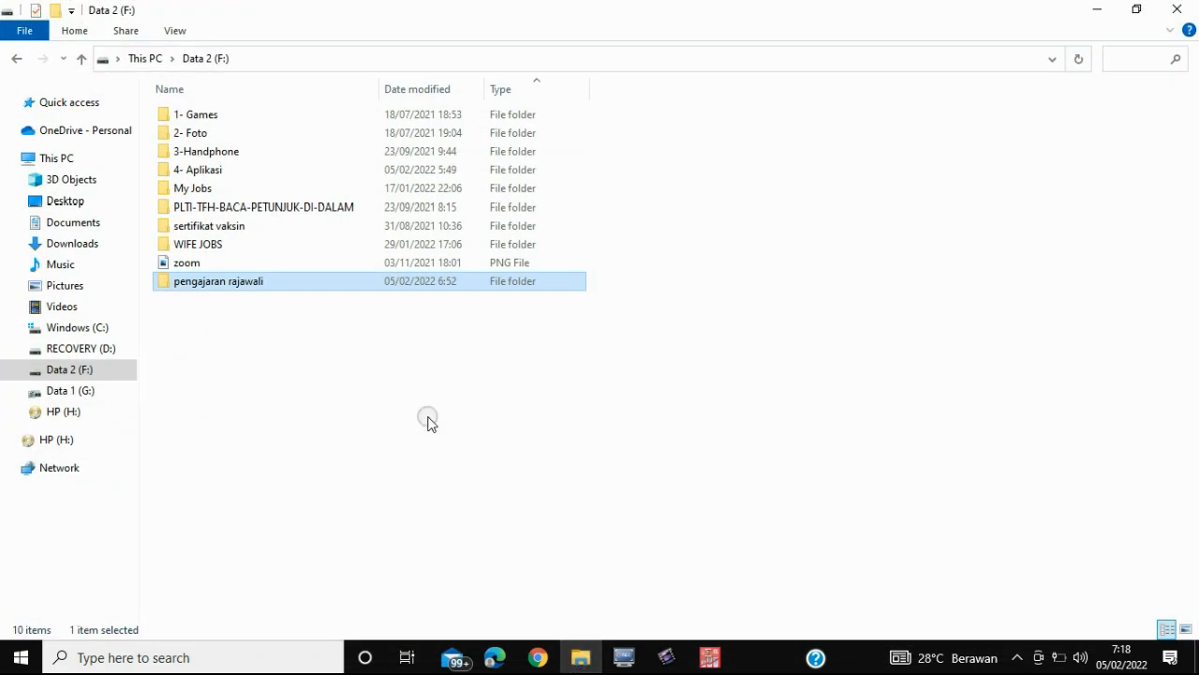
double_click(264, 285)
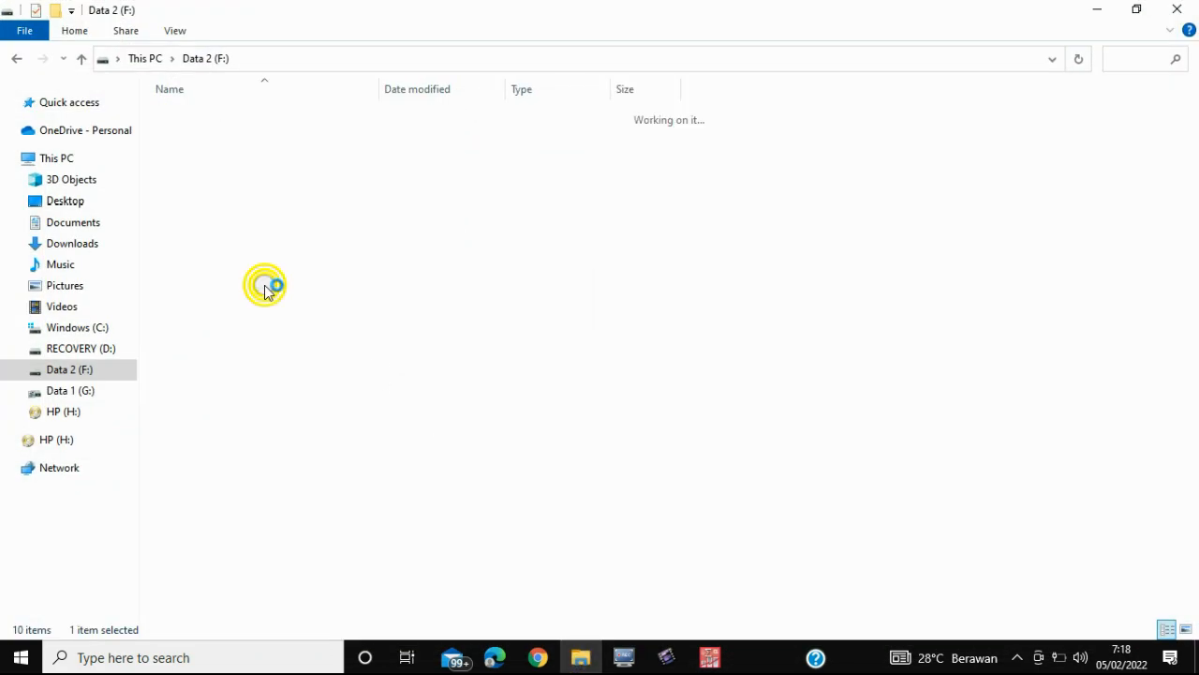
double_click(238, 159)
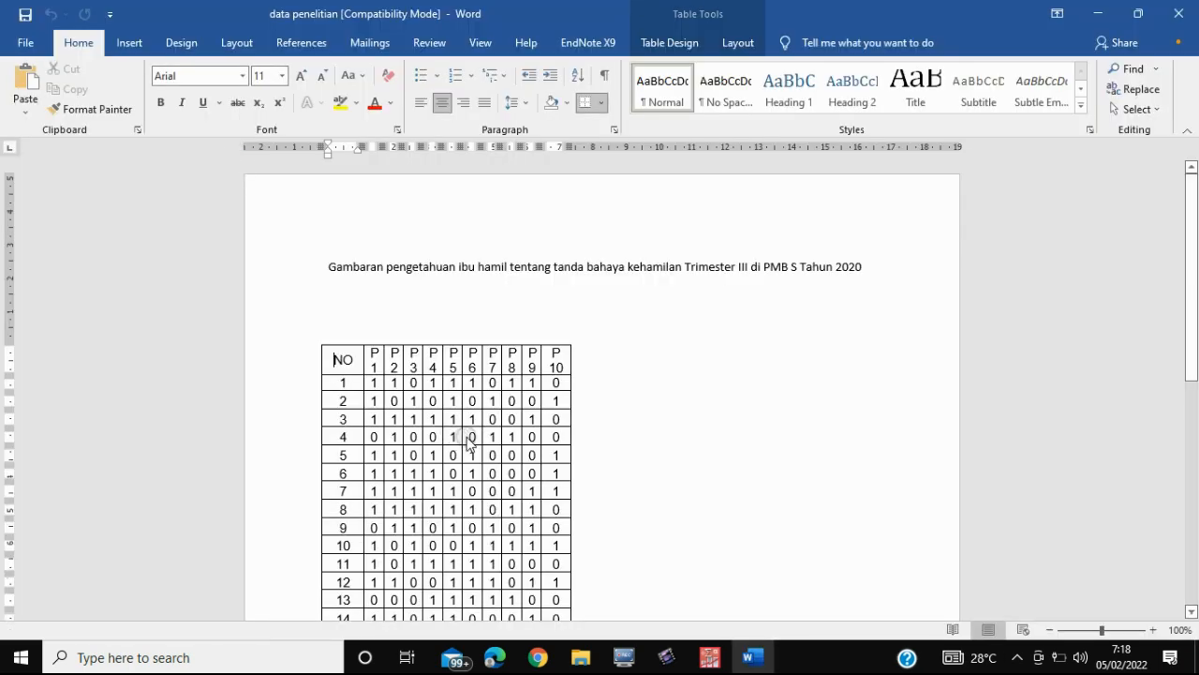
scroll(472, 432, "down", 3)
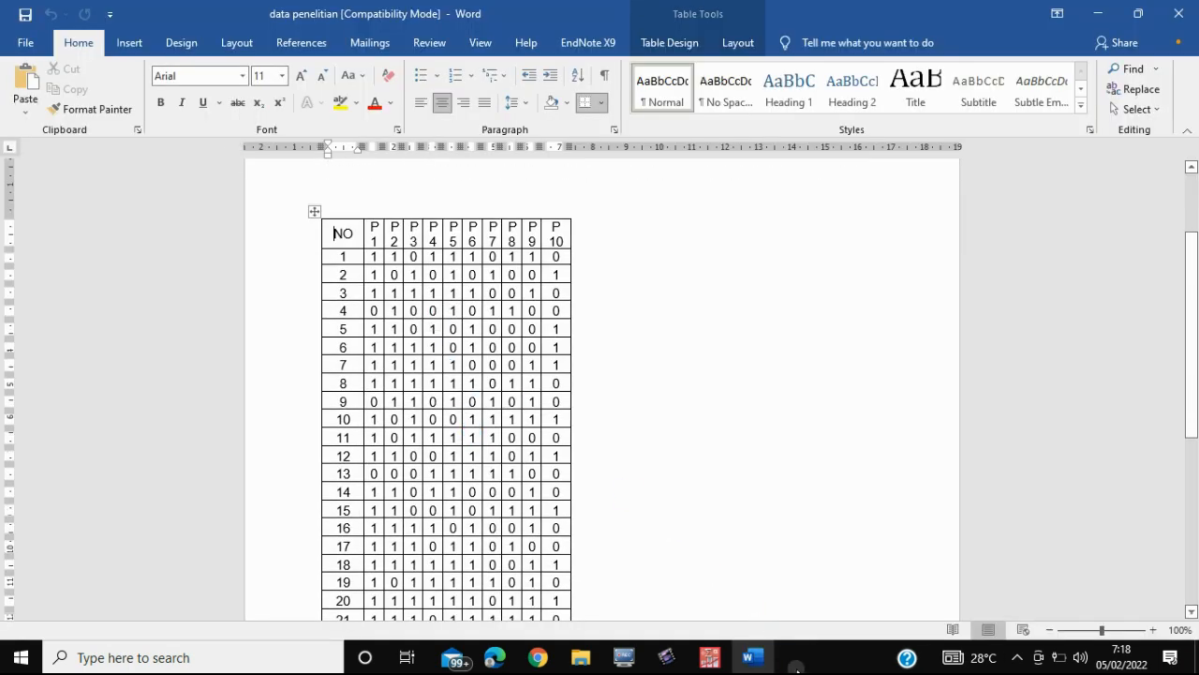
Switch back to the PASW Statistics Data Editor and define variables named P1 and P2 in the first two rows
left_click(712, 658)
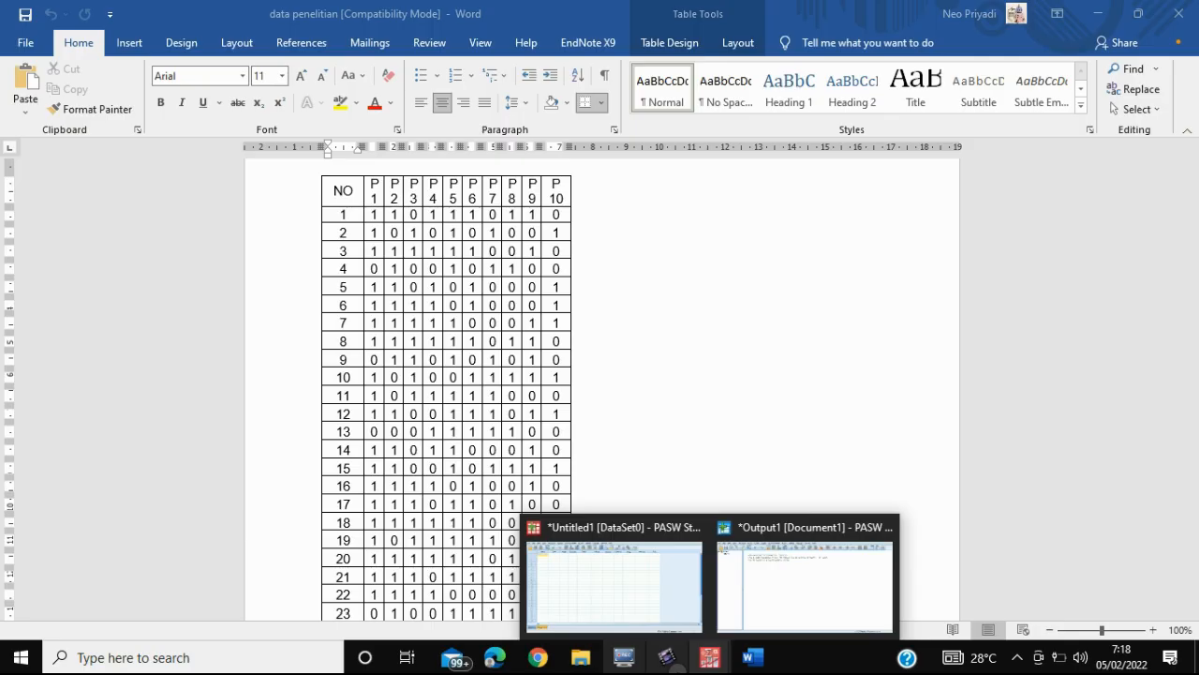
left_click(656, 586)
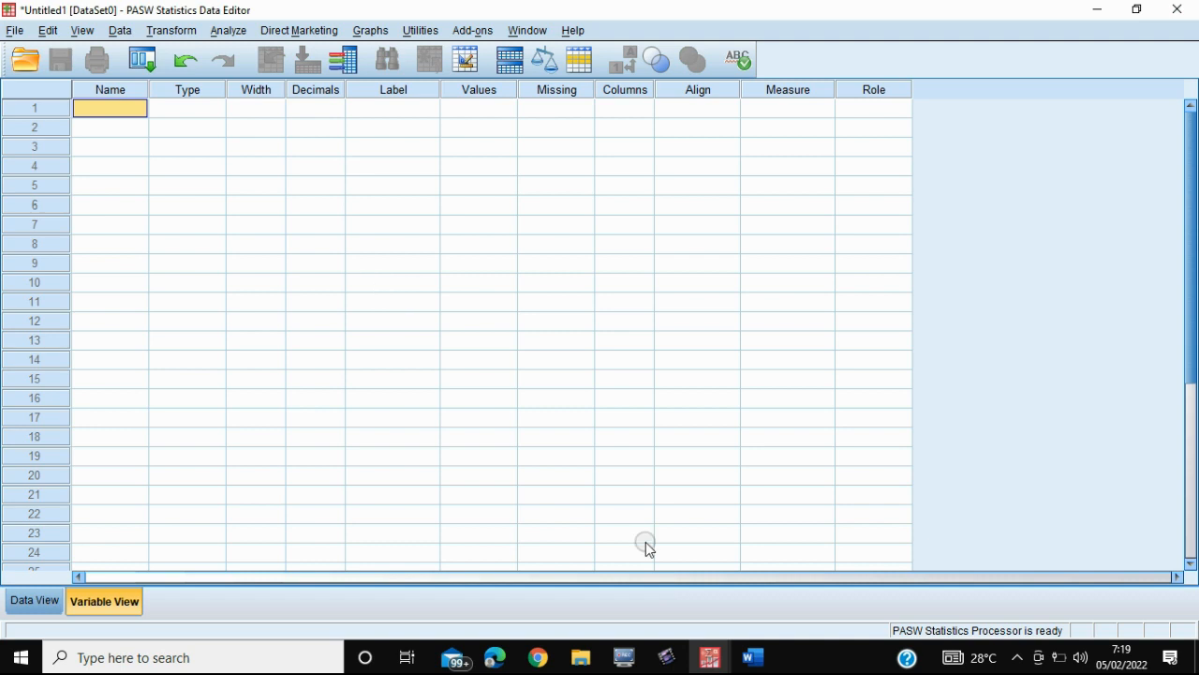
type("P1")
key("Return")
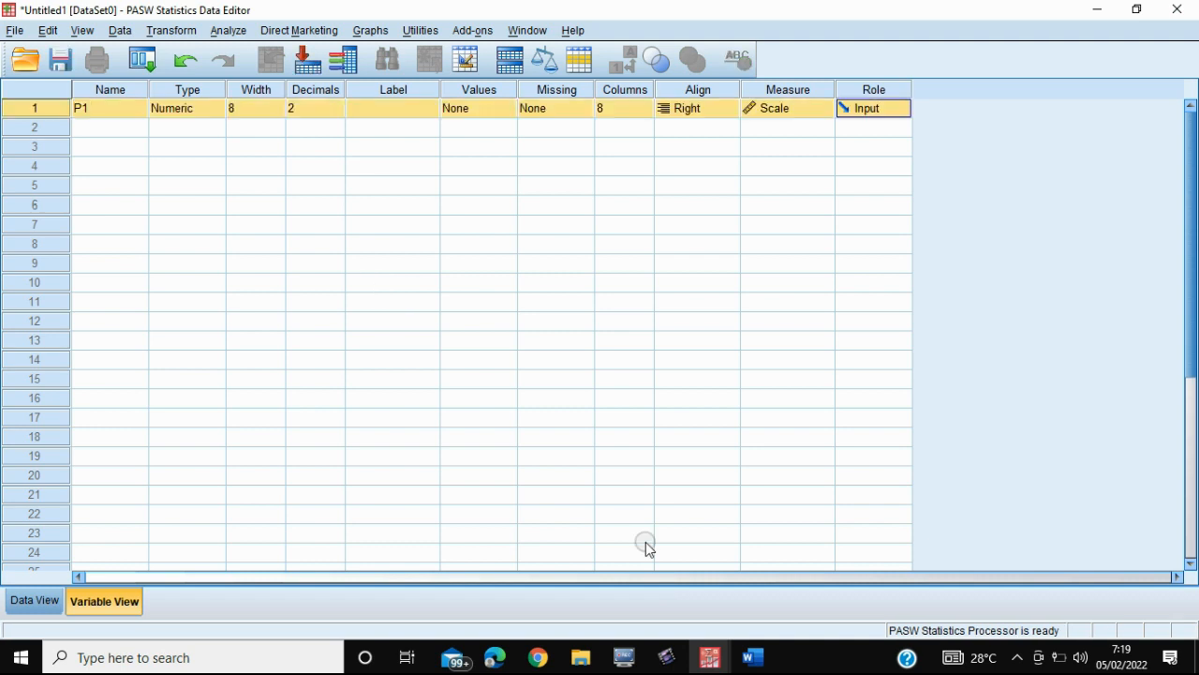
key("Down")
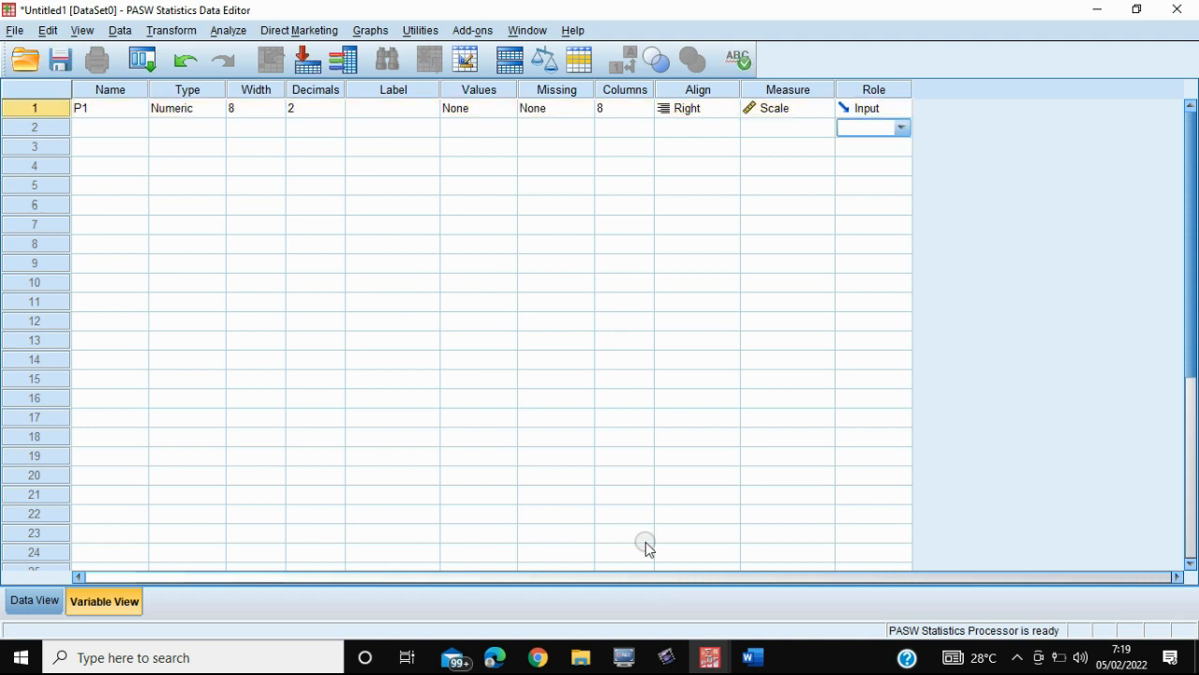
left_click(121, 128)
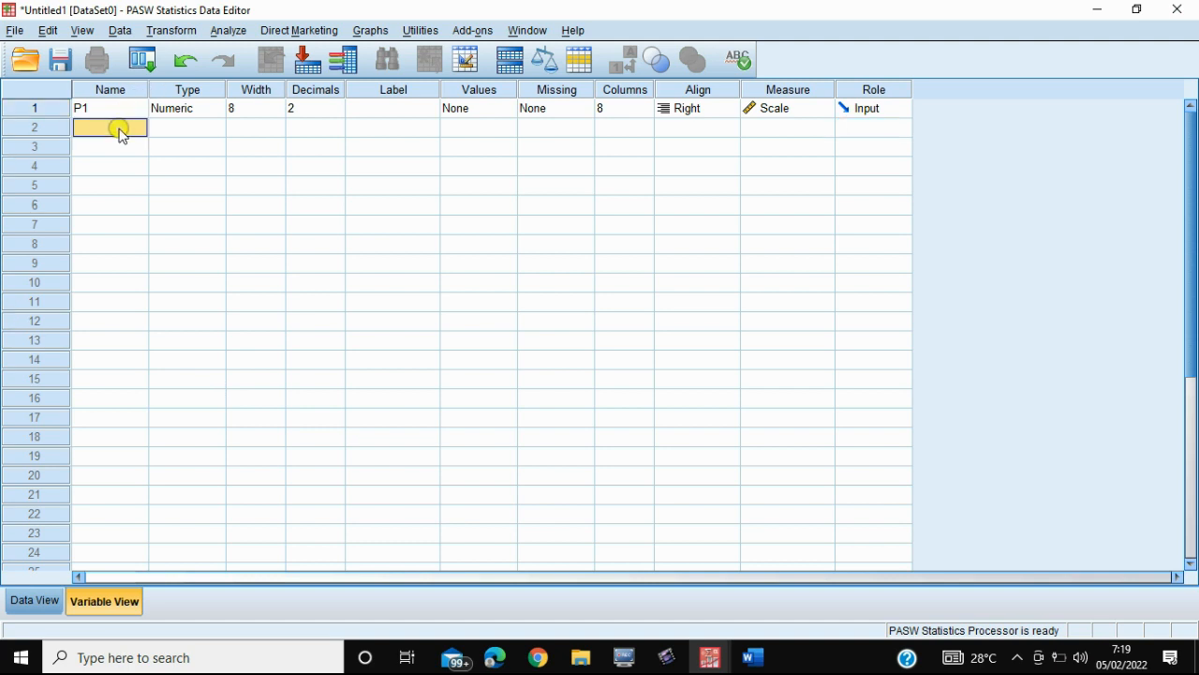
type("P2")
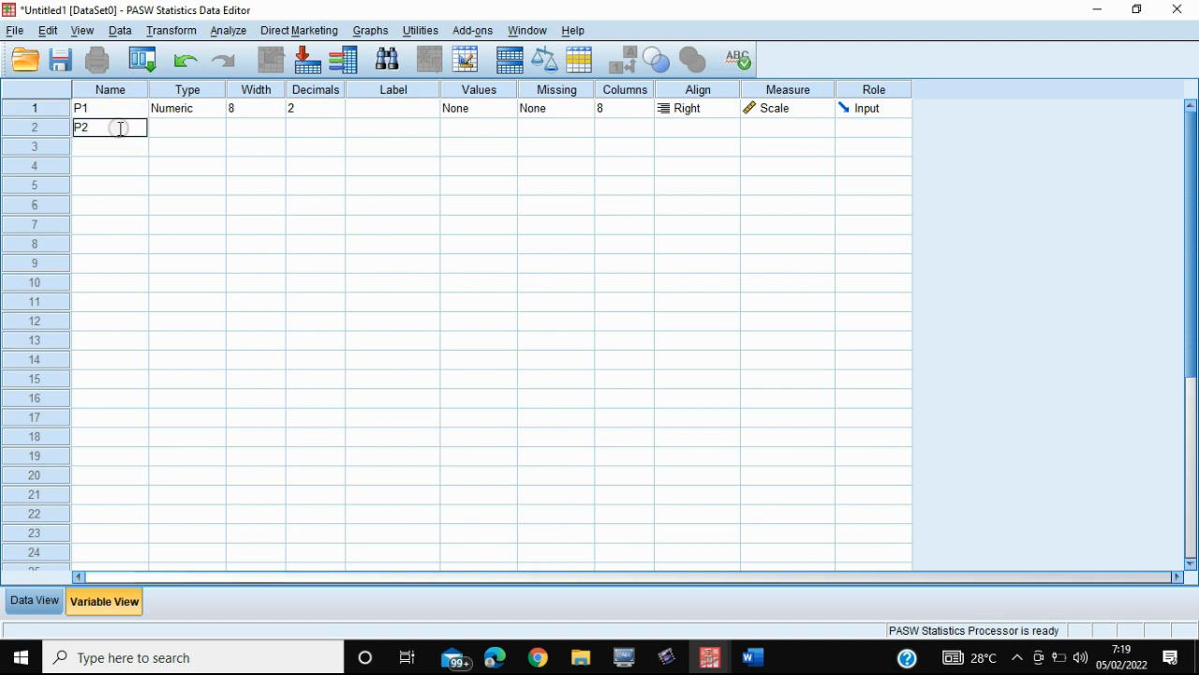
key("Return")
key("Down")
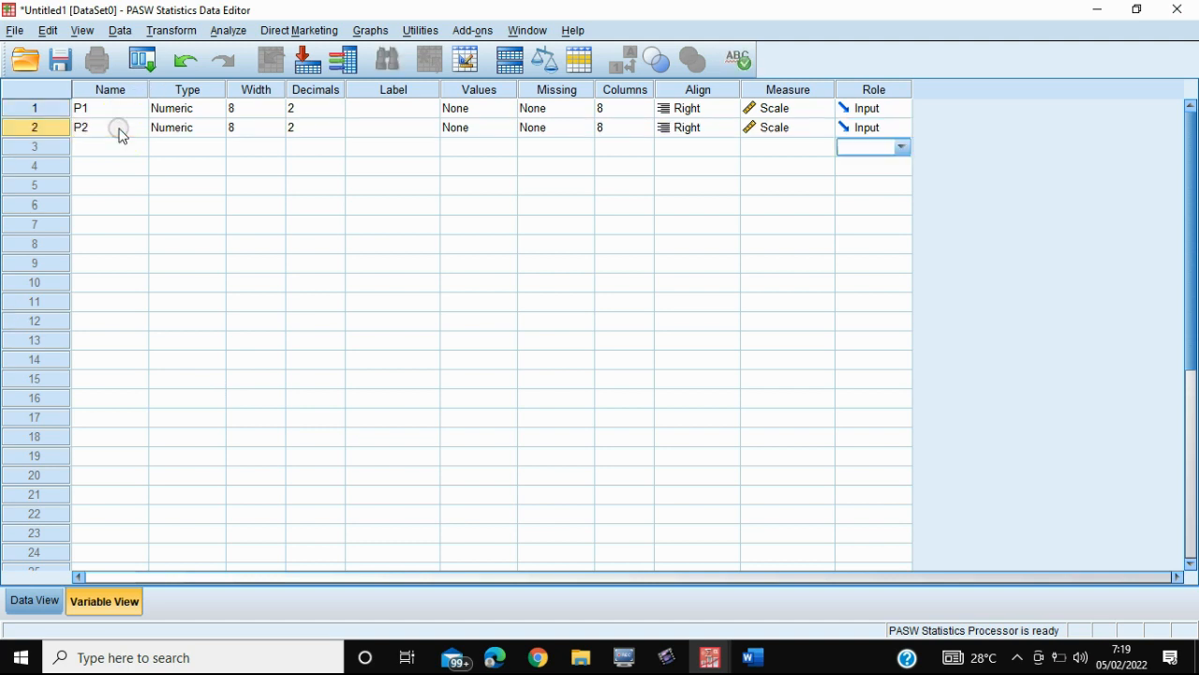
Define variables named P3, P4, P5 and P6 in rows 3 to 6 of the variable definitions
left_click(119, 147)
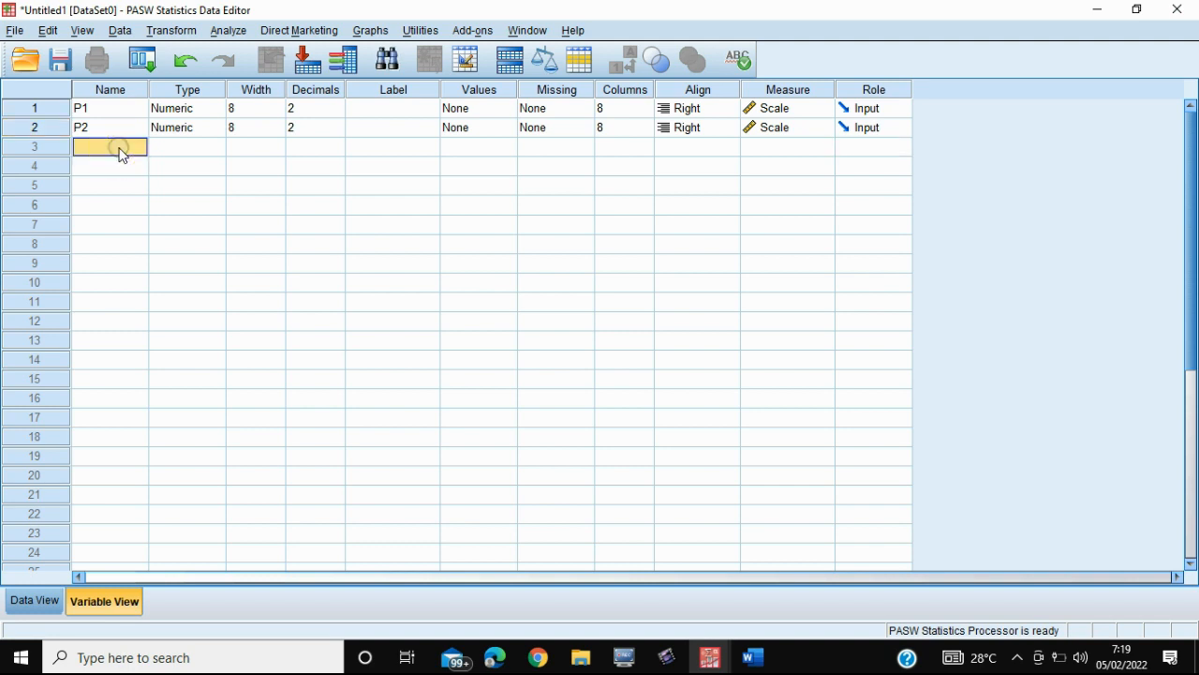
type("P3")
key("Return")
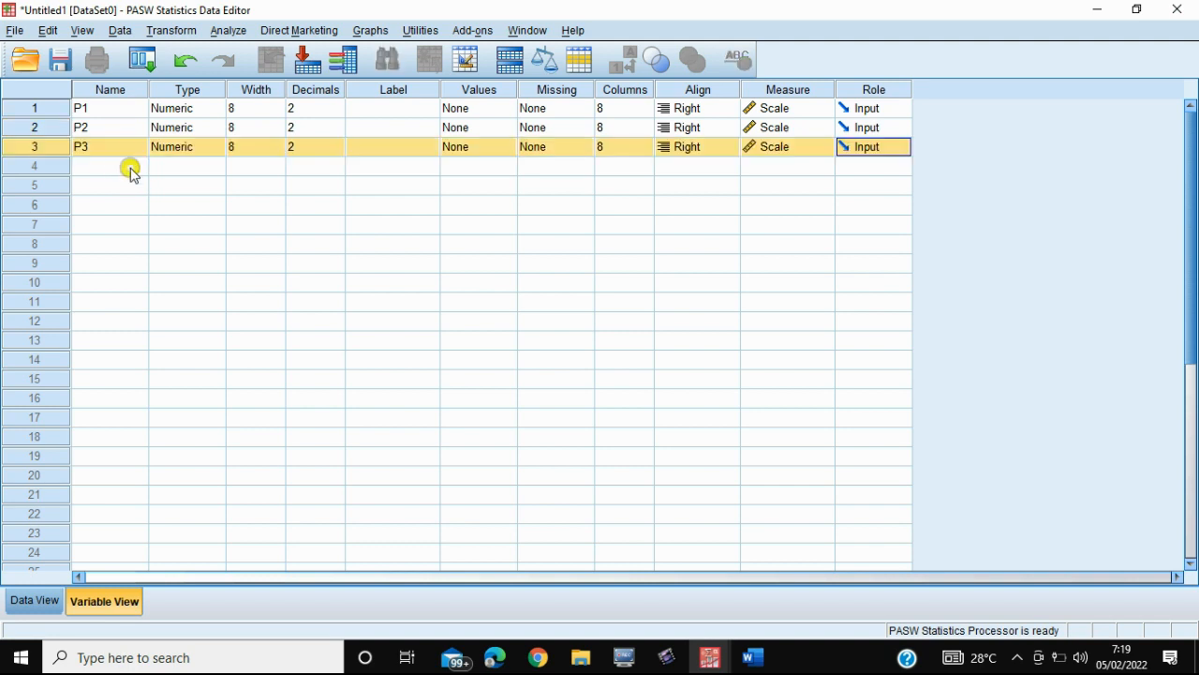
left_click(131, 169)
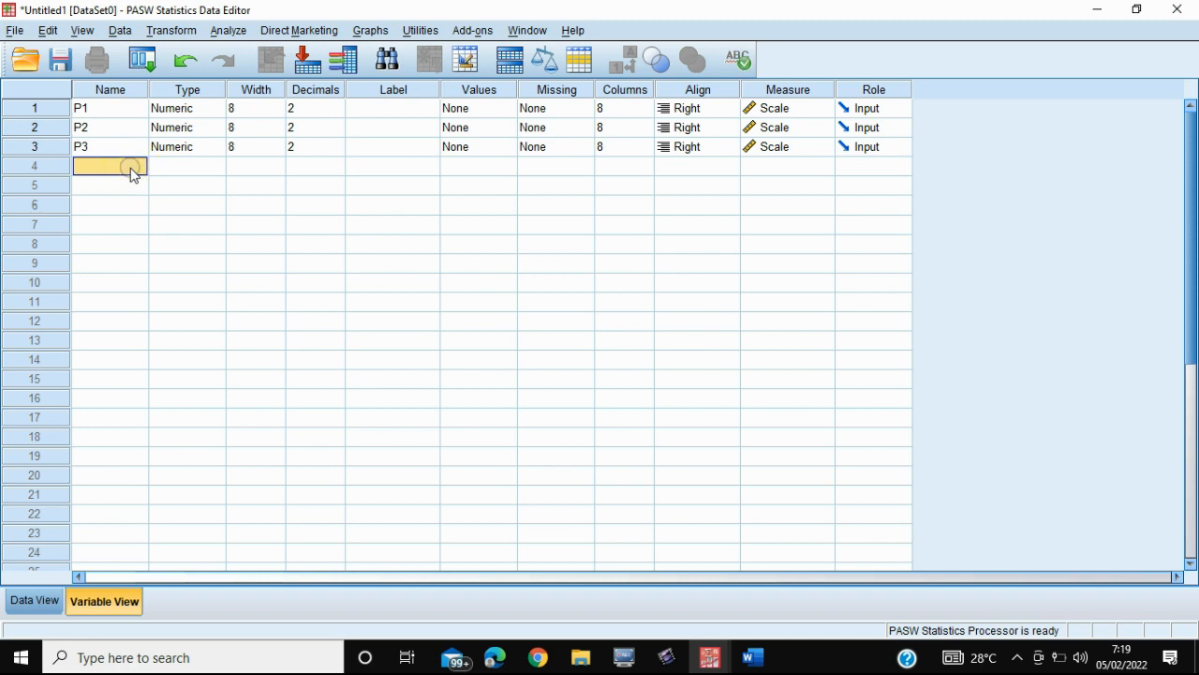
type("P4")
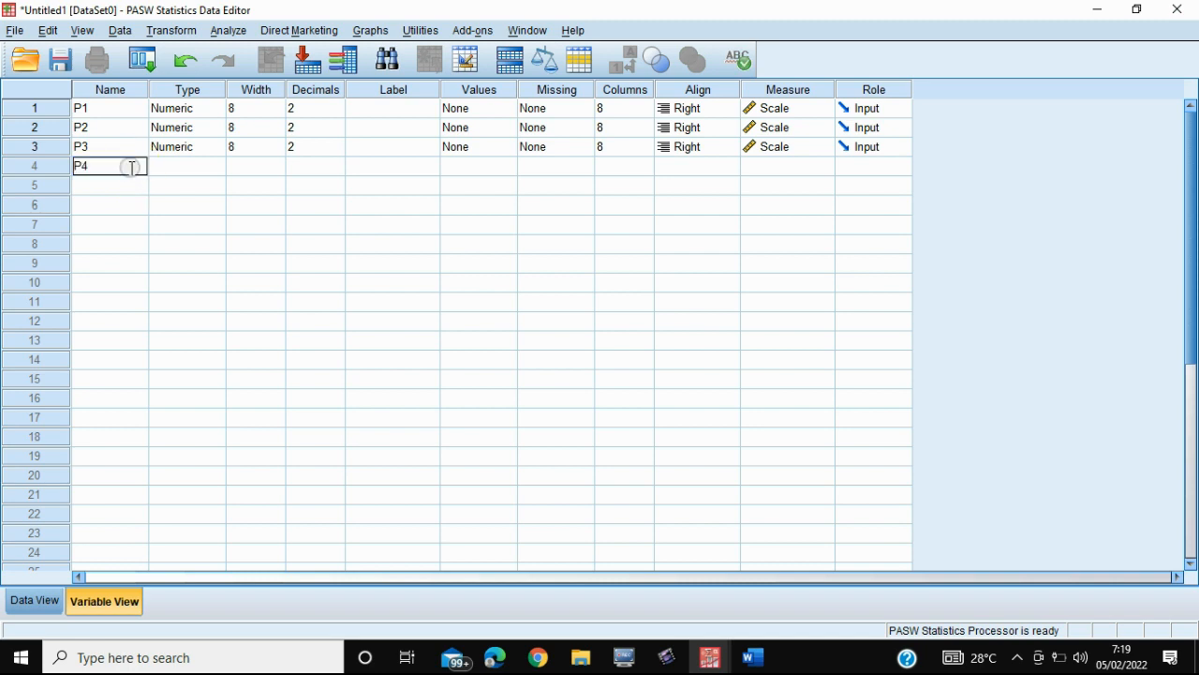
left_click(111, 193)
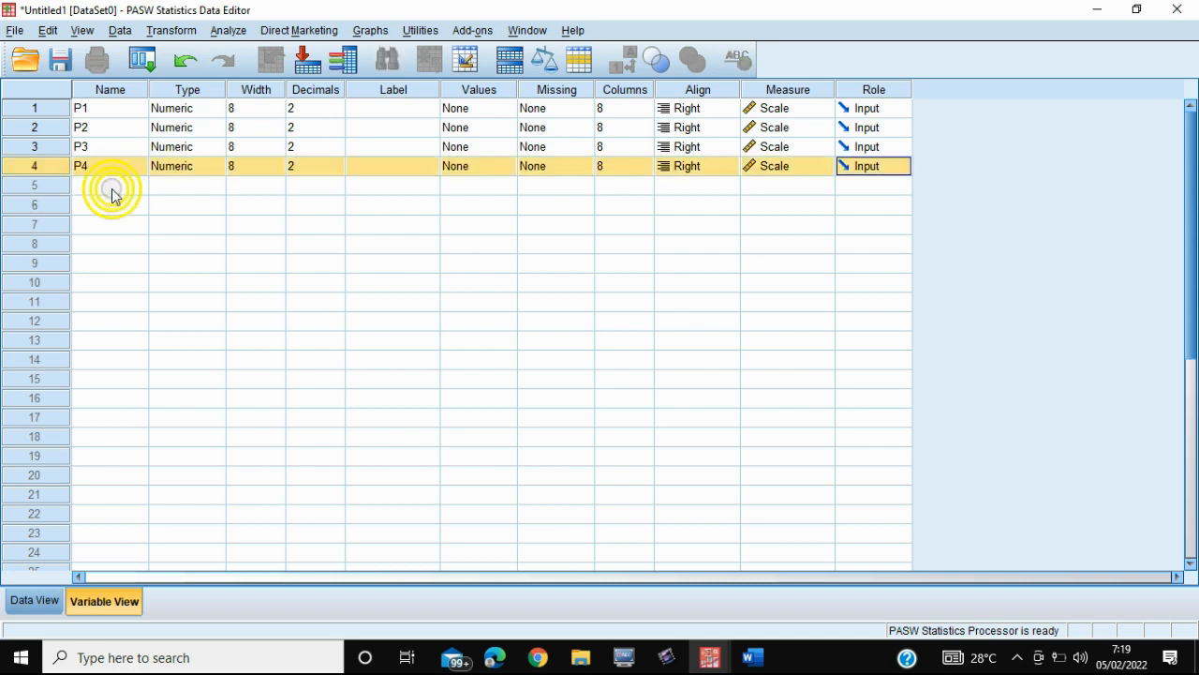
type("P5")
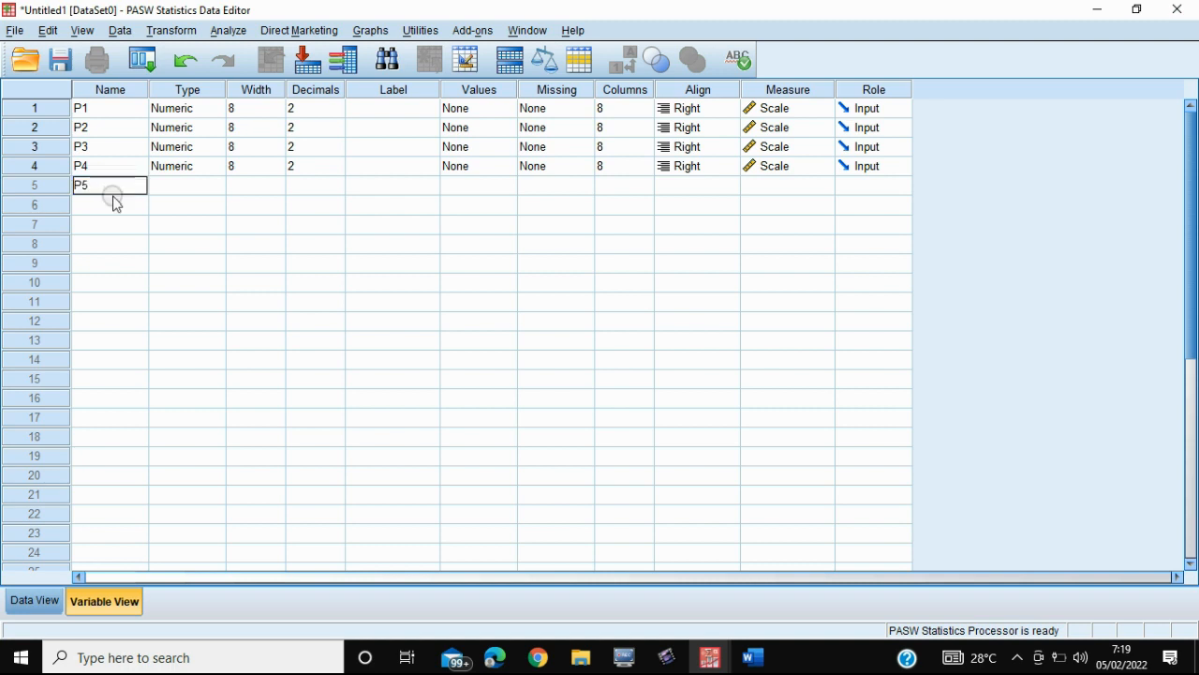
left_click(112, 212)
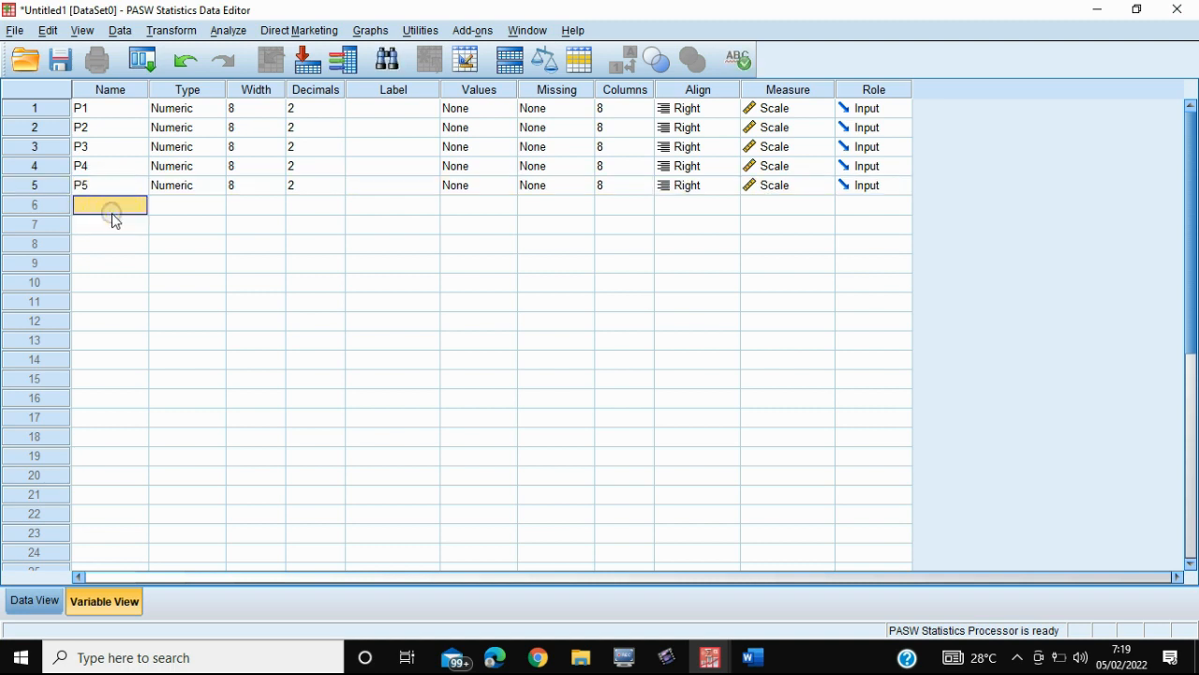
type("P6")
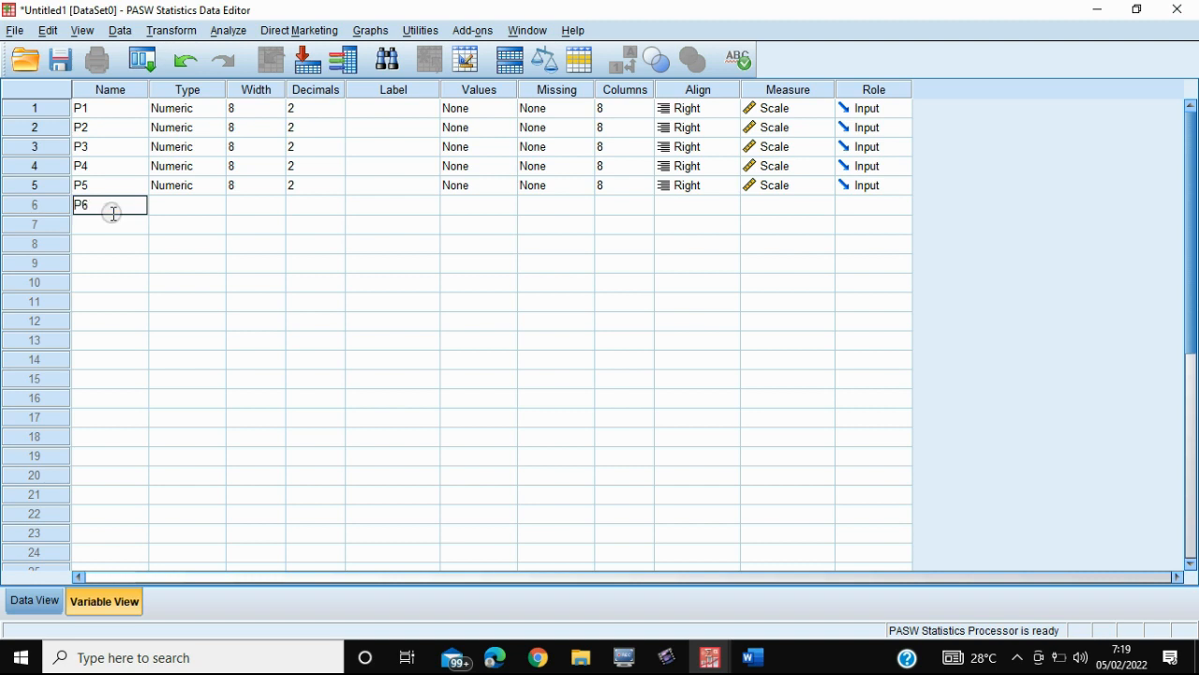
left_click(118, 226)
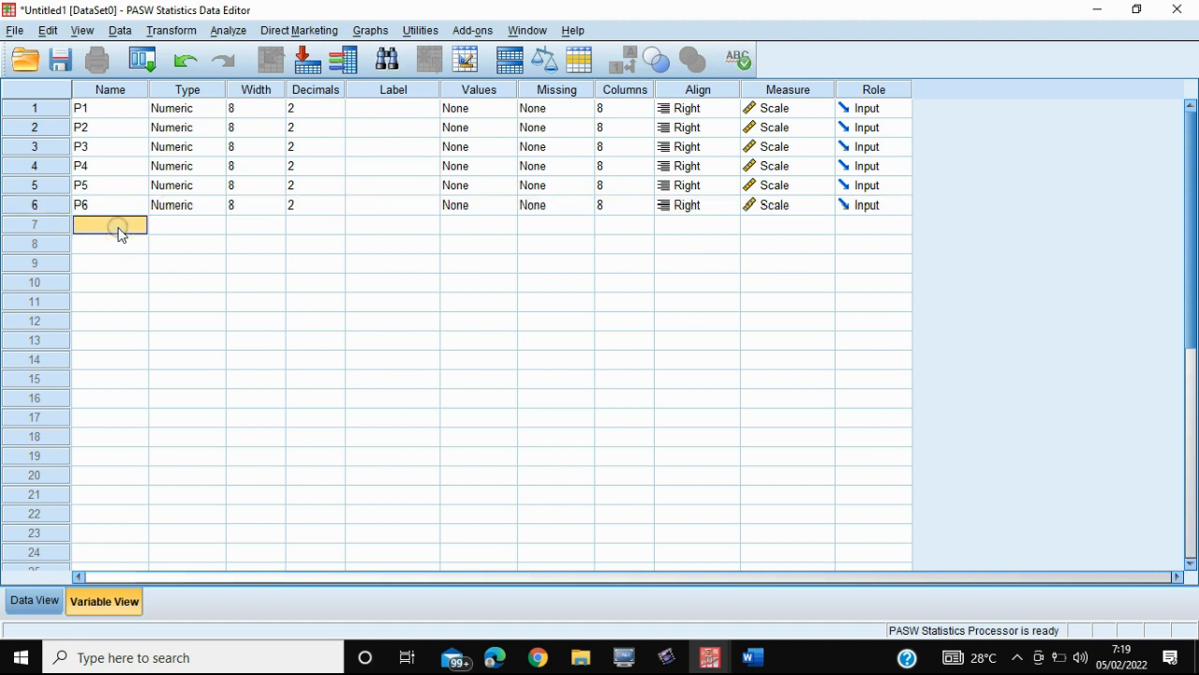
Define variables named P7, P8, P9 and P10 in rows 7 to 10 of the variable definitions
type("P7")
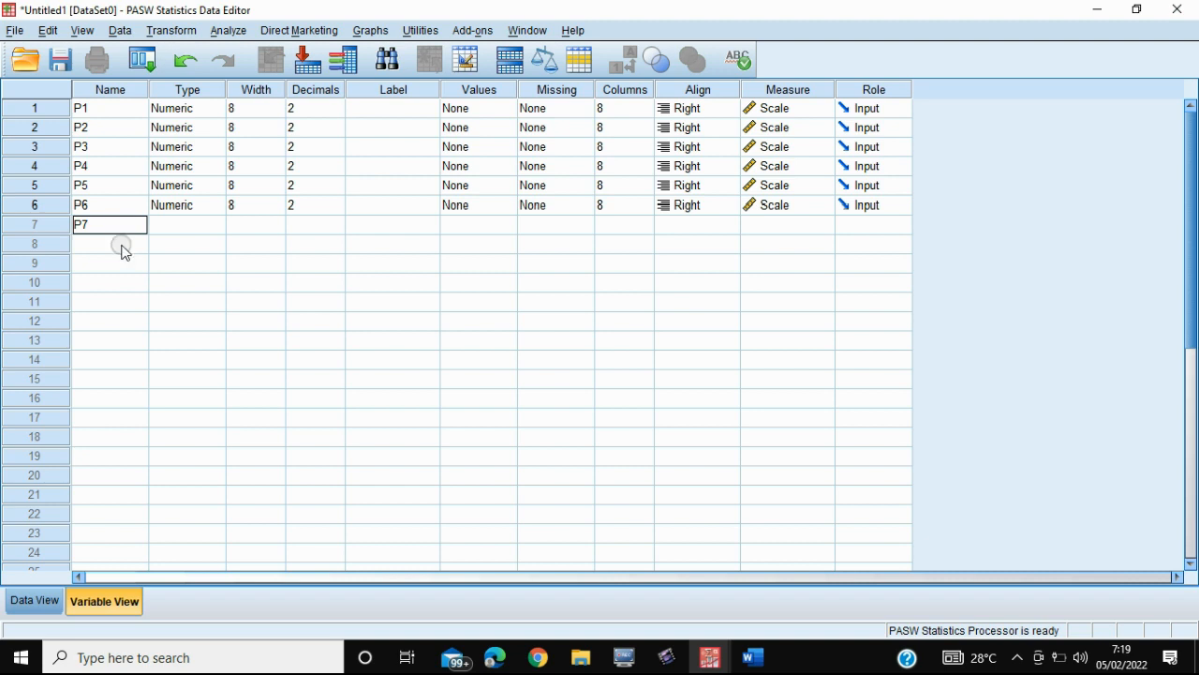
left_click(122, 247)
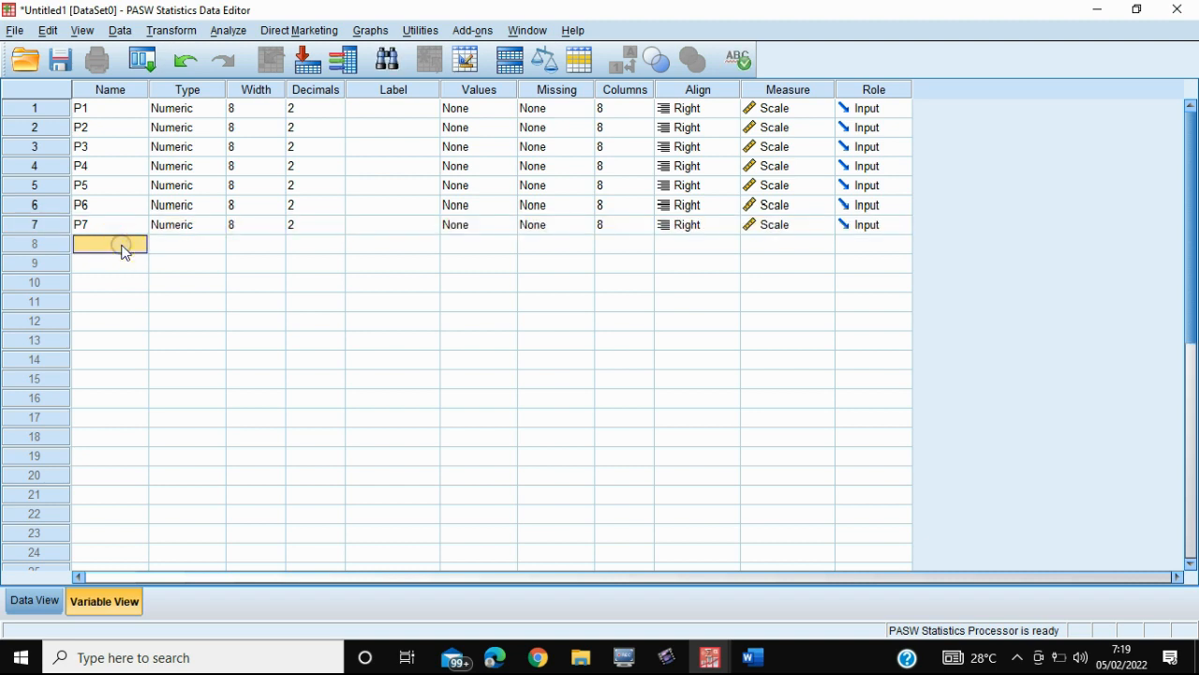
type("P8")
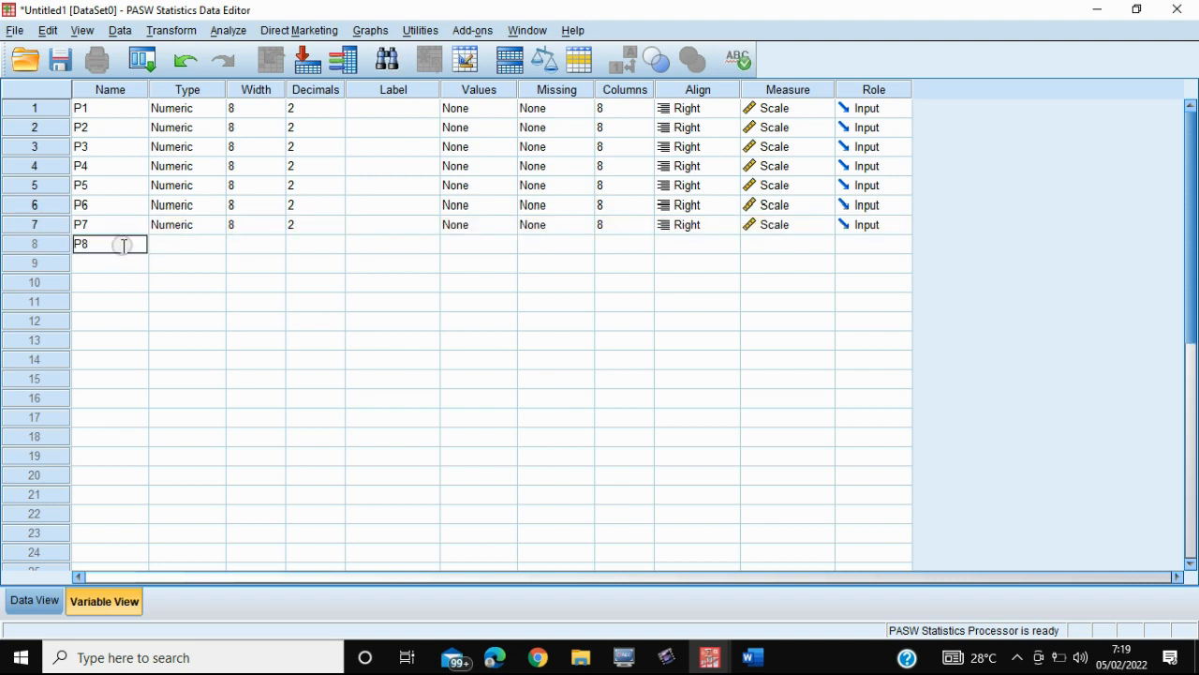
left_click(132, 265)
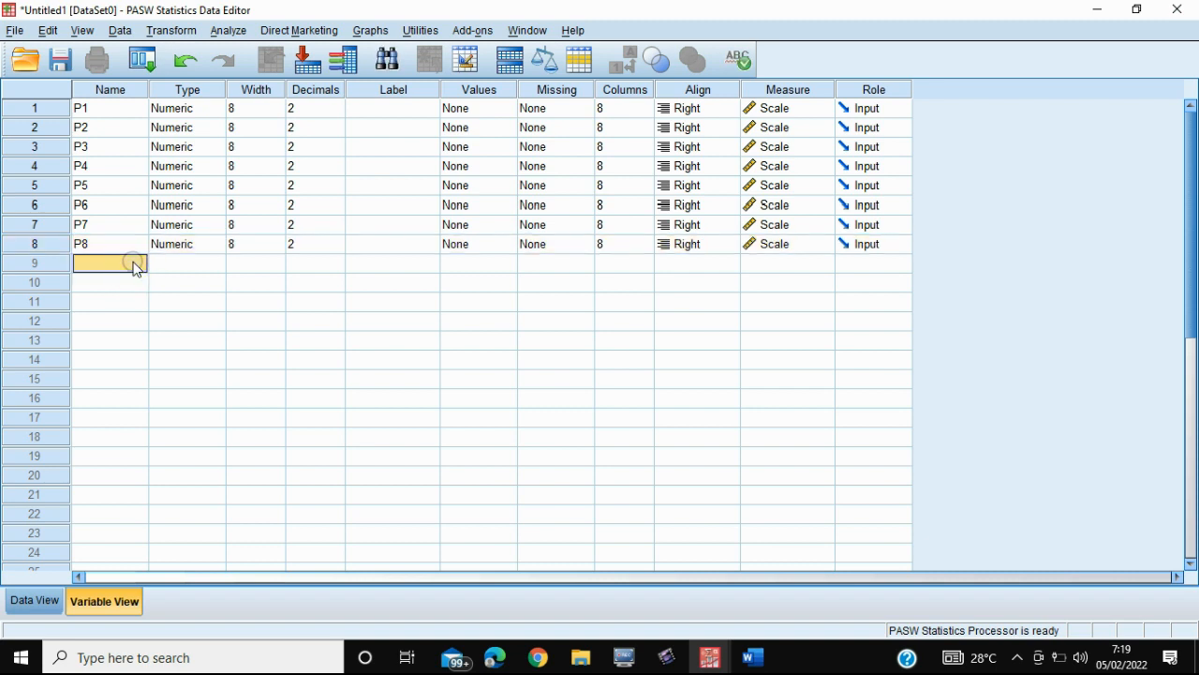
type("P9")
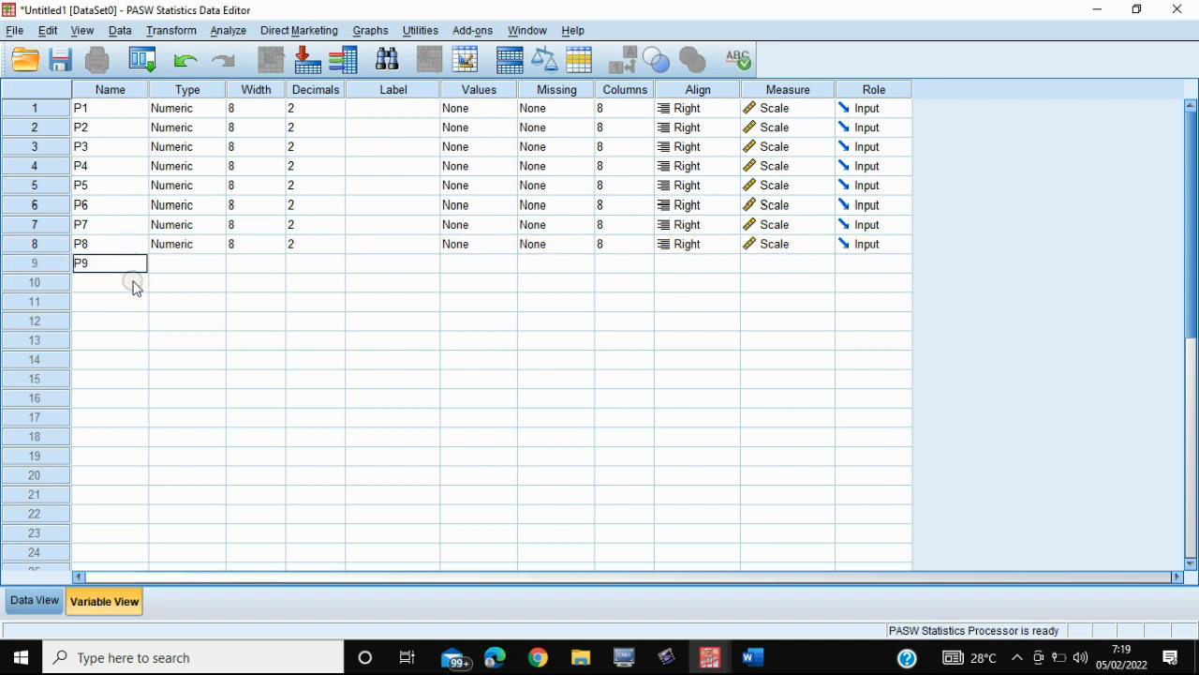
left_click(132, 283)
type("P")
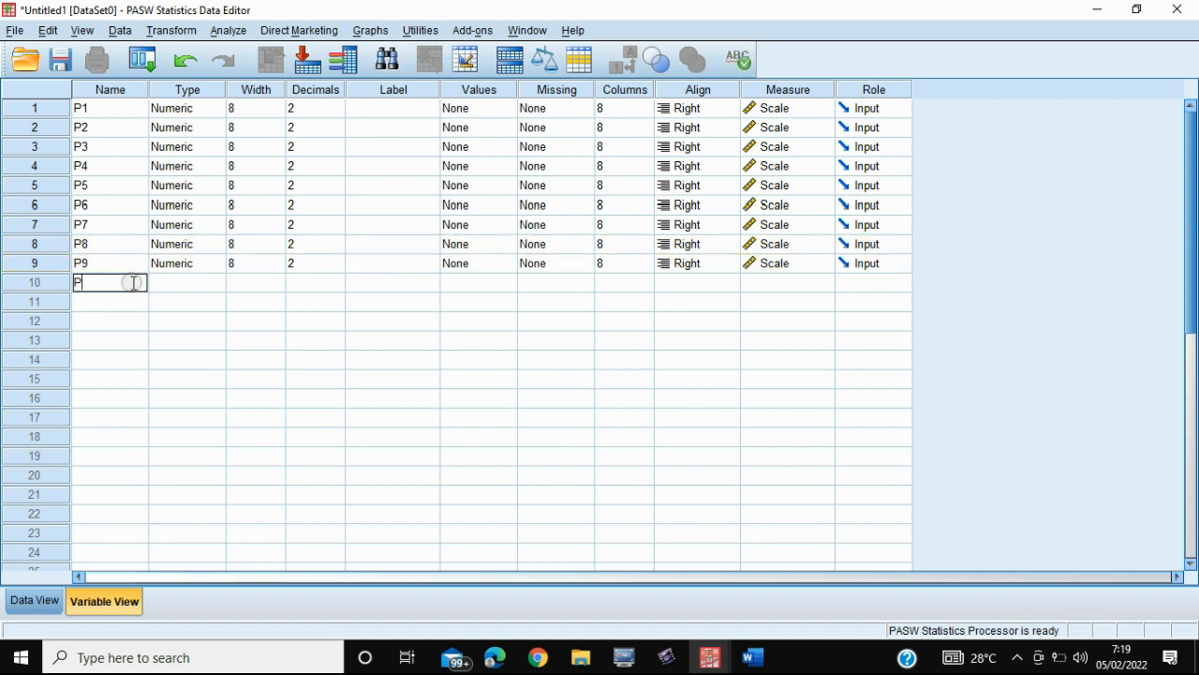
type("10")
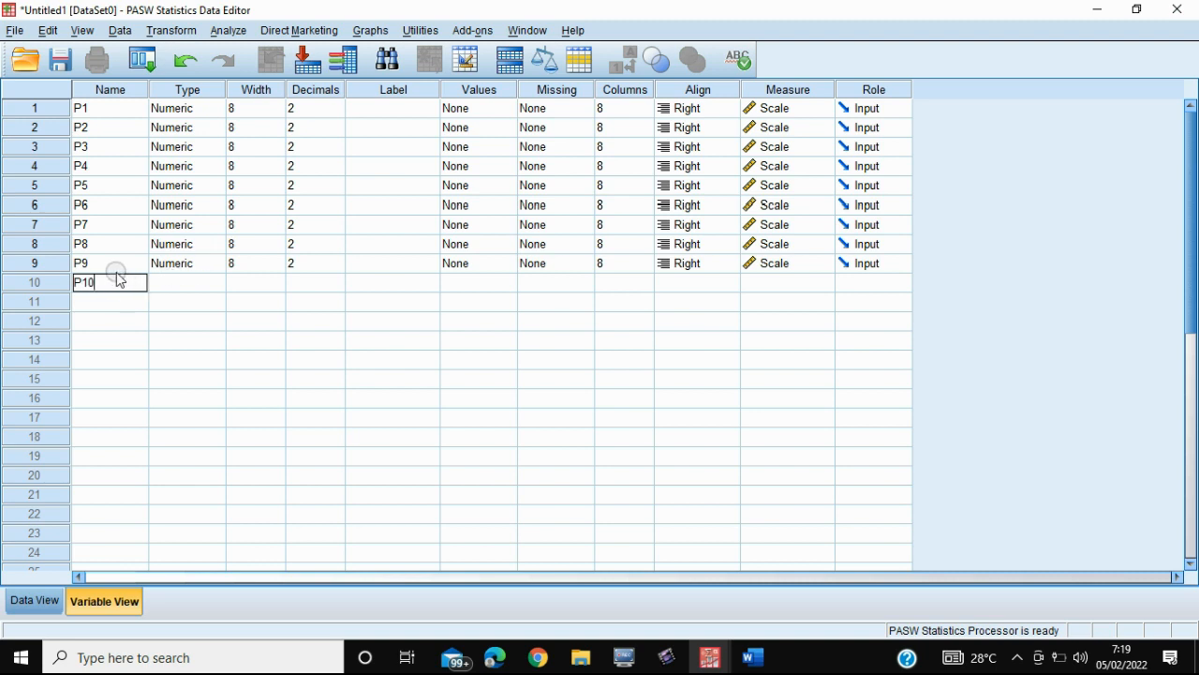
left_click(159, 286)
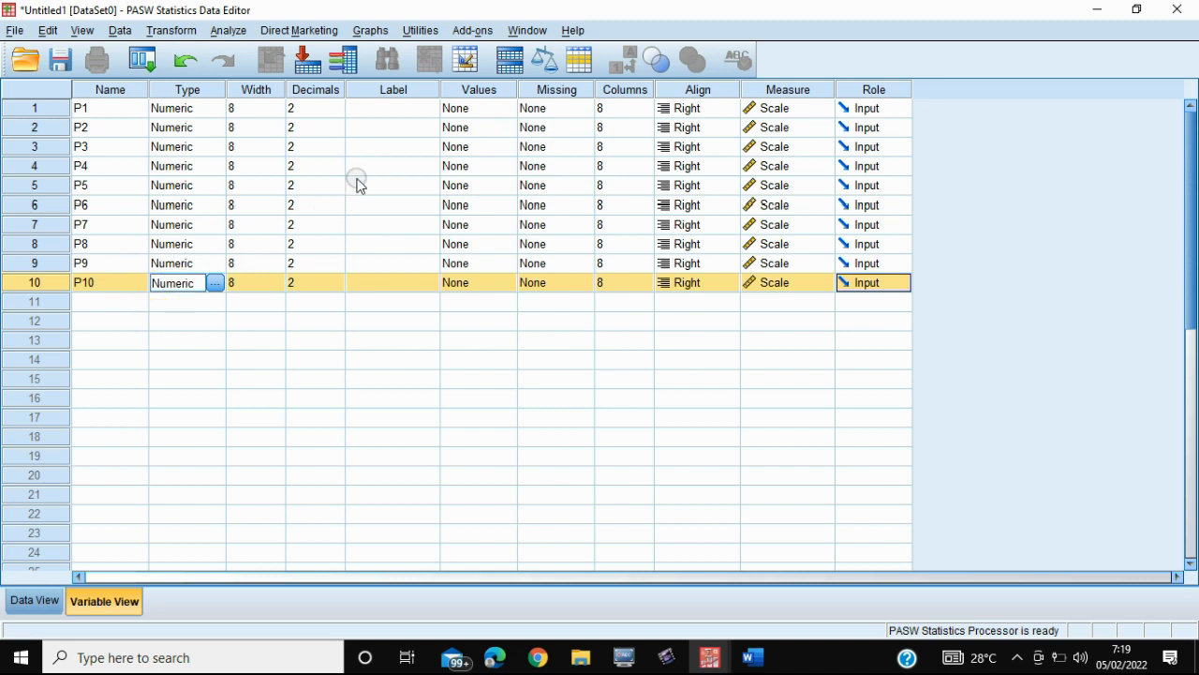
Set the decimals of variables P1 to P6 to 0
double_click(339, 111)
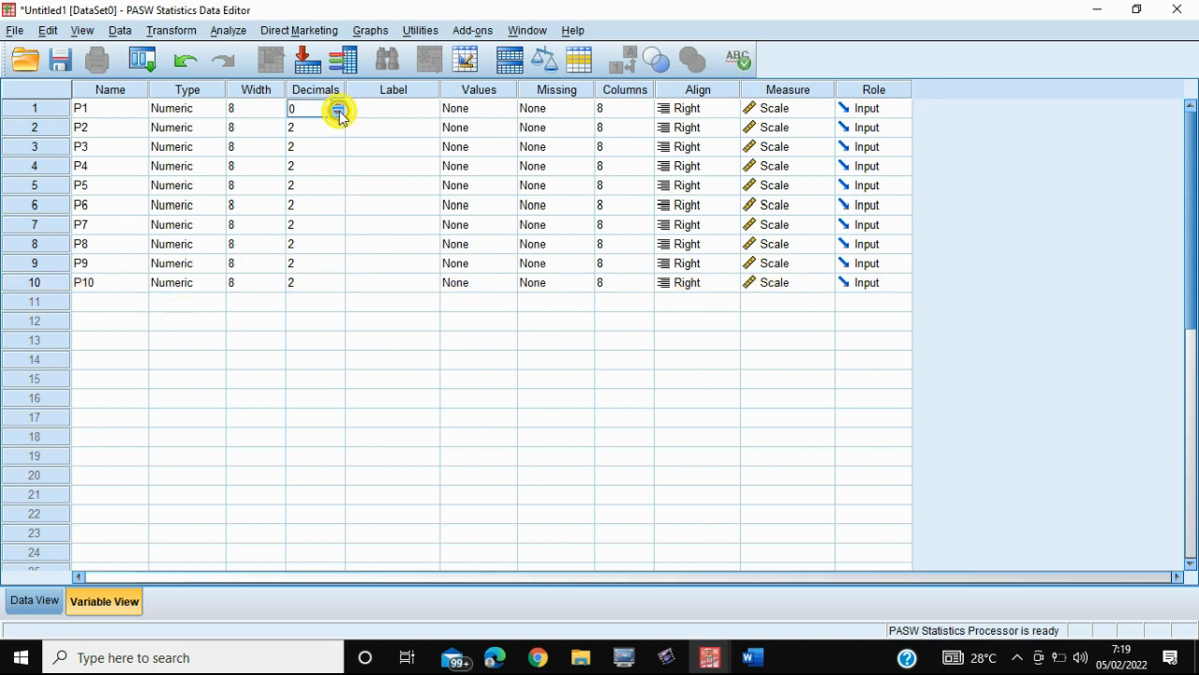
double_click(339, 127)
left_click(339, 152)
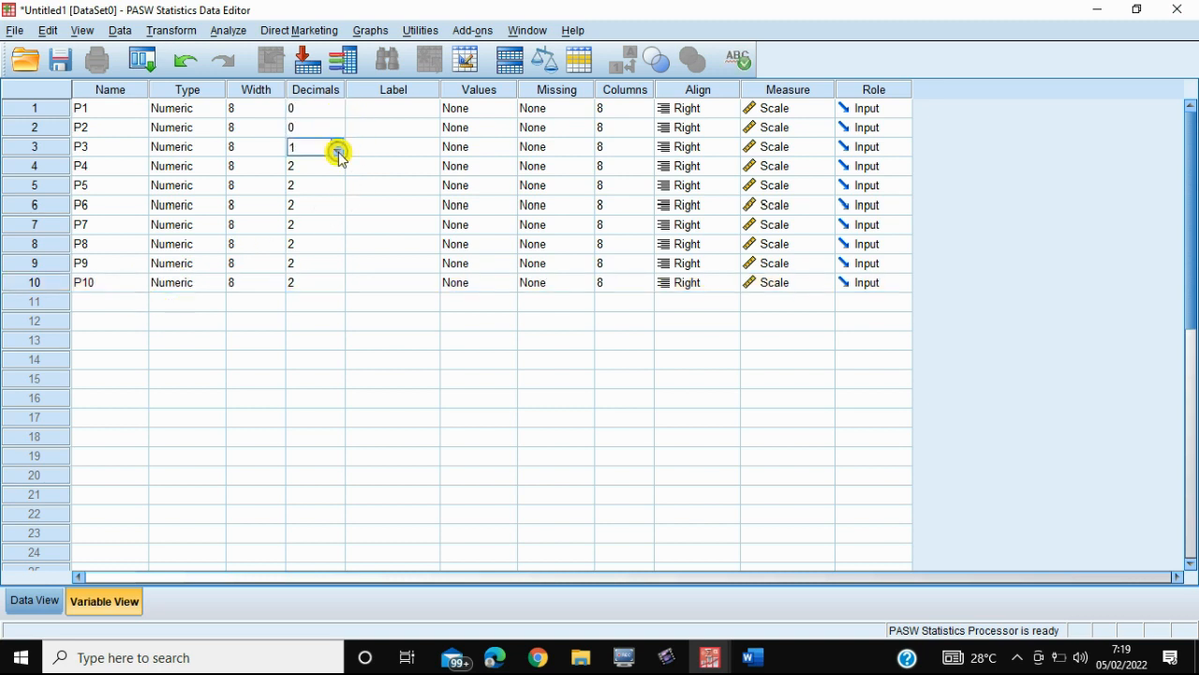
left_click(339, 152)
left_click(339, 169)
left_click(339, 170)
left_click(337, 190)
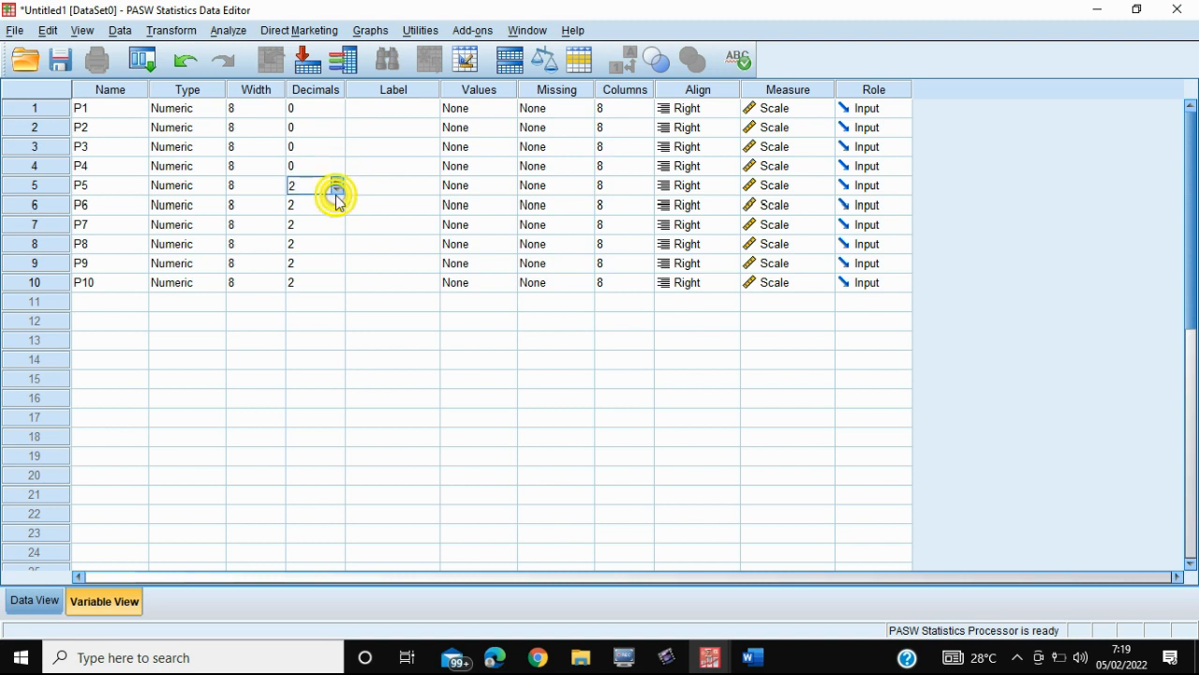
left_click(337, 193)
left_click(337, 213)
left_click(337, 209)
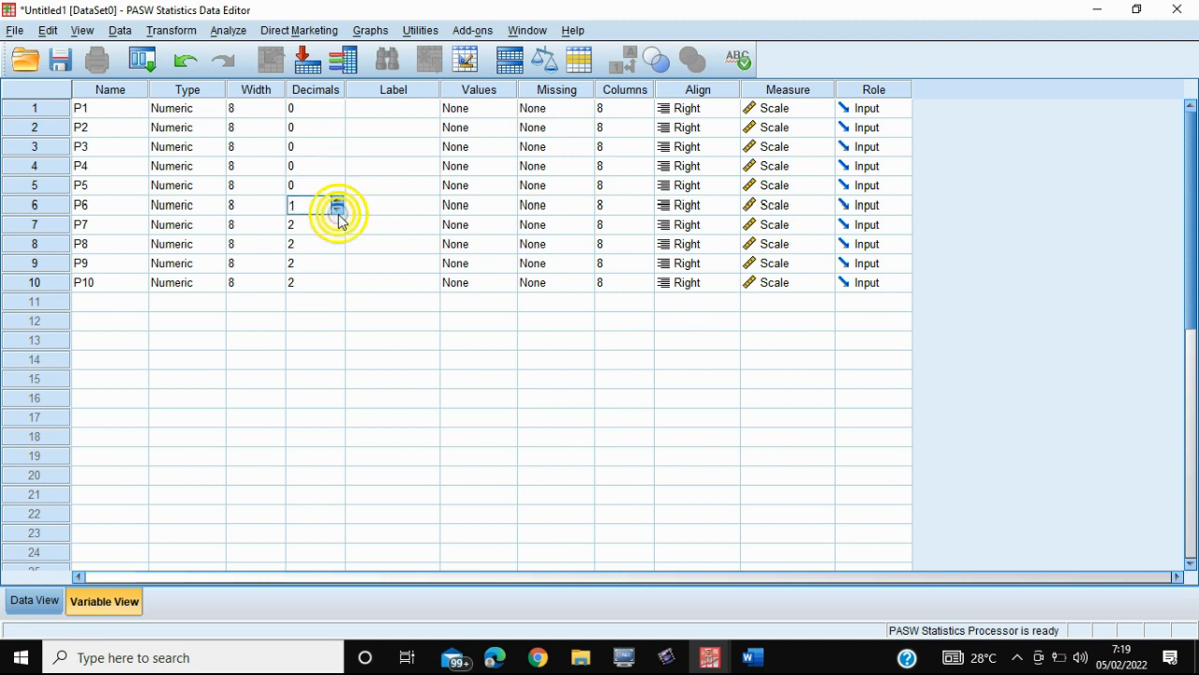
left_click(337, 209)
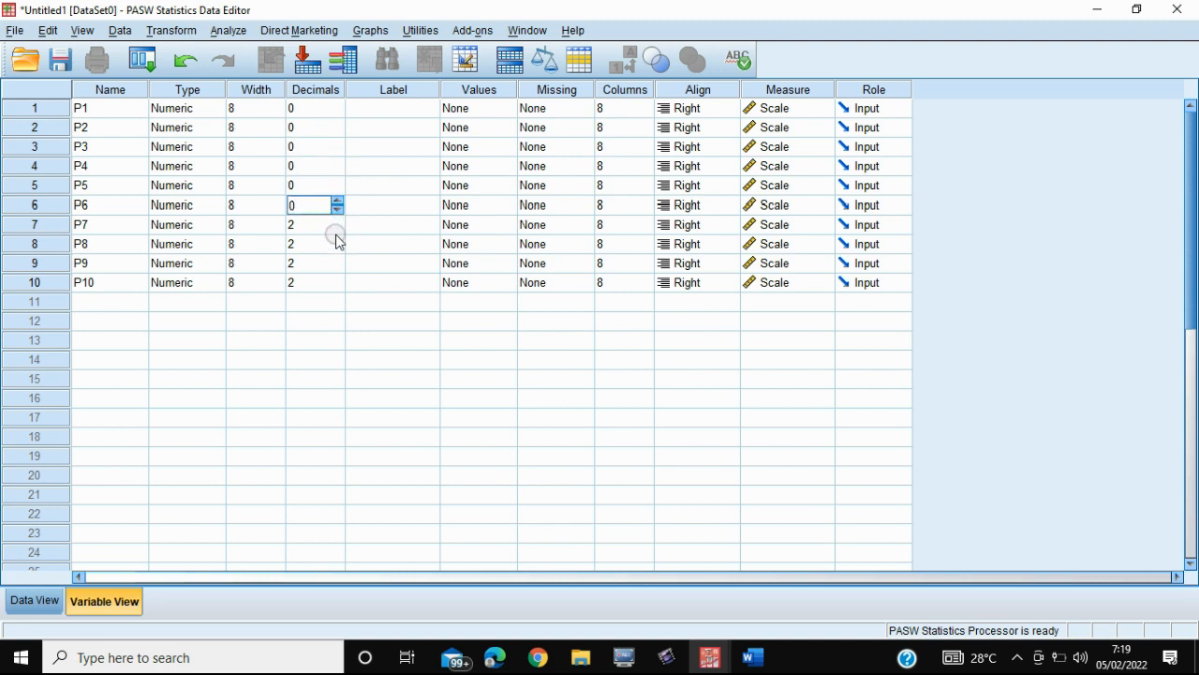
Set the decimals of variables P7 to P10 to 0
left_click(335, 229)
left_click(337, 228)
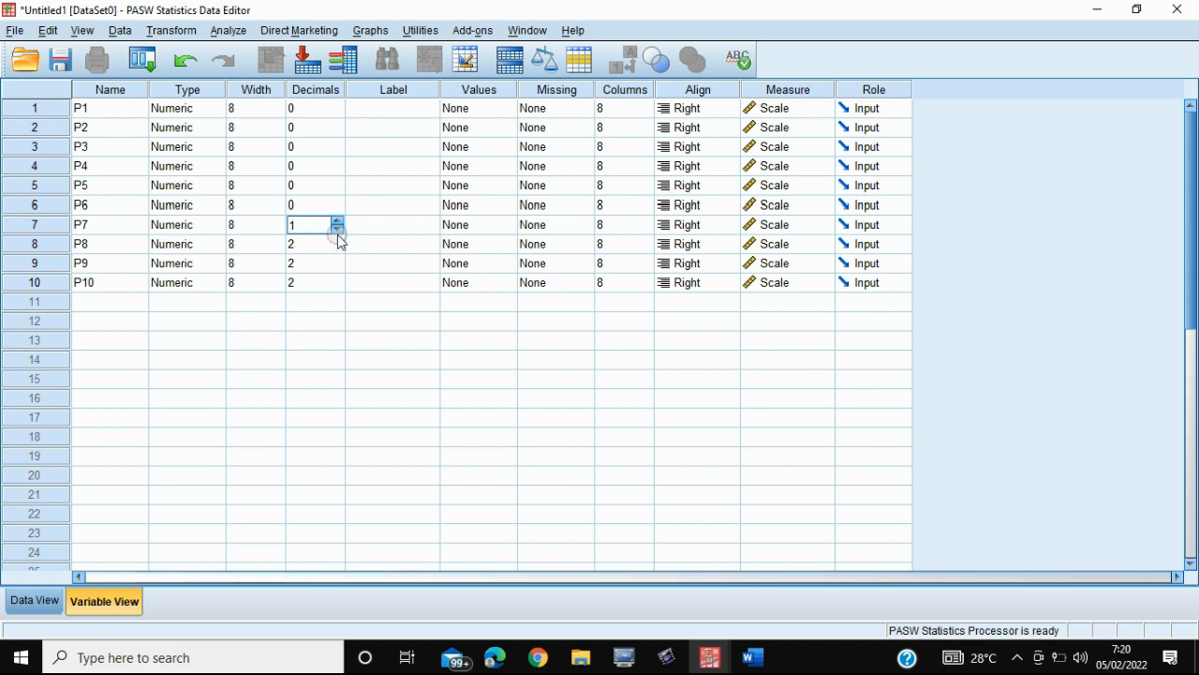
left_click(339, 238)
left_click(335, 246)
left_click(337, 248)
left_click(337, 248)
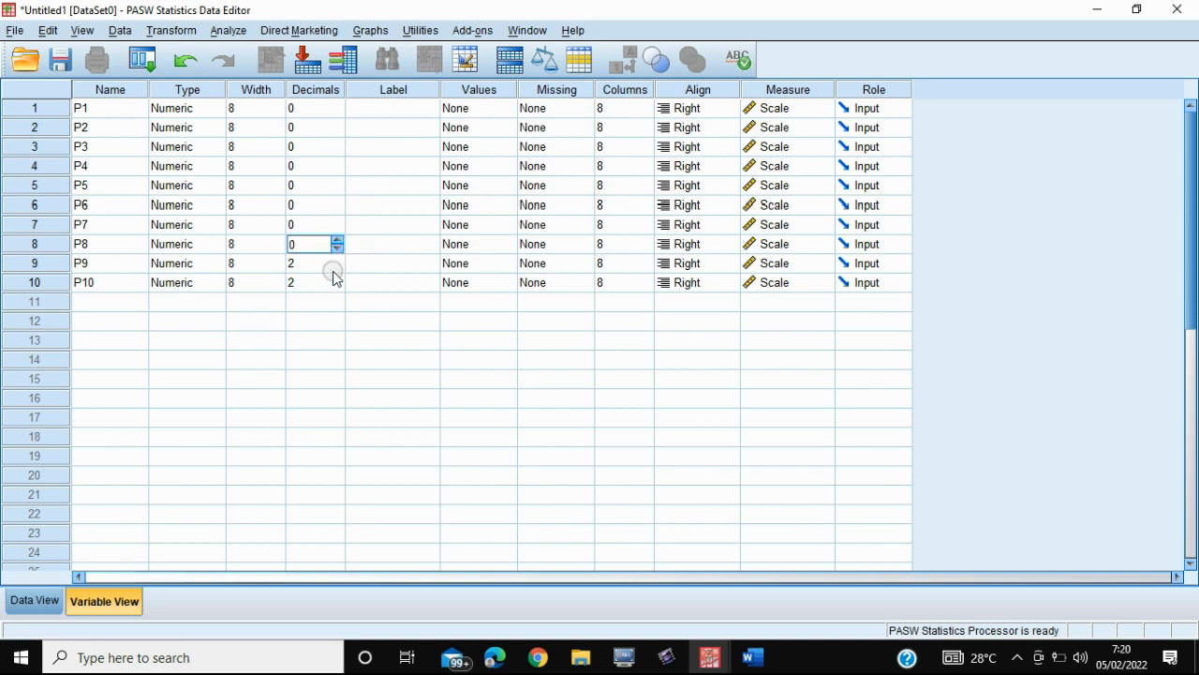
left_click(335, 266)
left_click(337, 268)
left_click(337, 267)
left_click(336, 286)
left_click(336, 285)
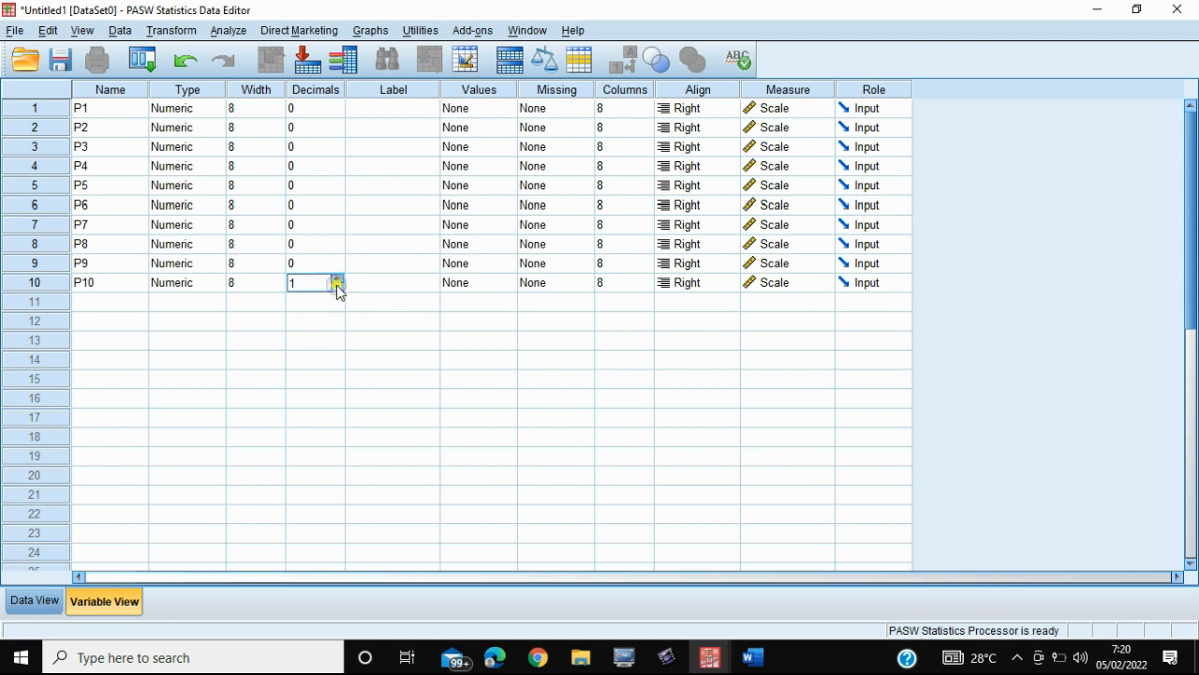
left_click(337, 285)
Label variable P1 "Pertanyaan ke 1" and copy that label to variables P2 to P10
left_click(404, 113)
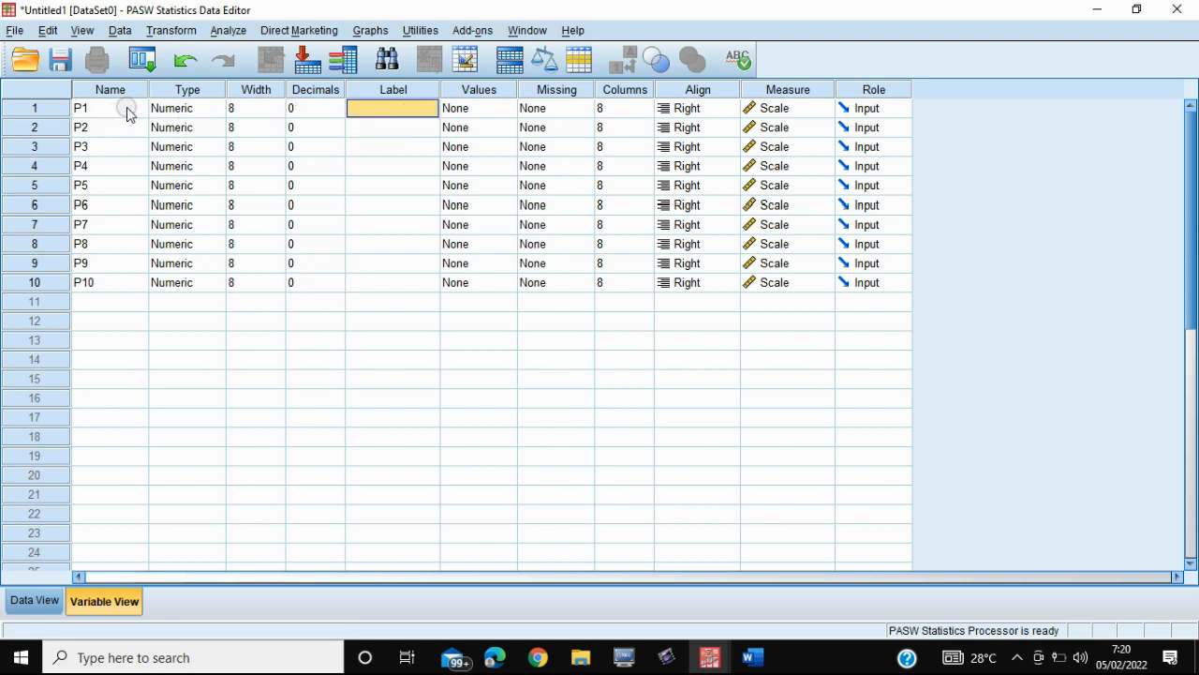
type("Pertanyaan ke 1")
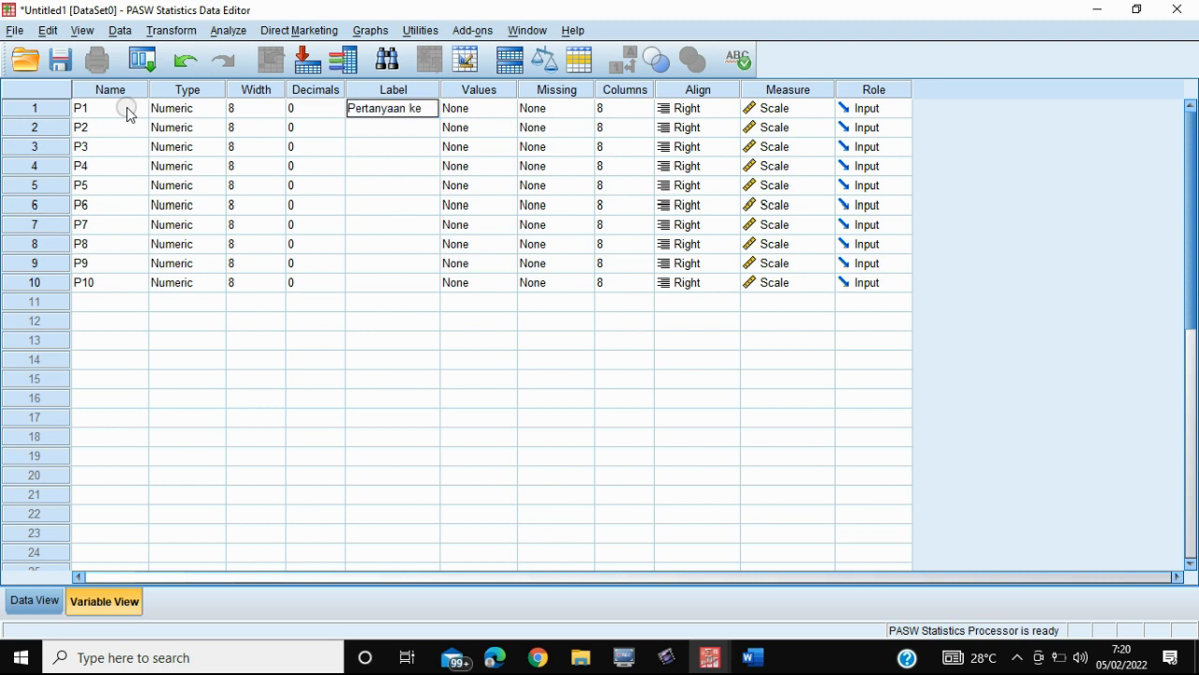
left_click(411, 283)
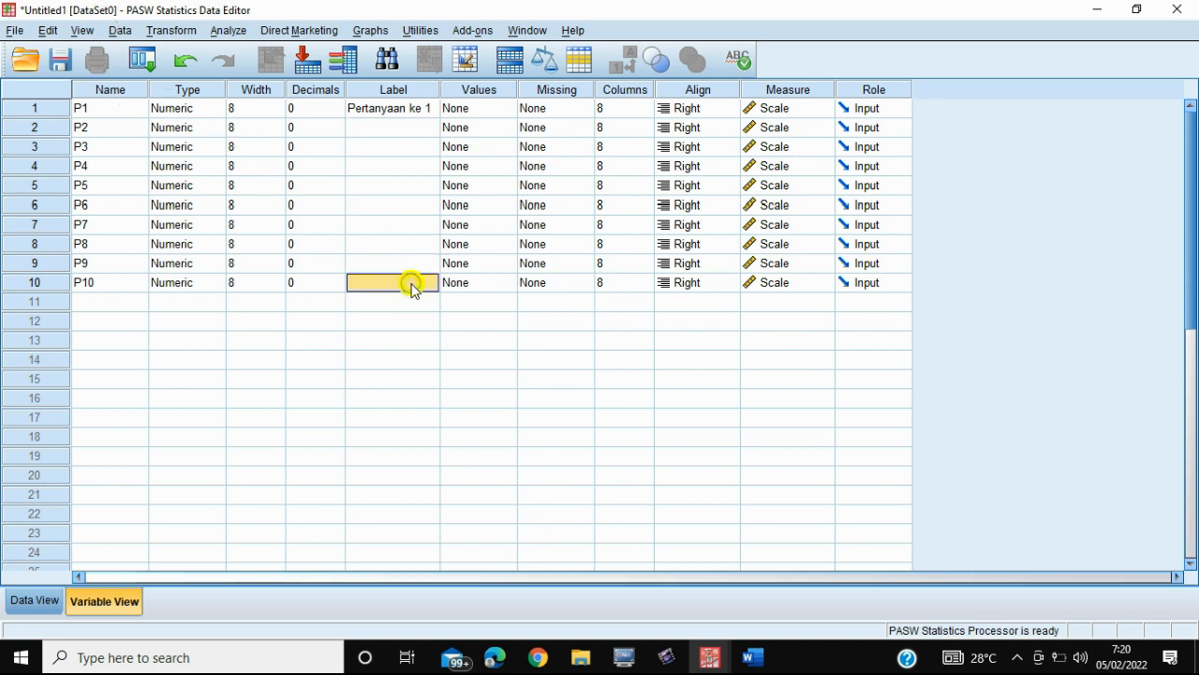
left_click(422, 111)
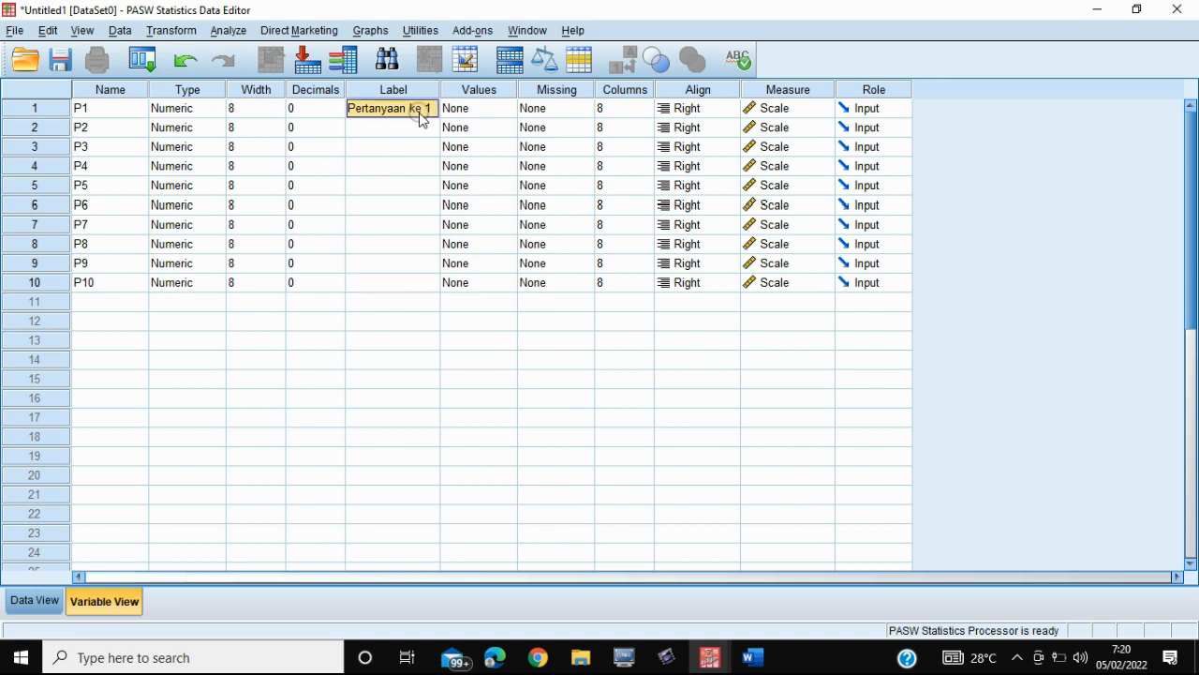
left_click_drag(421, 127, 421, 284)
type("Pertanyaan ke 1")
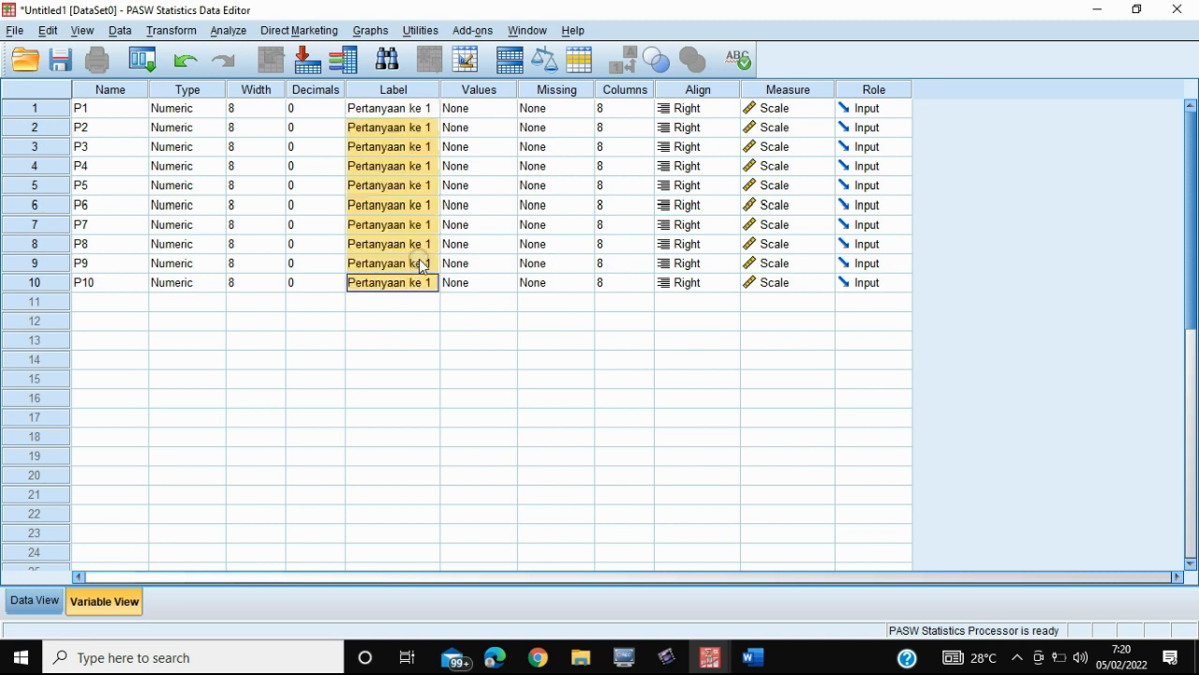
Renumber the labels of P2 to P5 as "Pertanyaan ke 2", "Pertanyaan ke 3", "Pertanyaan ke 4" and "Pertanyaan ke 5"
left_click(437, 127)
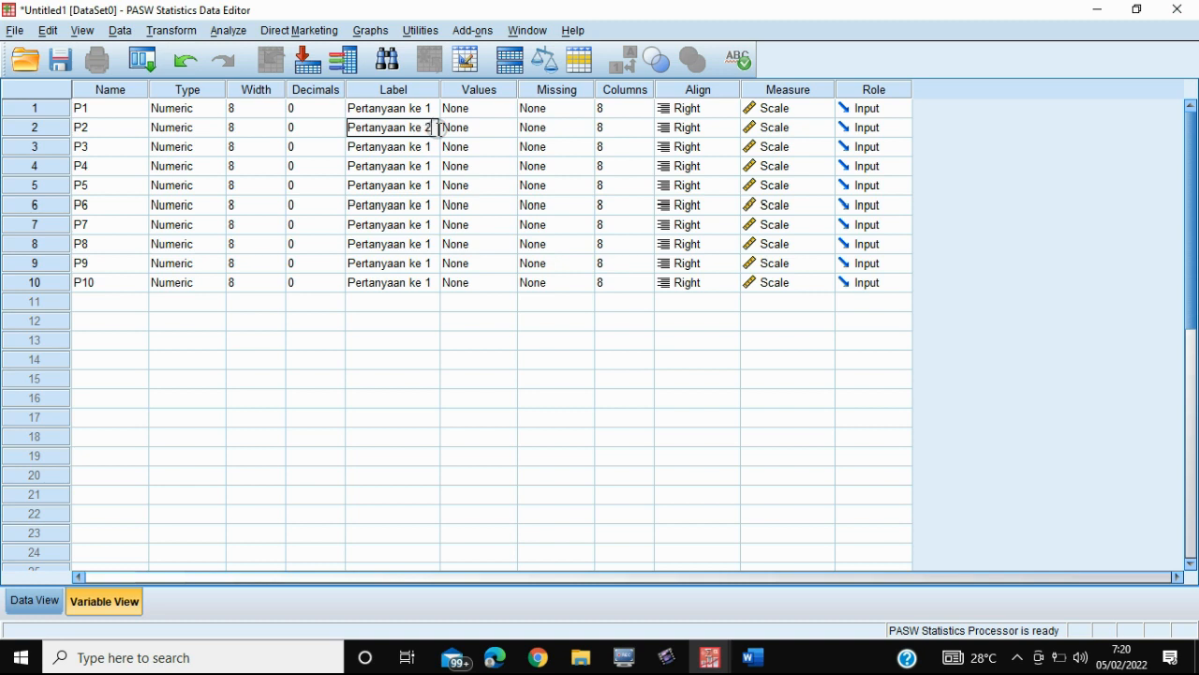
left_click(437, 147)
left_click(433, 146)
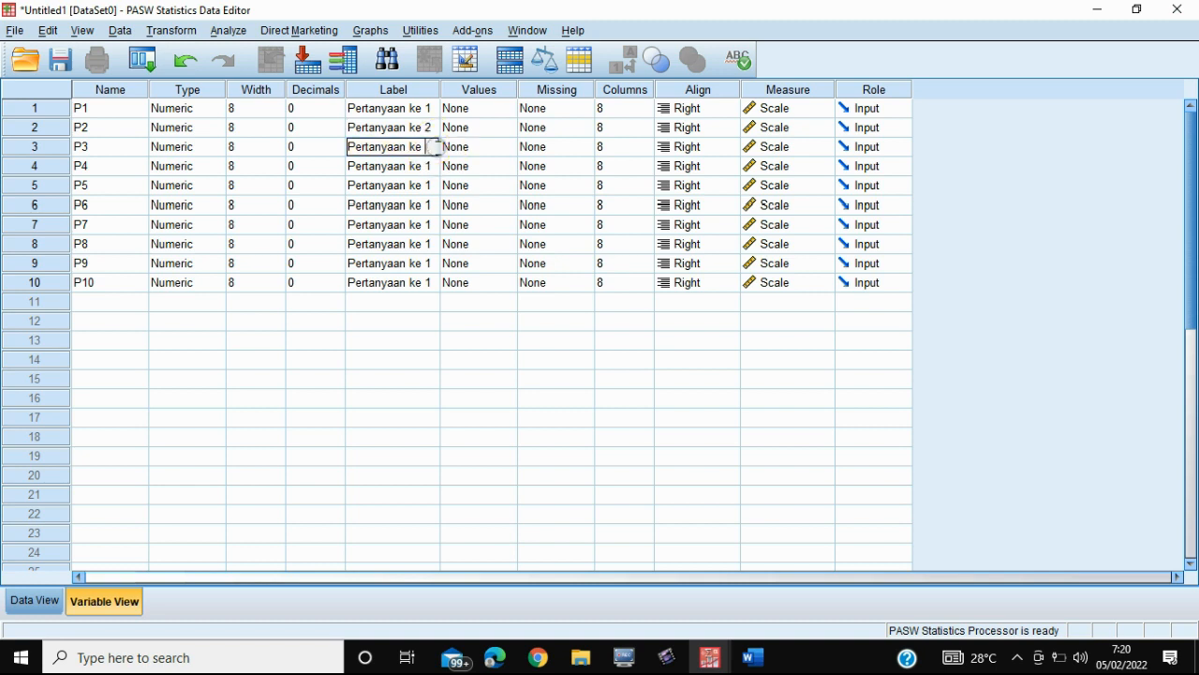
left_click(429, 165)
left_click(437, 166)
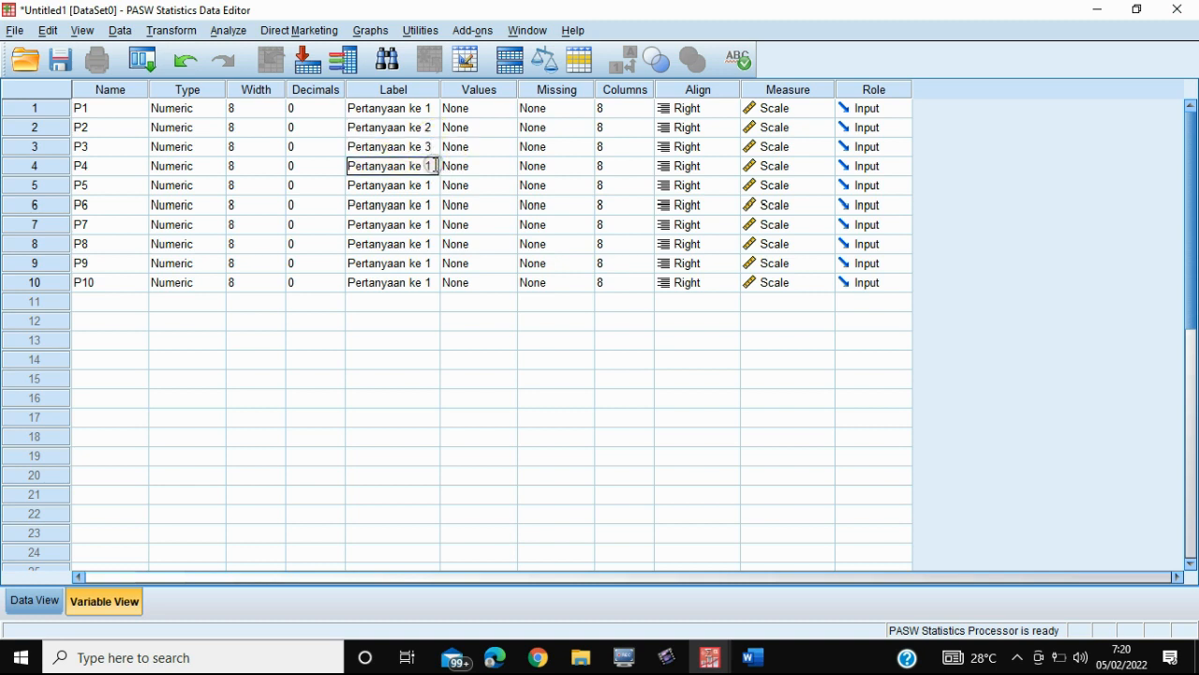
left_click(436, 185)
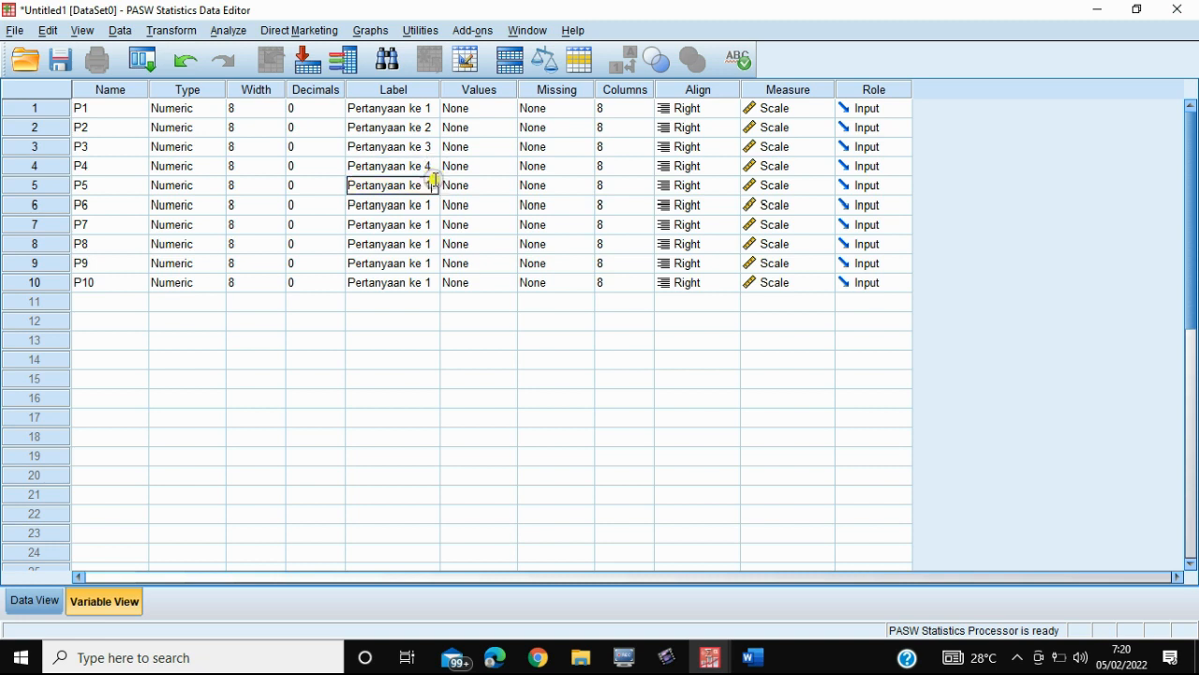
left_click(437, 182)
type("5")
Renumber the labels of P6, P7 and P8 as "Pertanyaan ke 6", "Pertanyaan ke 7" and "Pertanyaan ke 8"
left_click(436, 205)
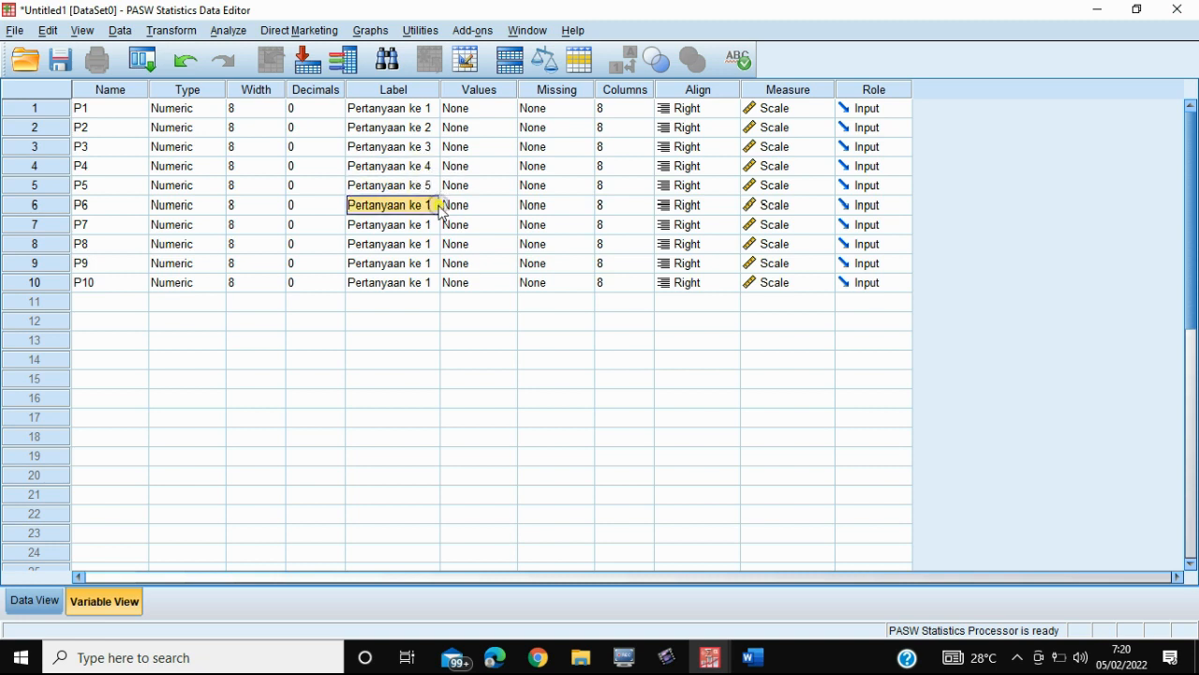
left_click(437, 203)
type("6")
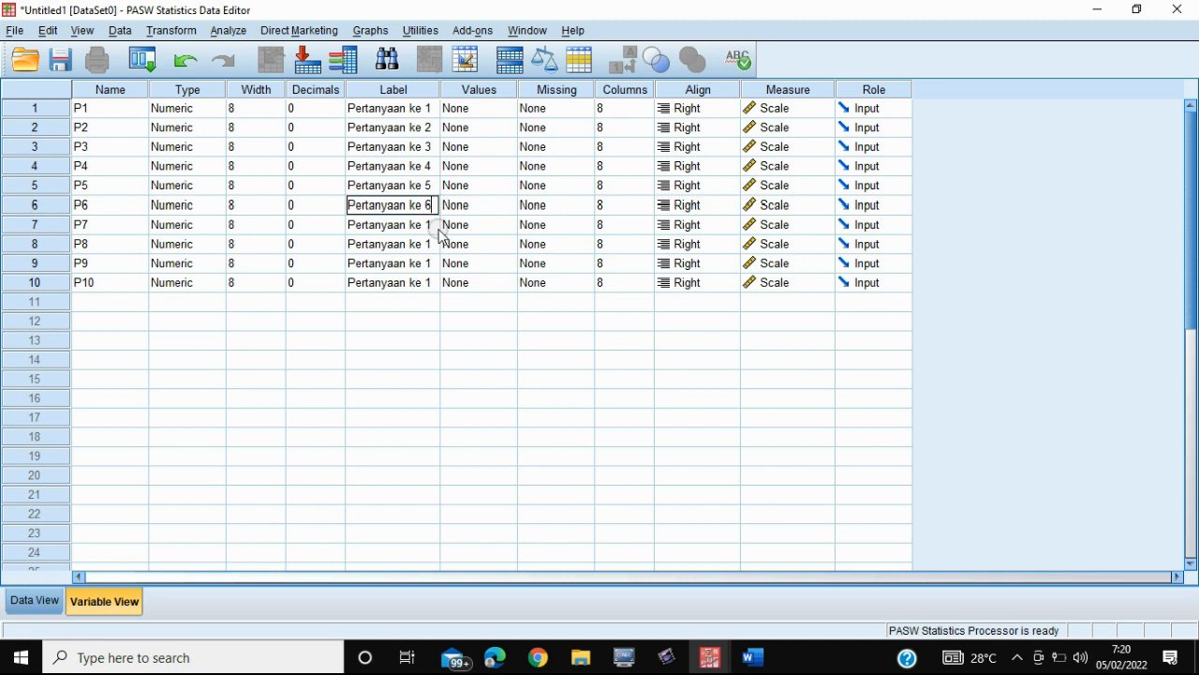
left_click(436, 224)
left_click(436, 224)
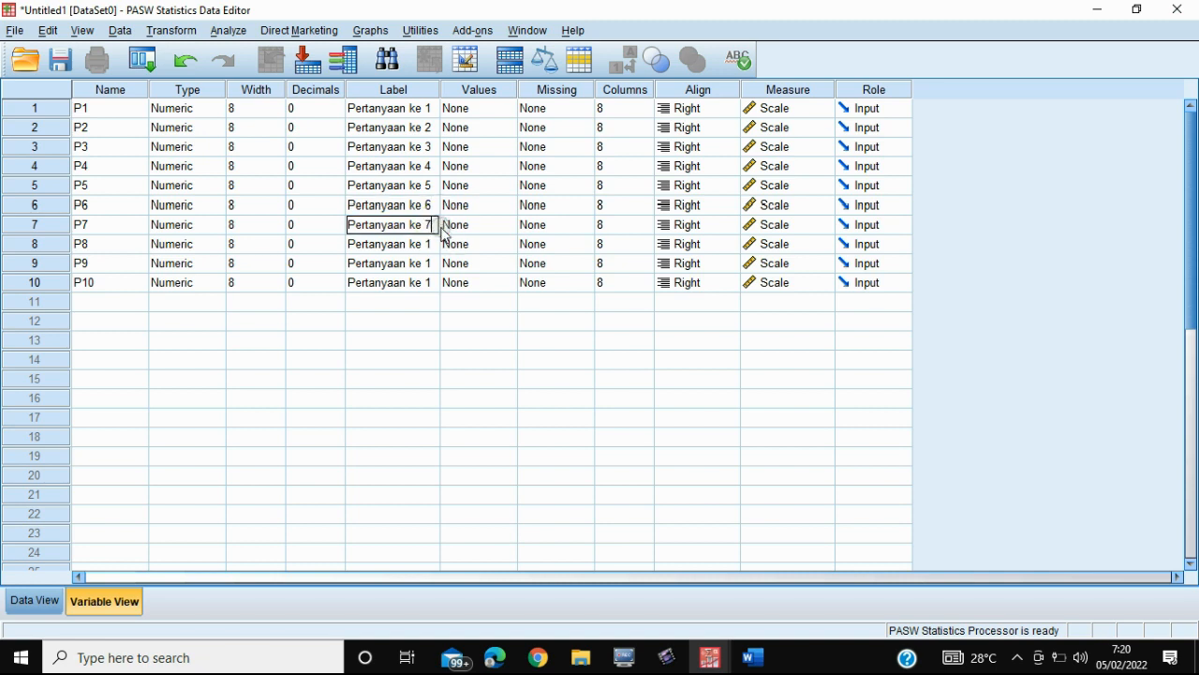
type("7")
left_click(437, 243)
left_click(436, 243)
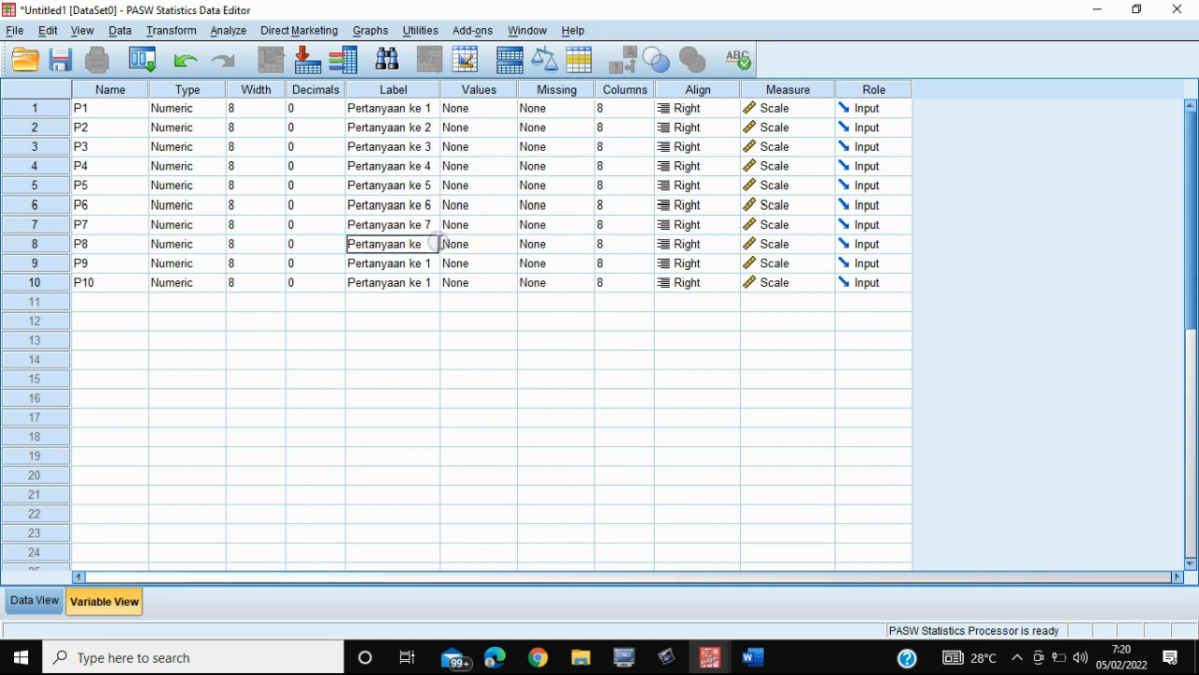
type("8")
Renumber the labels of P9 and P10 as "Pertanyaan ke 9" and "Pertanyaan ke 10"
left_click(434, 263)
left_click(433, 263)
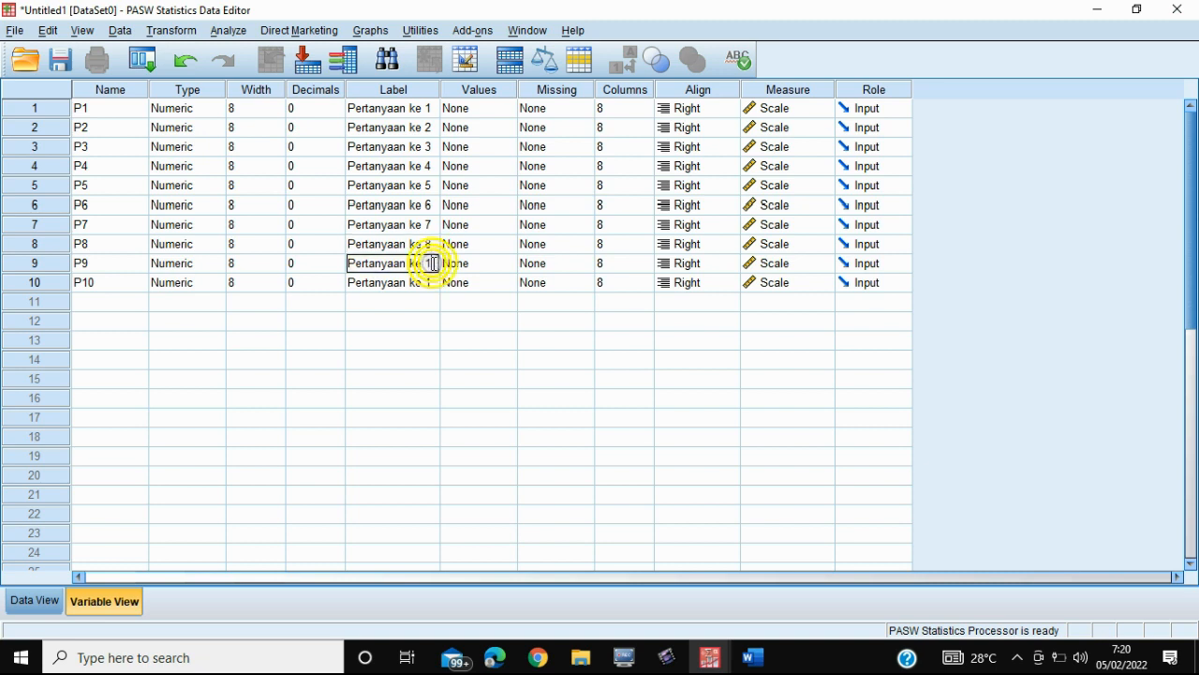
key("BackSpace")
type("9")
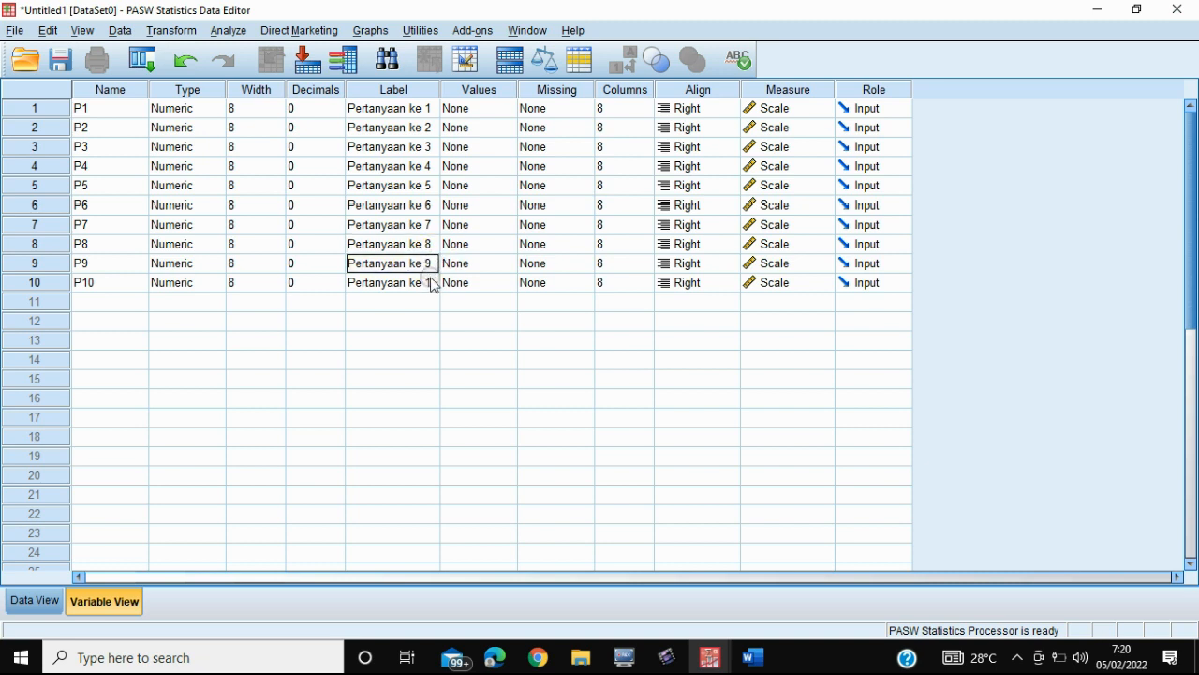
left_click(433, 282)
left_click(432, 282)
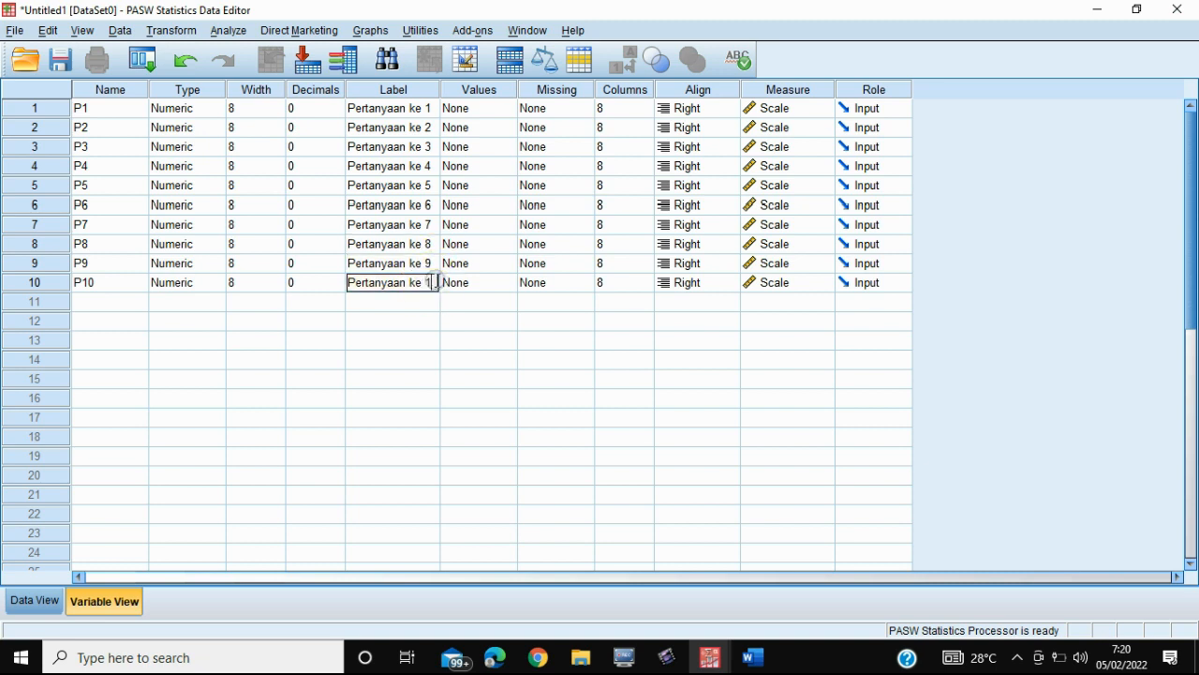
type("0")
left_click(61, 282)
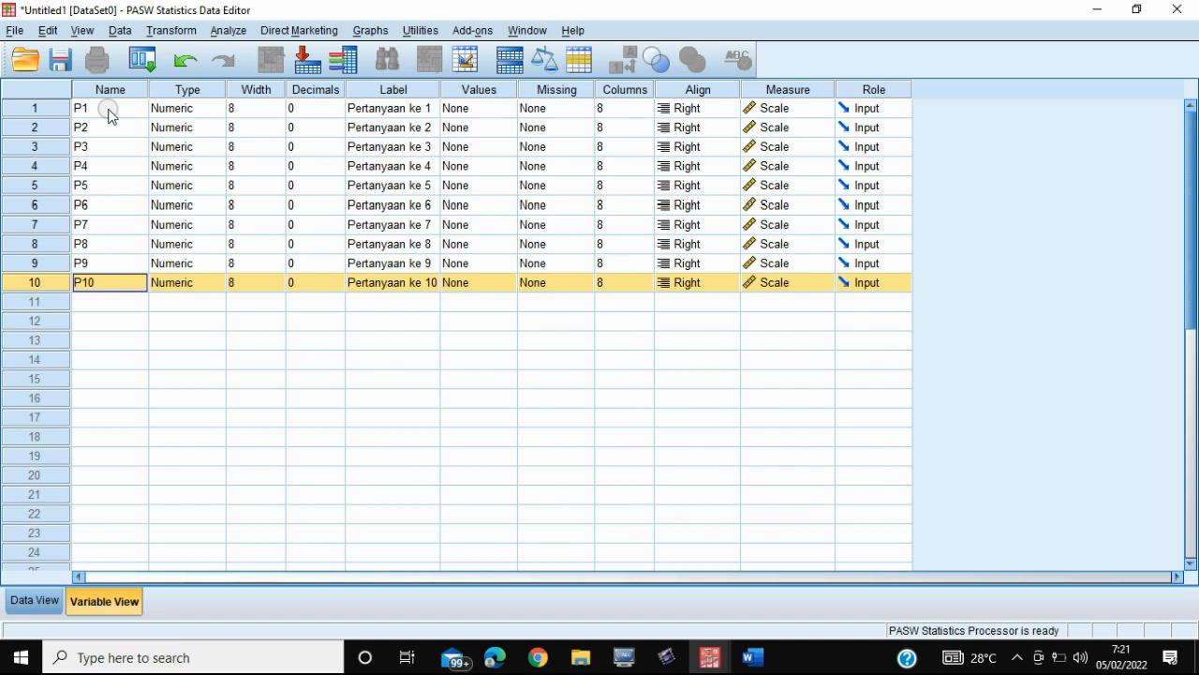
Switch to the Word document and copy the P1 to P10 answers of respondents 1 to 30 from the table
left_click(34, 601)
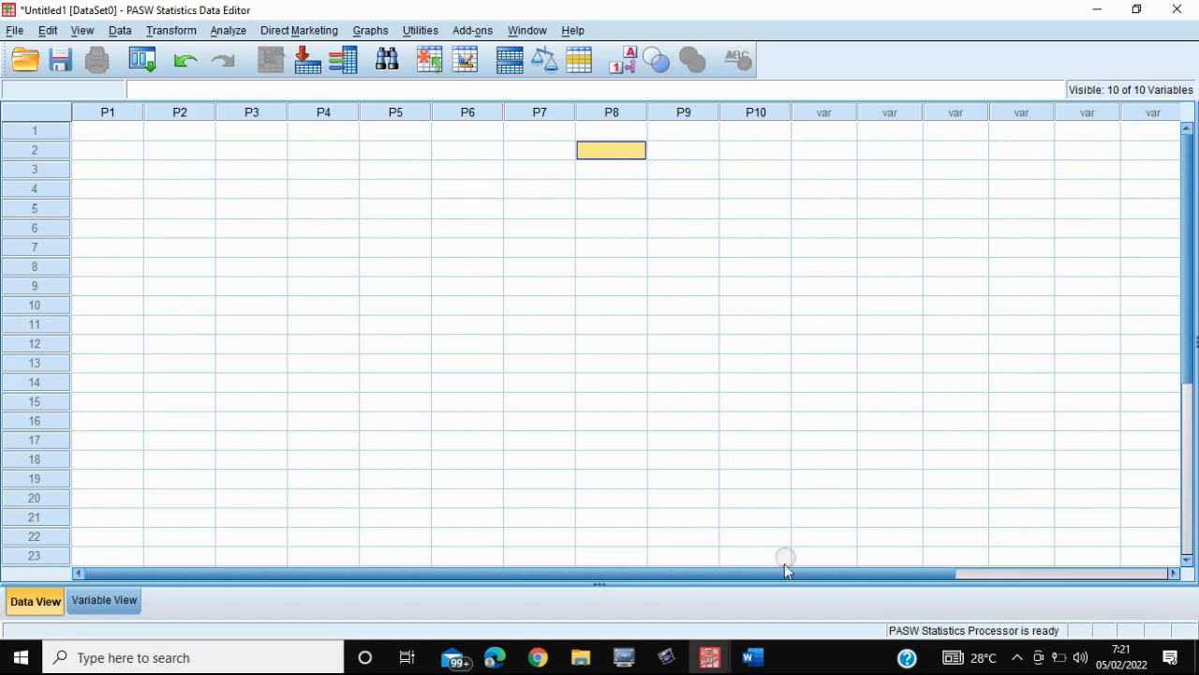
left_click(753, 657)
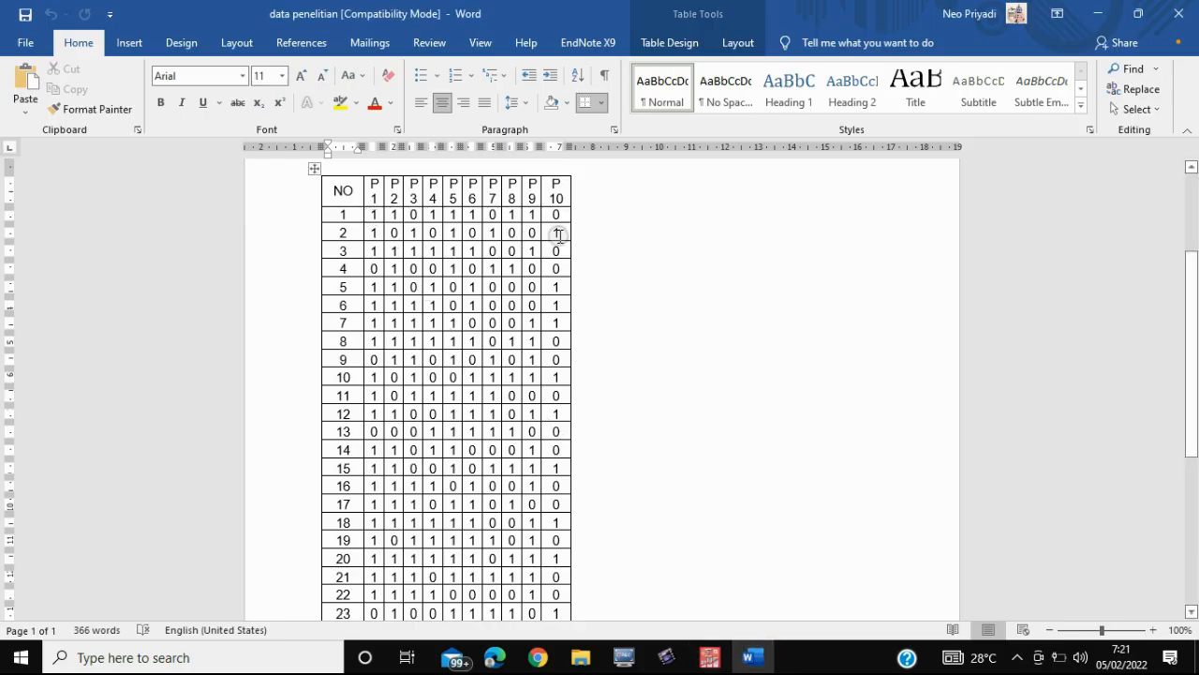
left_click_drag(557, 233, 560, 511)
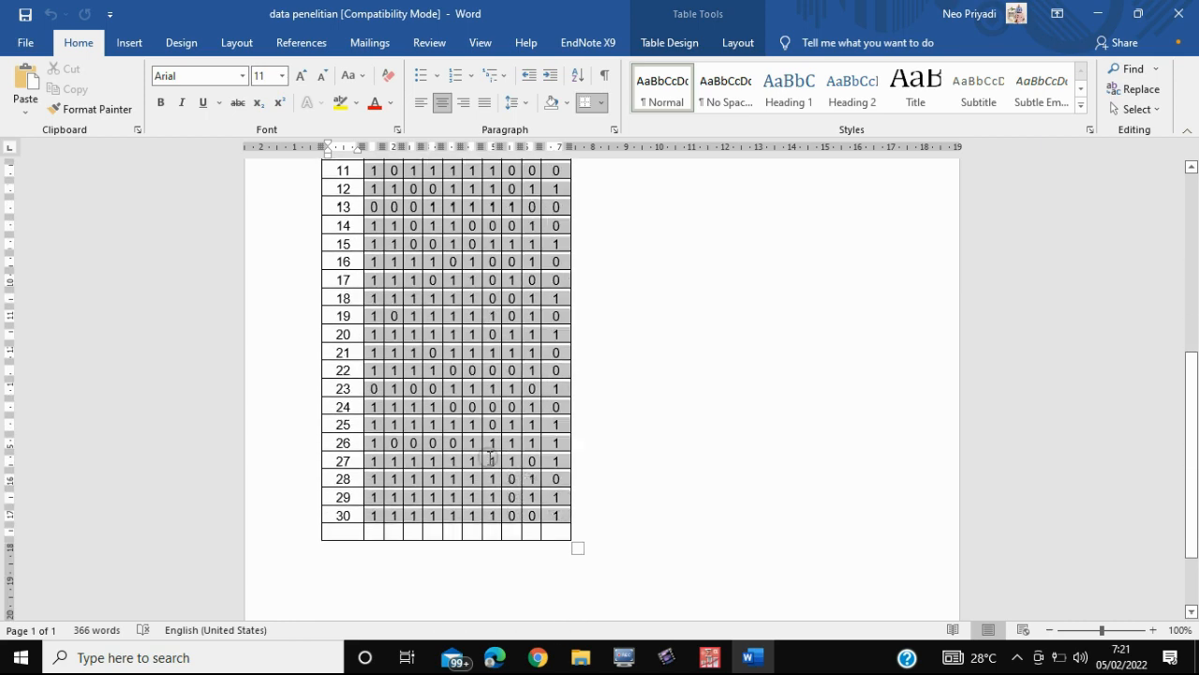
scroll(522, 263, "up", 6)
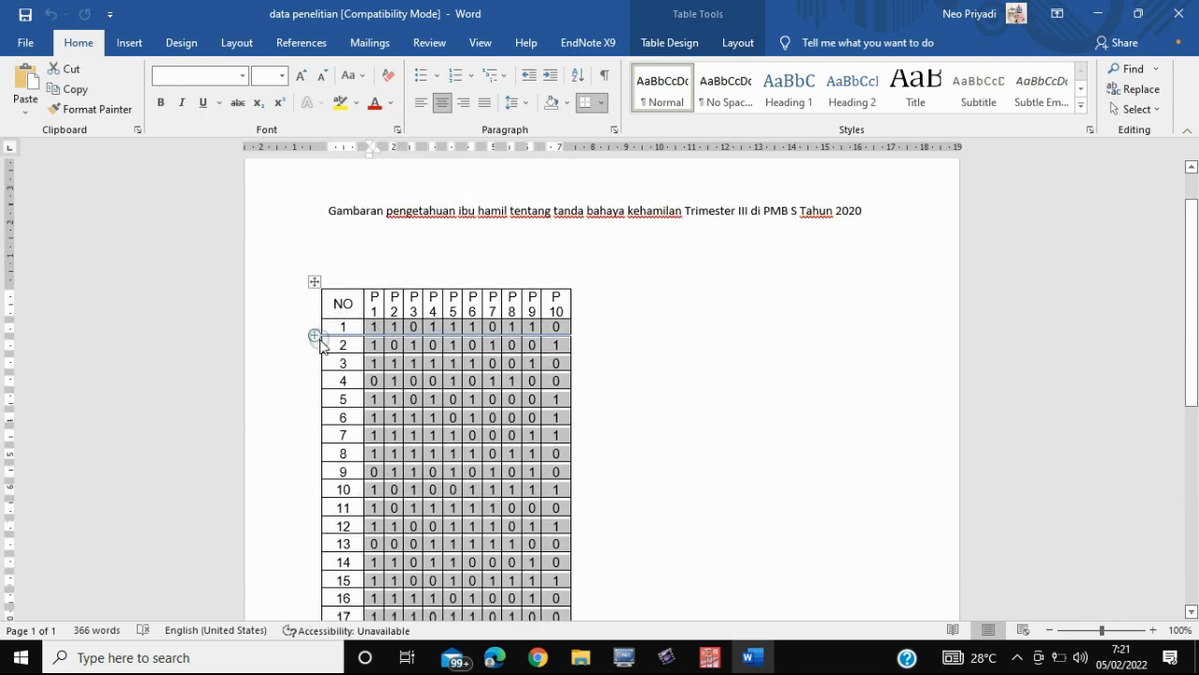
scroll(459, 576, "down", 3)
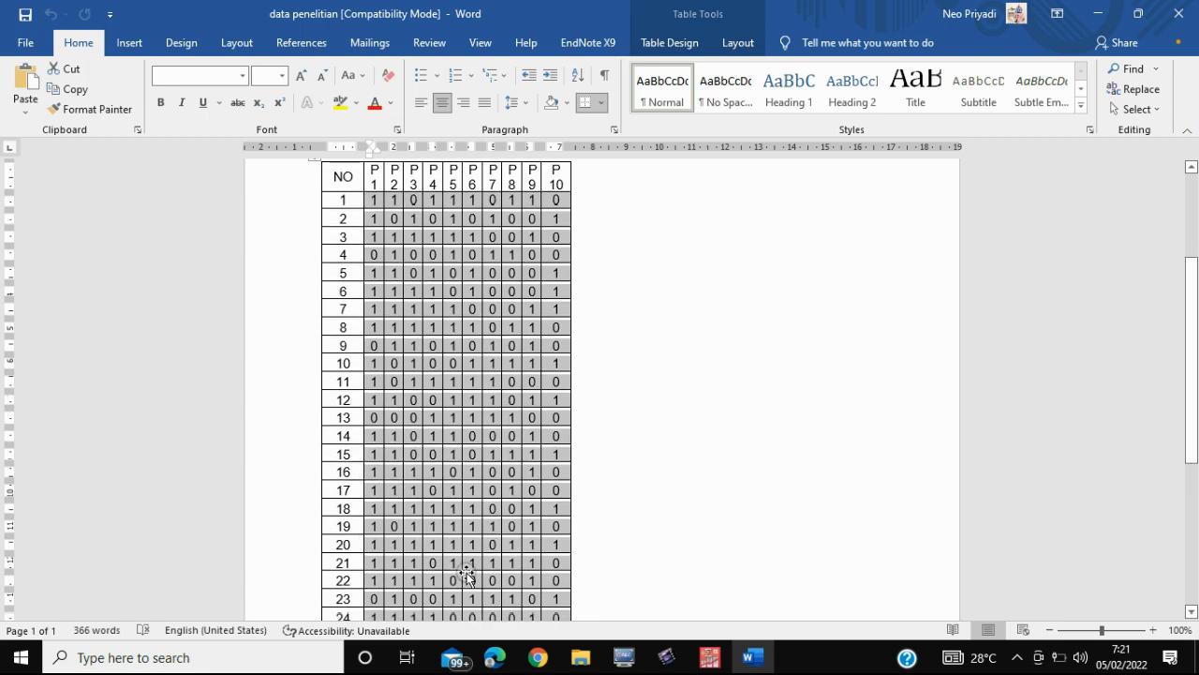
scroll(466, 573, "down", 4)
scroll(460, 570, "up", 6)
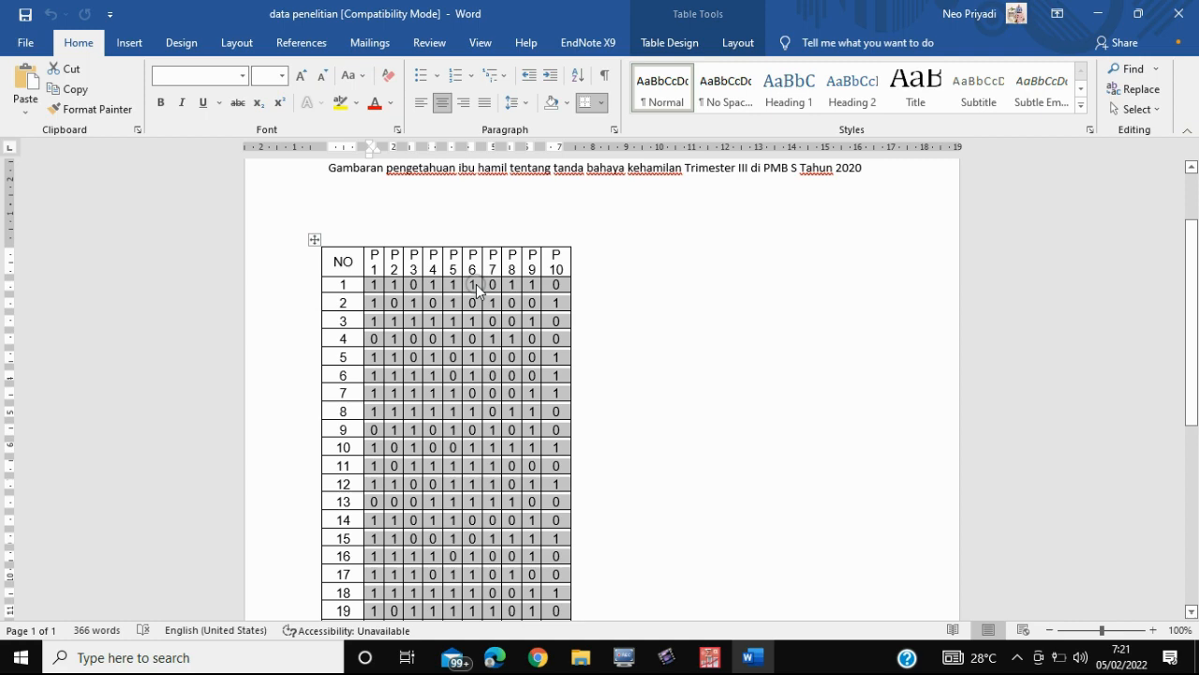
scroll(609, 457, "down", 5)
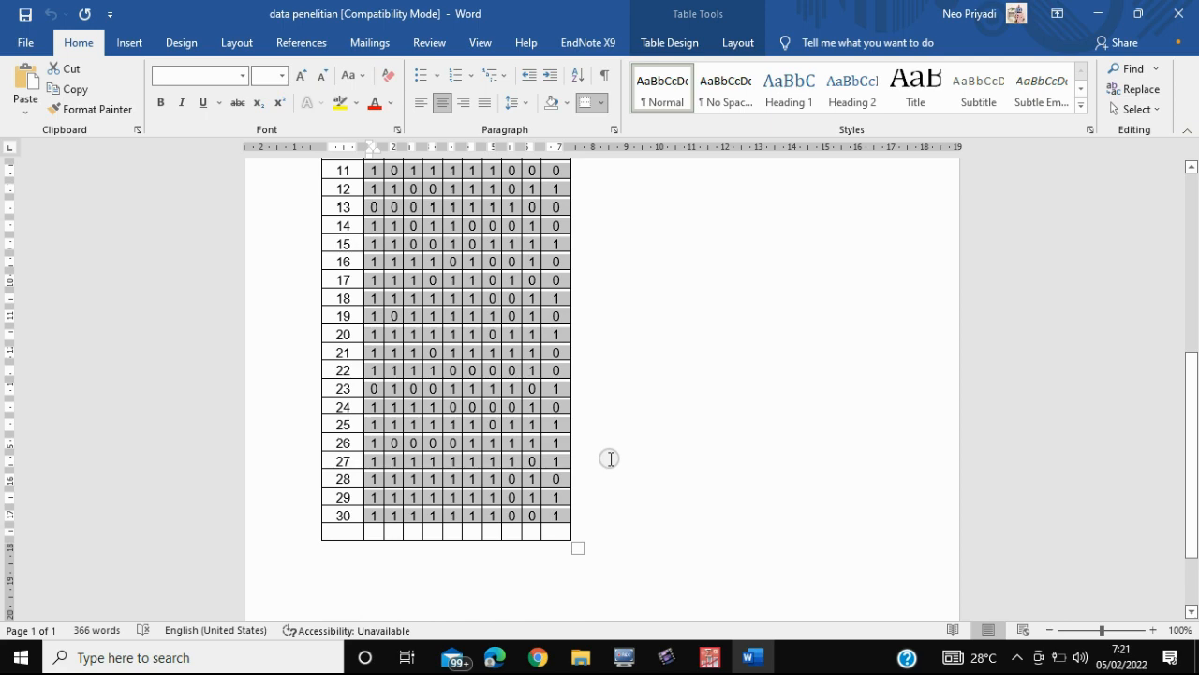
scroll(608, 458, "up", 1)
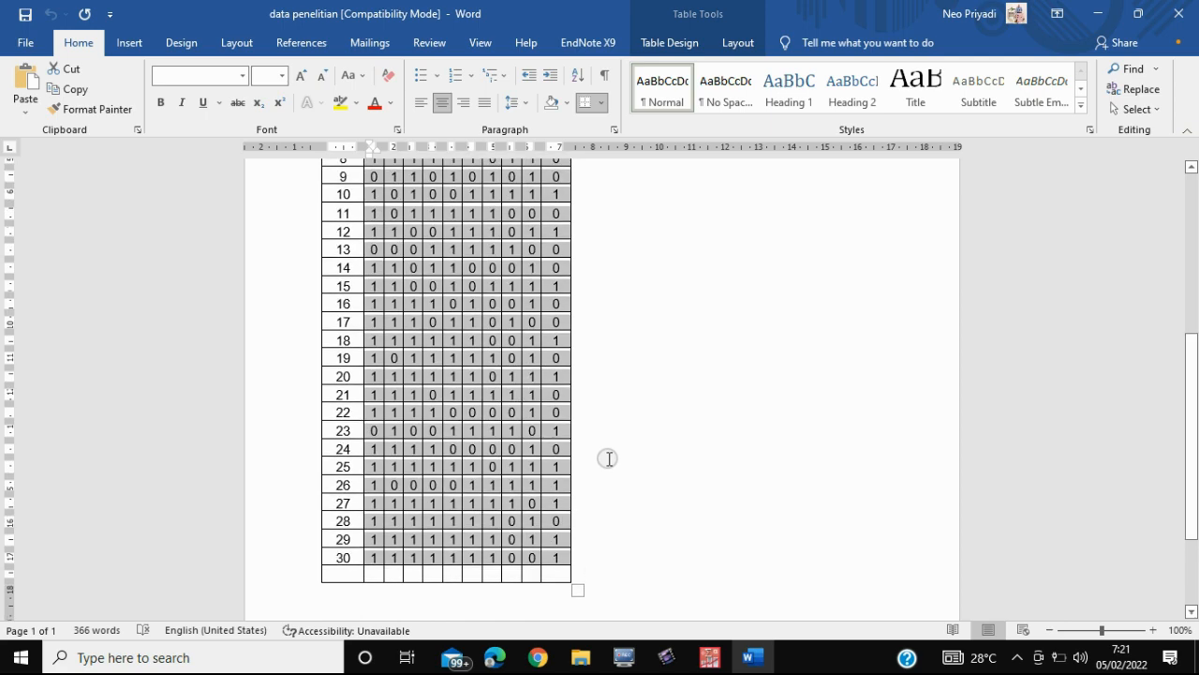
scroll(608, 458, "up", 2)
scroll(608, 458, "up", 1)
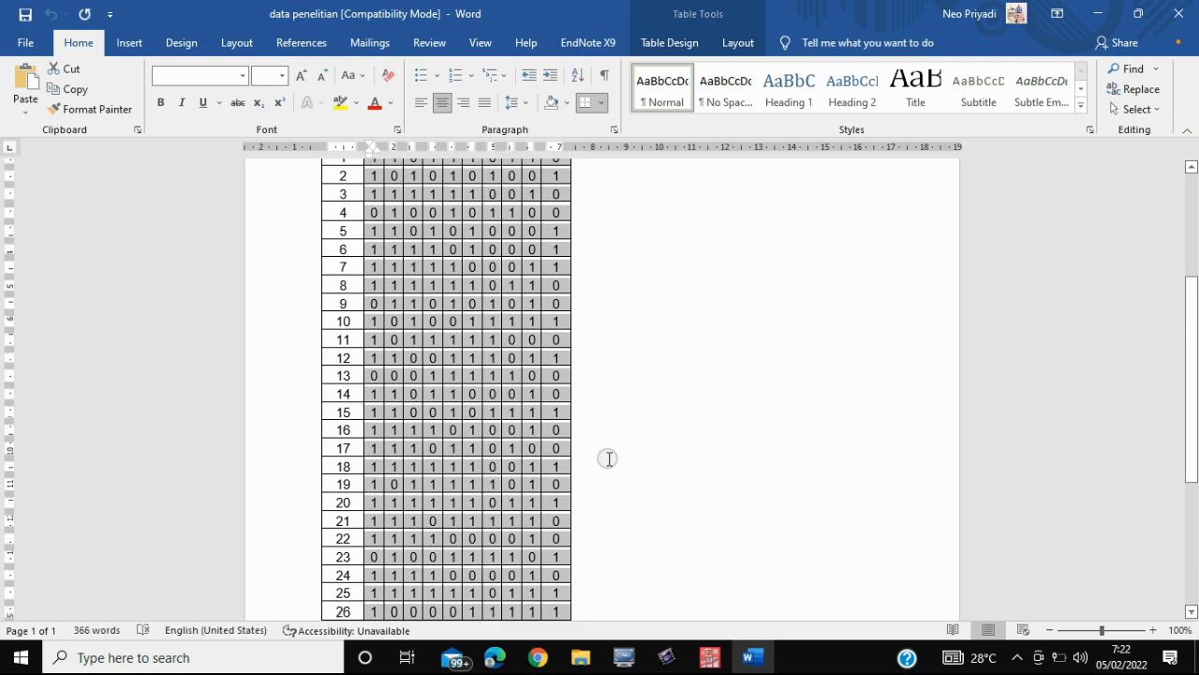
scroll(608, 458, "up", 1)
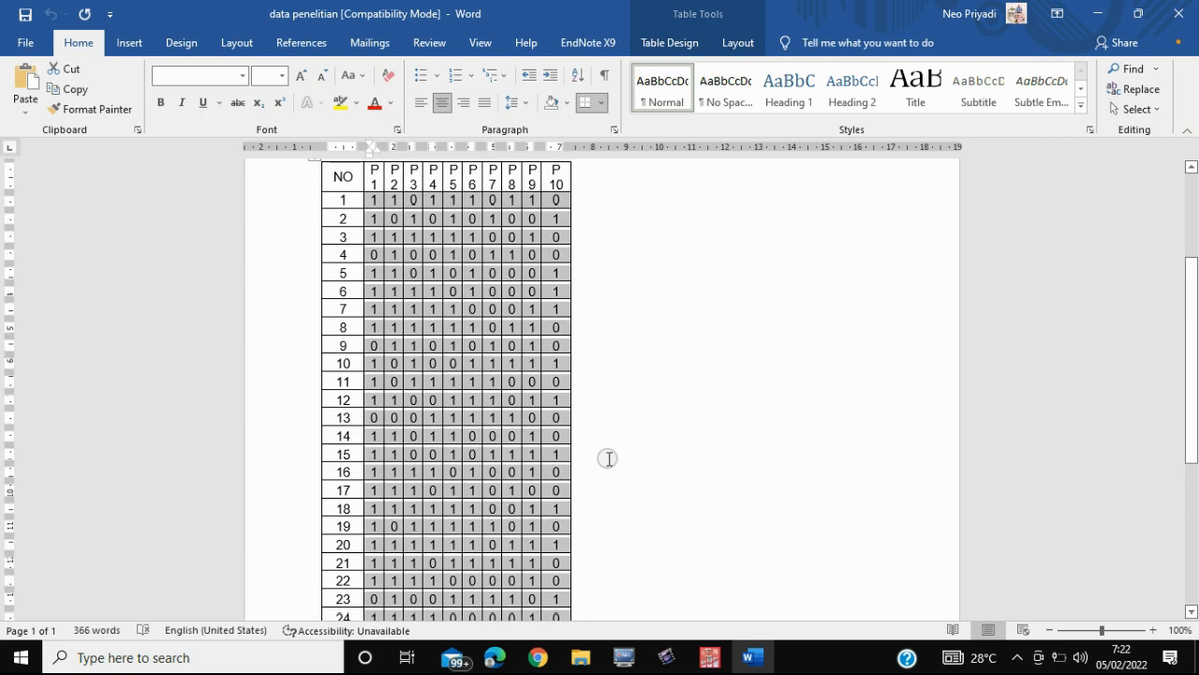
Return to the PASW data editor and paste the copied answers into the data grid, starting at case 1 of P1
left_click(705, 654)
left_click(681, 602)
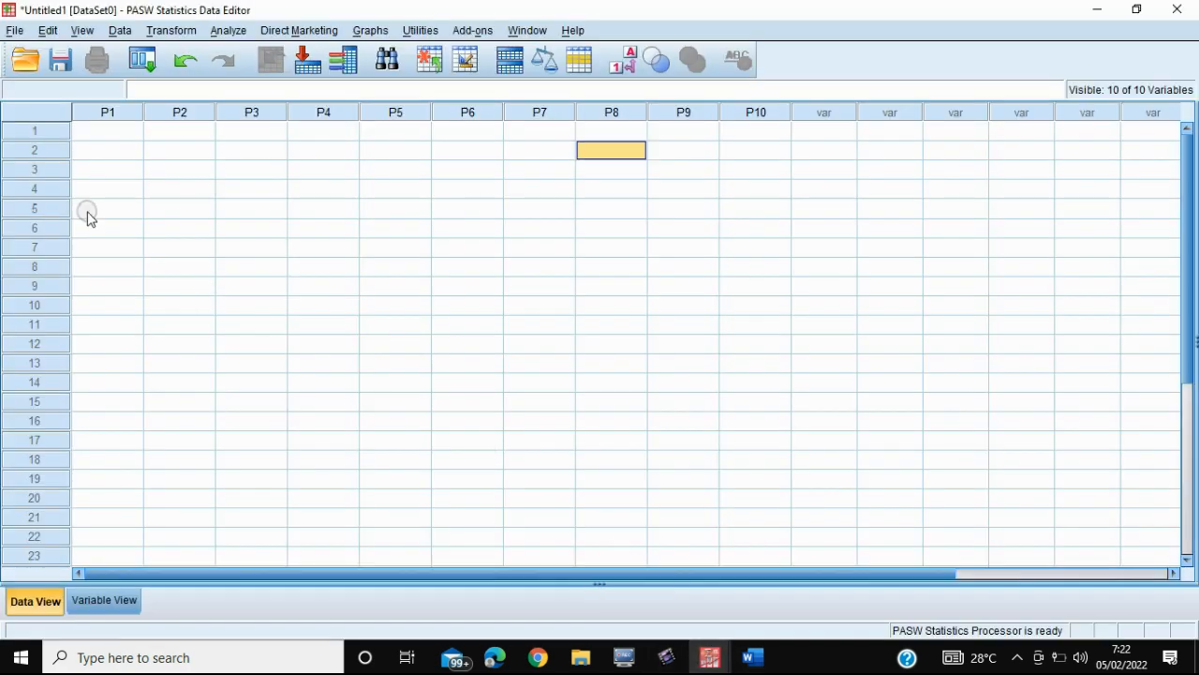
left_click(98, 133)
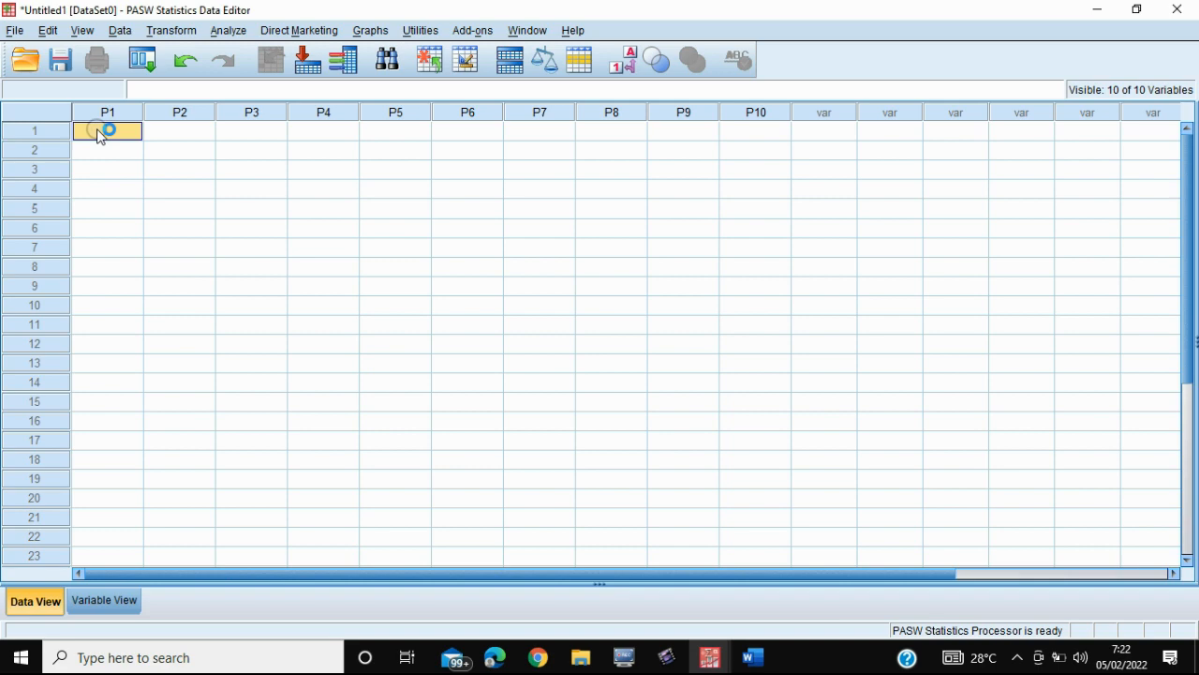
key("ctrl+v")
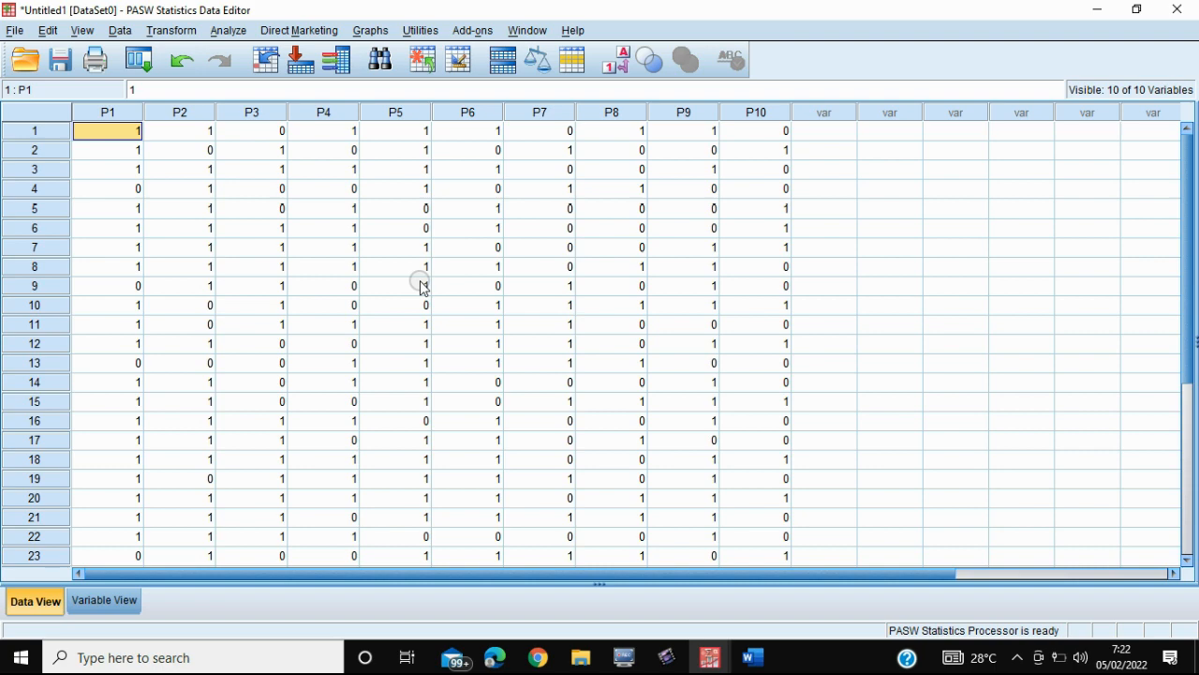
scroll(504, 449, "down", 4)
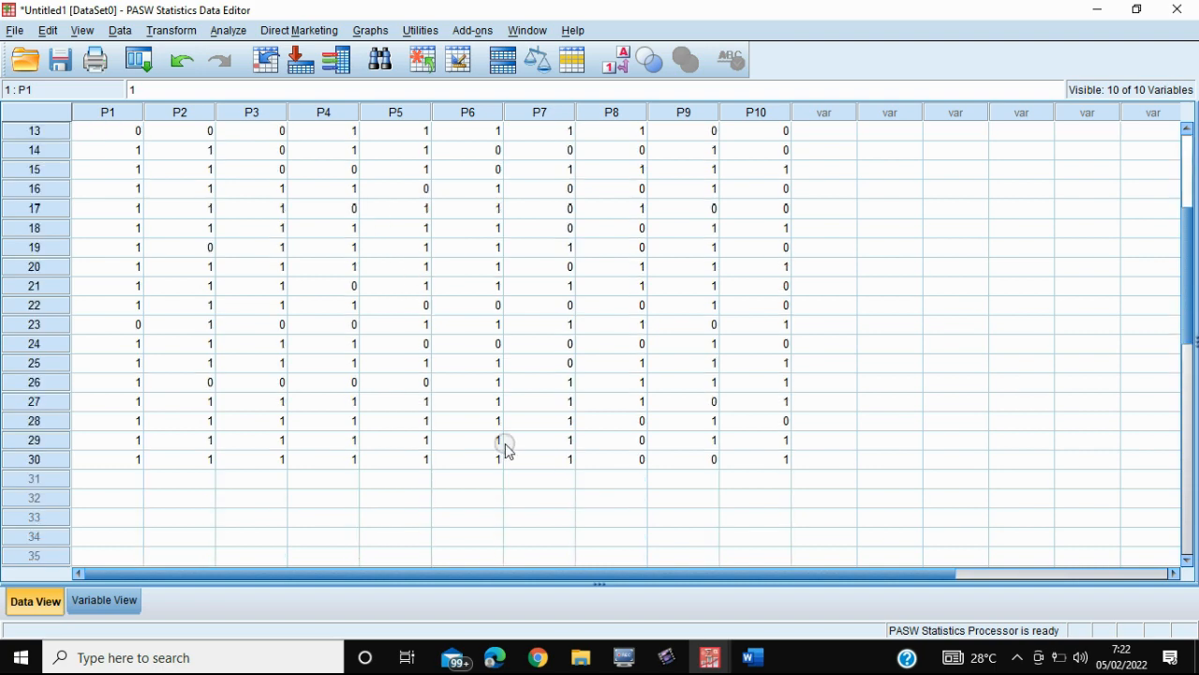
scroll(504, 450, "up", 4)
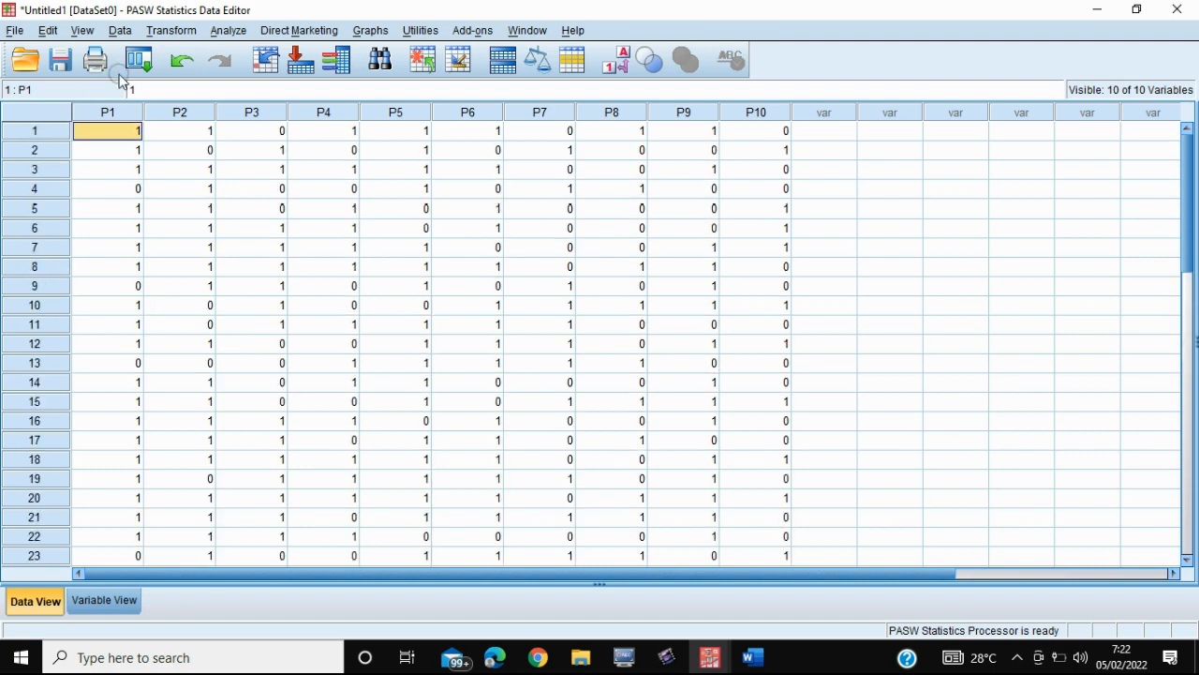
Open Compute Variable, name the target variable JmlhPenget and begin its numeric expression with P1 + P2
left_click(173, 34)
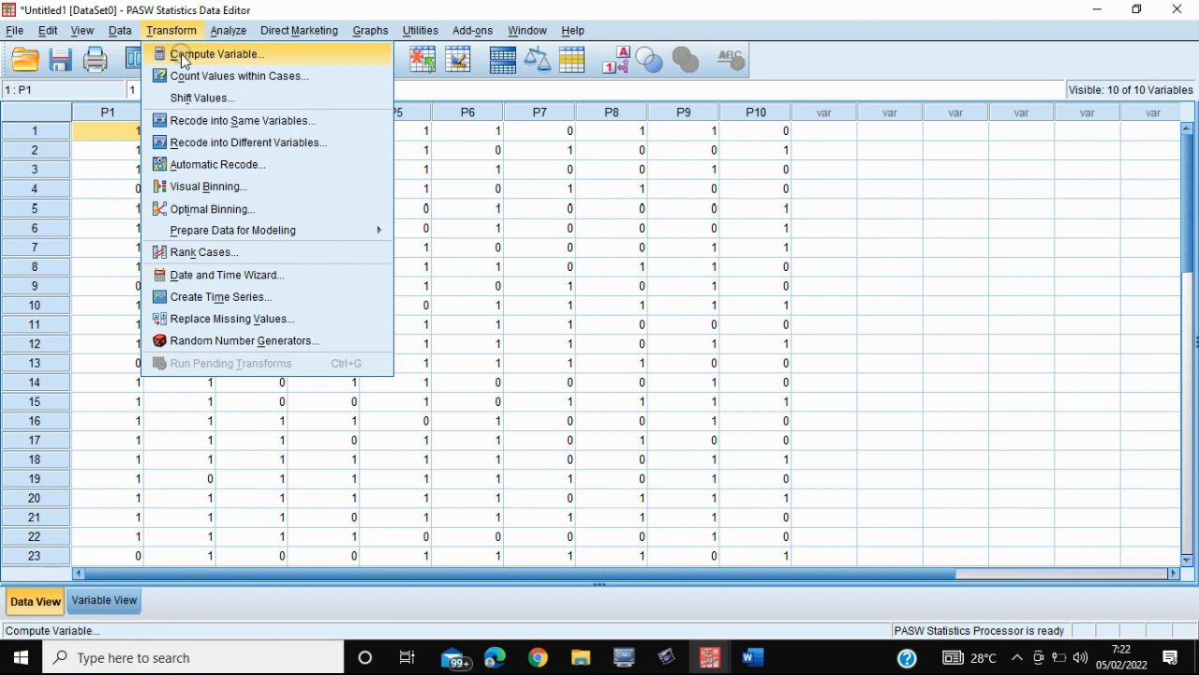
left_click(181, 54)
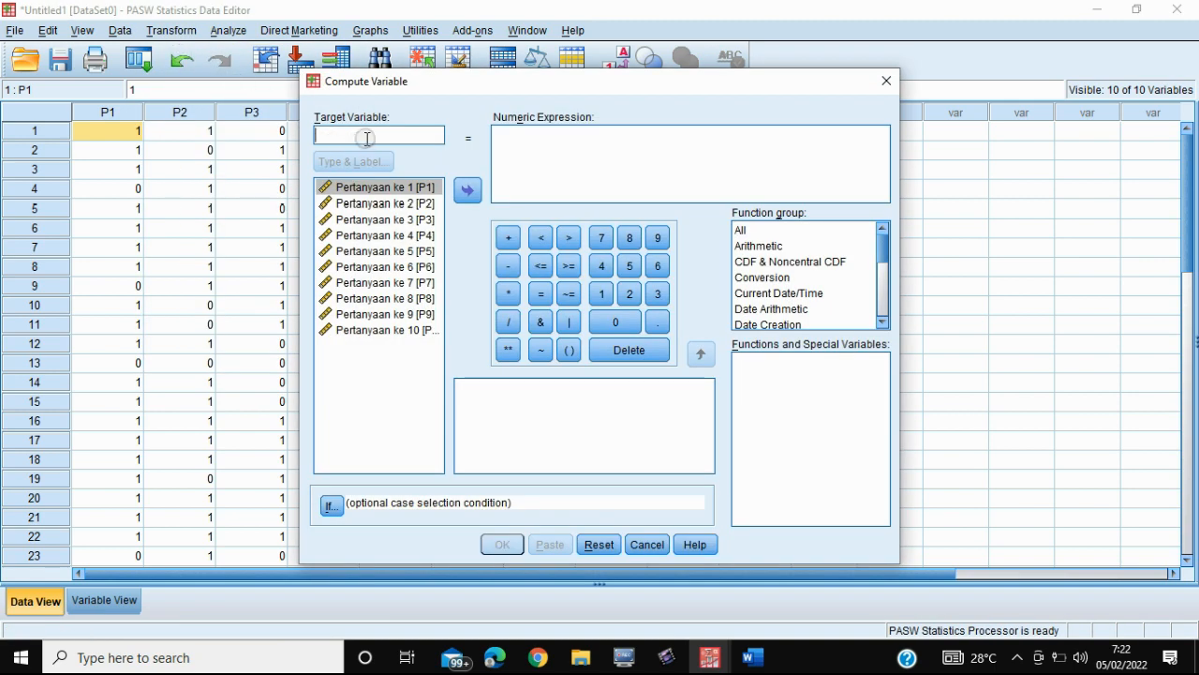
type("JmlhPenget")
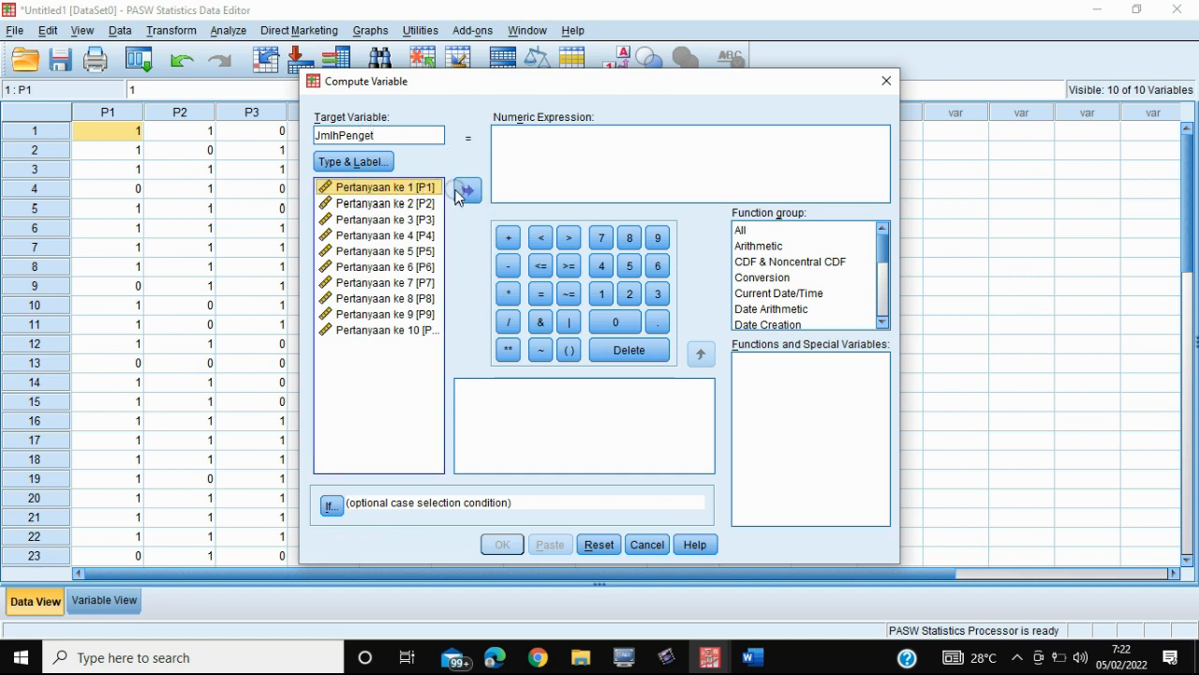
left_click(467, 190)
left_click(508, 237)
left_click(412, 203)
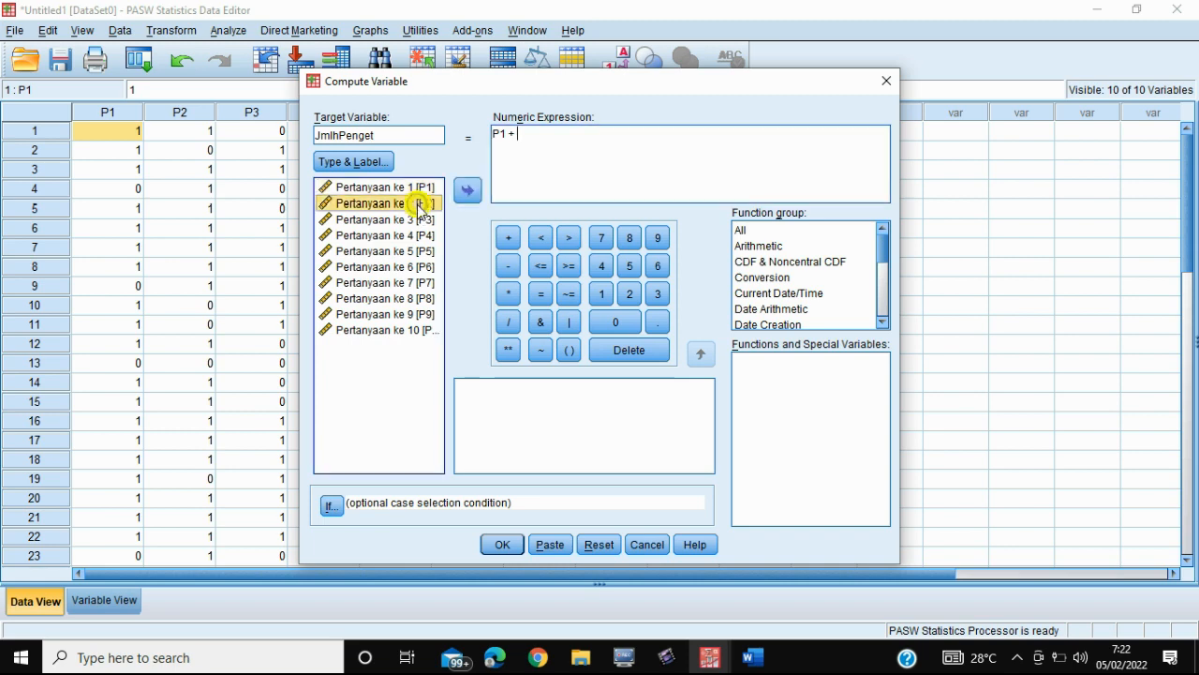
left_click(466, 191)
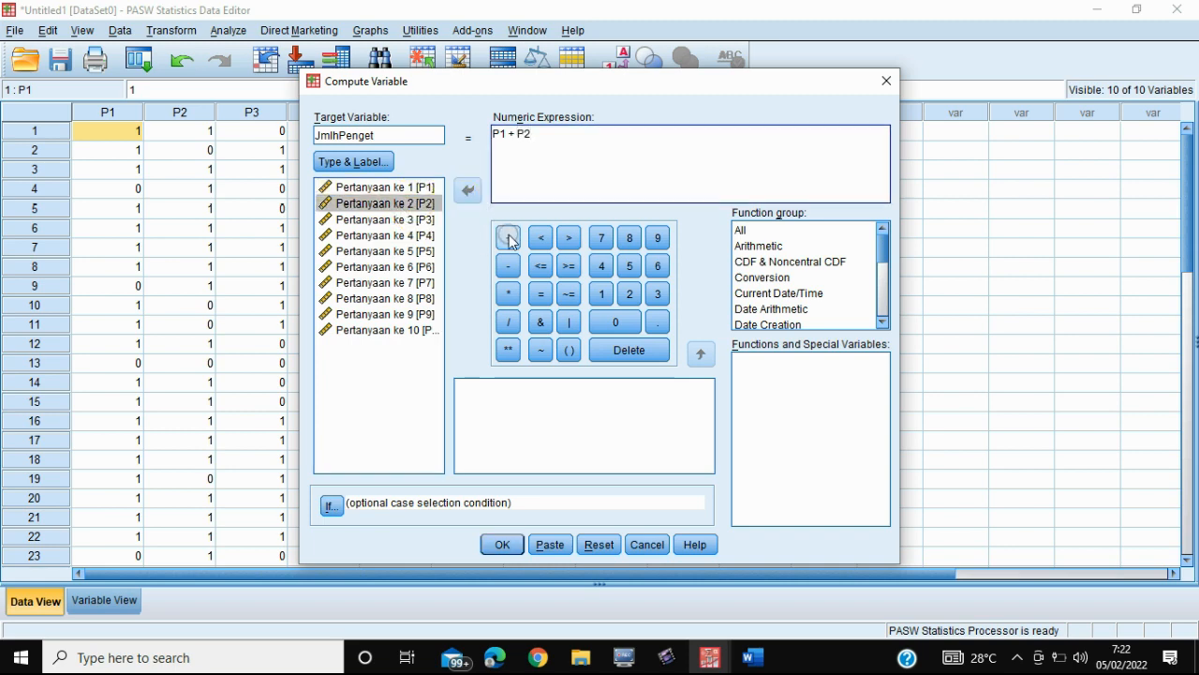
Extend the numeric expression by adding P3, P4 and P5 to the sum
left_click(508, 237)
left_click(401, 220)
left_click(467, 192)
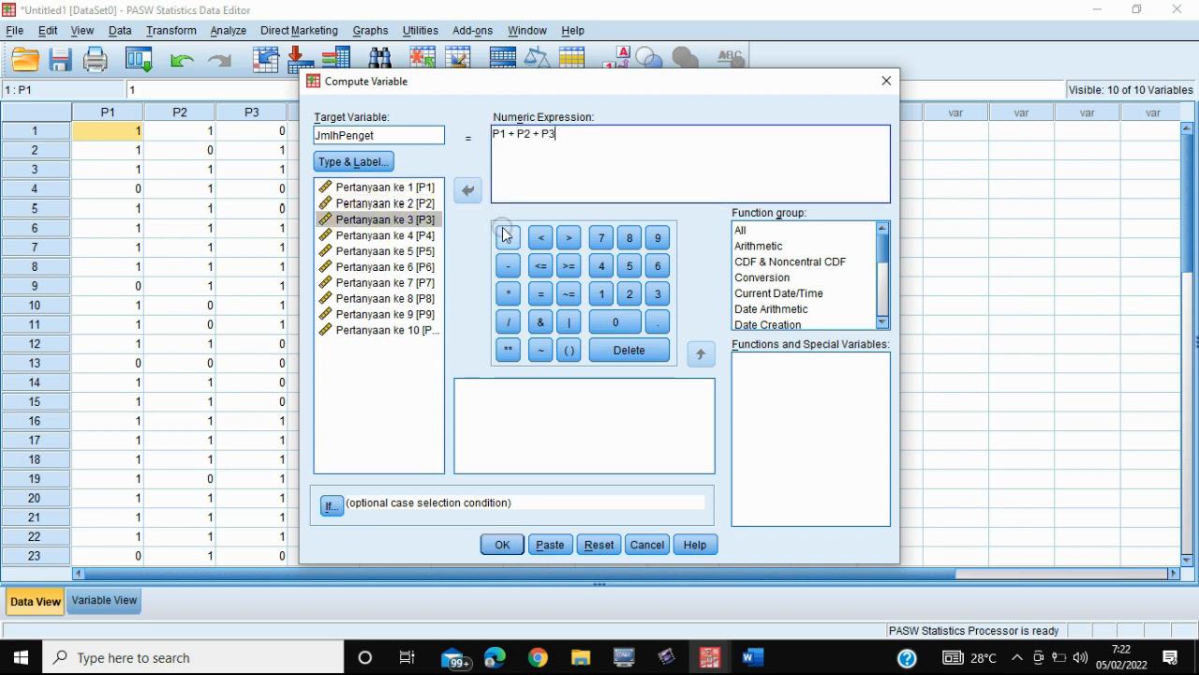
left_click(508, 237)
left_click(412, 235)
left_click(466, 192)
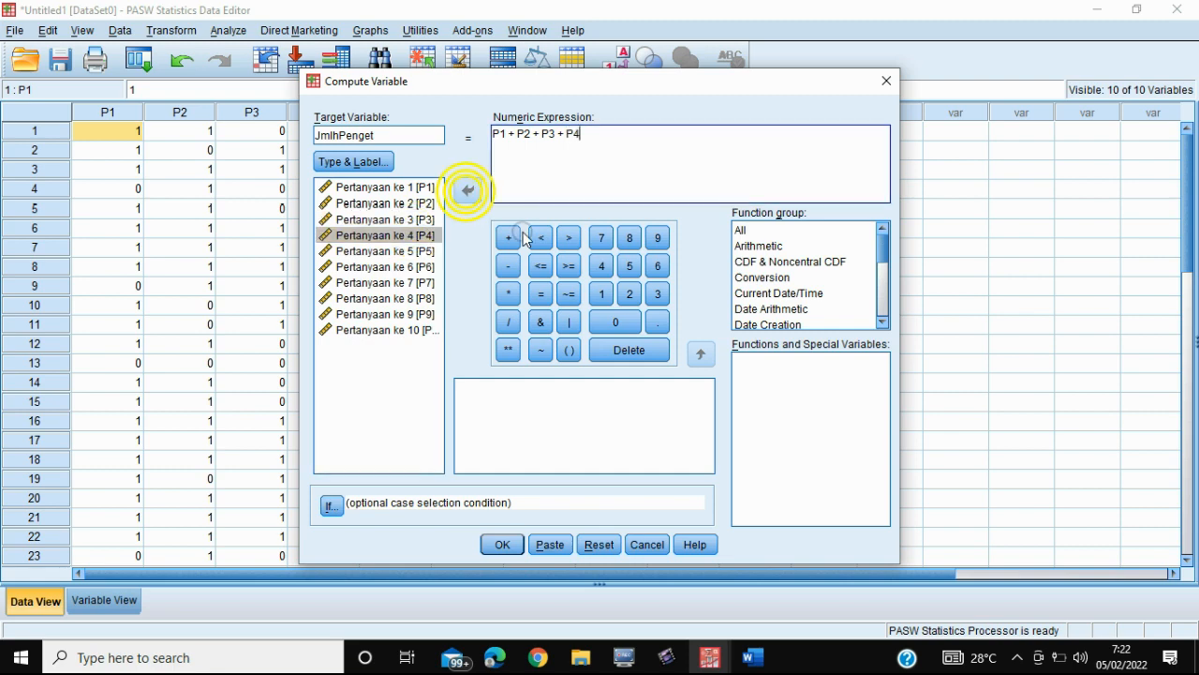
left_click(508, 237)
left_click(424, 251)
left_click(464, 192)
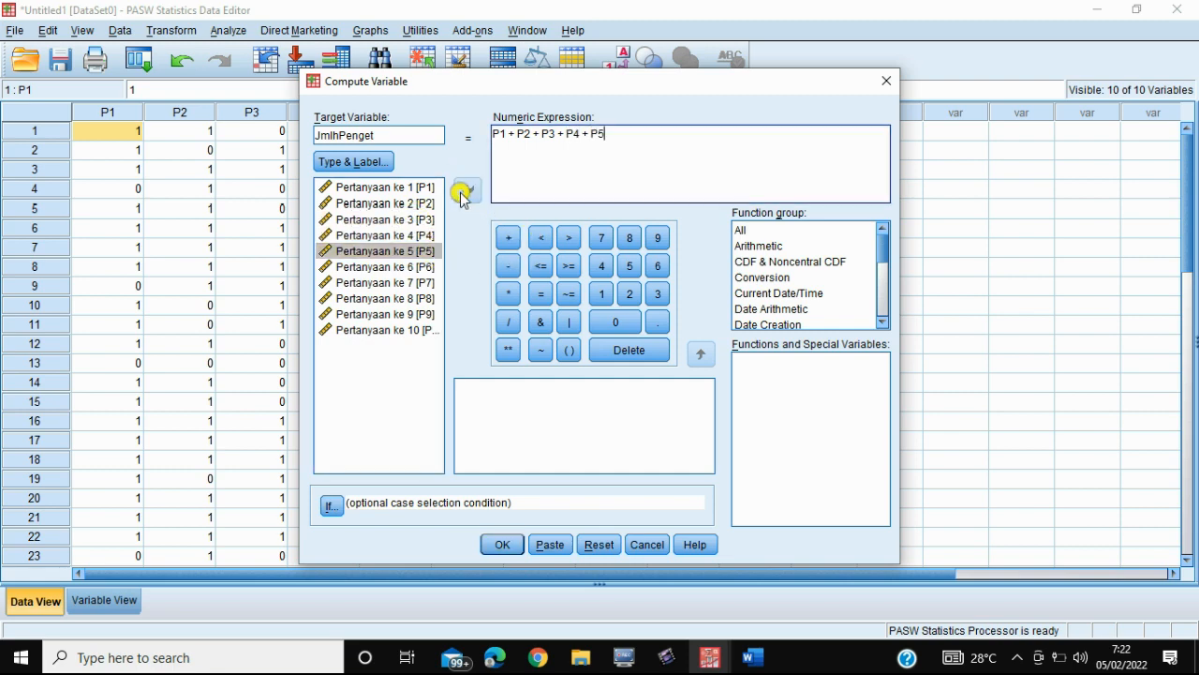
Add P6, P7 and P8 to the sum in the numeric expression
left_click(506, 237)
left_click(419, 266)
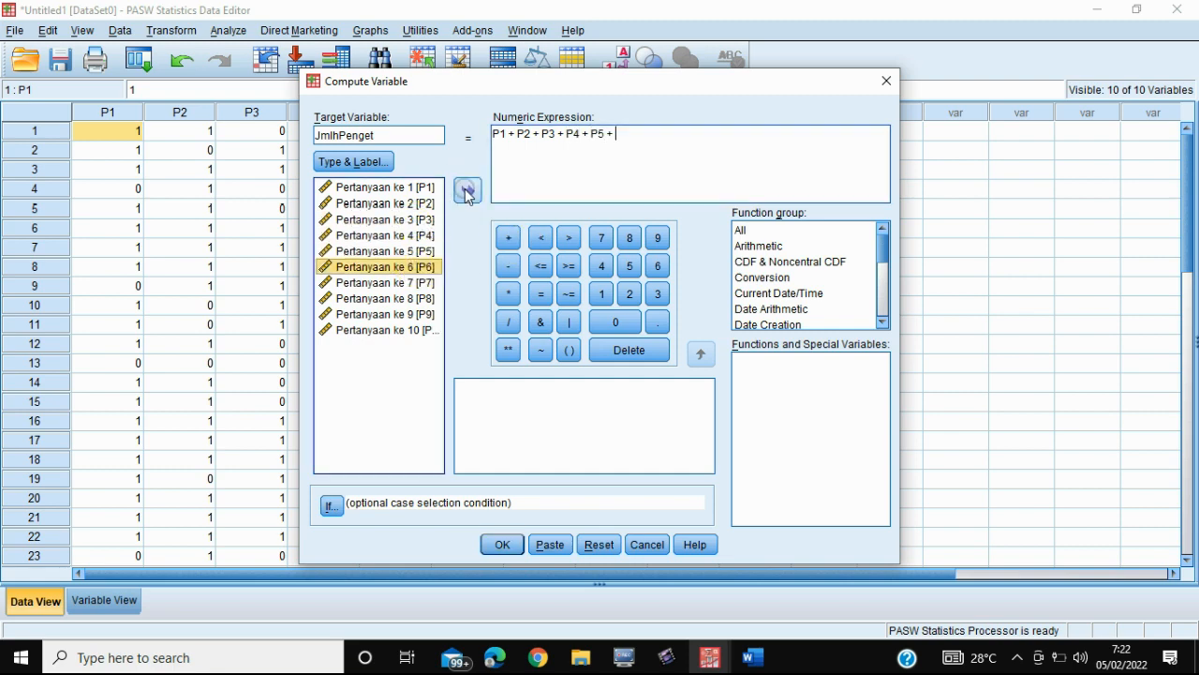
left_click(465, 191)
left_click(507, 237)
left_click(422, 283)
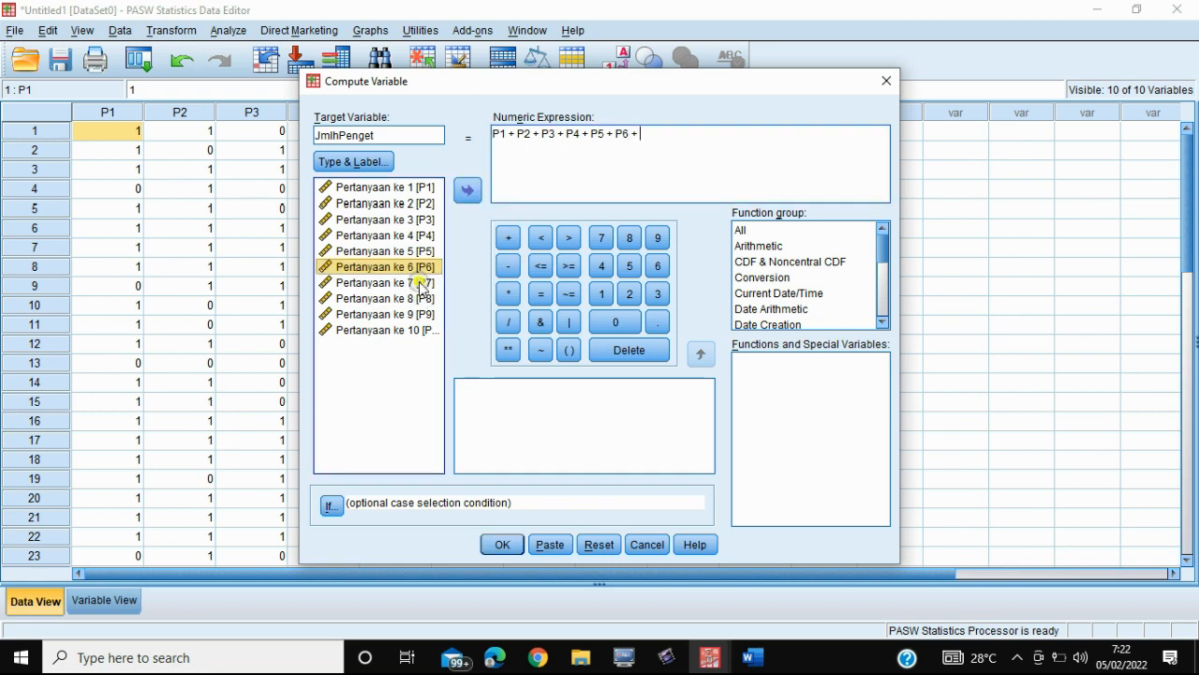
left_click(467, 192)
left_click(507, 238)
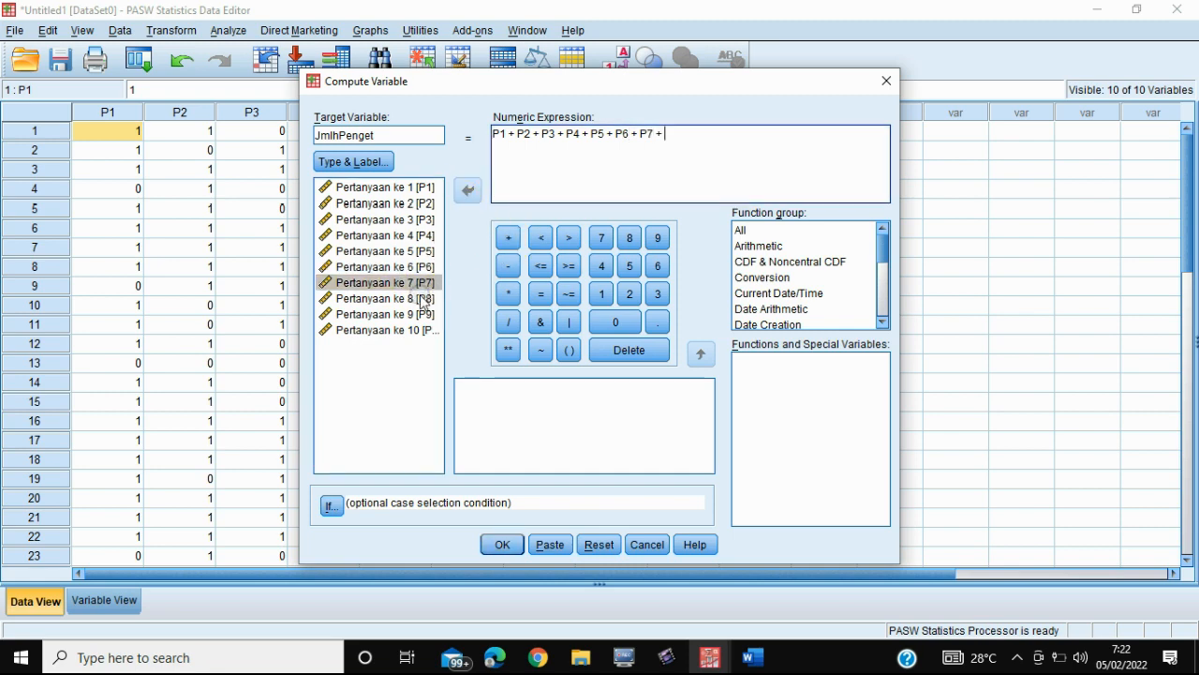
left_click(417, 298)
left_click(468, 190)
Complete the sum with P9 and P10 and run the computation of JmlhPenget
left_click(507, 239)
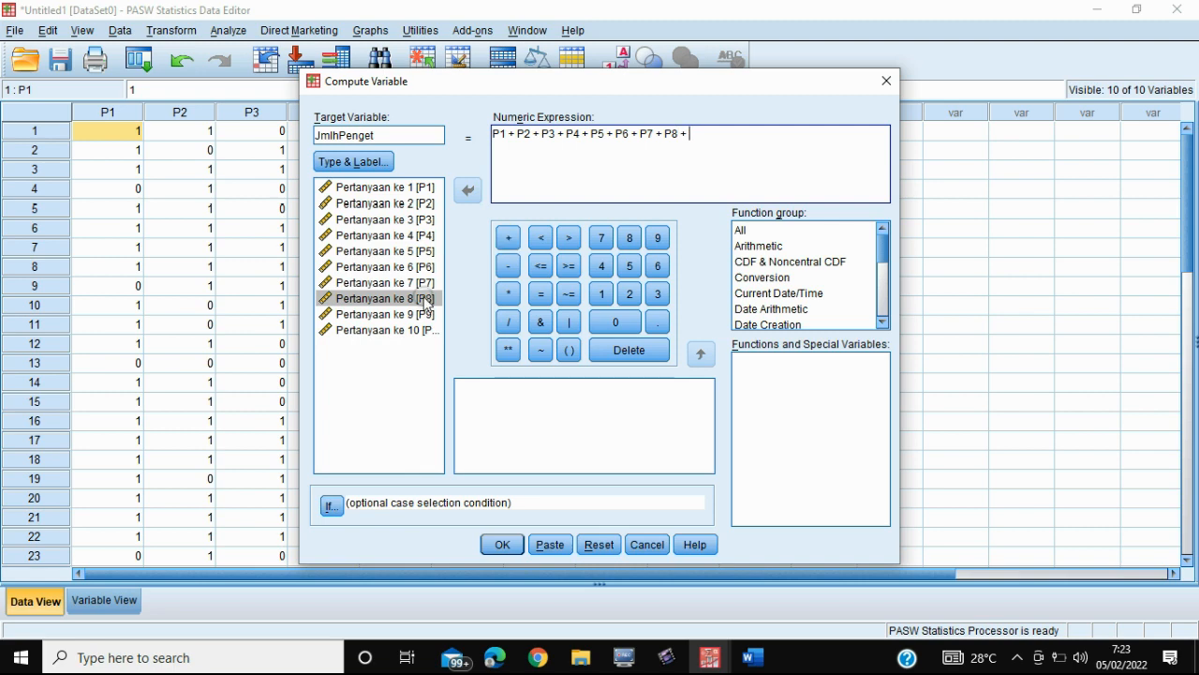
left_click(419, 314)
left_click(467, 191)
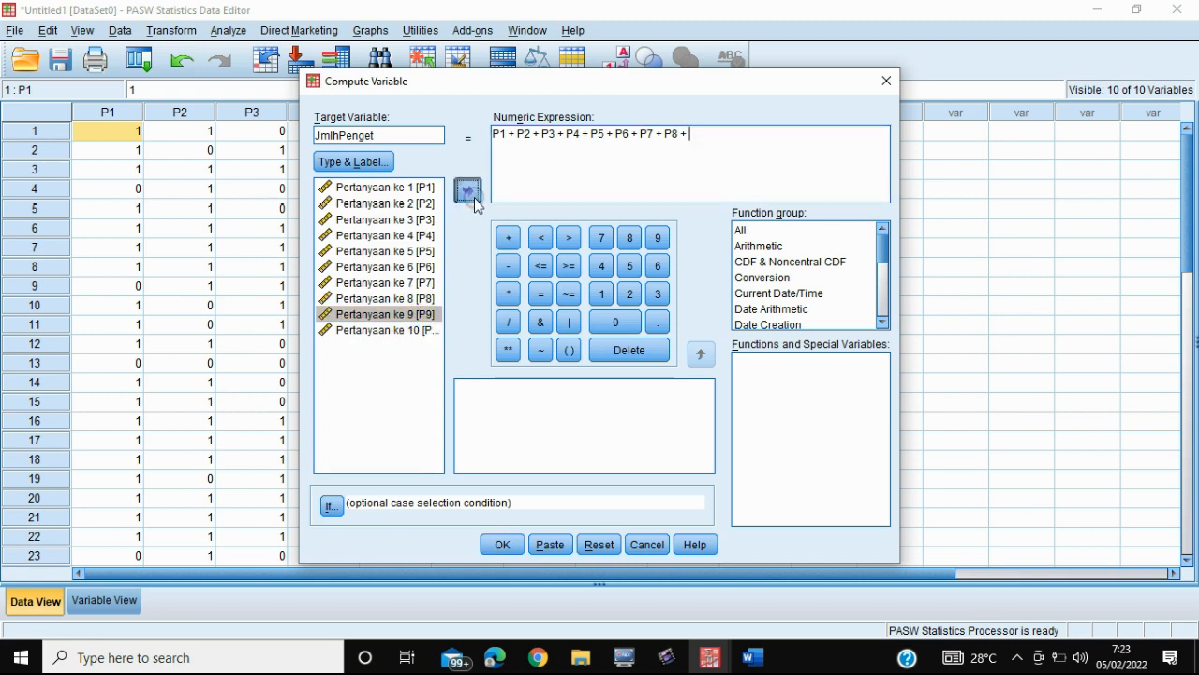
left_click(508, 237)
left_click(436, 330)
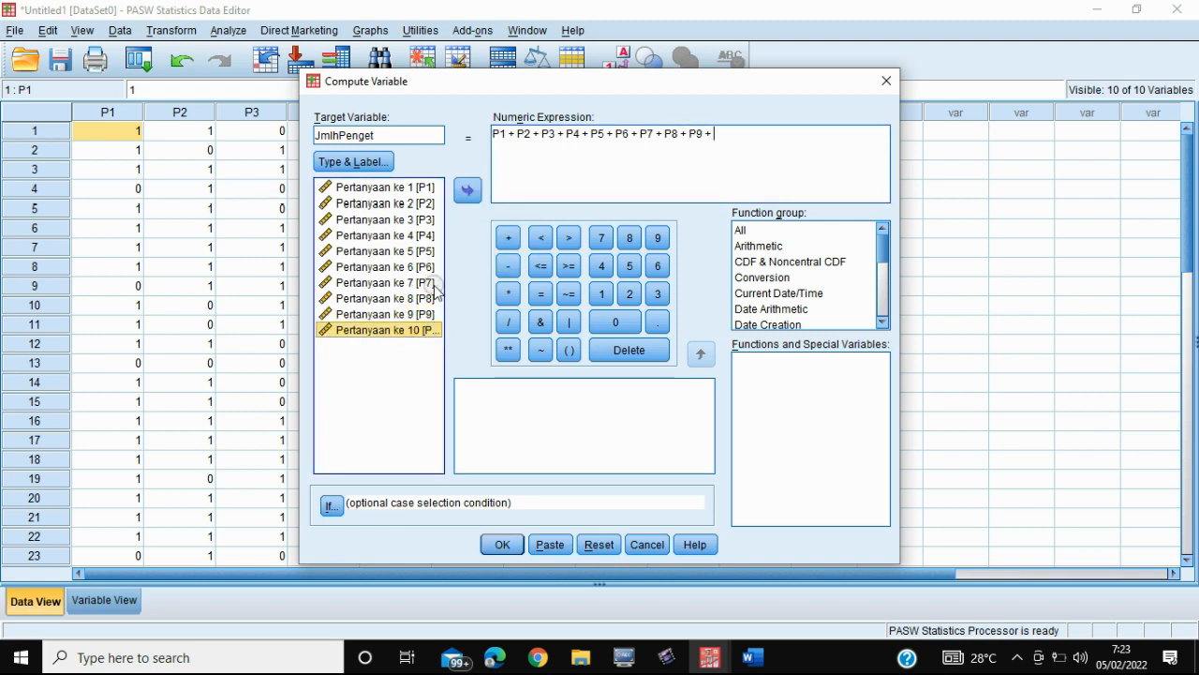
left_click(468, 190)
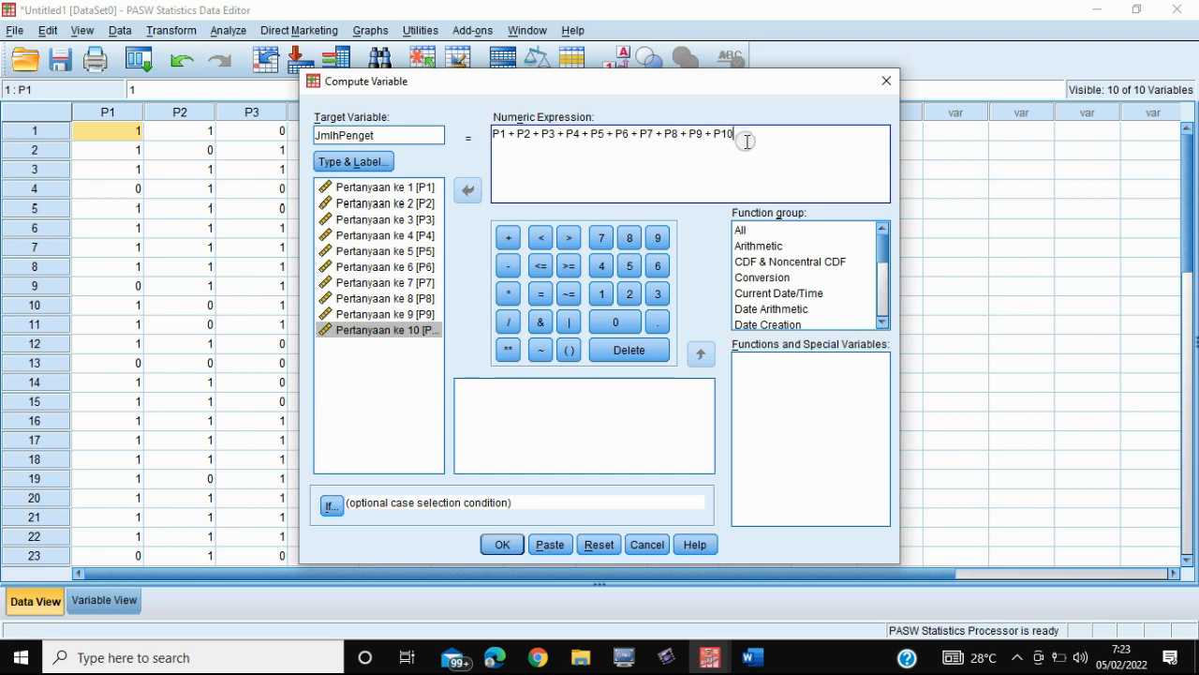
left_click(507, 549)
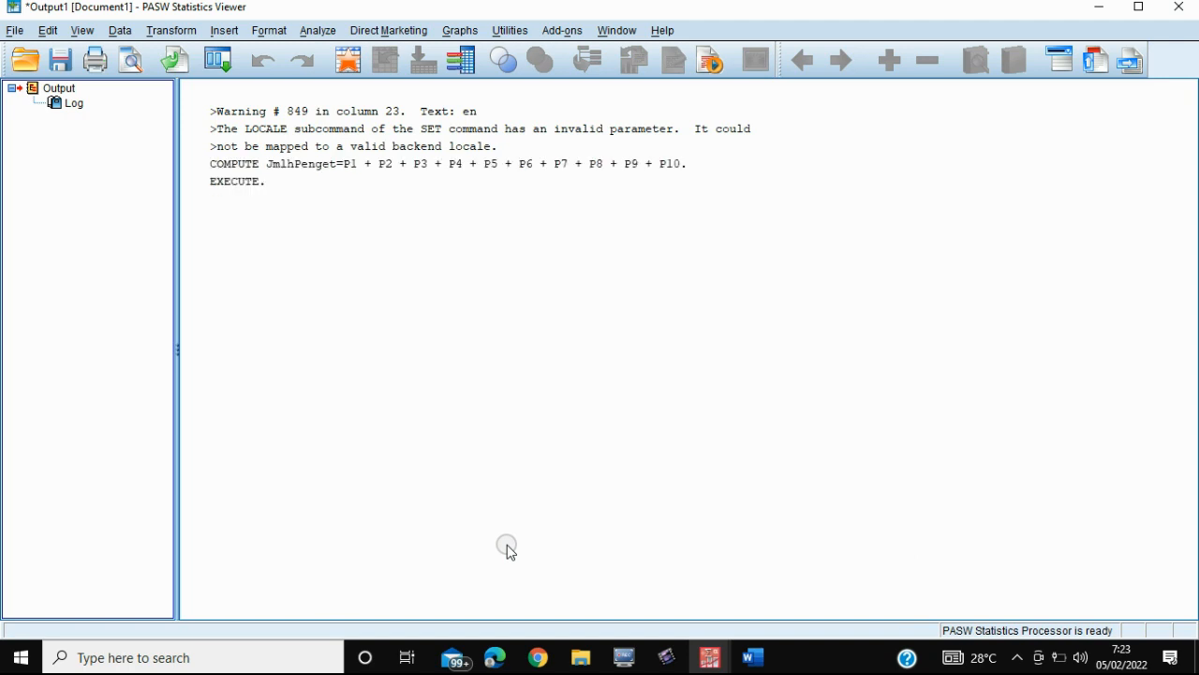
Go back to the data editor and review the computed JmlhPenget column through the last case
mouse_move(709, 663)
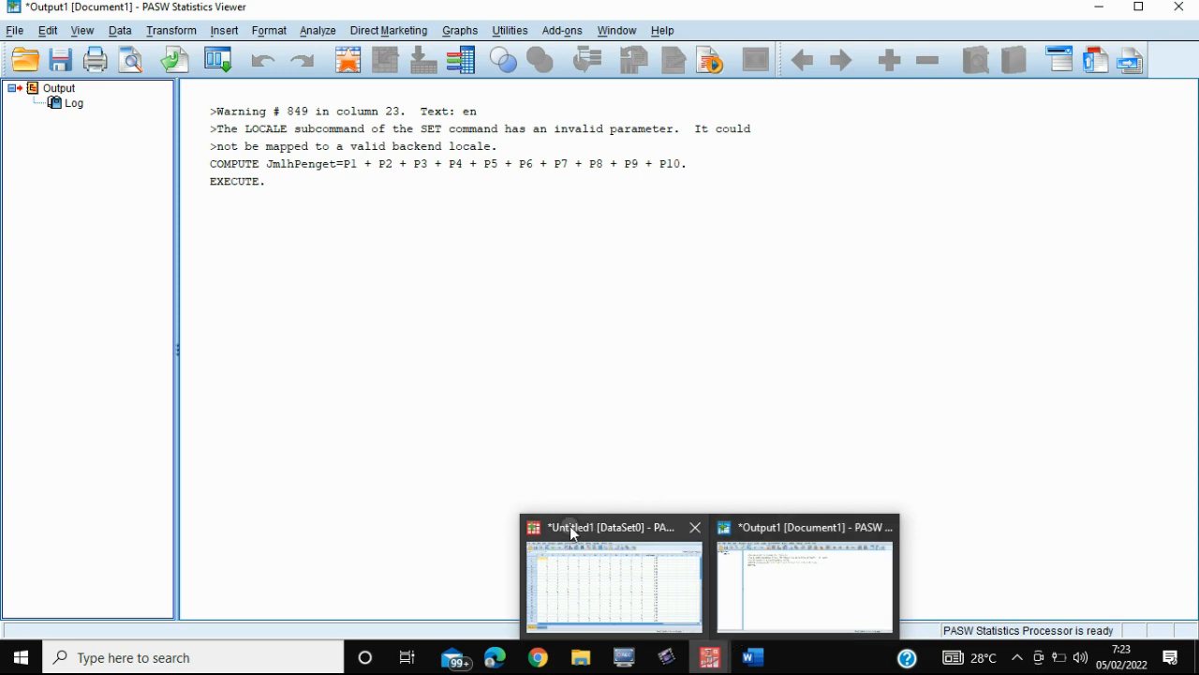
left_click(626, 529)
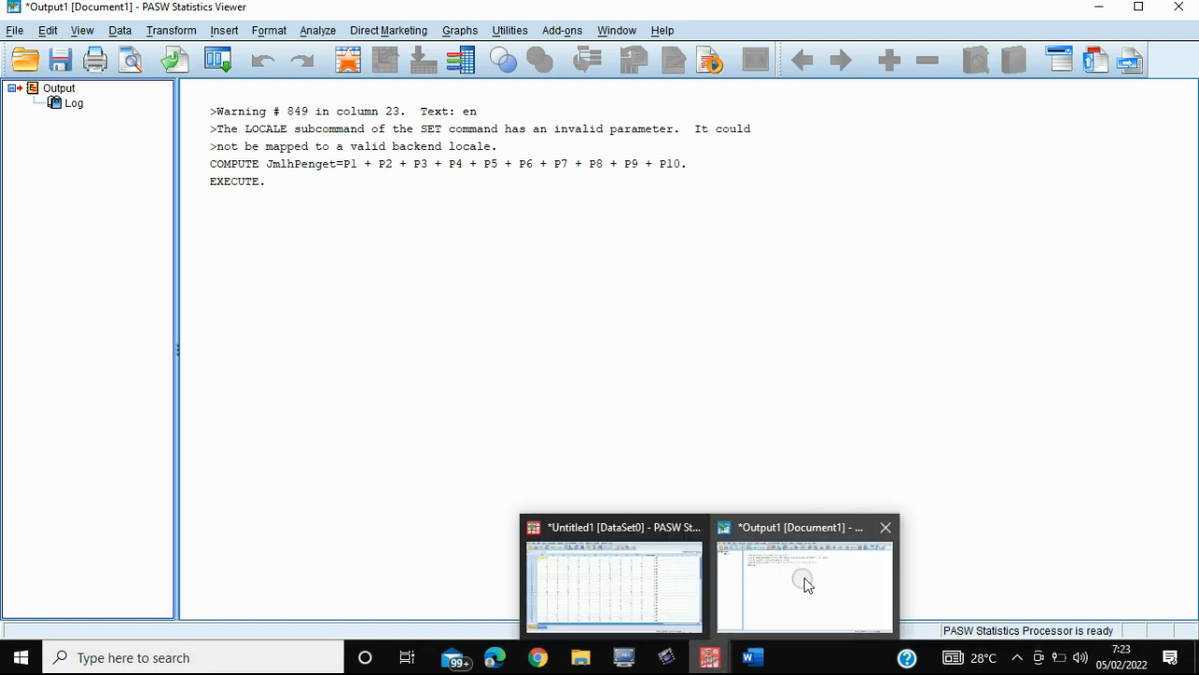
left_click(658, 604)
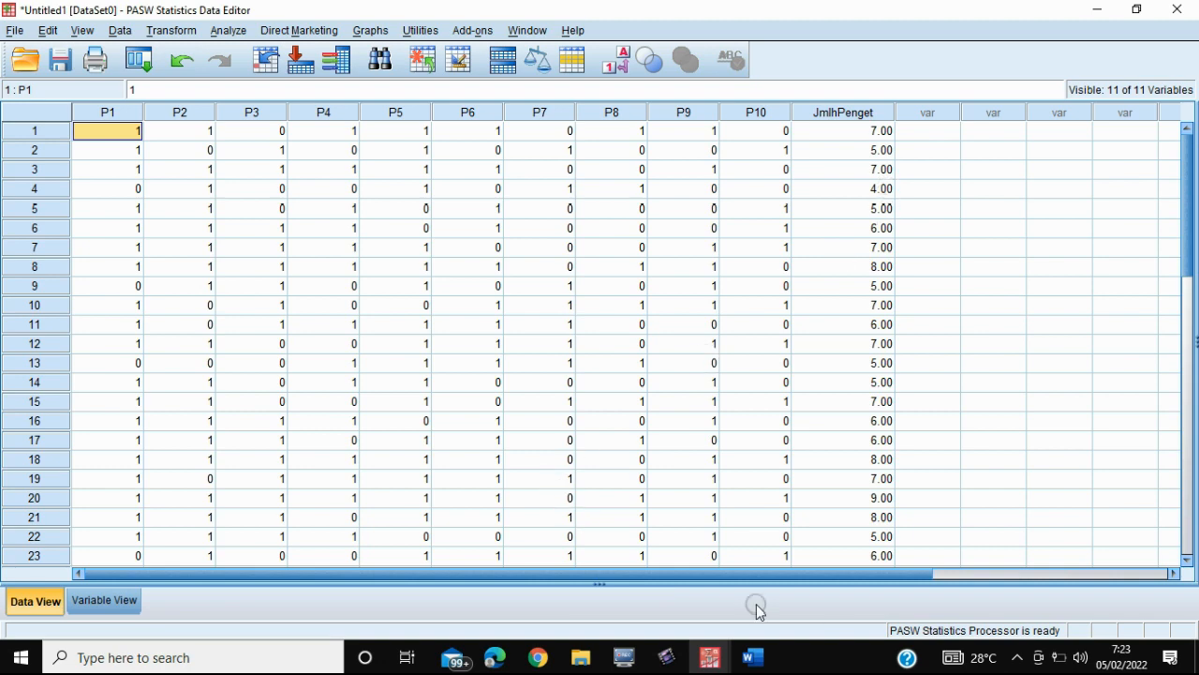
scroll(820, 426, "down", 3)
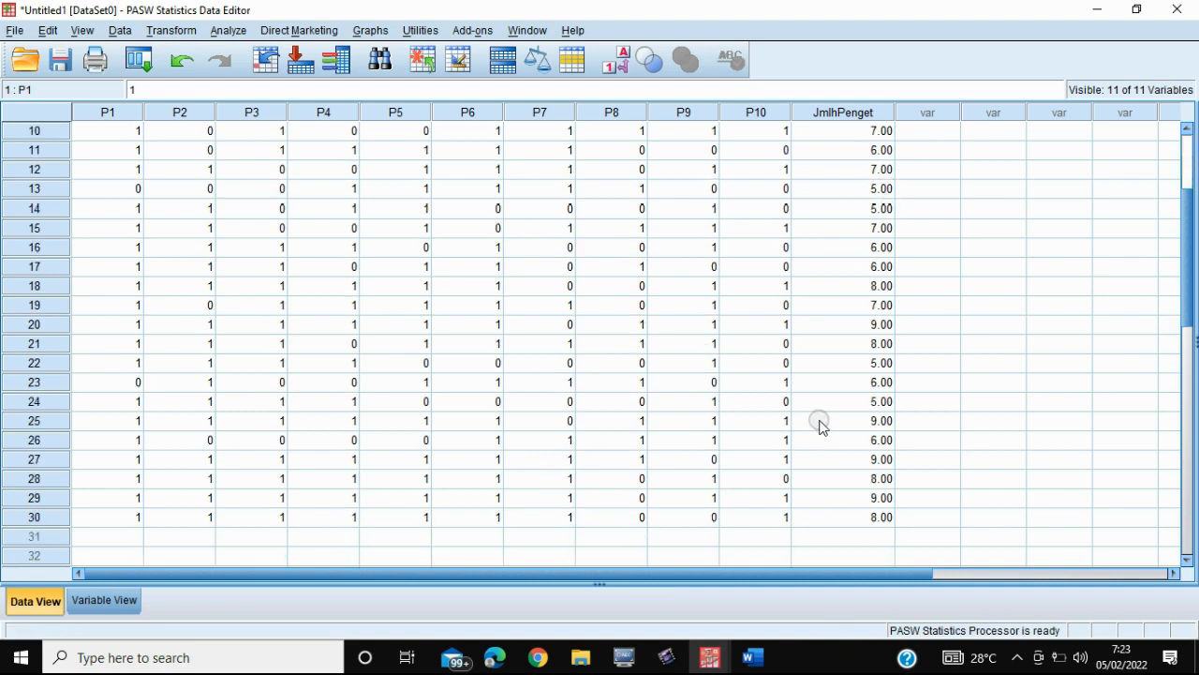
Set the decimals of JmlhPenget to 0 and label the variable "Jumlah Pengetahuan"
left_click(116, 611)
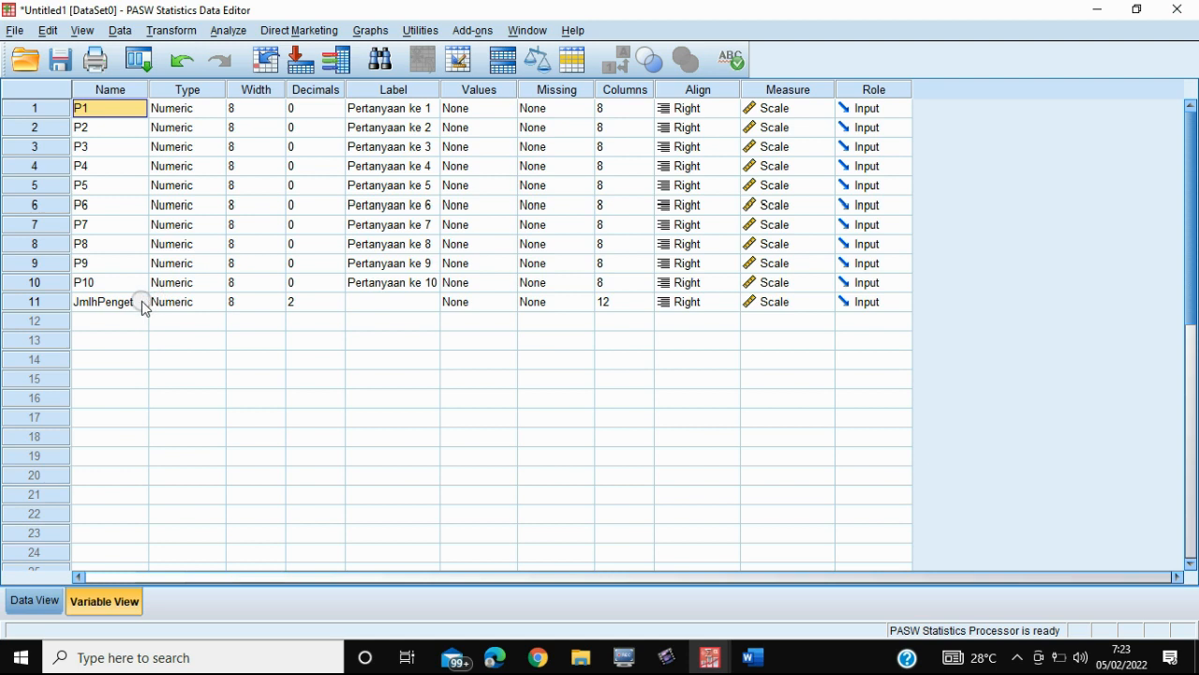
left_click(342, 308)
left_click(342, 308)
left_click(342, 309)
left_click(395, 305)
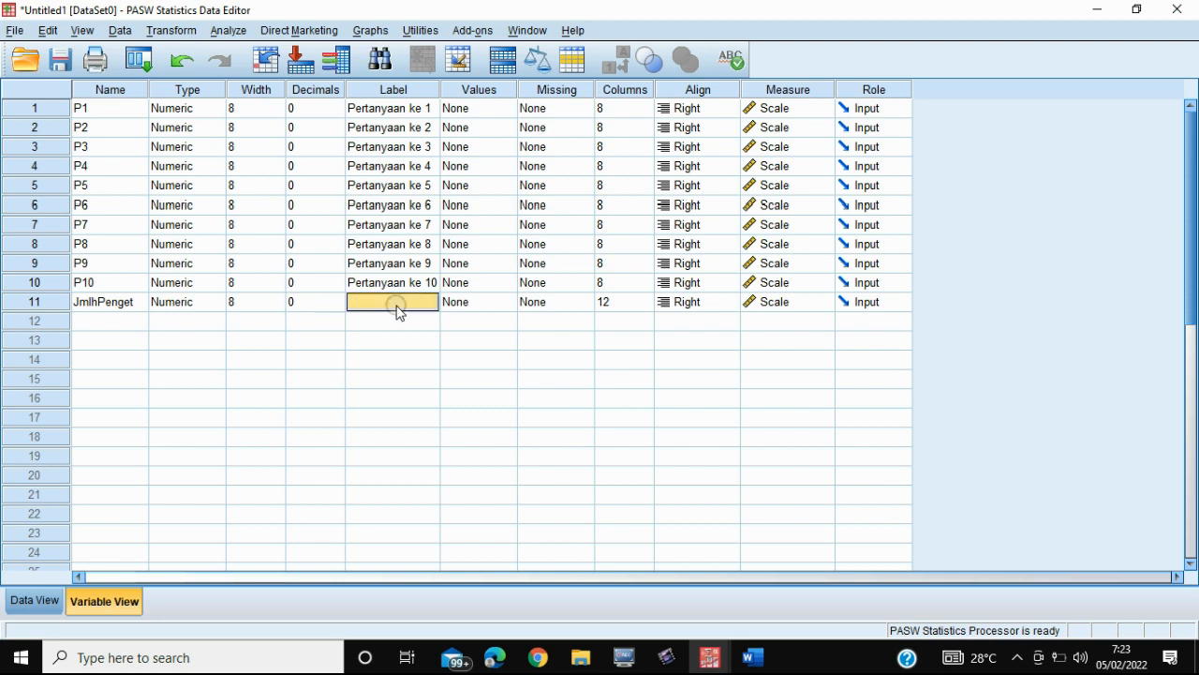
type("Jumlah P")
type("engetahuan")
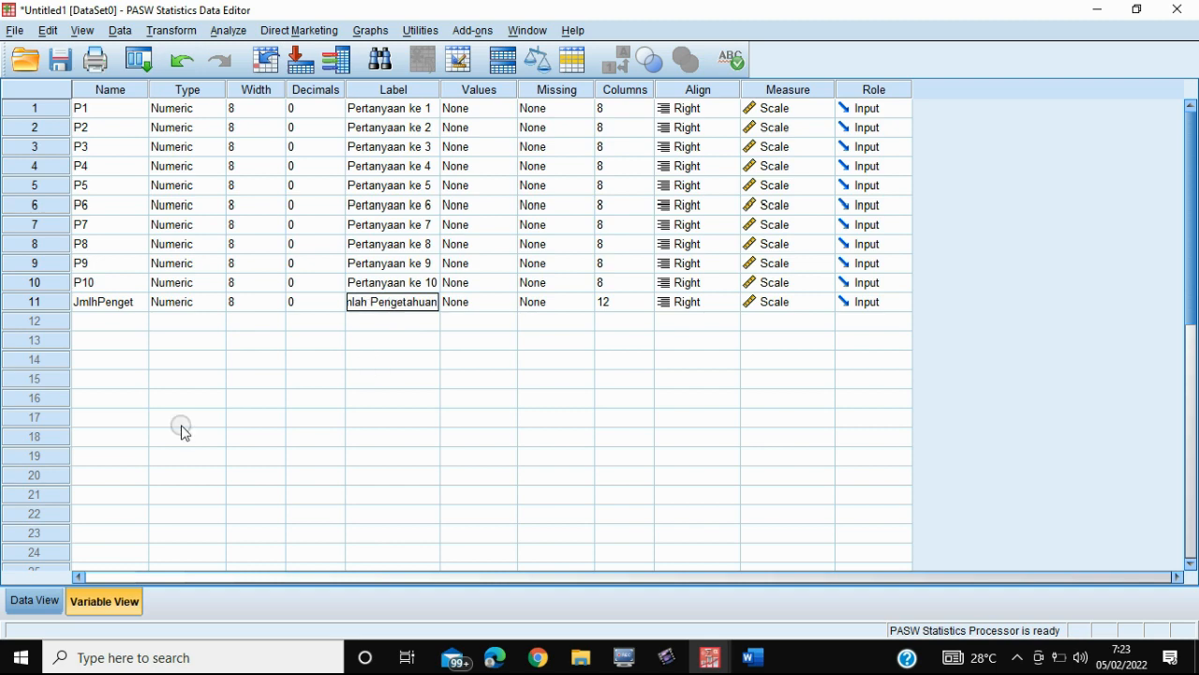
Return to the case data and review the JmlhPenget scores back to the first case
left_click(38, 600)
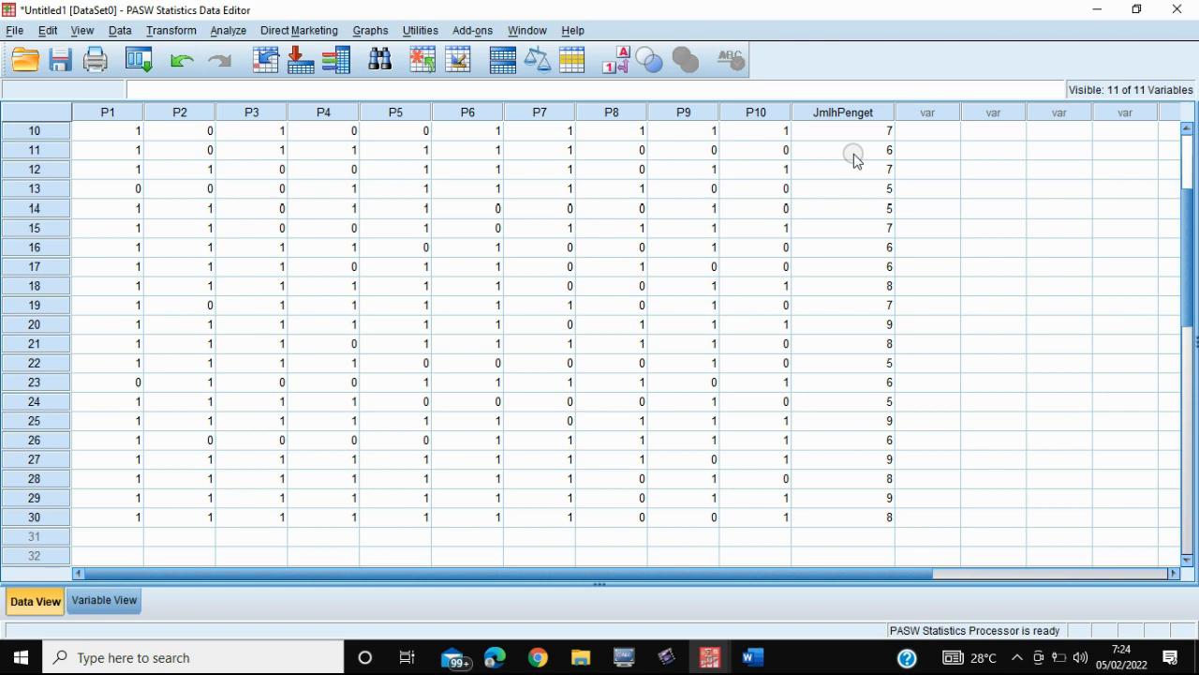
left_click(860, 134)
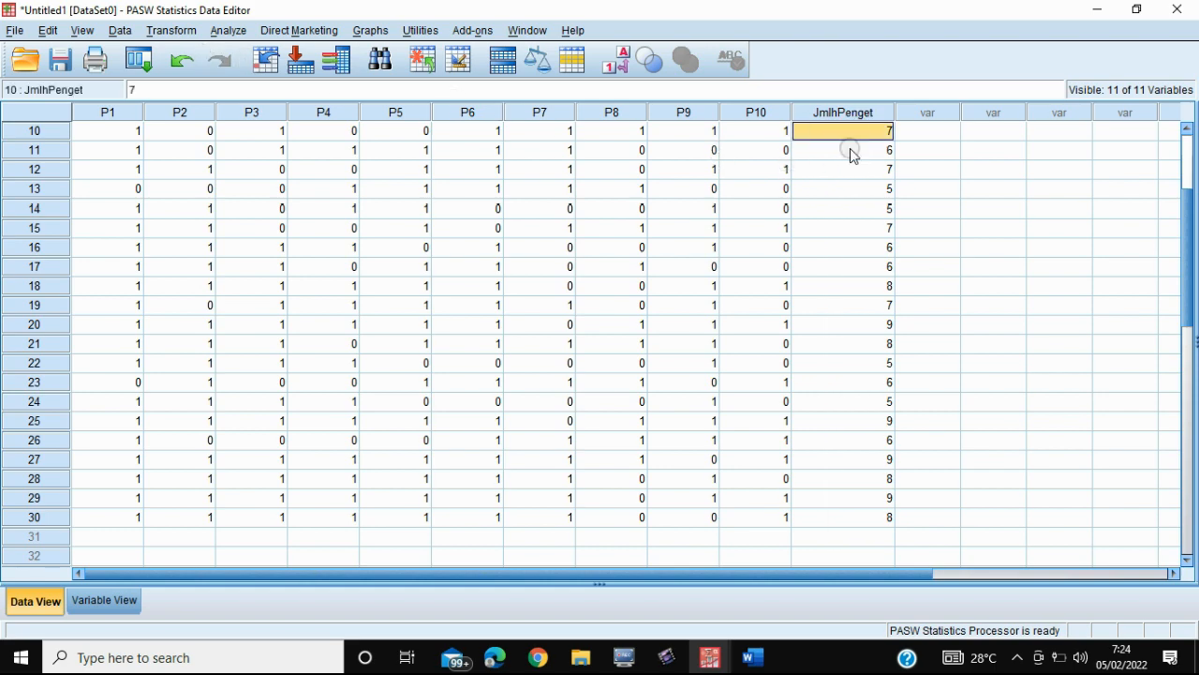
left_click(849, 150)
left_click(871, 133)
scroll(708, 256, "up", 3)
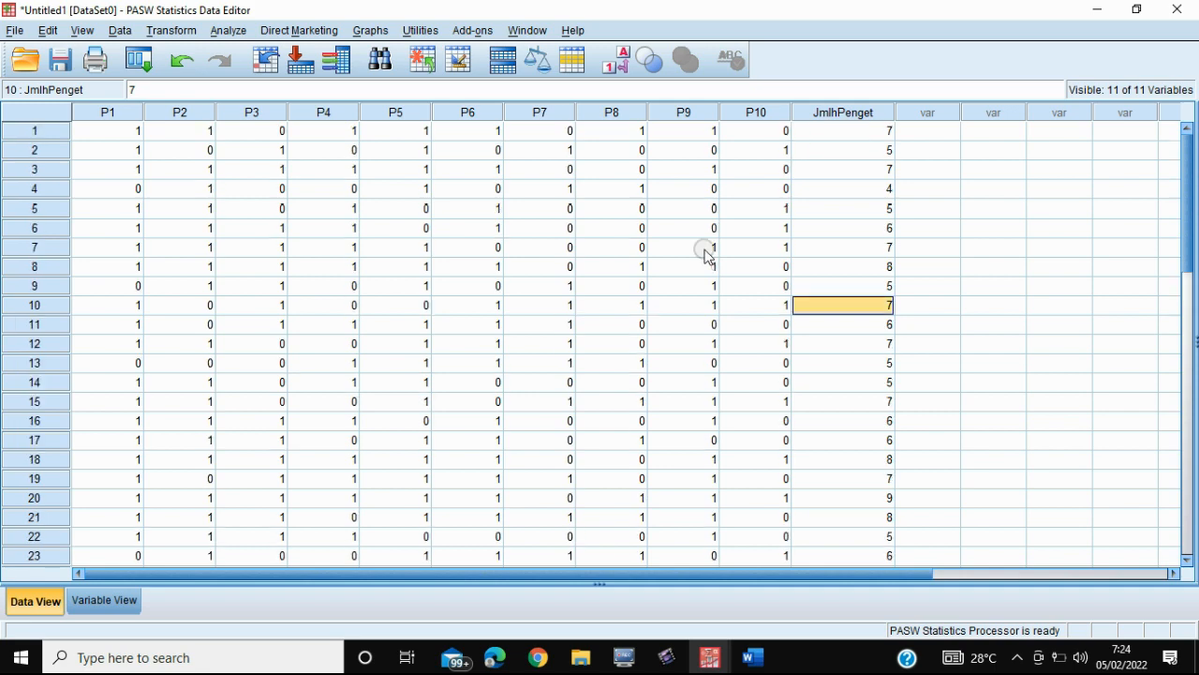
left_click(847, 133)
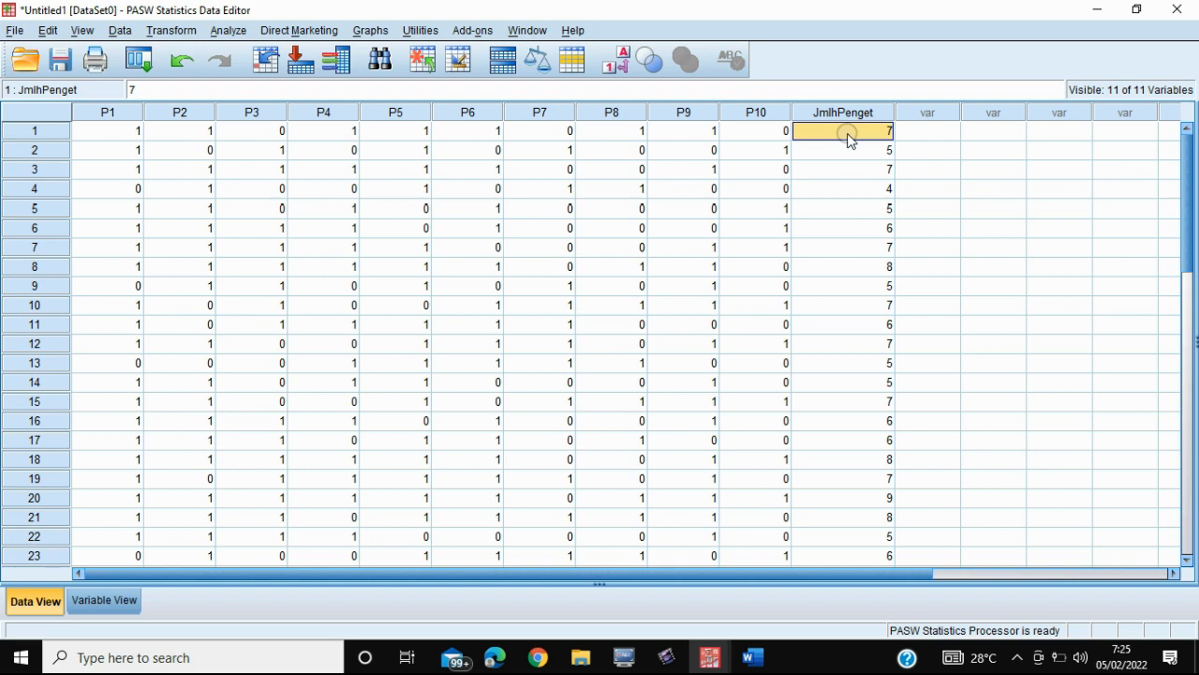
Start a new variable computation and clear the previous target variable name
left_click(175, 36)
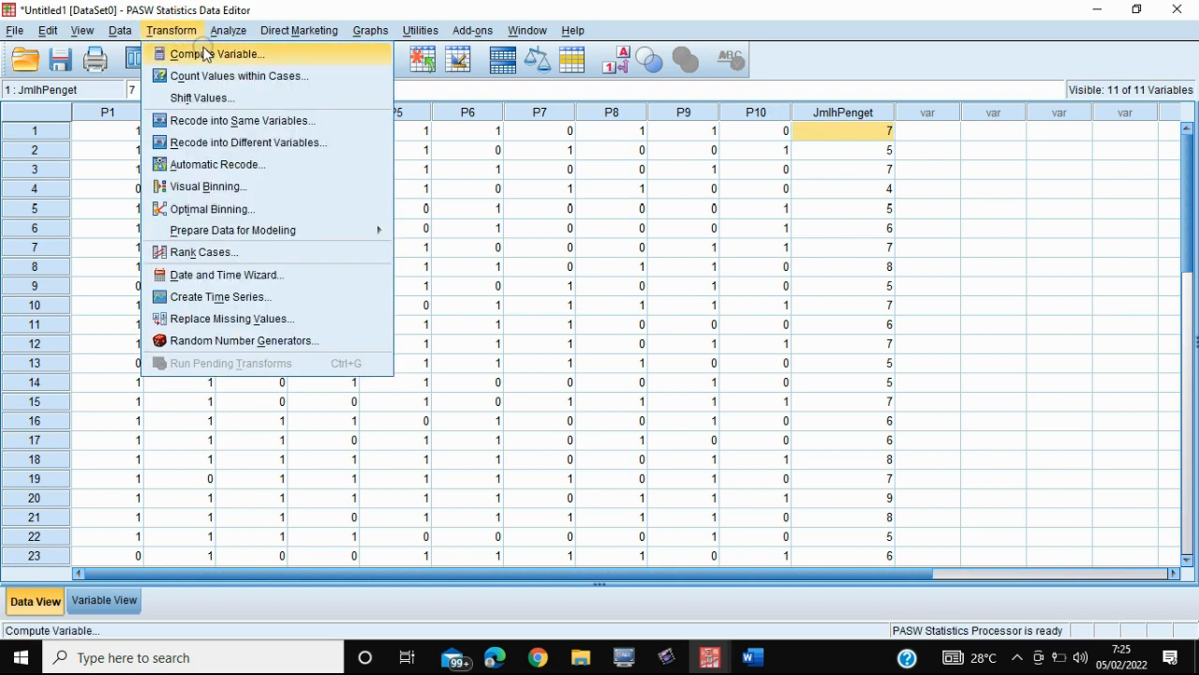
left_click(208, 55)
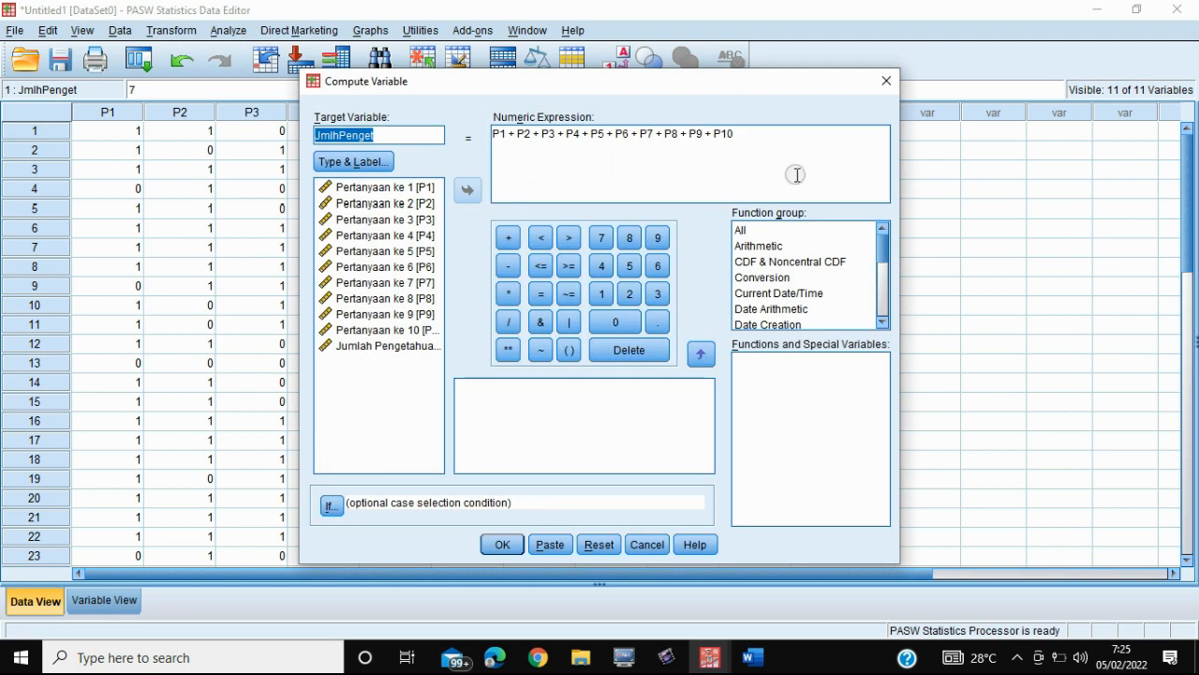
left_click(396, 136)
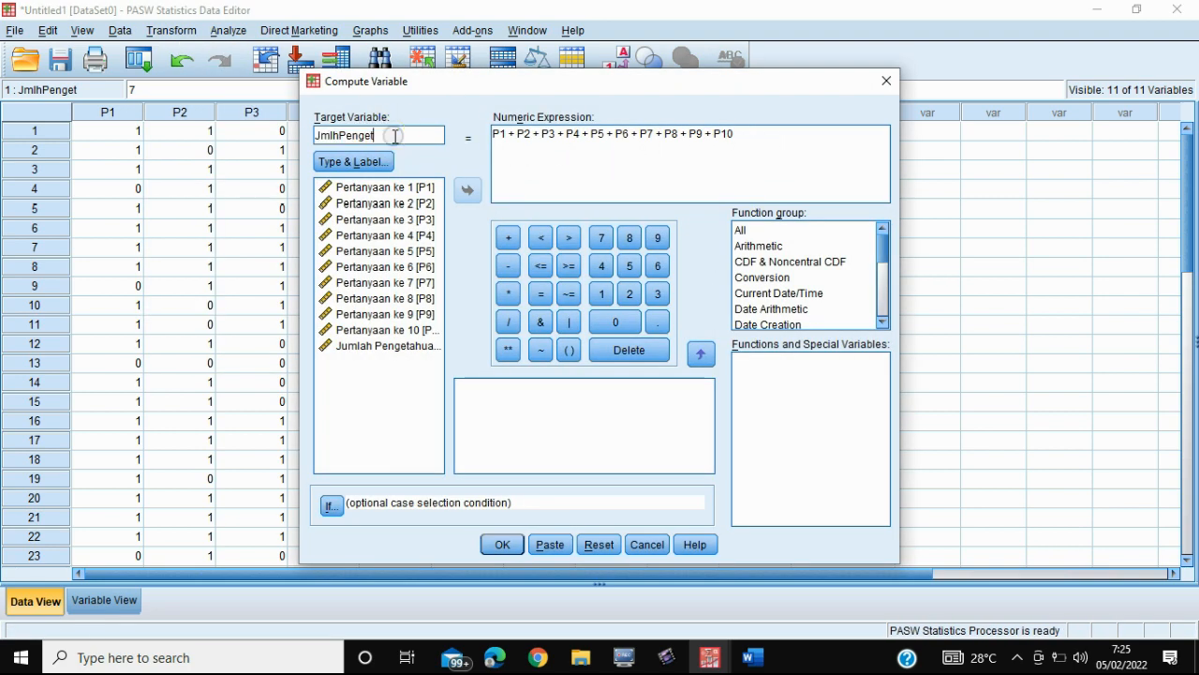
key("BackSpace")
key("BackSpace")
key("BackSpace")
key("BackSpace")
key("BackSpace")
key("BackSpace")
key("BackSpace")
key("BackSpace")
key("BackSpace")
key("BackSpace")
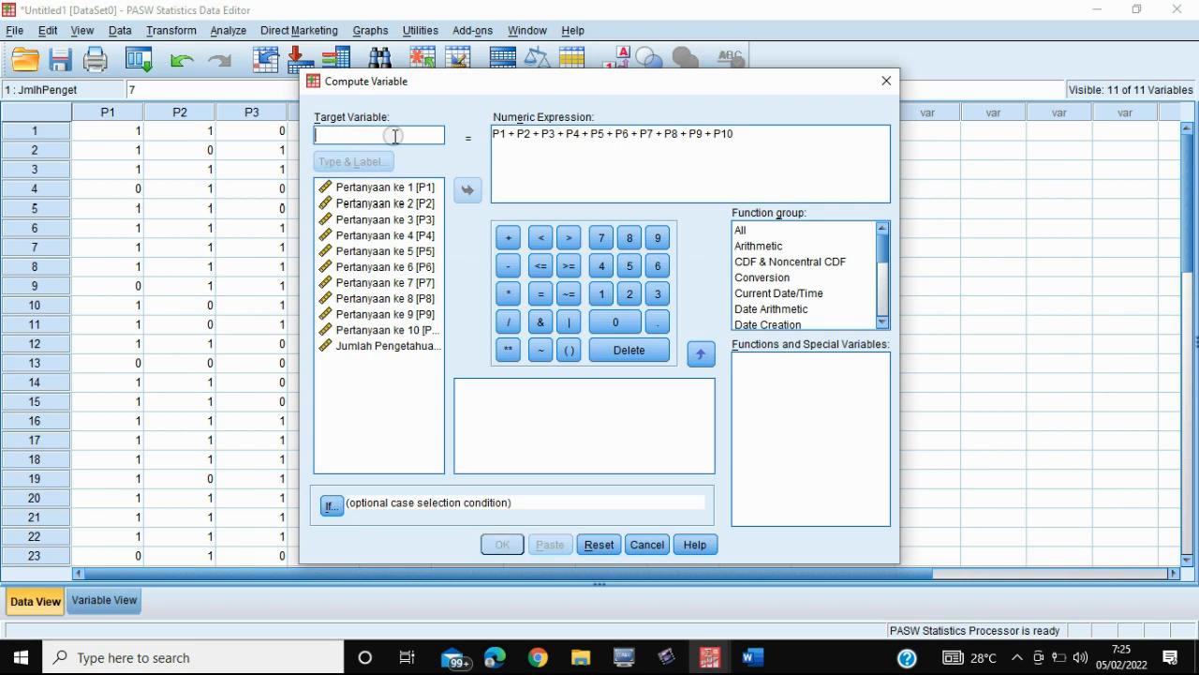
type("P")
key("BackSpace")
type("Prespeng")
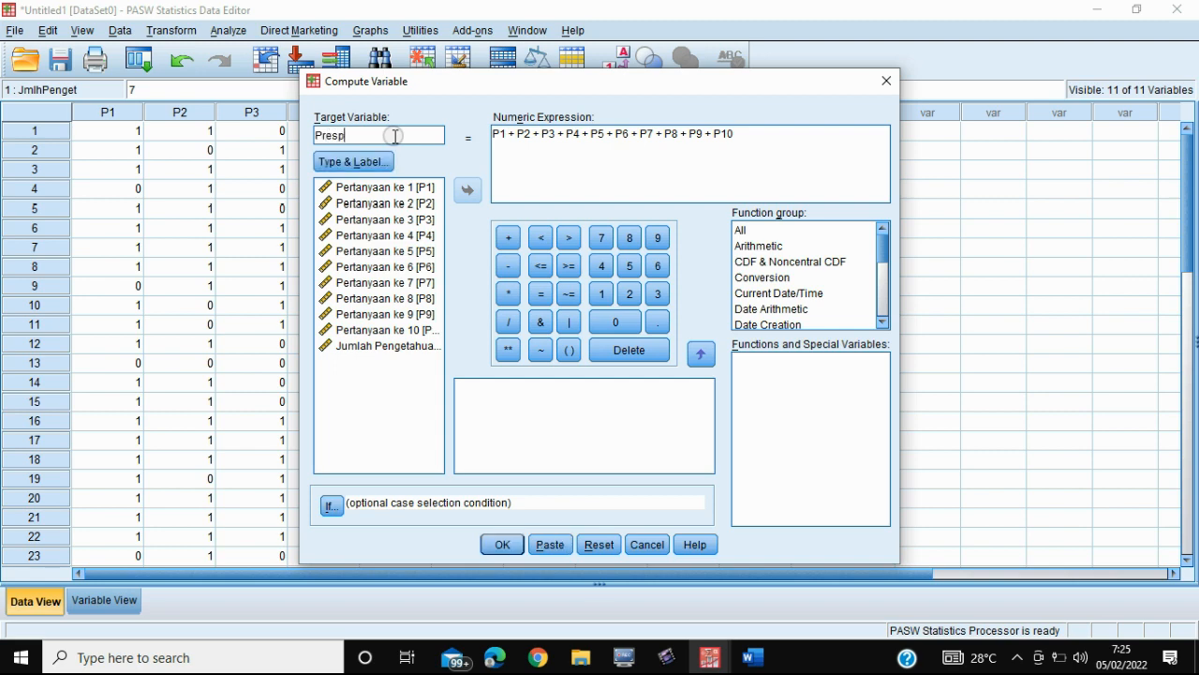
key("BackSpace")
key("BackSpace")
key("BackSpace")
key("BackSpace")
key("BackSpace")
key("BackSpace")
key("BackSpace")
key("BackSpace")
Name the target variable Nilaipenge and enclose the P1 to P10 sum in parentheses
type("Nilaipenge")
left_click(766, 136)
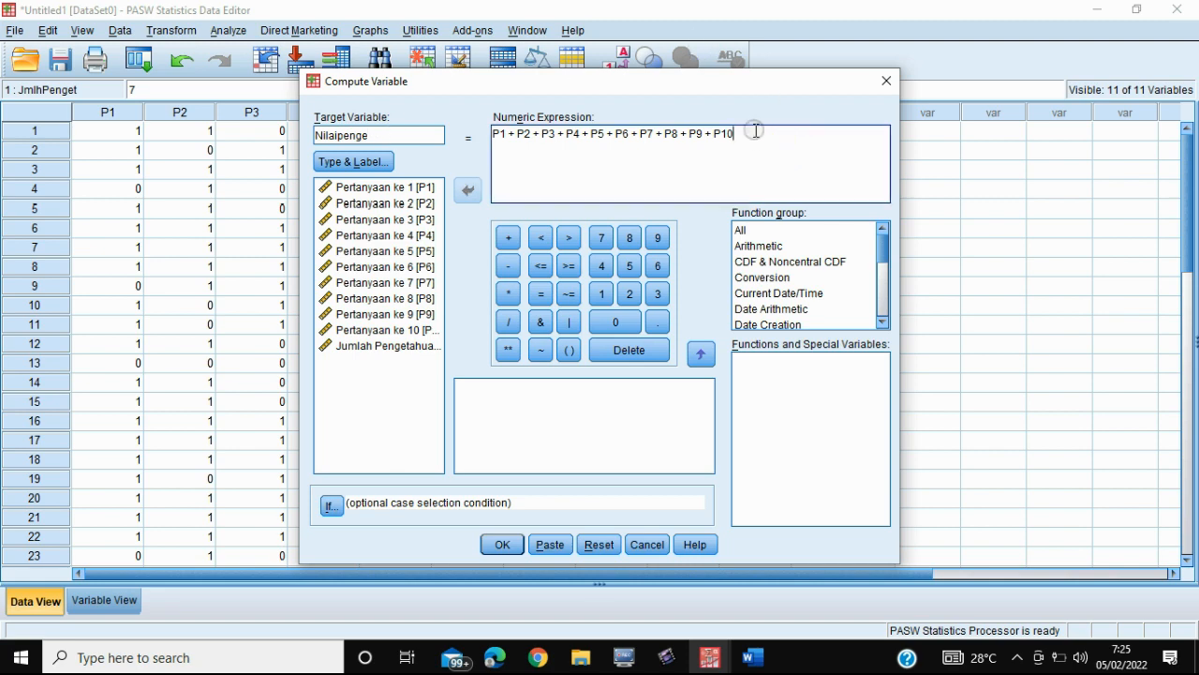
type(")")
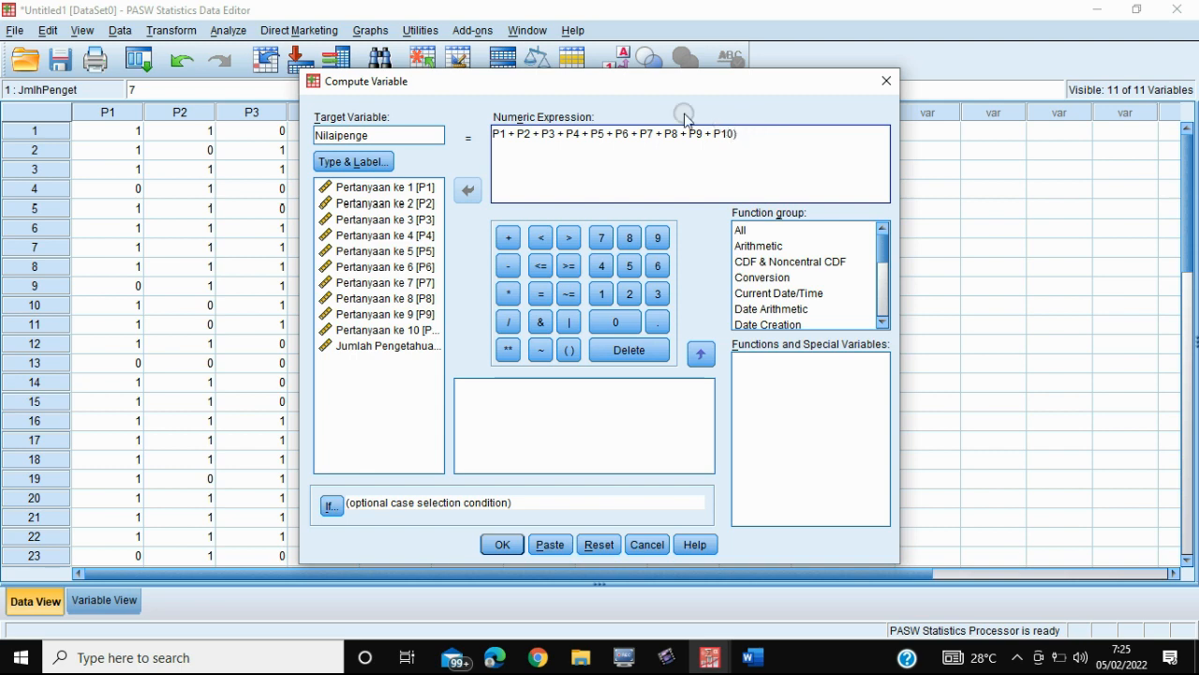
left_click(493, 135)
type("(")
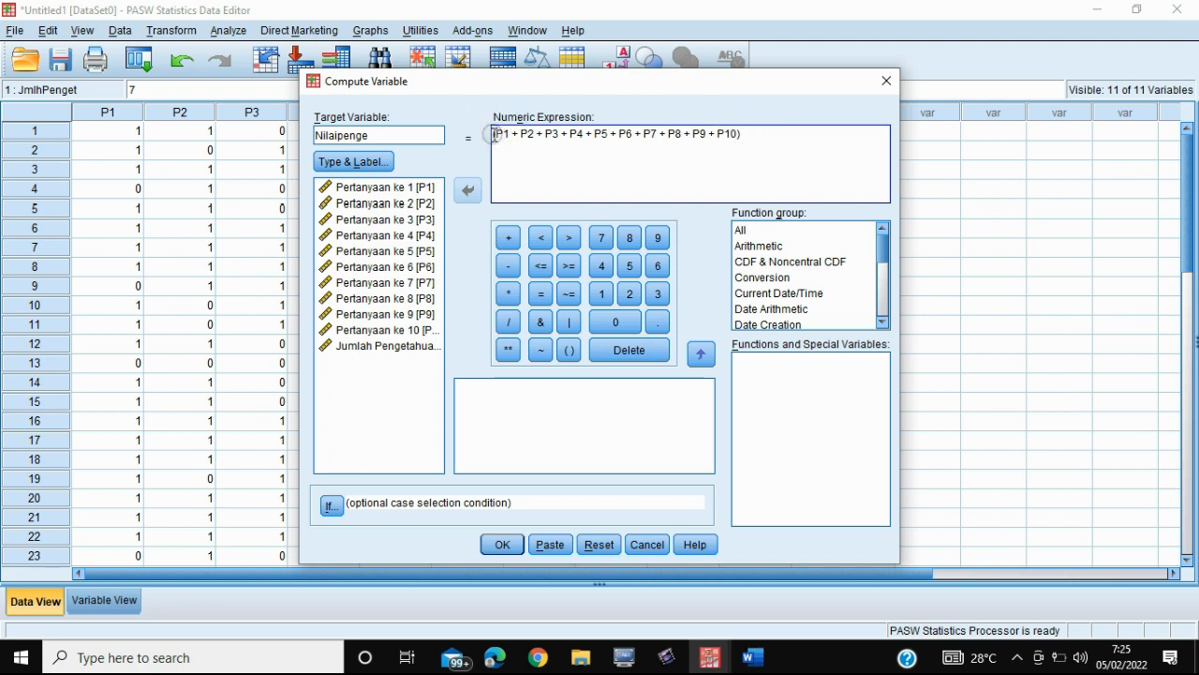
Divide the parenthesised sum by 10, multiply it by 100, and run the computation of Nilaipenge
left_click(765, 137)
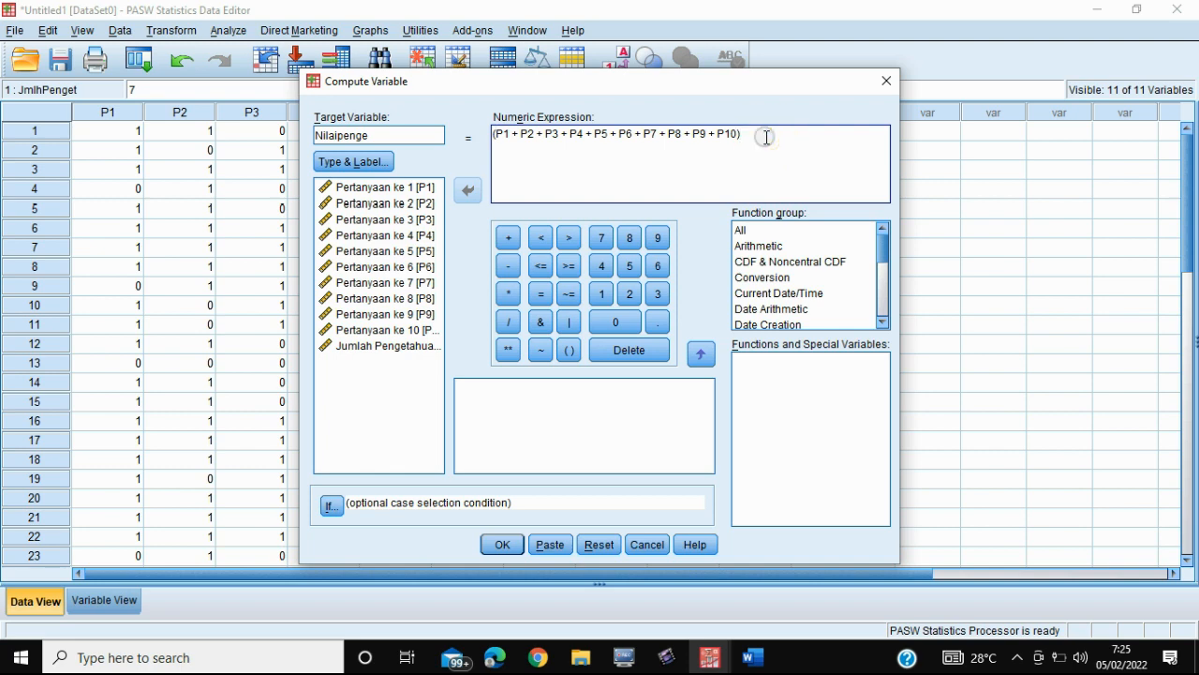
type("/10")
left_click(509, 293)
left_click(606, 298)
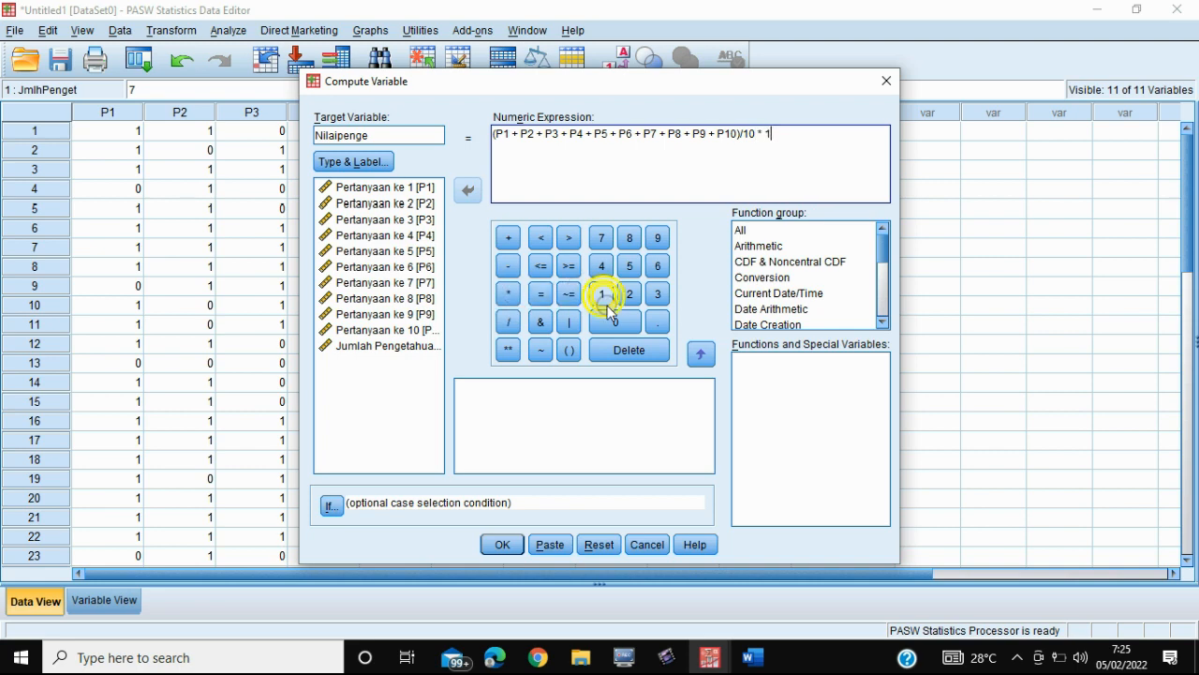
left_click(615, 322)
left_click(615, 324)
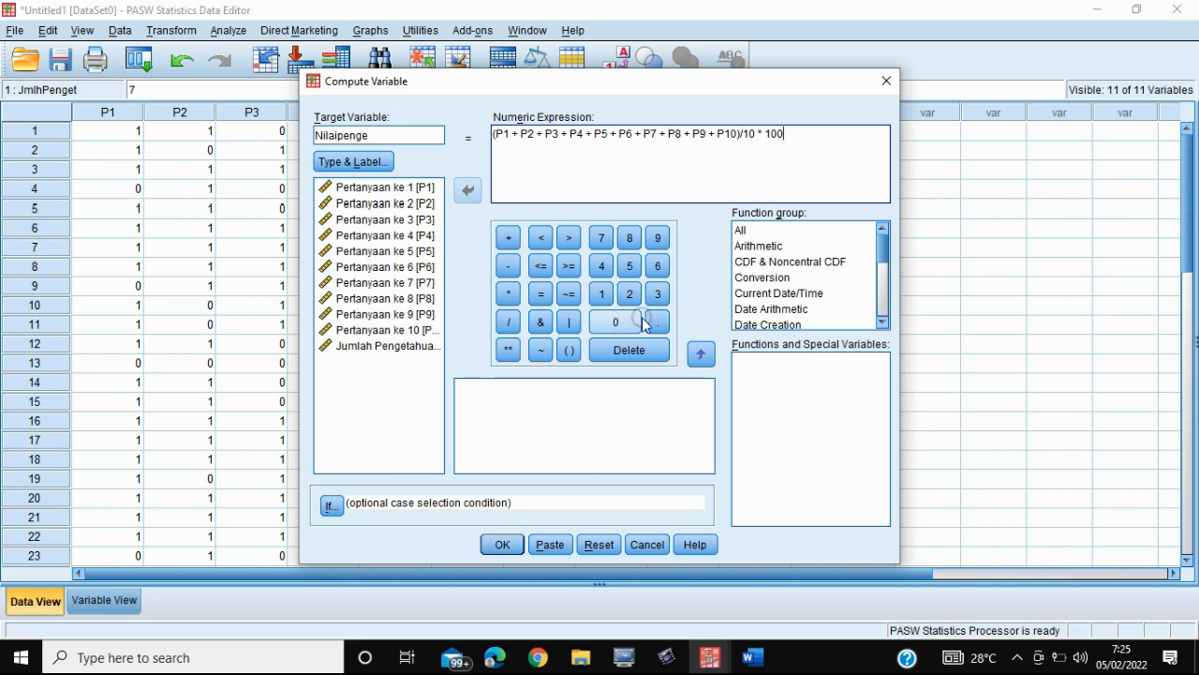
left_click(499, 545)
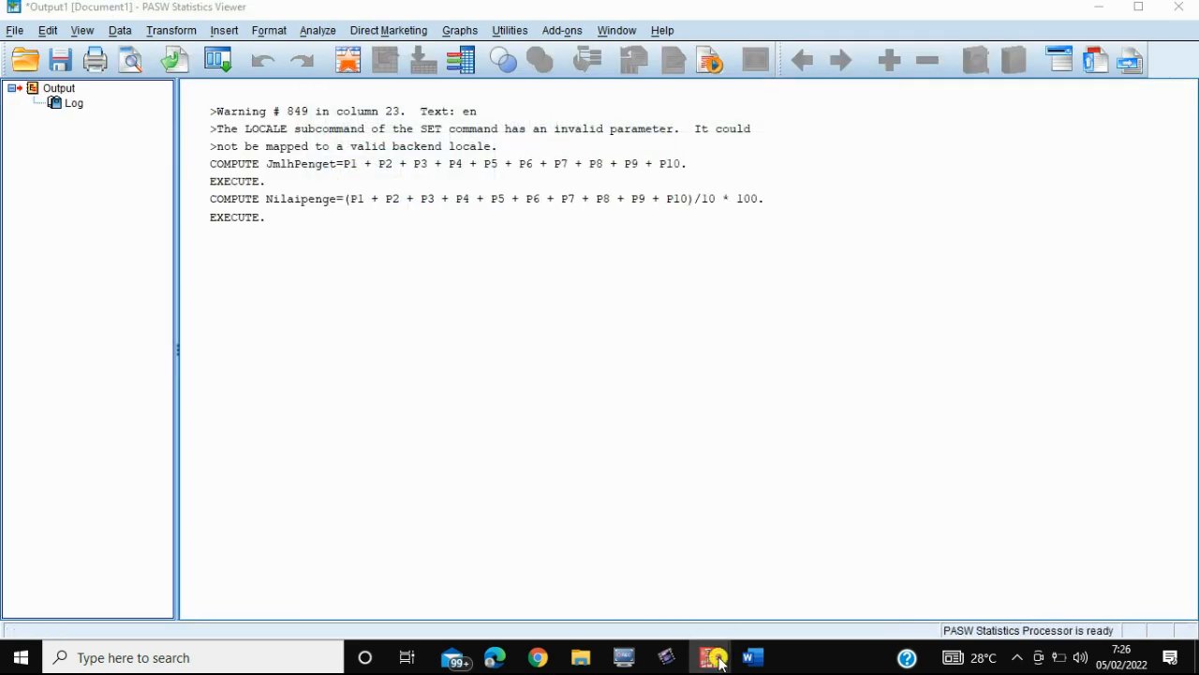
Go back to the data editor and review the computed Nilaipenge column across the cases
mouse_move(719, 661)
left_click(682, 608)
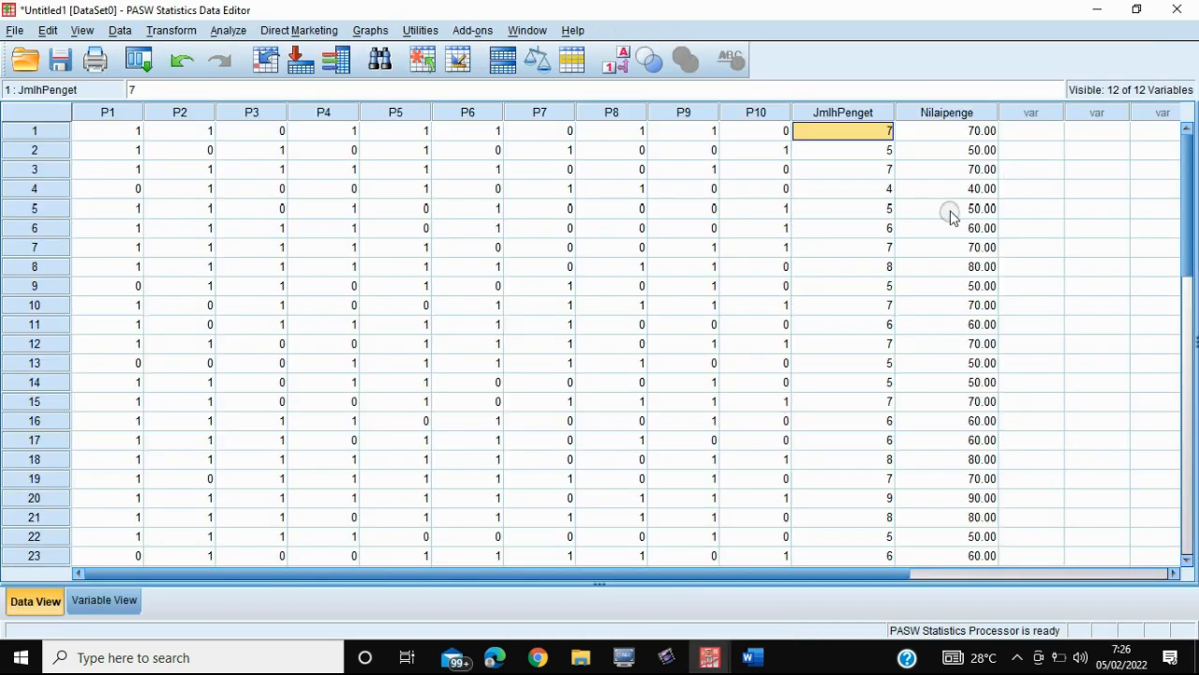
scroll(945, 403, "down", 3)
scroll(974, 450, "up", 3)
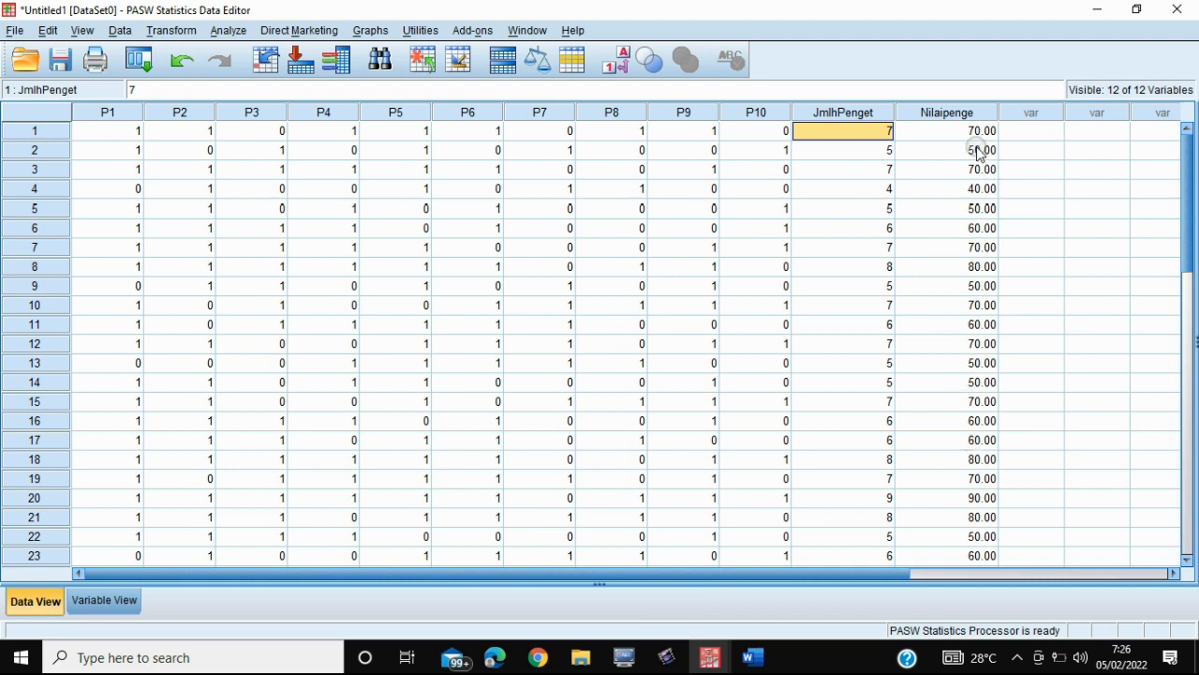
Set the decimals of Nilaipenge to 0, label it "Nilai Pengetahuan", and return to the case data
left_click(110, 601)
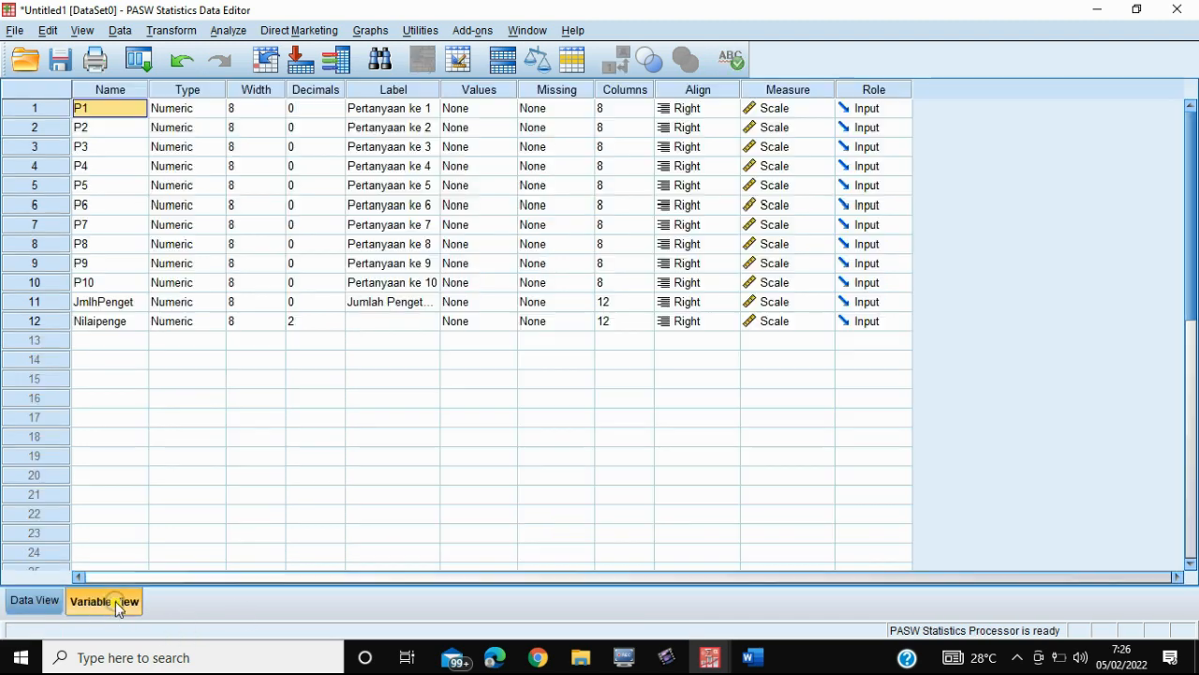
left_click(310, 323)
double_click(338, 325)
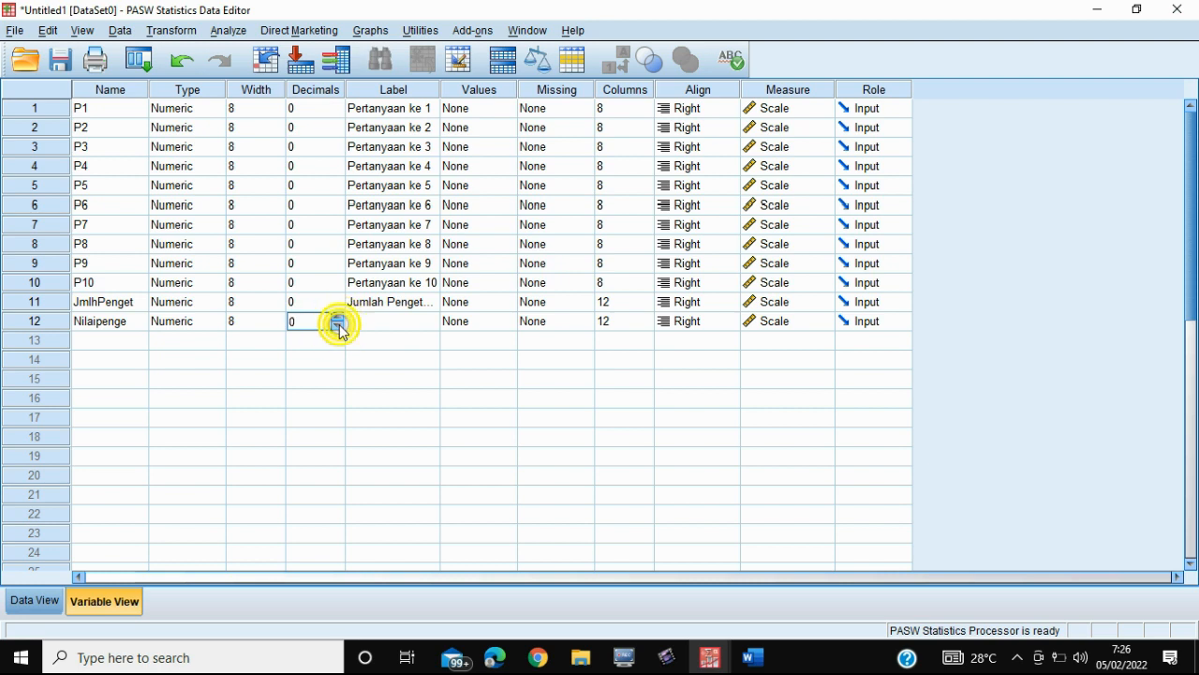
left_click(400, 322)
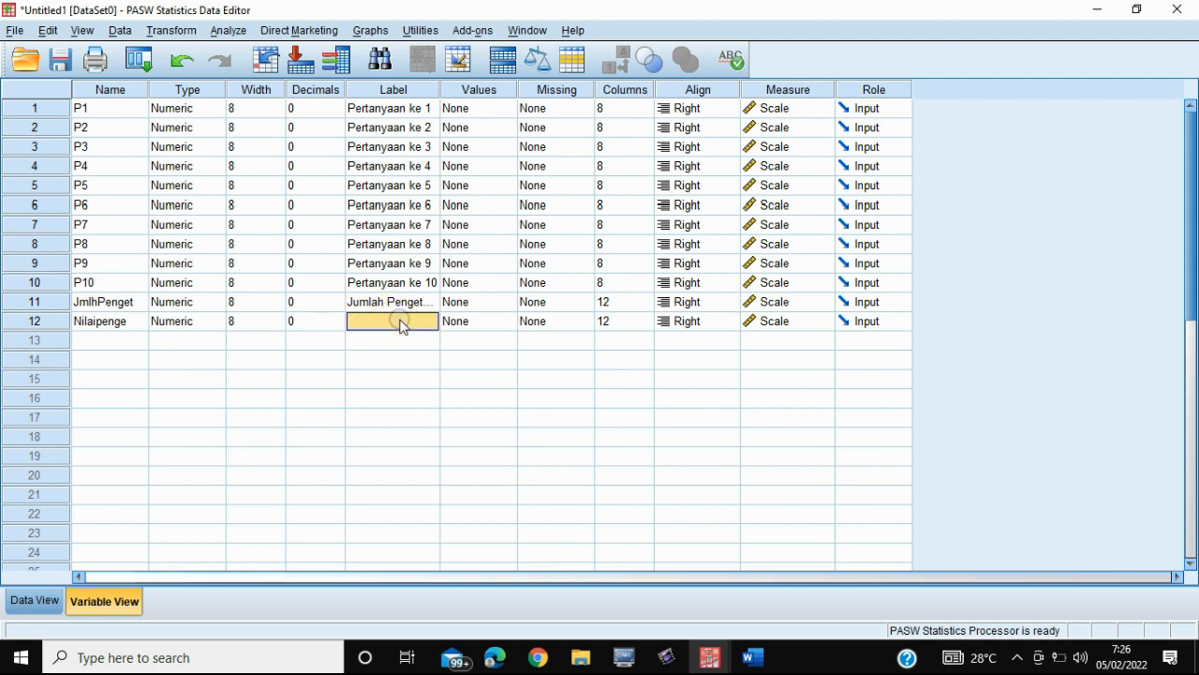
type("Nilai Pengetahuan")
left_click(49, 607)
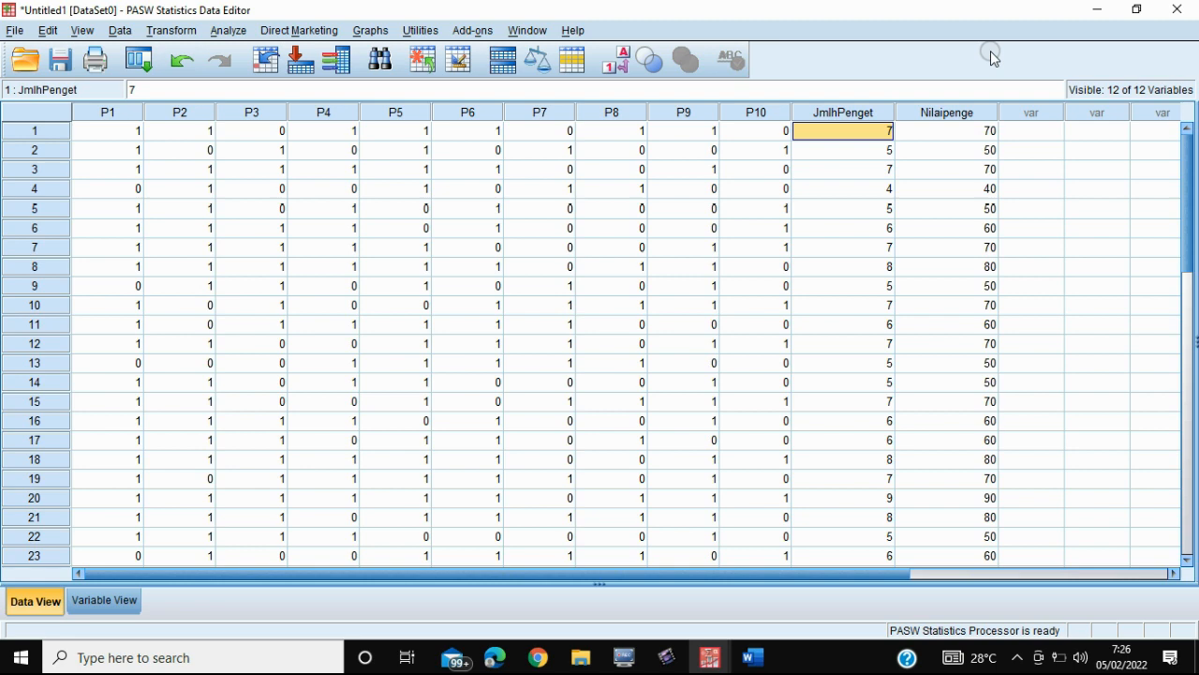
Start a Descriptives analysis and add Nilai Pengetahuan as the variable to analyze
left_click(227, 32)
mouse_move(249, 70)
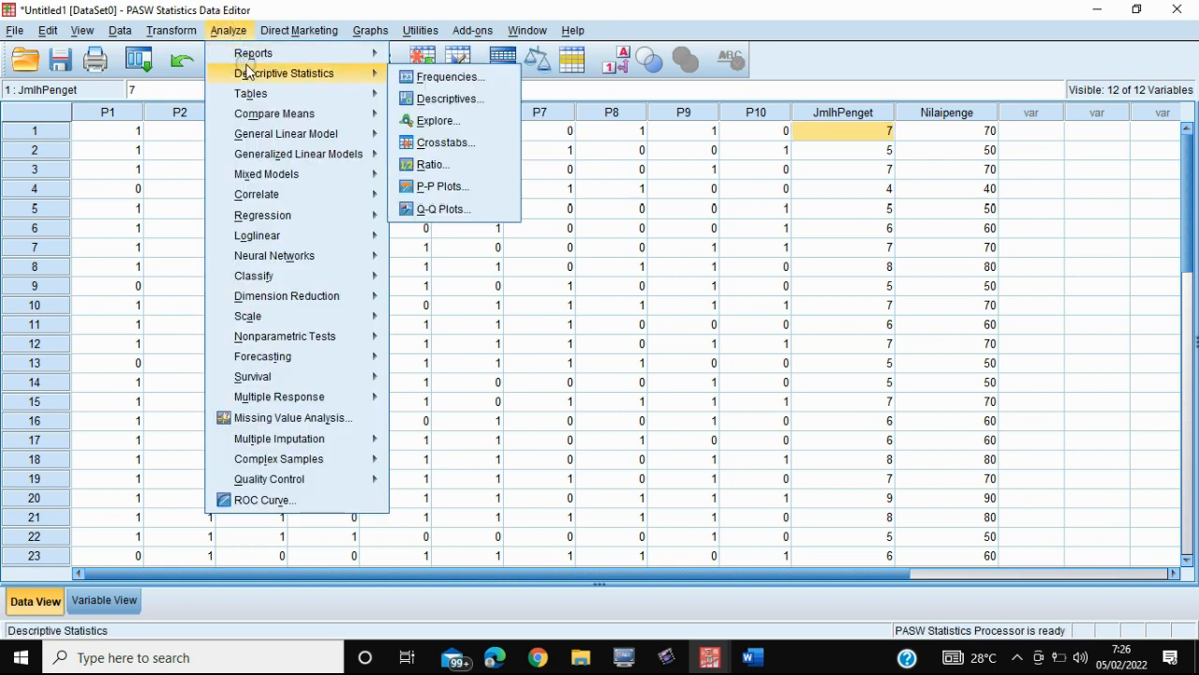
left_click(453, 99)
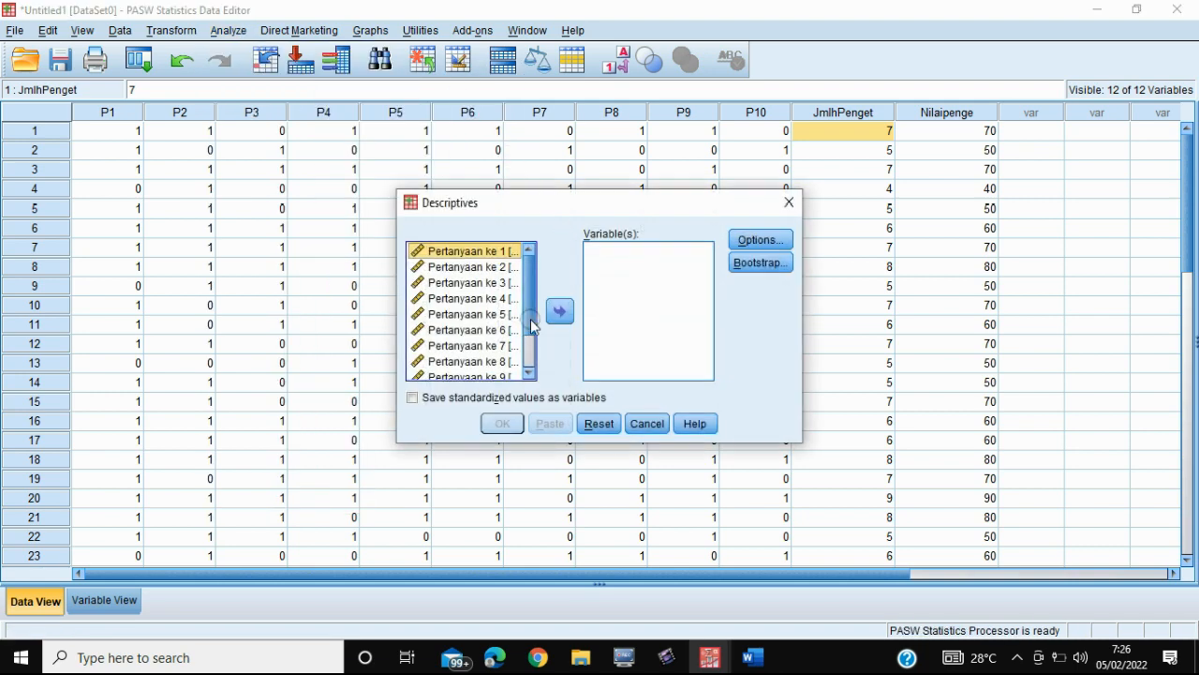
left_click_drag(529, 313, 527, 375)
left_click(512, 374)
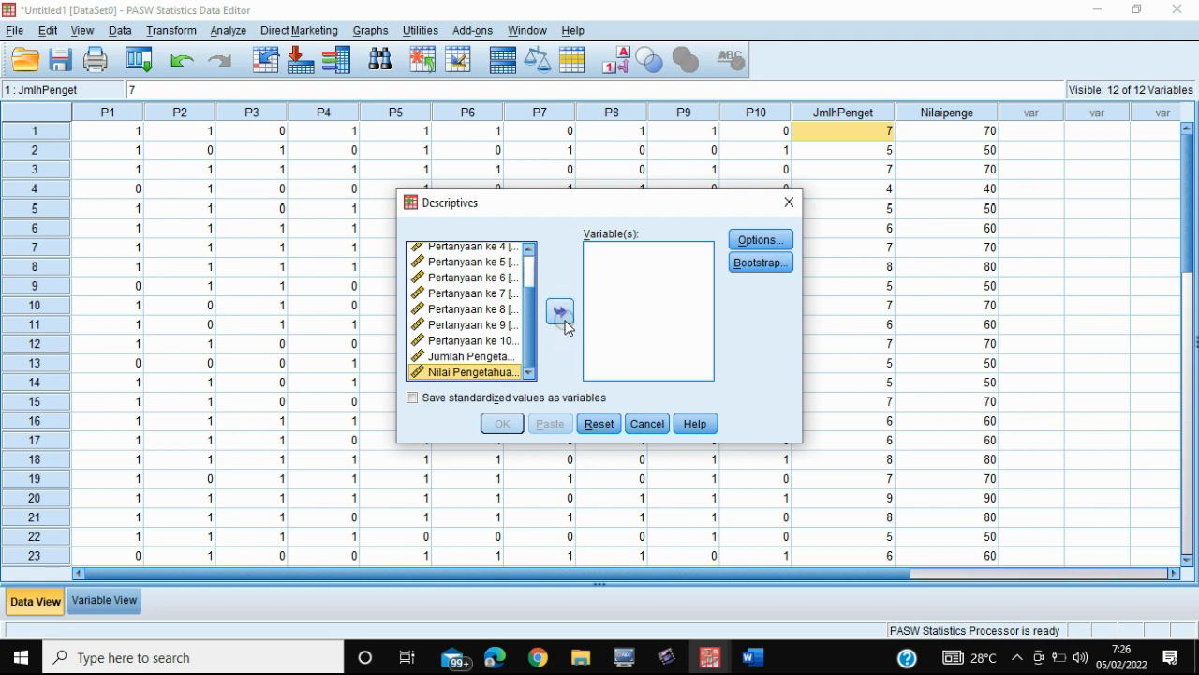
left_click(559, 311)
Include kurtosis and skewness in the descriptive statistics and run the analysis
left_click(746, 242)
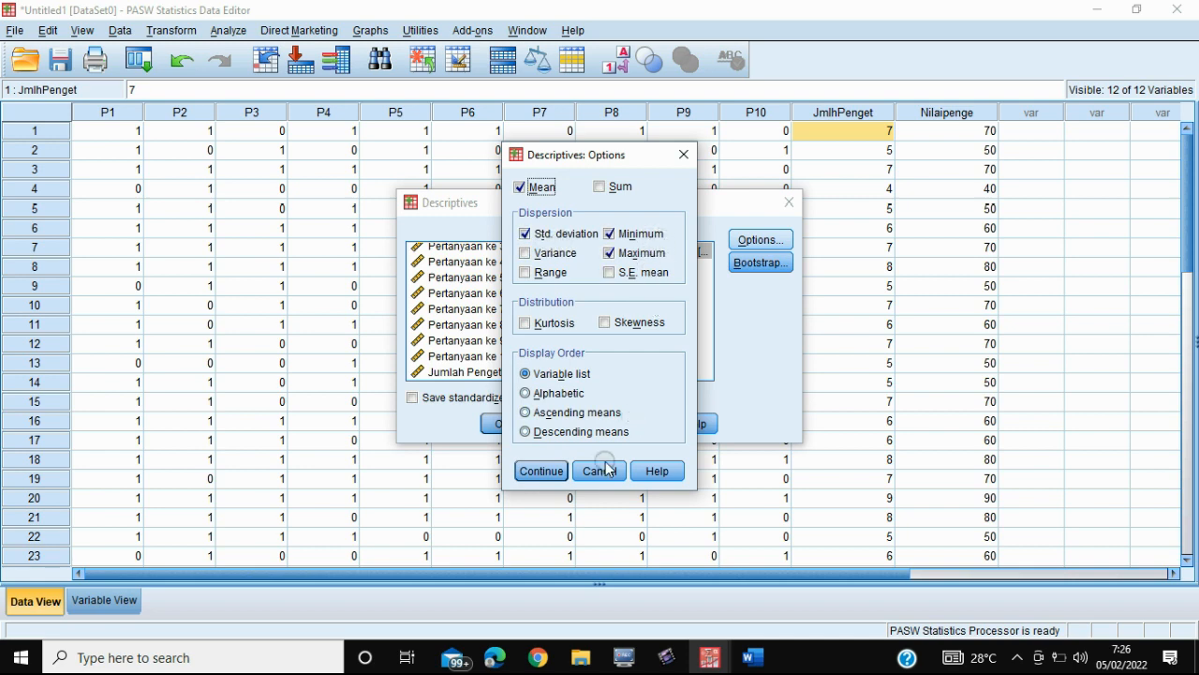
left_click(525, 324)
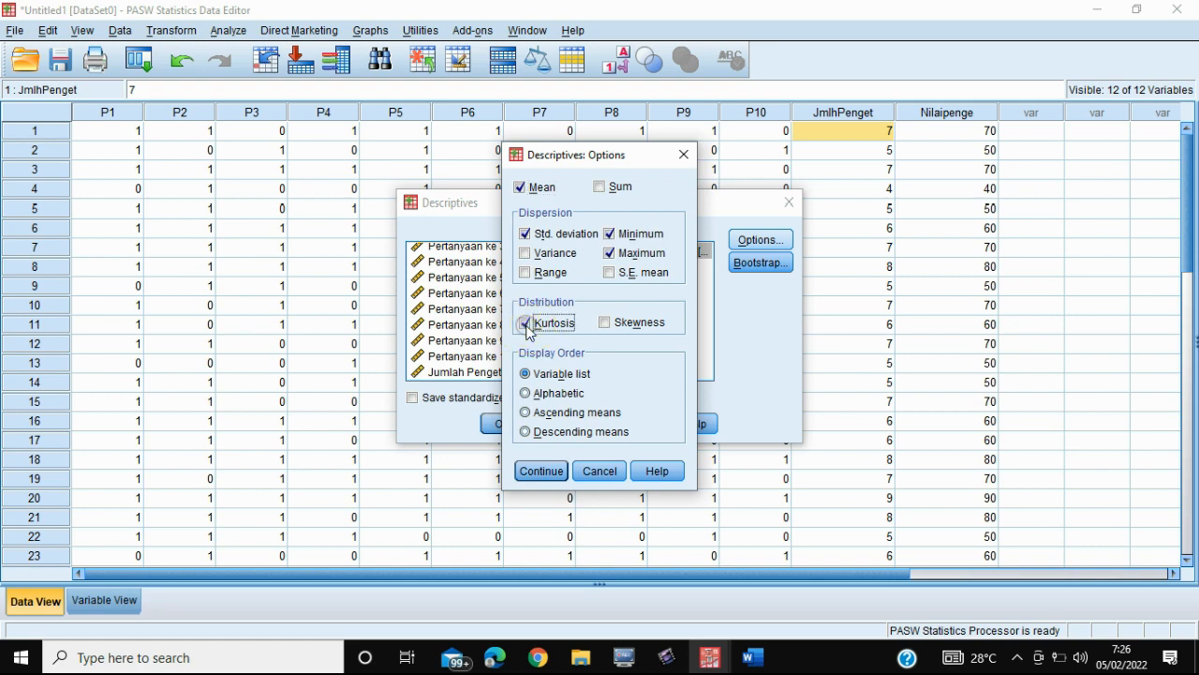
left_click(608, 323)
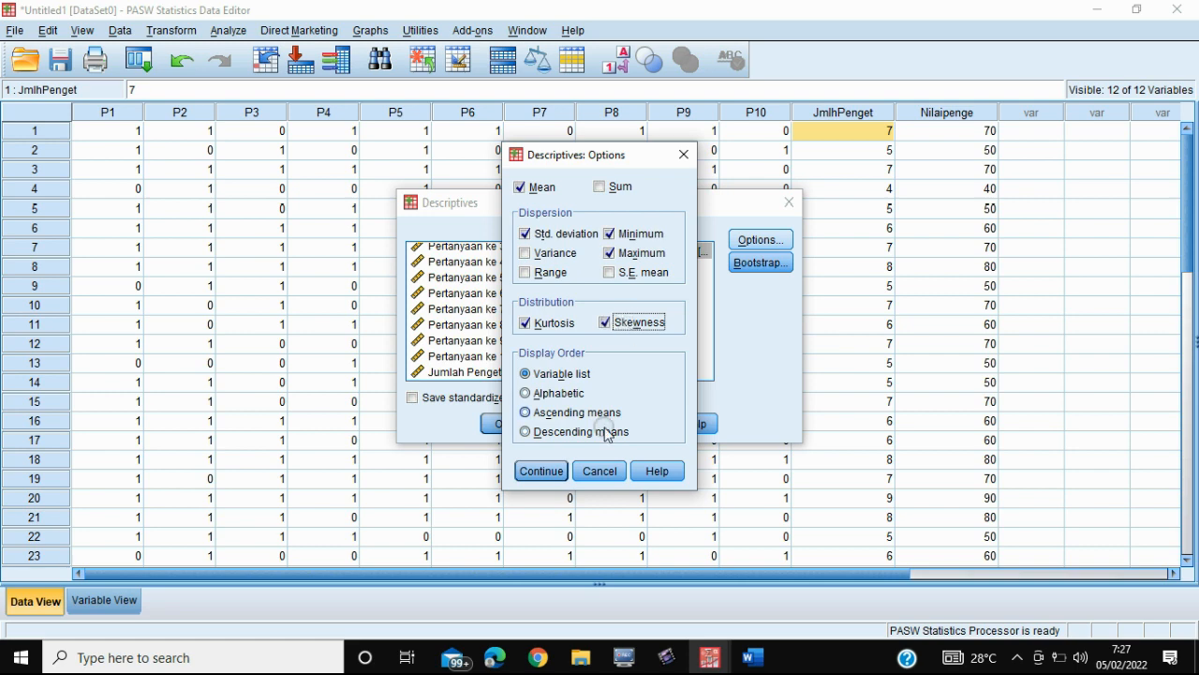
left_click(542, 474)
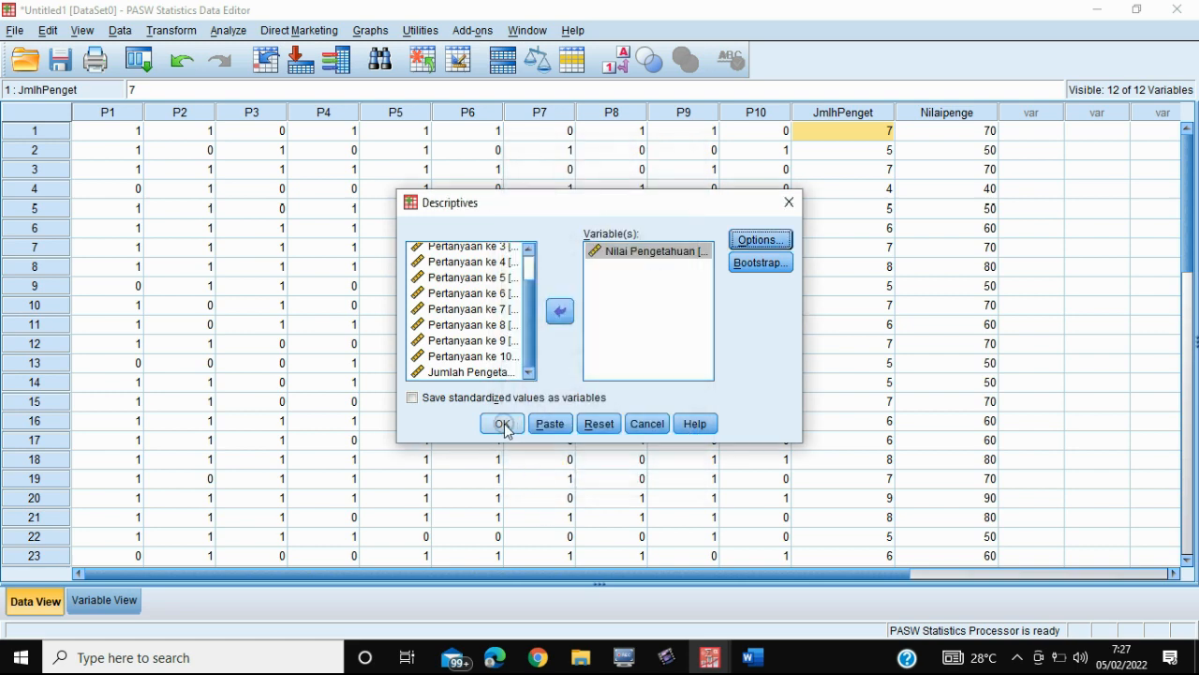
left_click(498, 422)
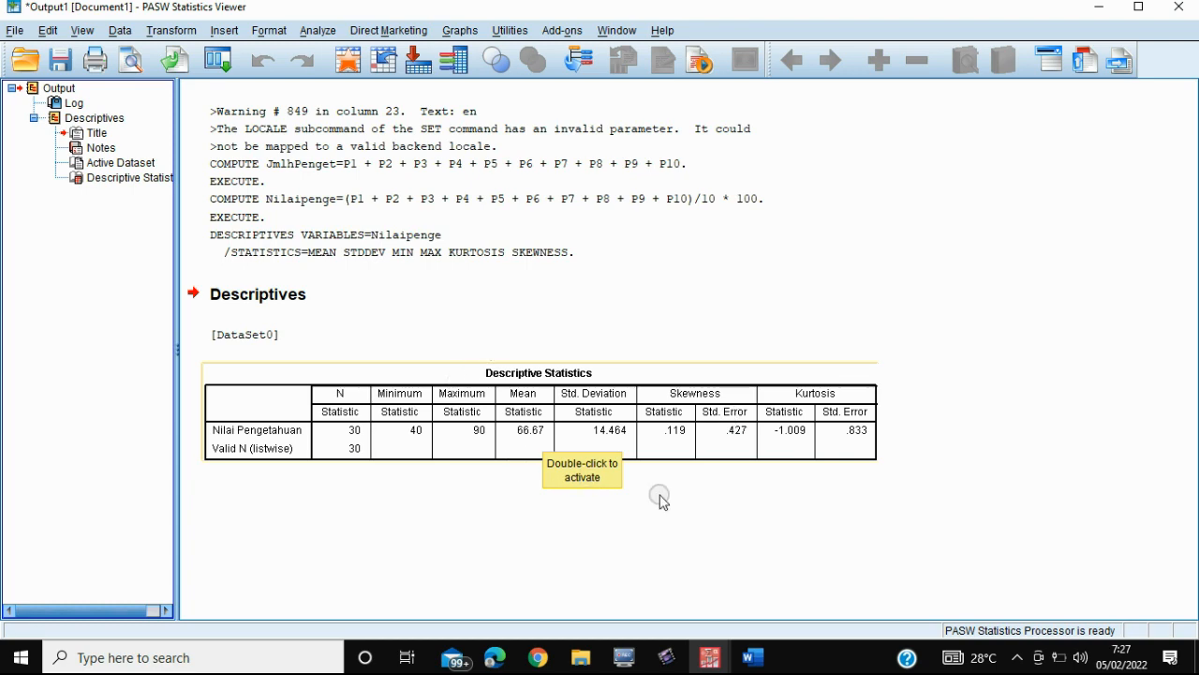
Switch back from the output to the data editor and view the variable definitions
left_click(718, 660)
left_click(672, 604)
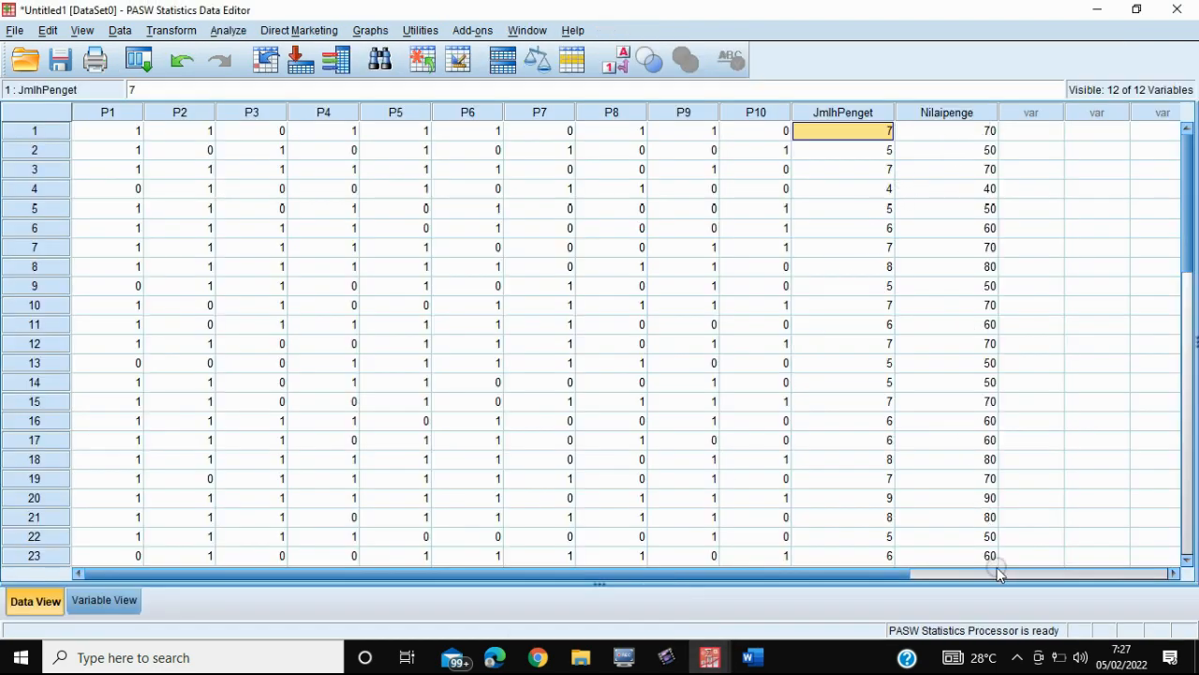
left_click(133, 599)
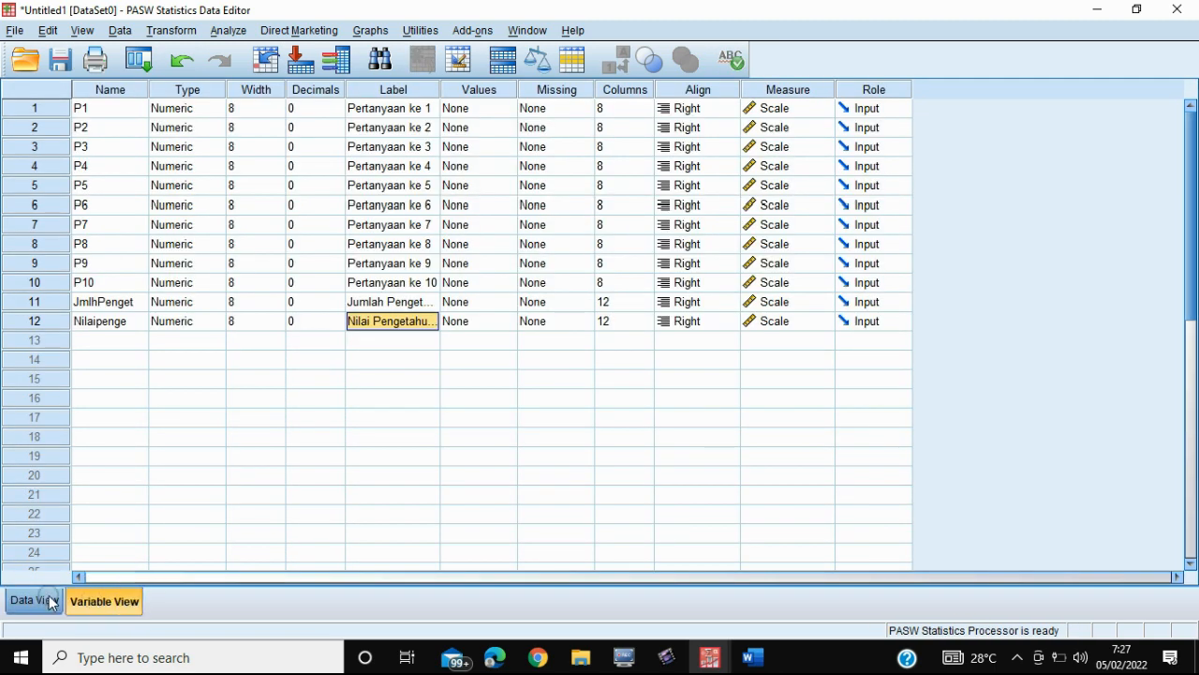
Return to the case data and start a Recode into Different Variables with Nilai Pengetahuan as the input variable
left_click(39, 599)
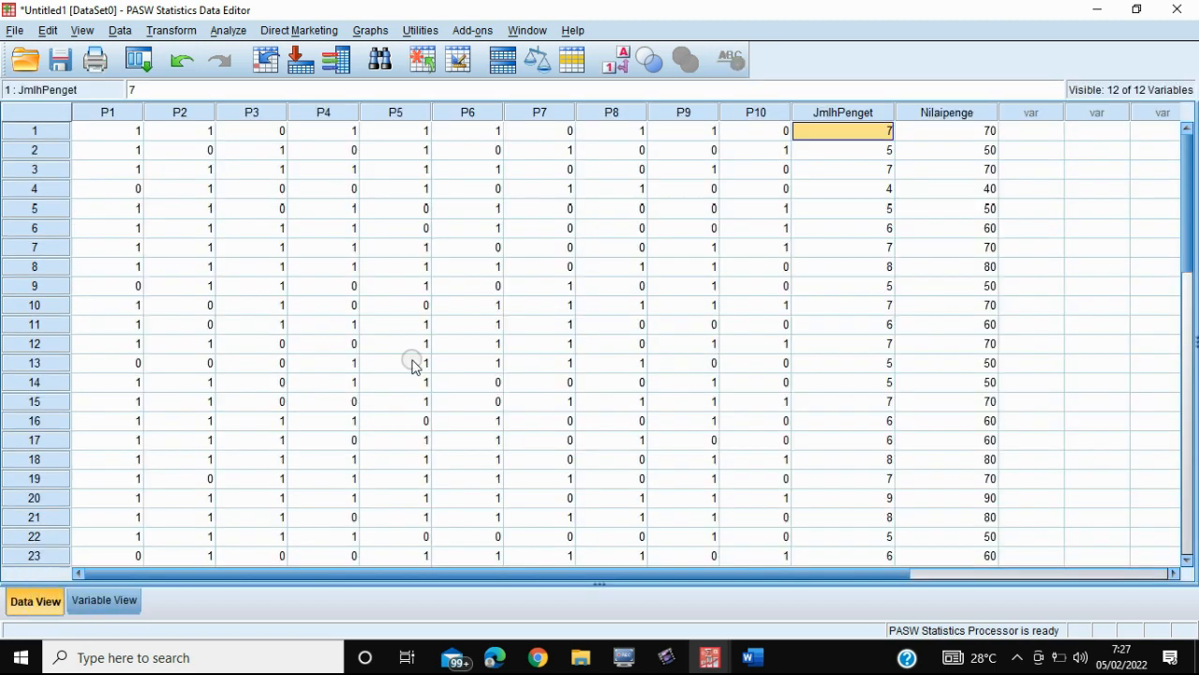
left_click(1028, 133)
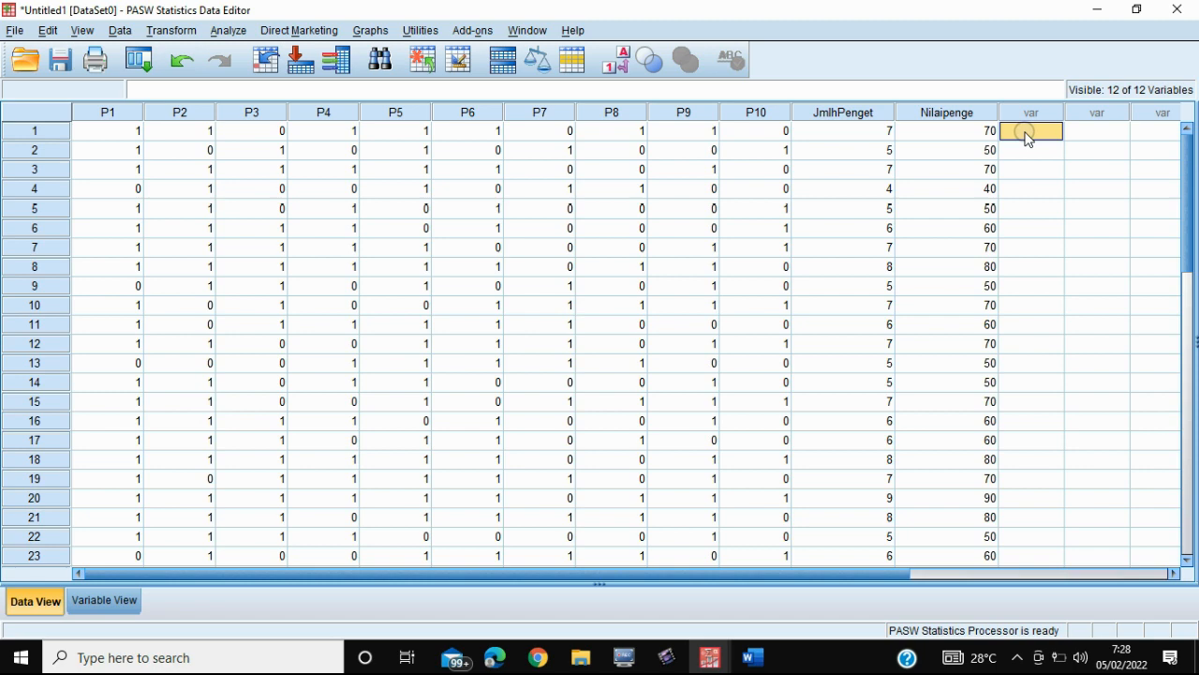
left_click(178, 33)
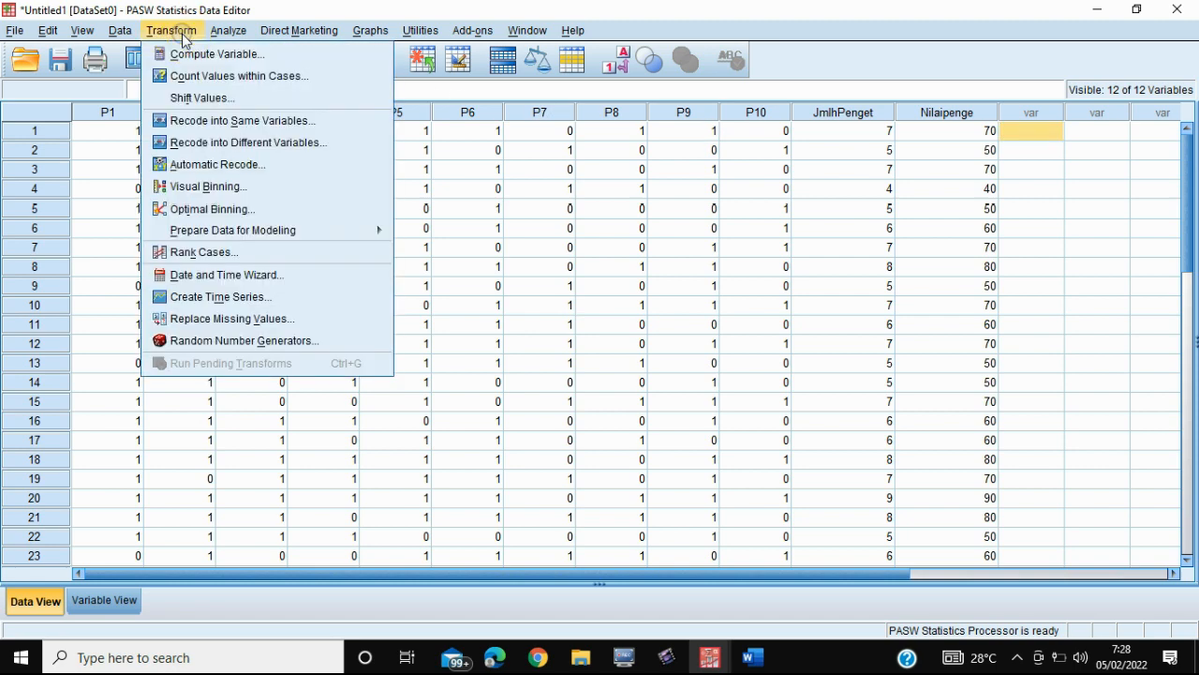
left_click(225, 150)
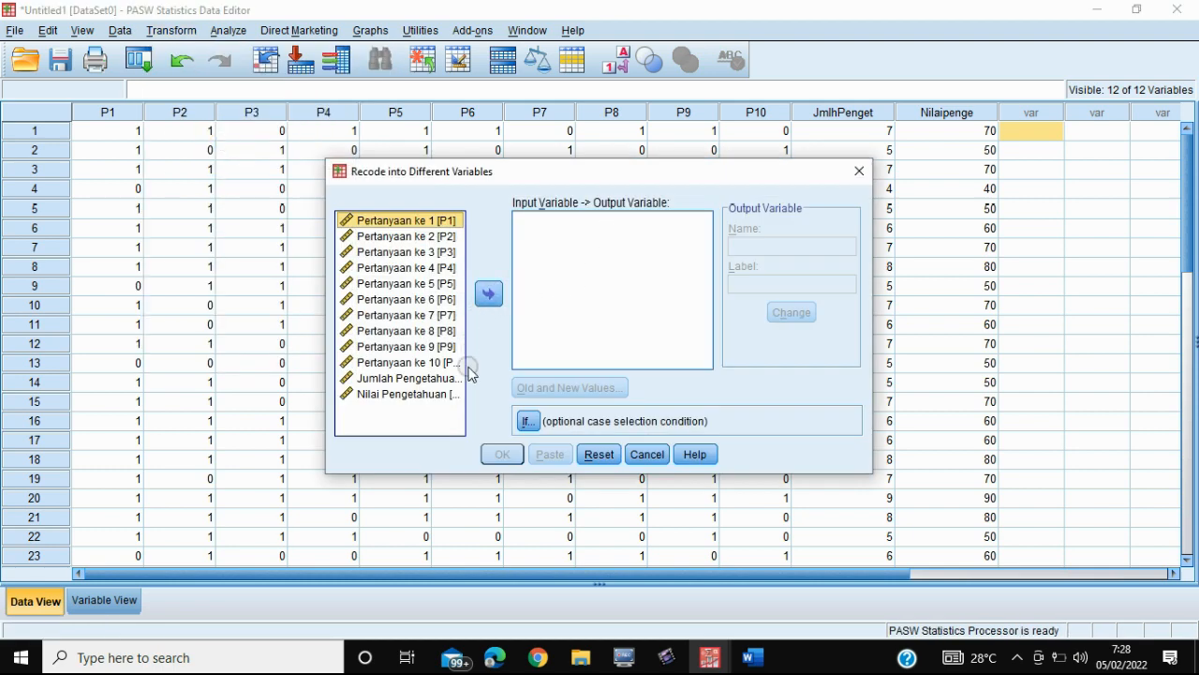
left_click(444, 394)
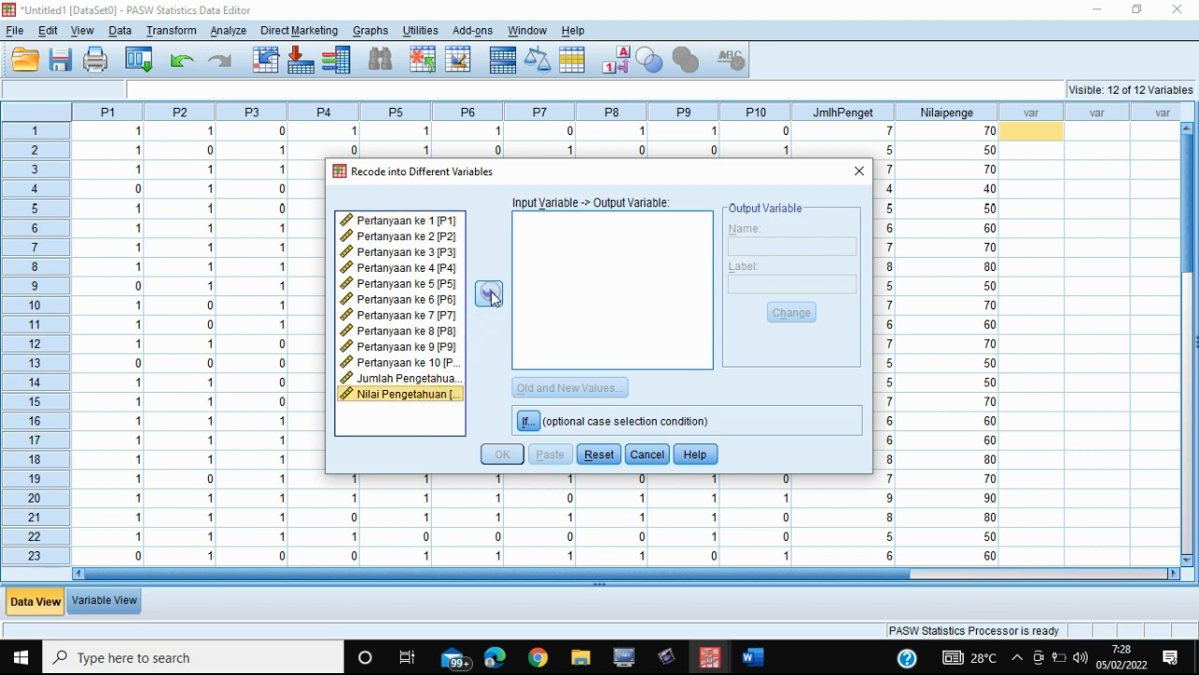
left_click(488, 293)
Name the recode's output variable Kategpenget and assign it to Nilaipenge
left_click(763, 247)
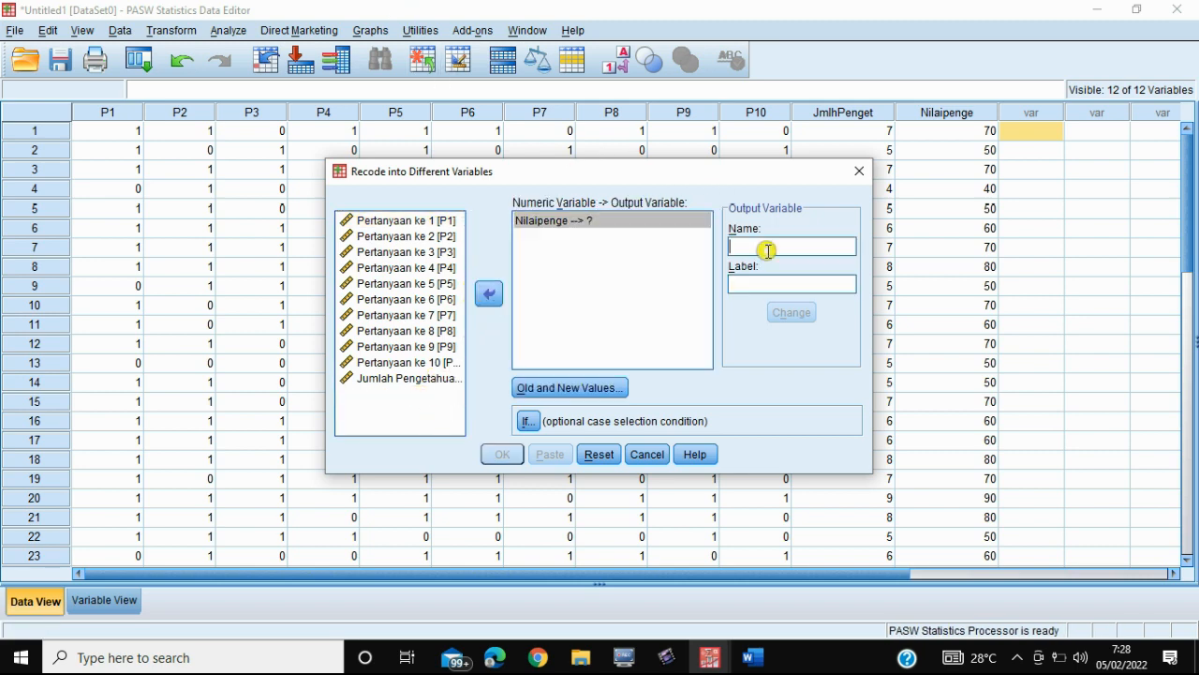
type("Ka")
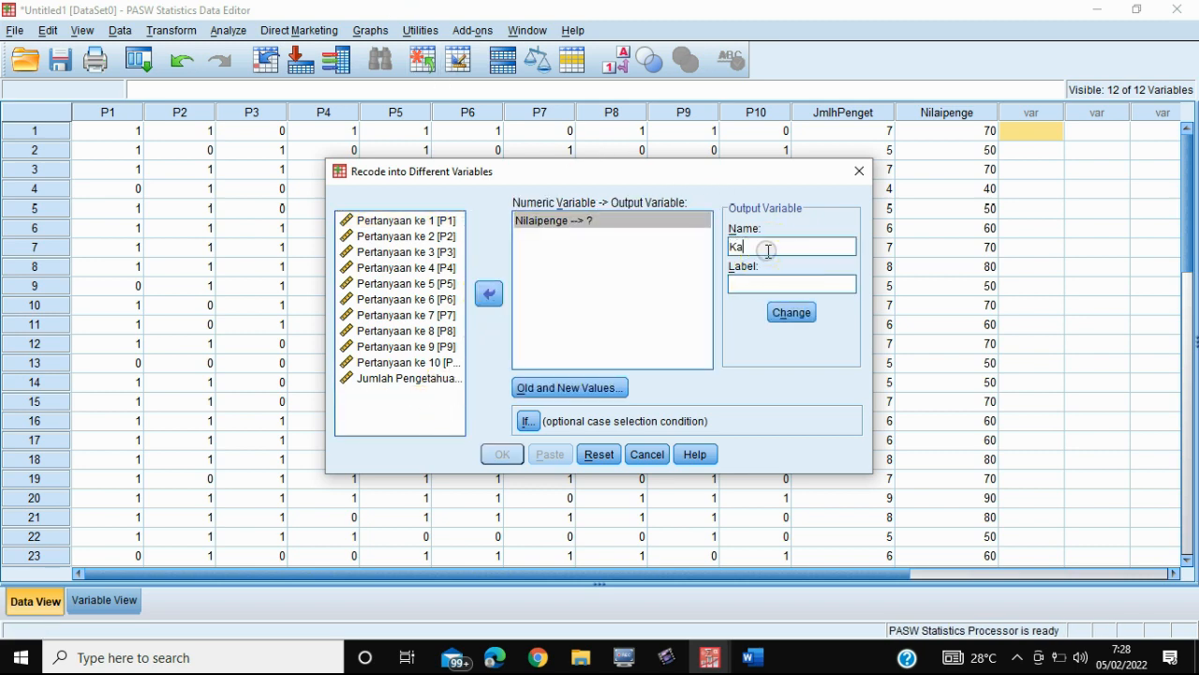
type("tegori")
type("e")
type("t")
key("Left")
key("Left")
key("Left")
key("Left")
key("Left")
key("Left")
type("g")
left_click(791, 313)
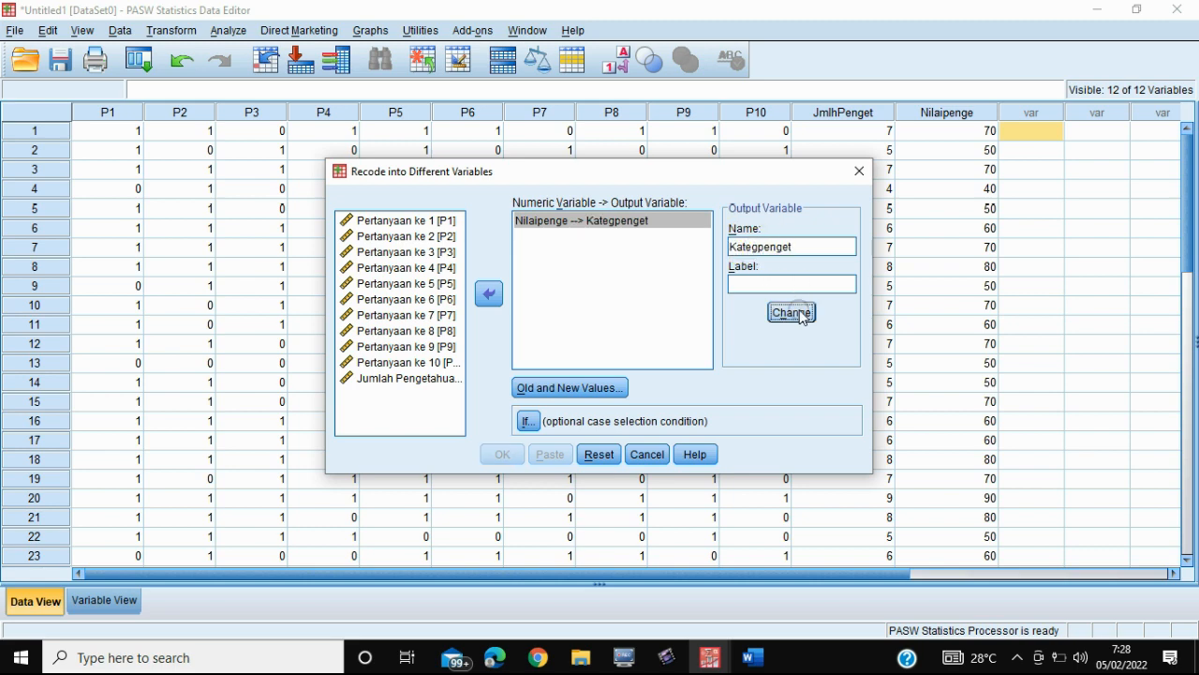
Add a recode rule that turns old values from 76 through the highest into 1
left_click(553, 388)
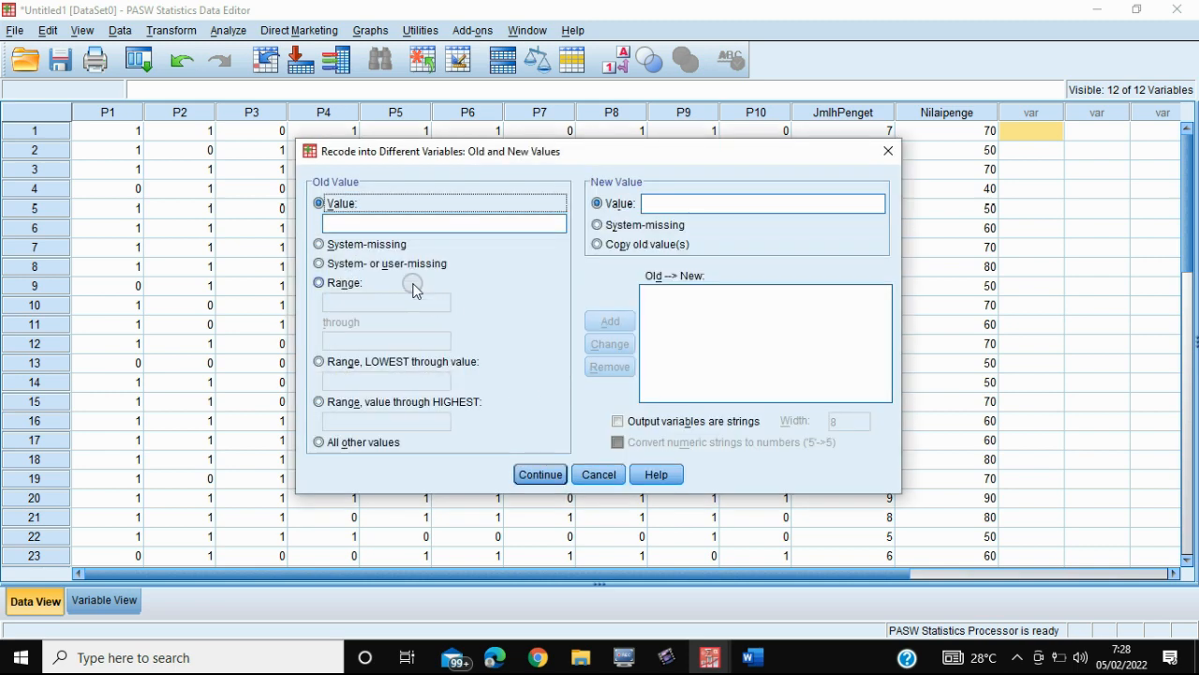
left_click(443, 223)
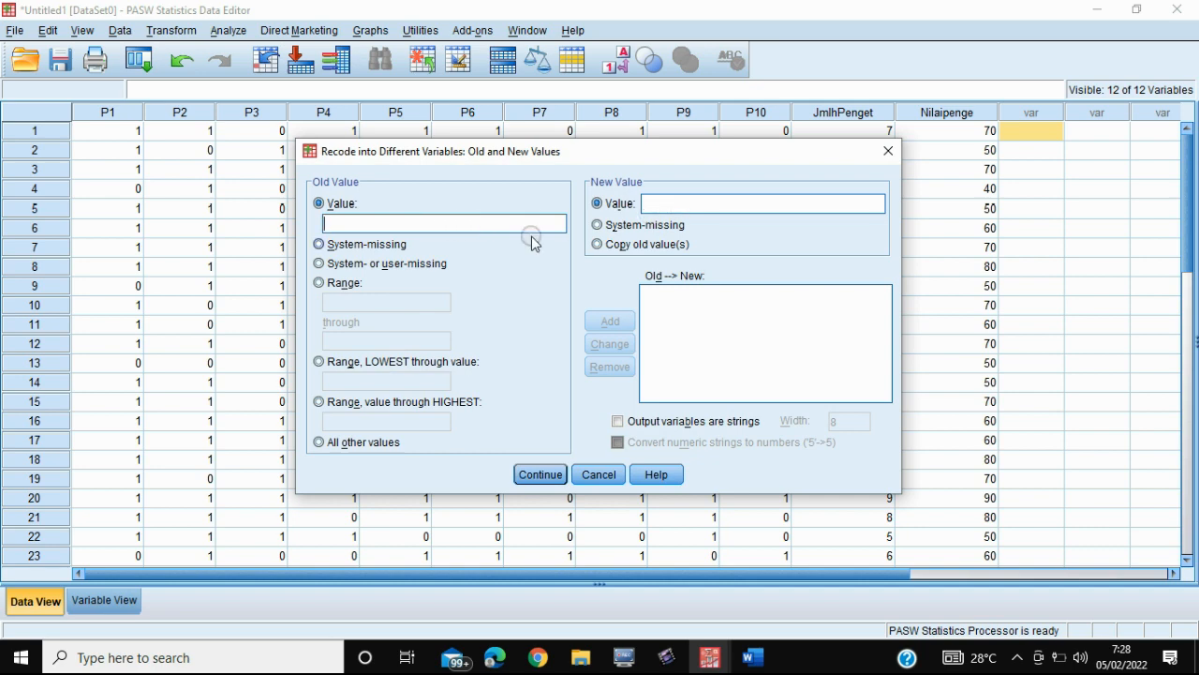
left_click(696, 204)
type("1")
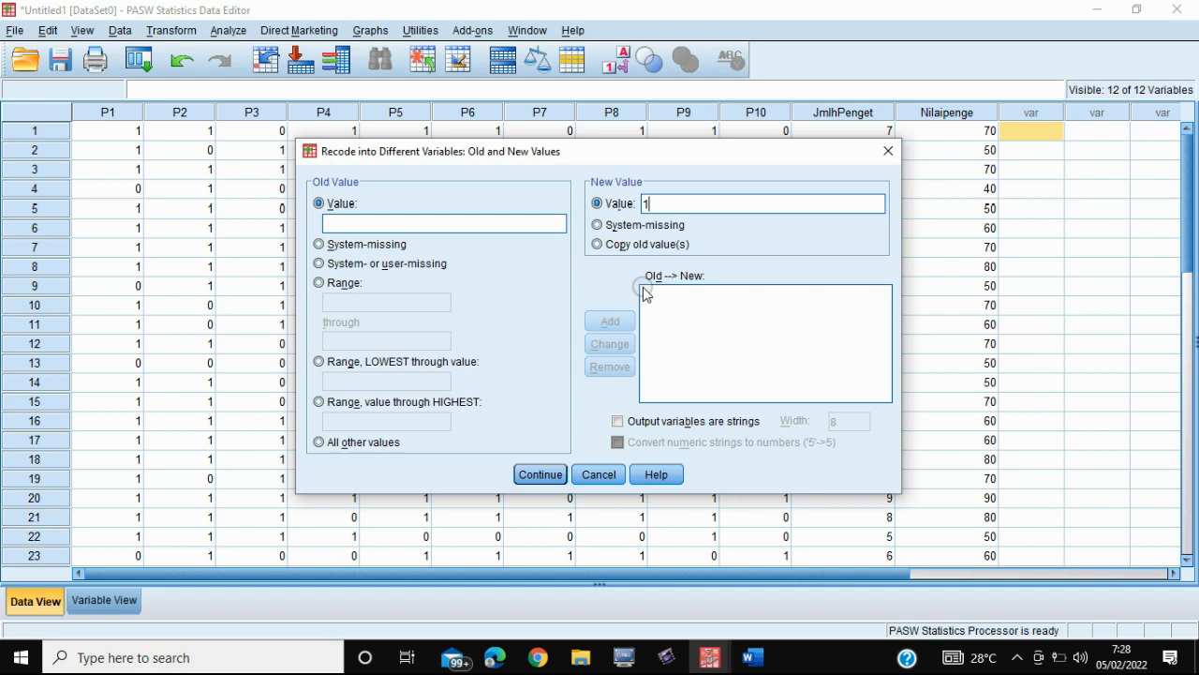
left_click(415, 403)
left_click(414, 422)
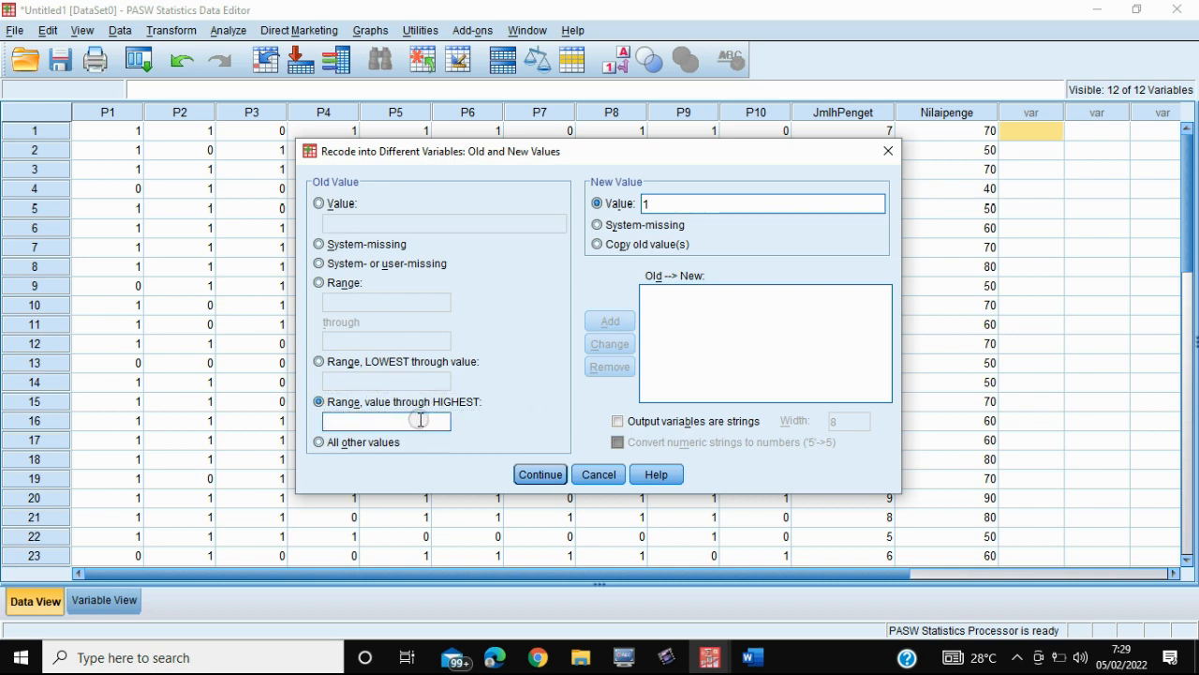
type("76")
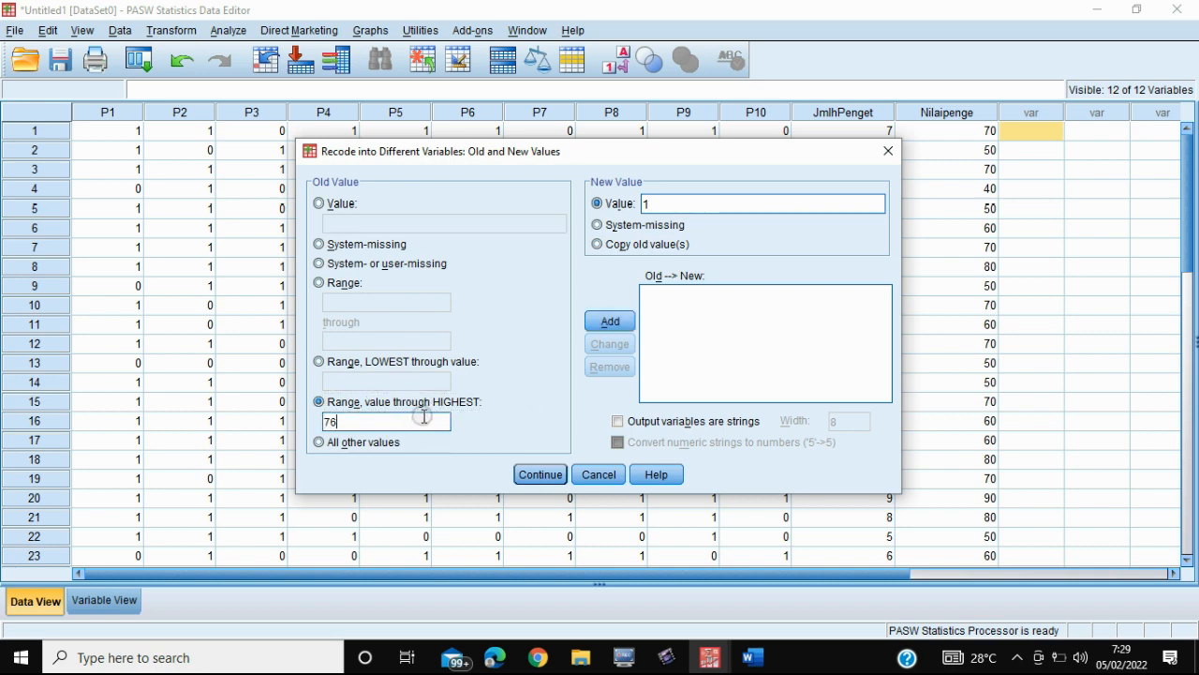
left_click(611, 322)
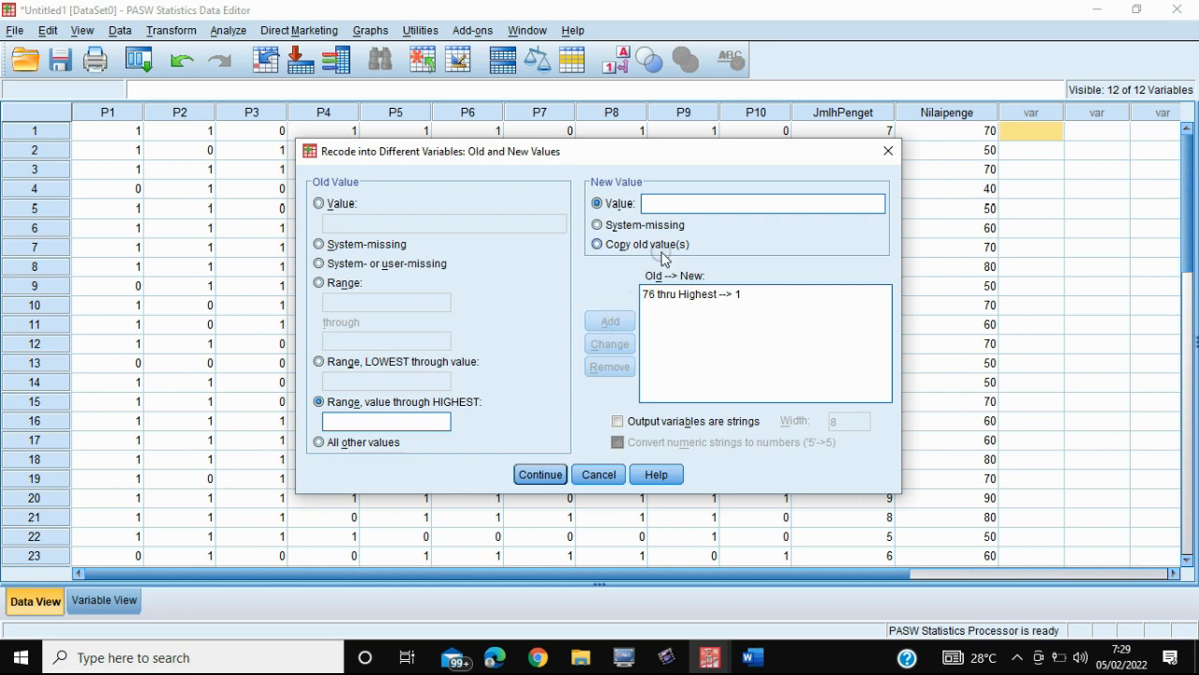
Add a recode rule that turns the old value range 56 through 76 into 2
left_click(669, 205)
type("2")
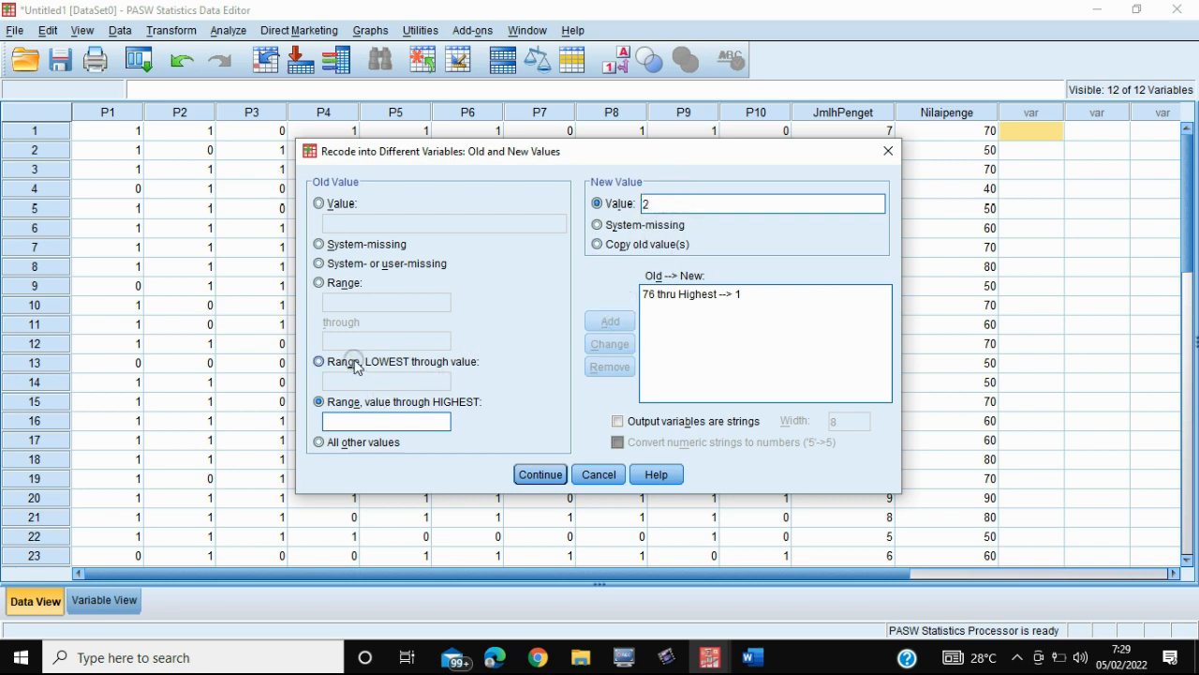
left_click(319, 282)
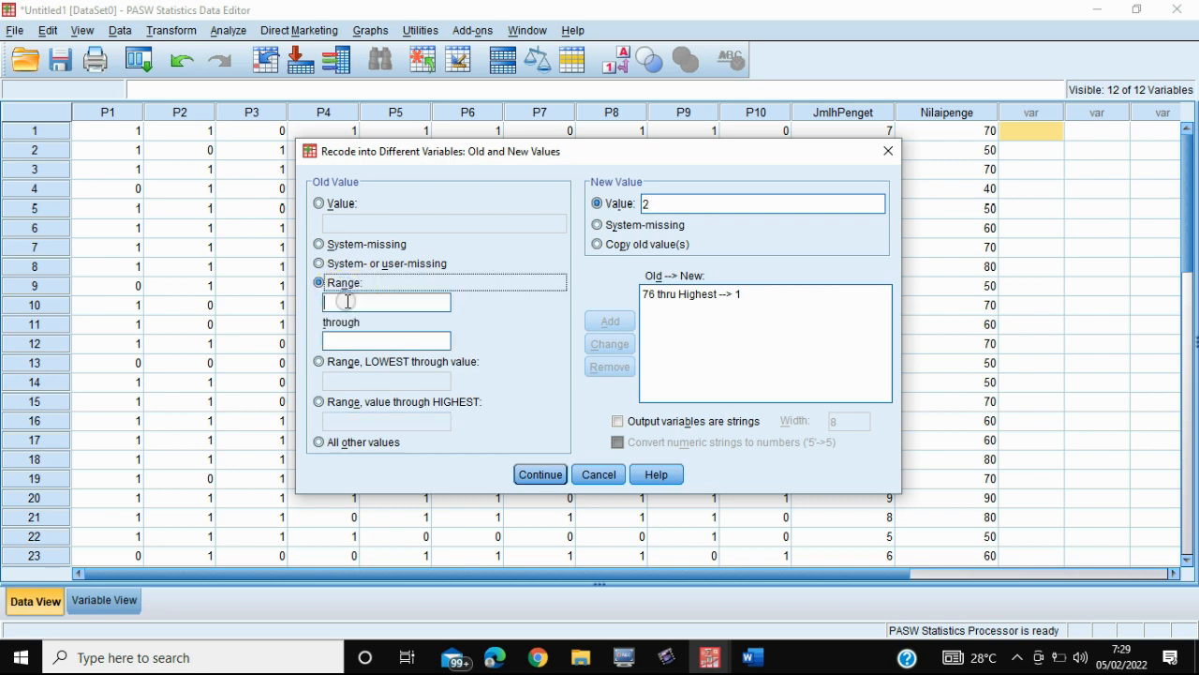
type("56")
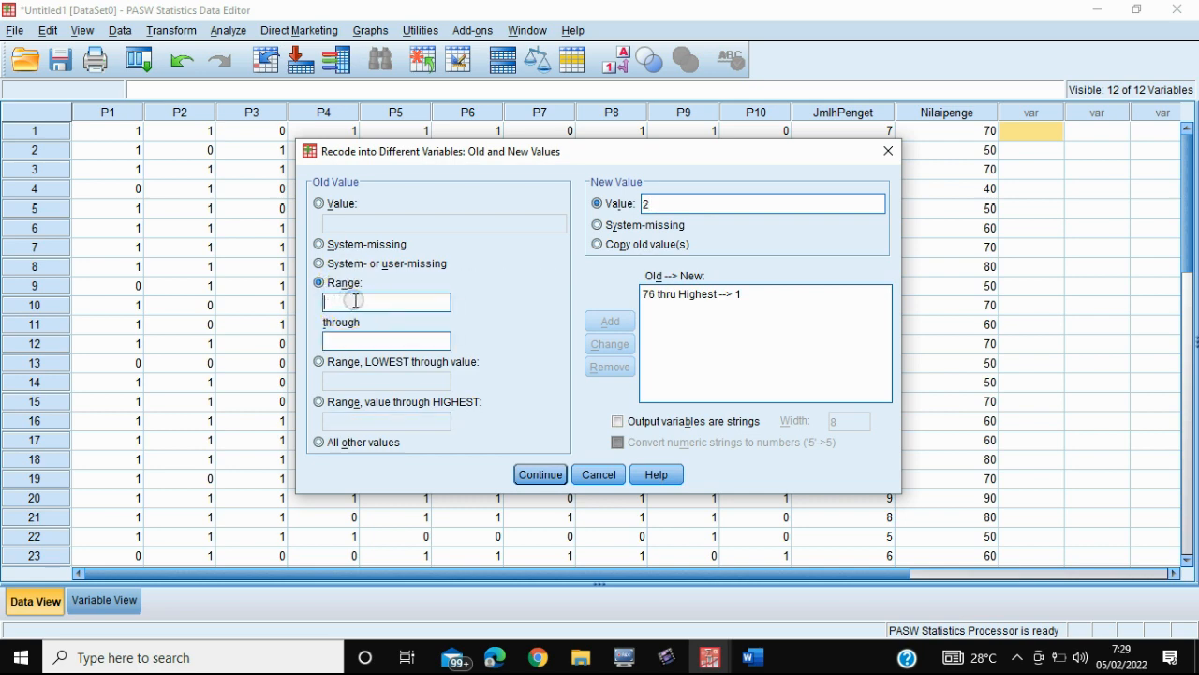
left_click(359, 339)
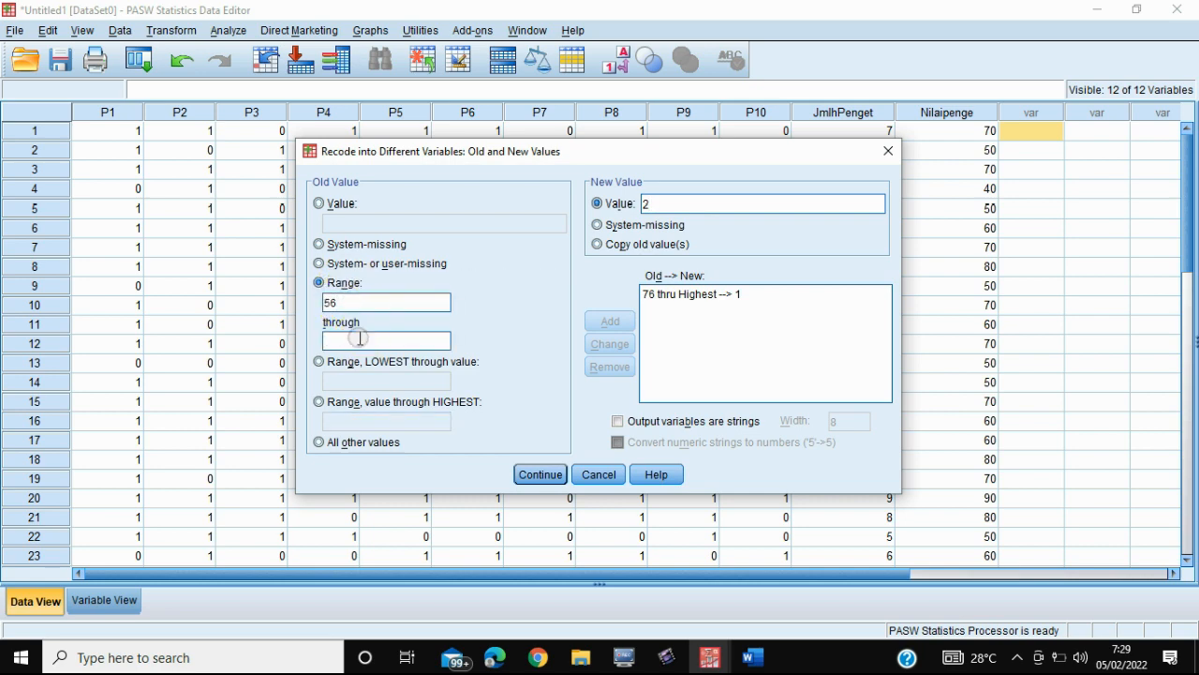
type("76")
left_click(609, 322)
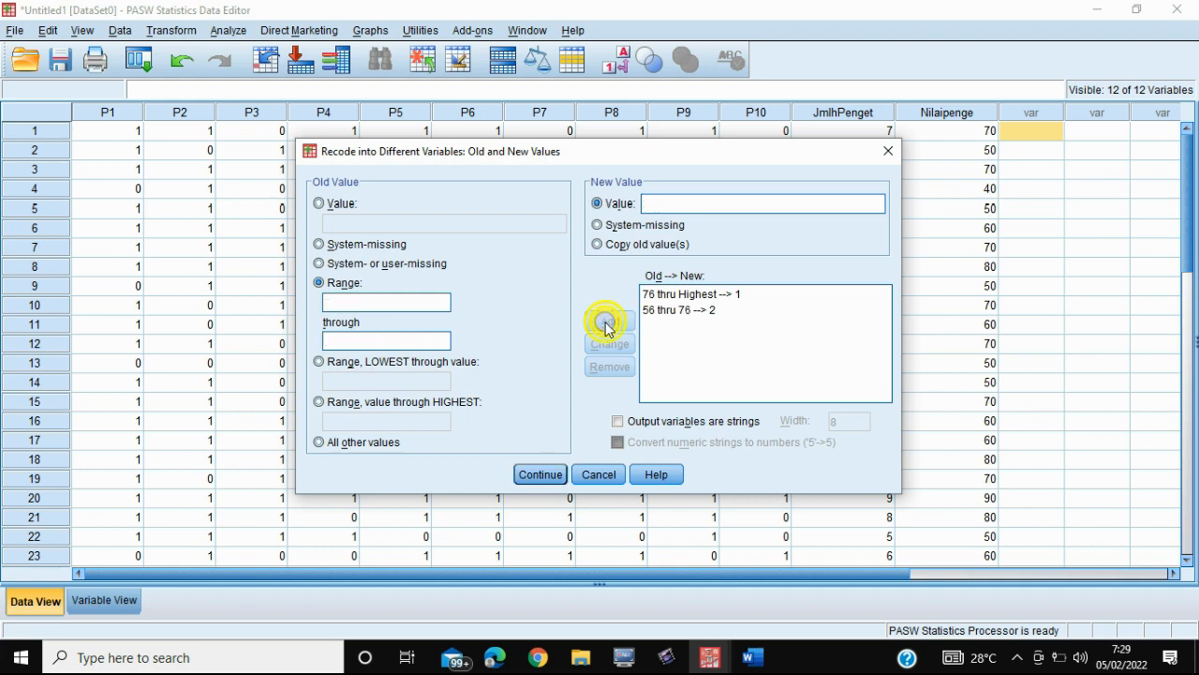
Add a recode rule that turns old values from the lowest through 56 into 3
left_click(657, 201)
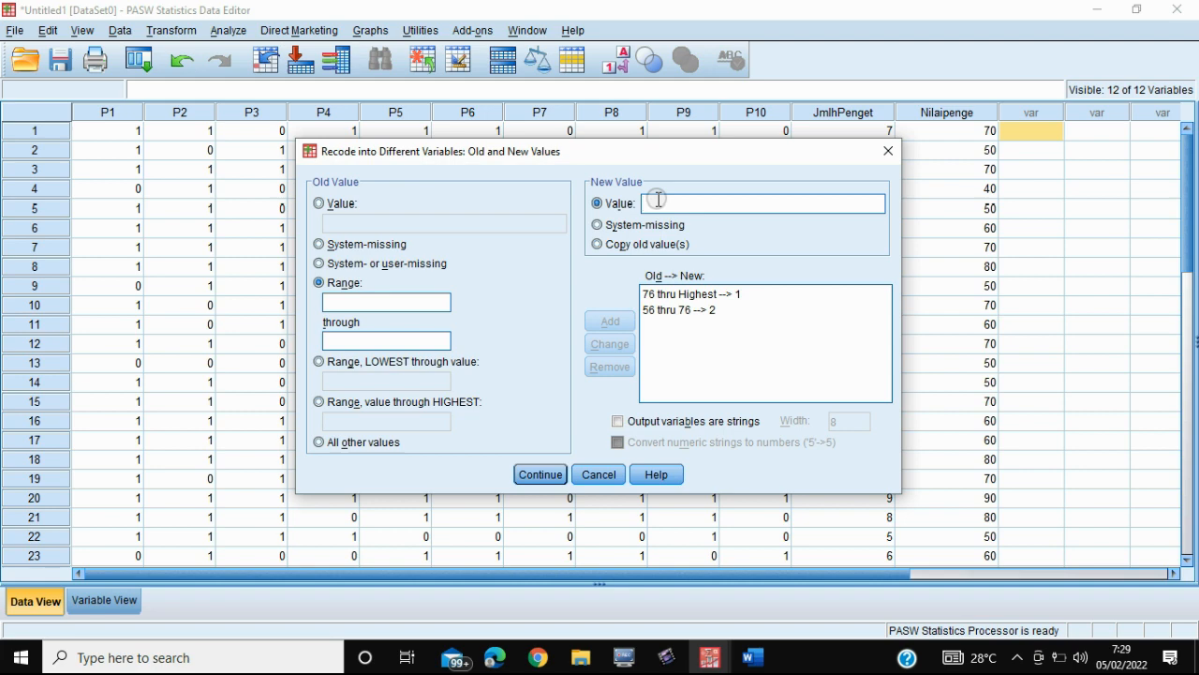
type("3")
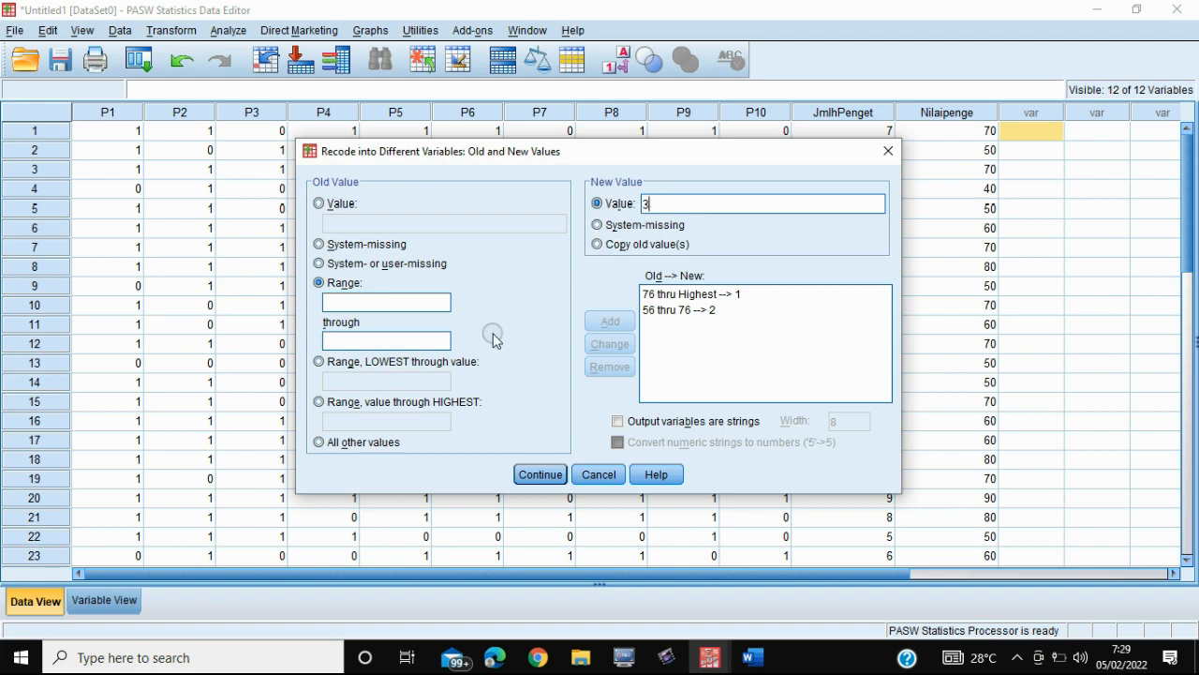
left_click(385, 383)
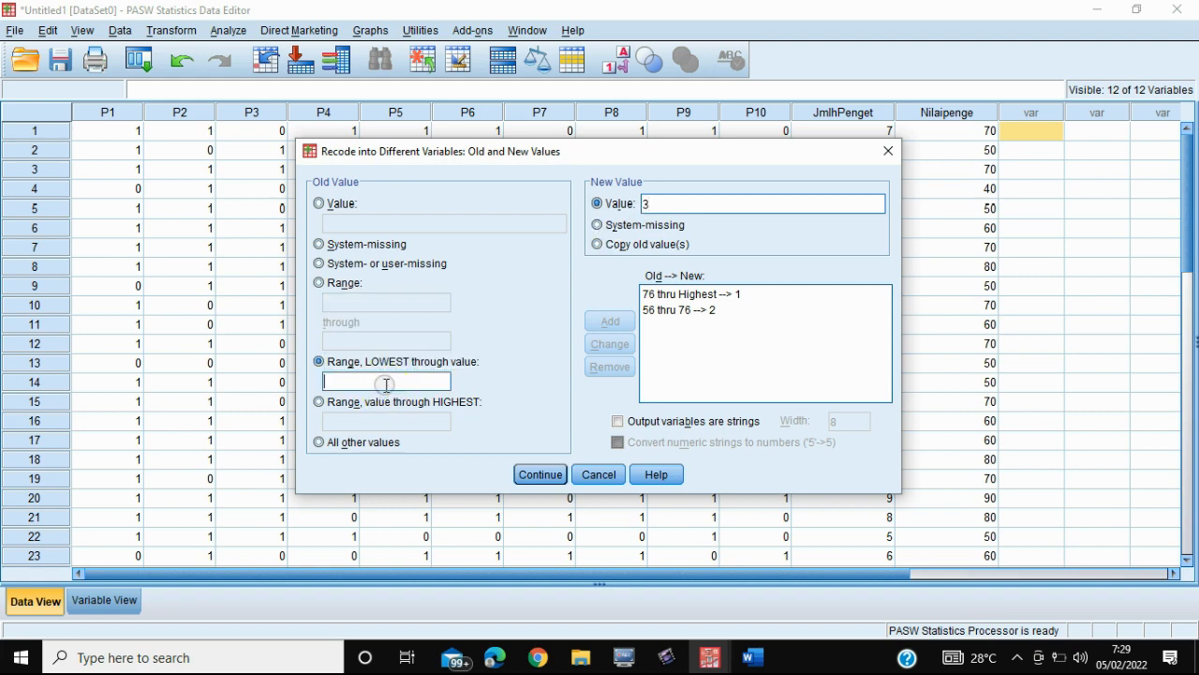
type("5")
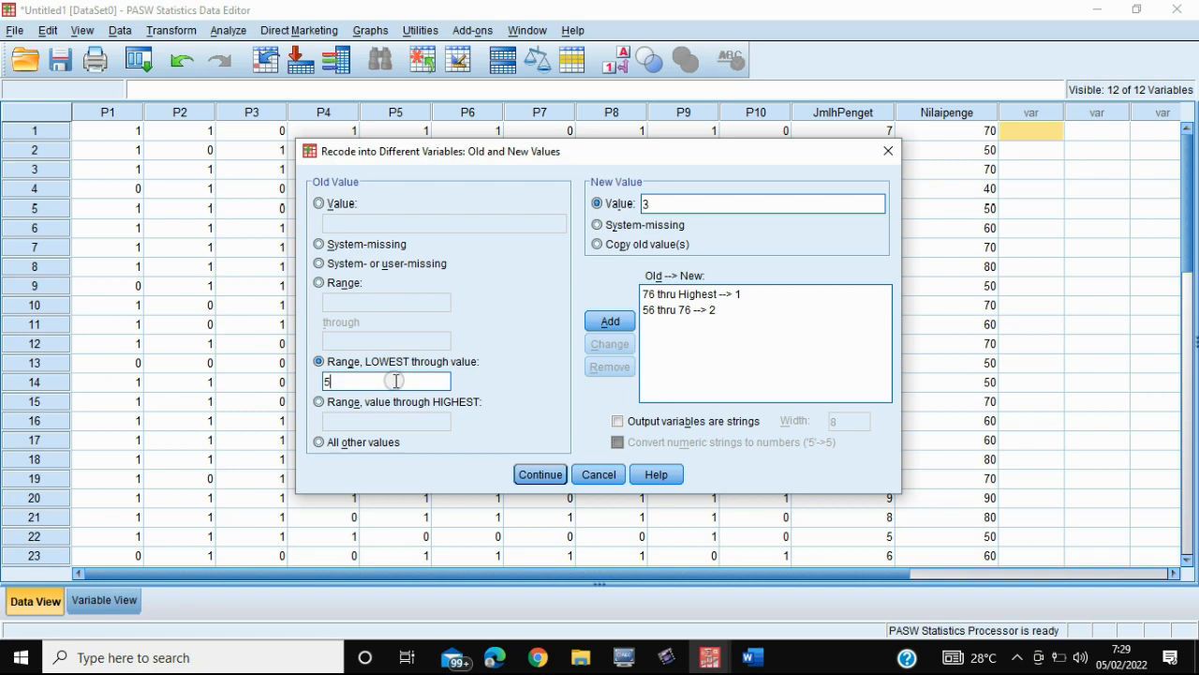
type("5")
key("BackSpace")
type("5")
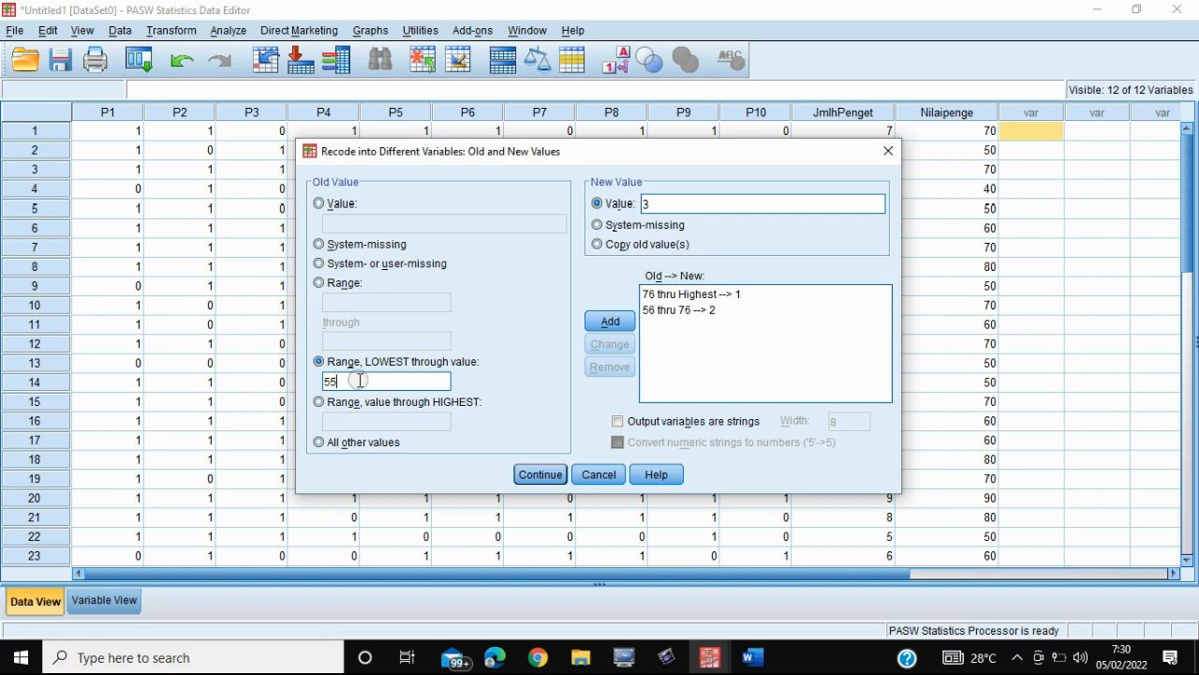
key("BackSpace")
left_click(623, 322)
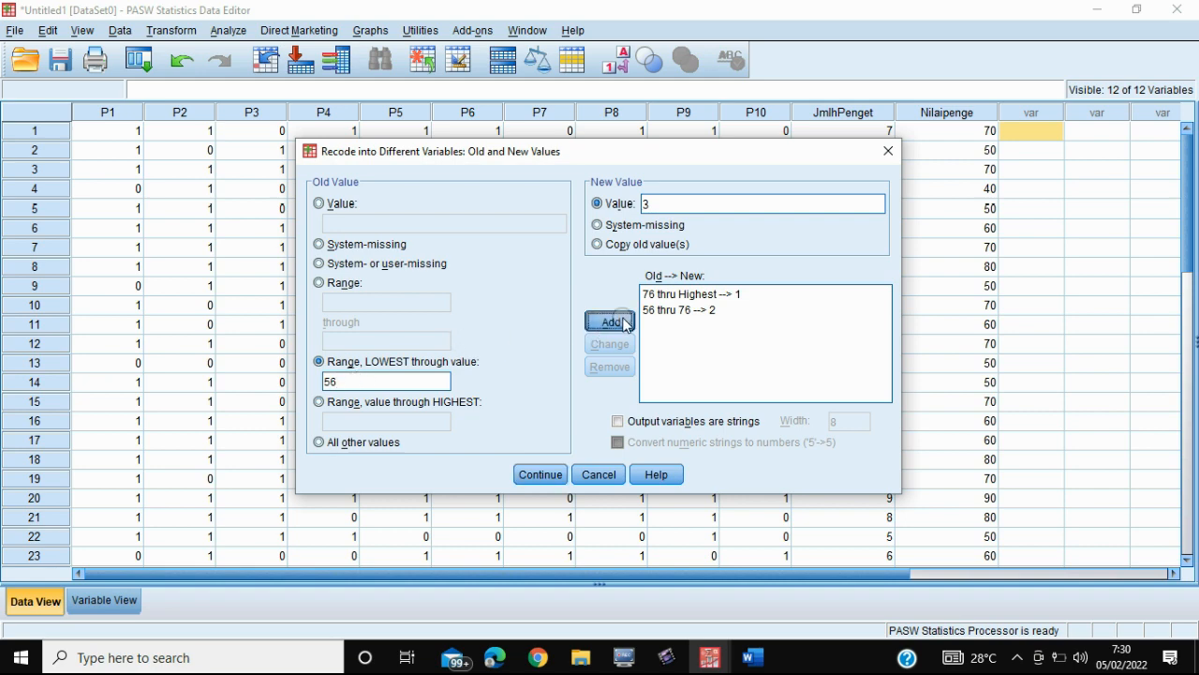
Accept the recode rules, run the recode, and return to the data editor to review the Kategpenget column
left_click(550, 476)
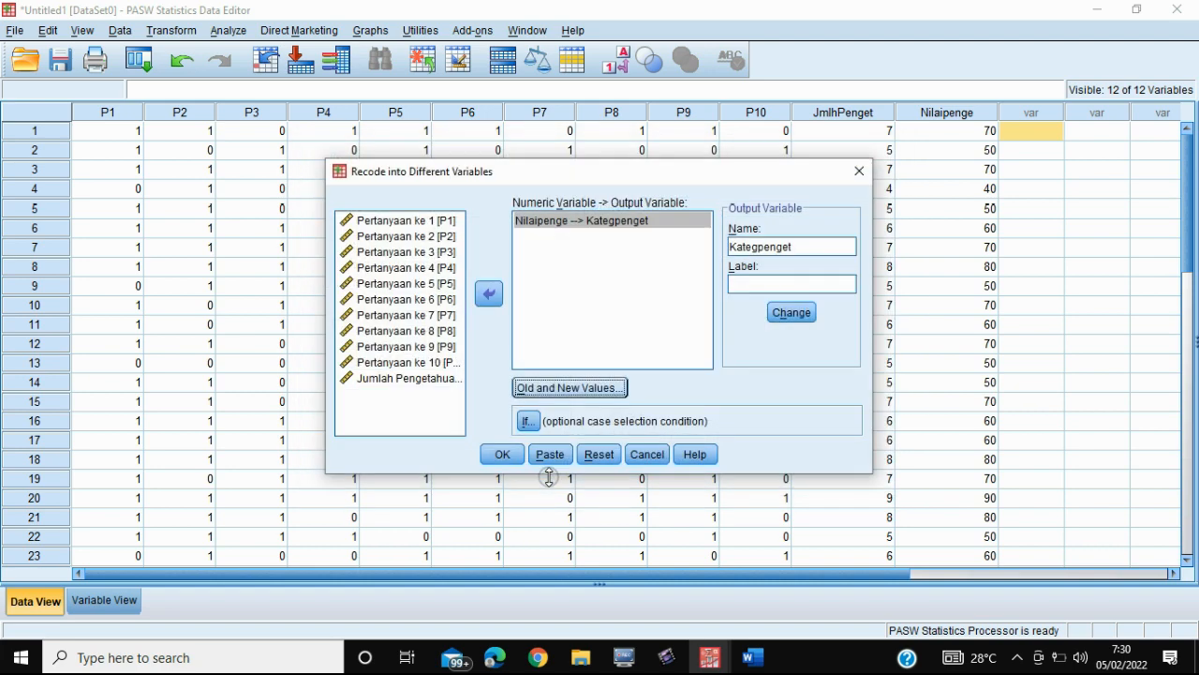
left_click(503, 463)
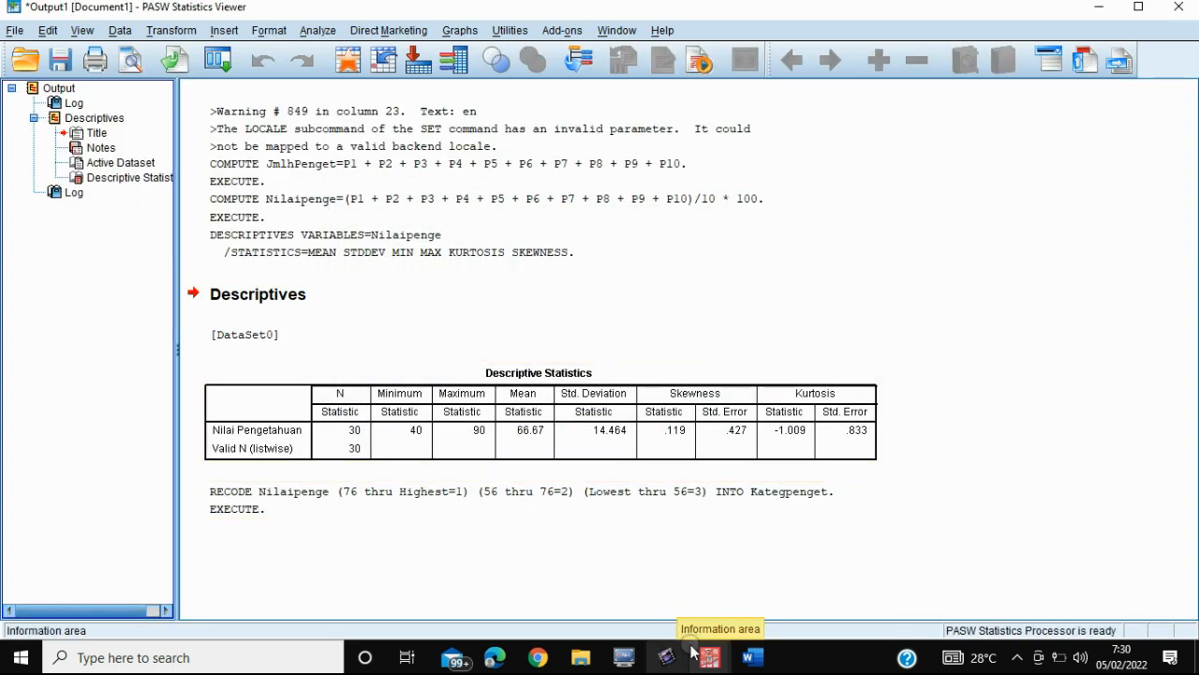
mouse_move(705, 654)
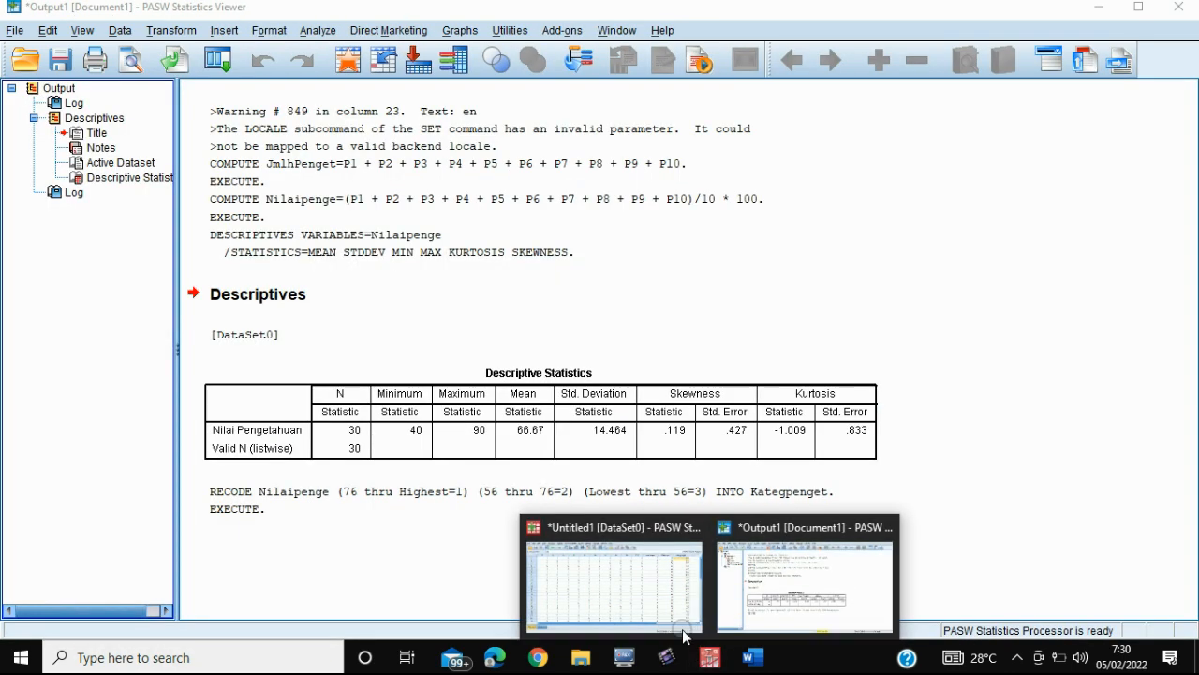
left_click(669, 609)
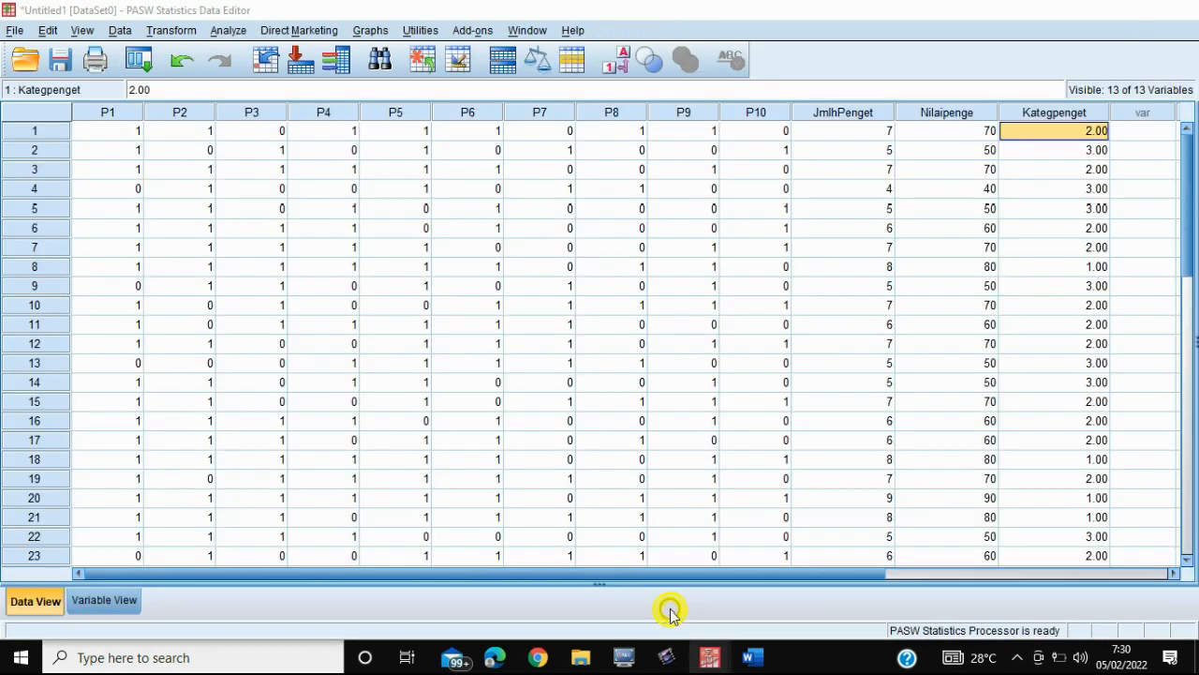
scroll(955, 305, "down", 3)
scroll(957, 306, "up", 3)
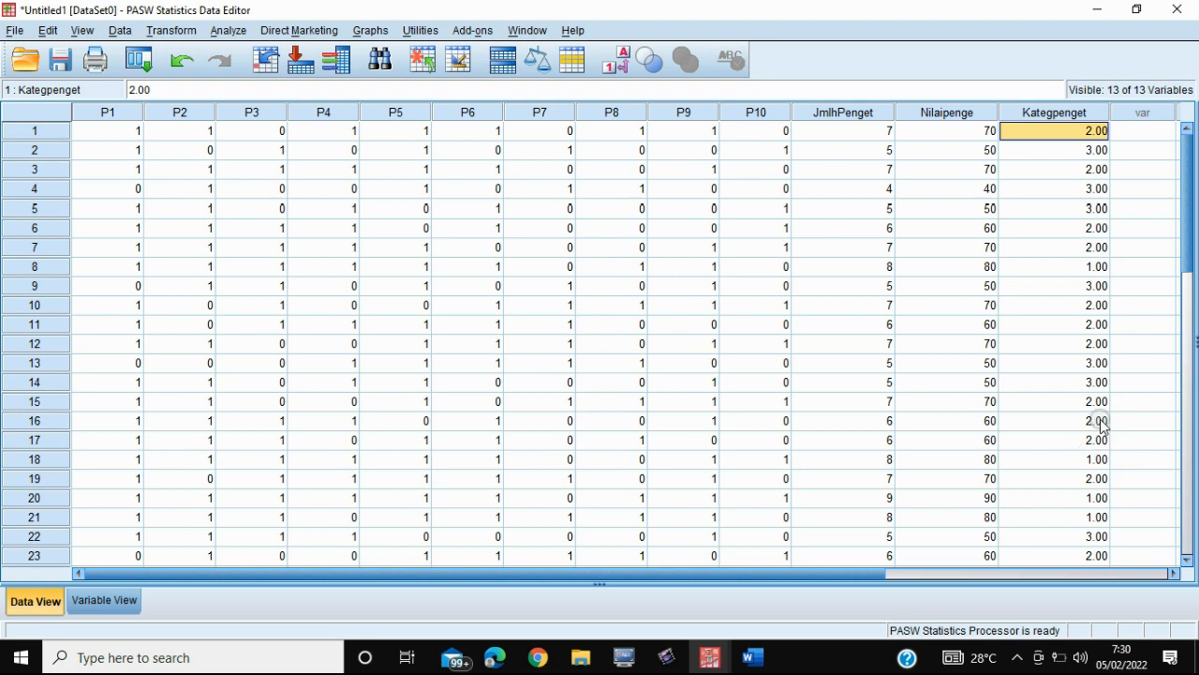
In the variable definitions, set the decimals of Kategpenget to 0 and label it "Pengetahuan ibu hamil"
left_click(95, 606)
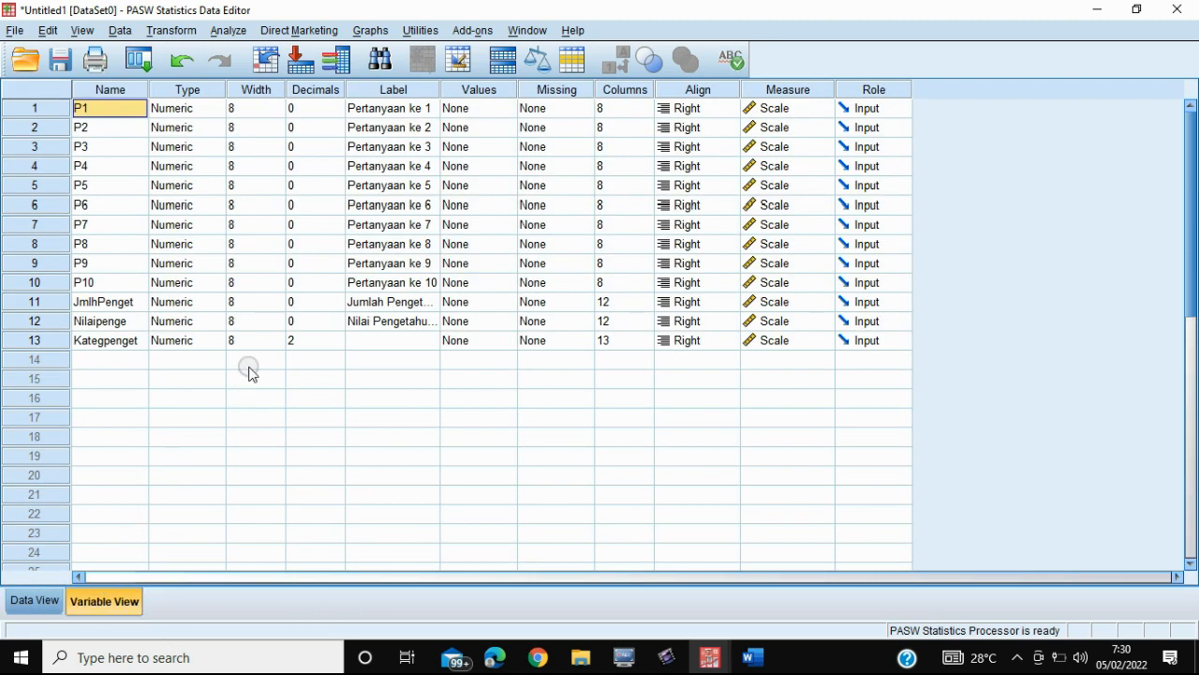
triple_click(339, 345)
left_click(416, 346)
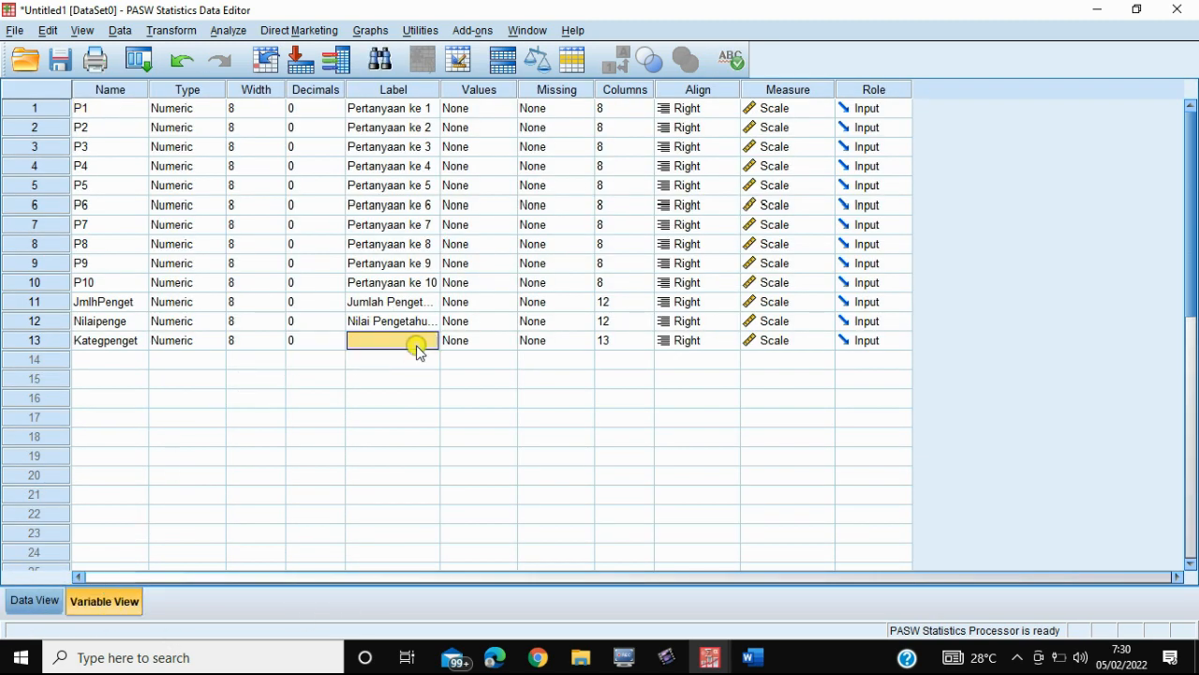
type("Penget")
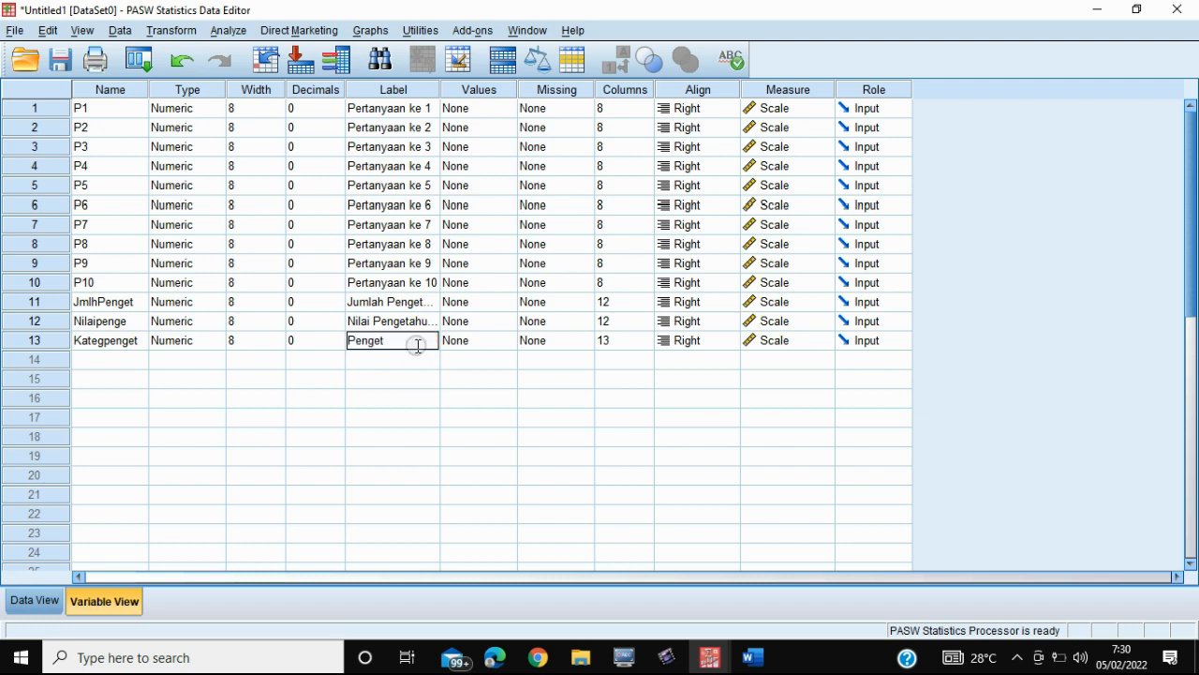
type("ahun")
type(" ibu hamil")
Open the value labels of Kategpenget and add the label "Baik" for value 1
left_click(505, 342)
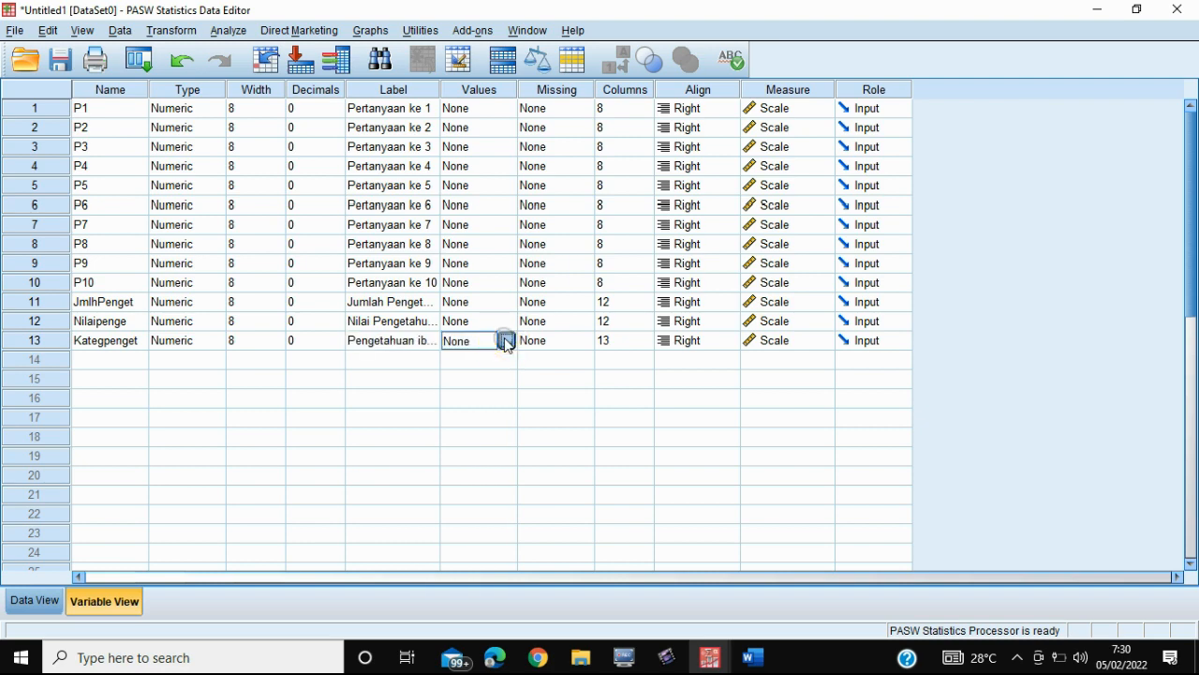
left_click(502, 340)
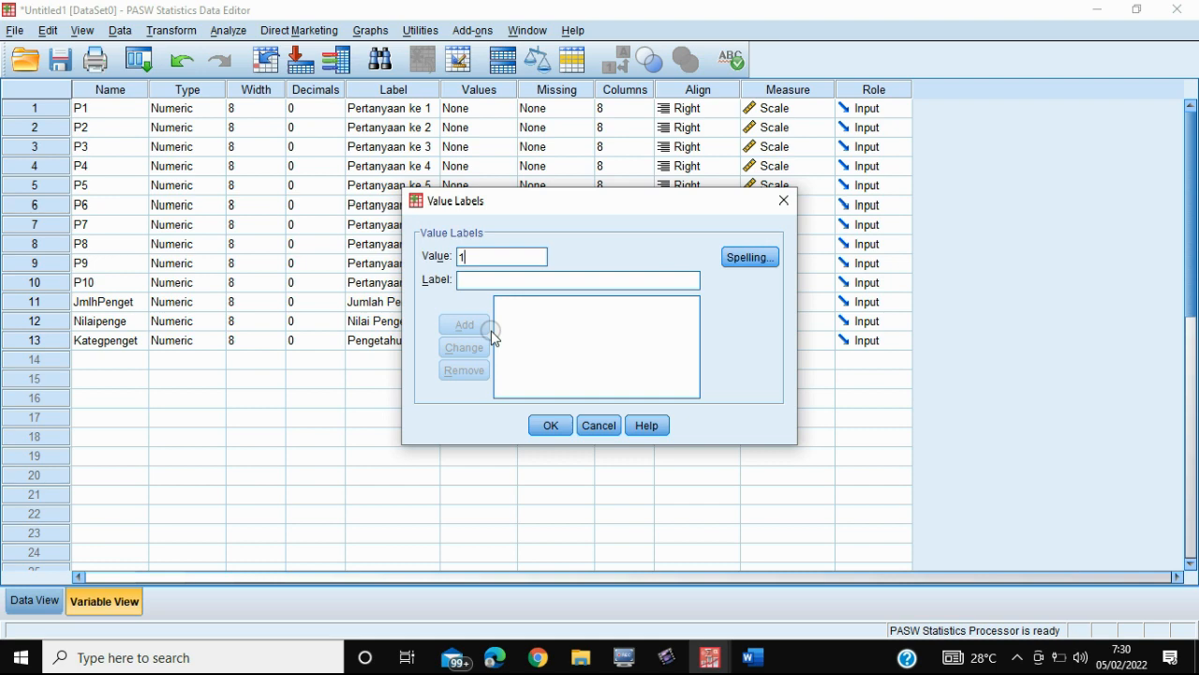
left_click(474, 279)
type("Baik")
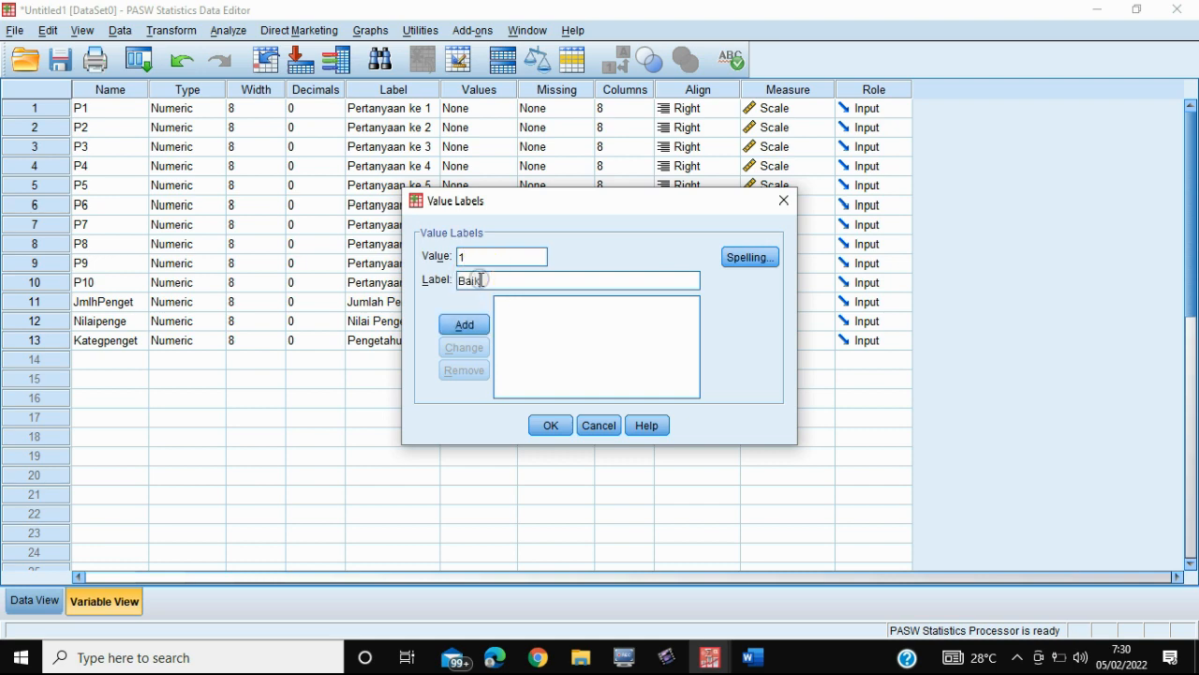
left_click(466, 324)
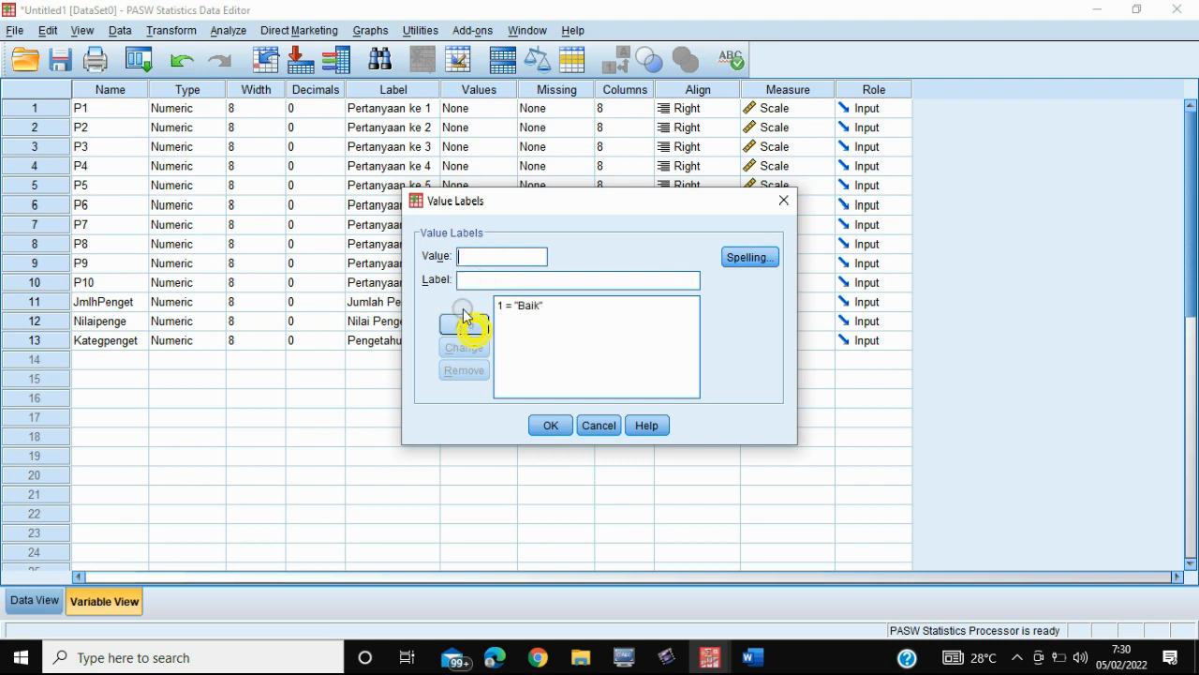
Add the value label "Cukup" for value 2 of Kategpenget
type("2")
left_click(460, 280)
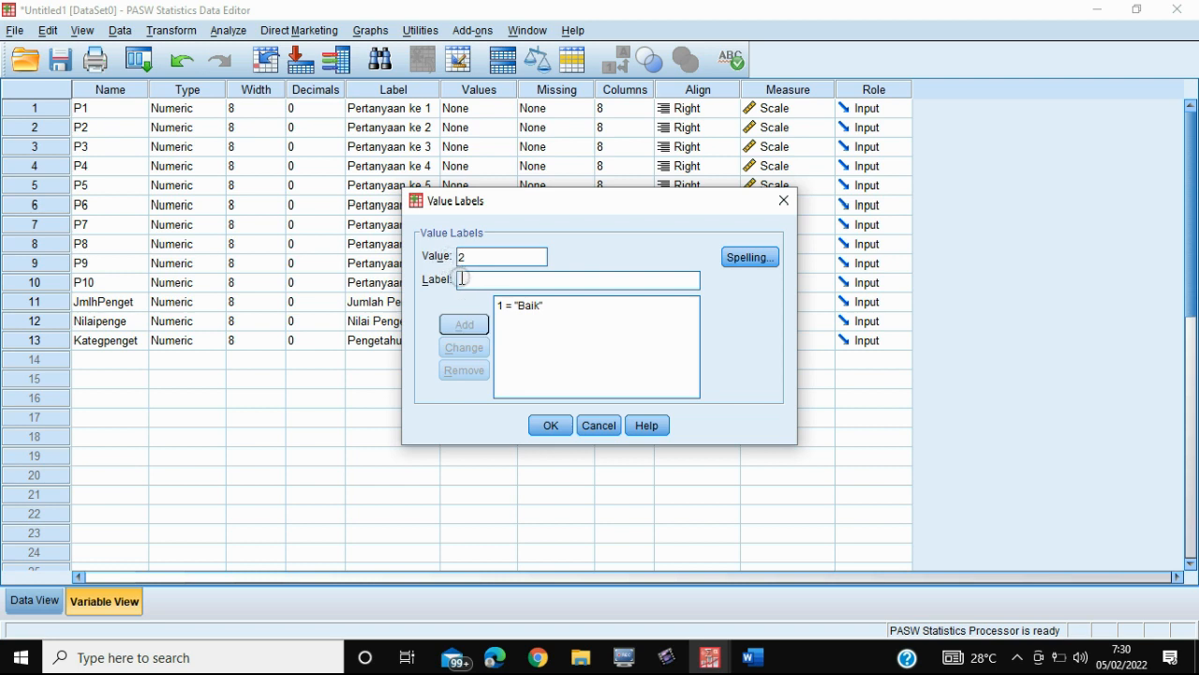
type("cukup")
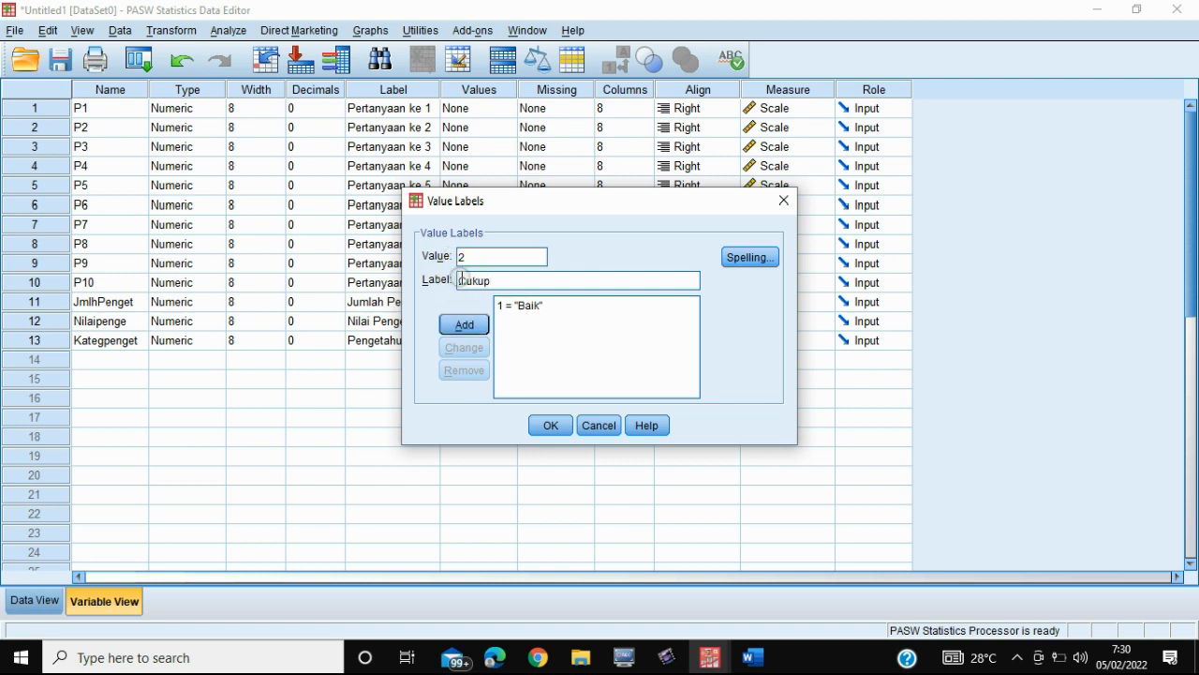
key("Return")
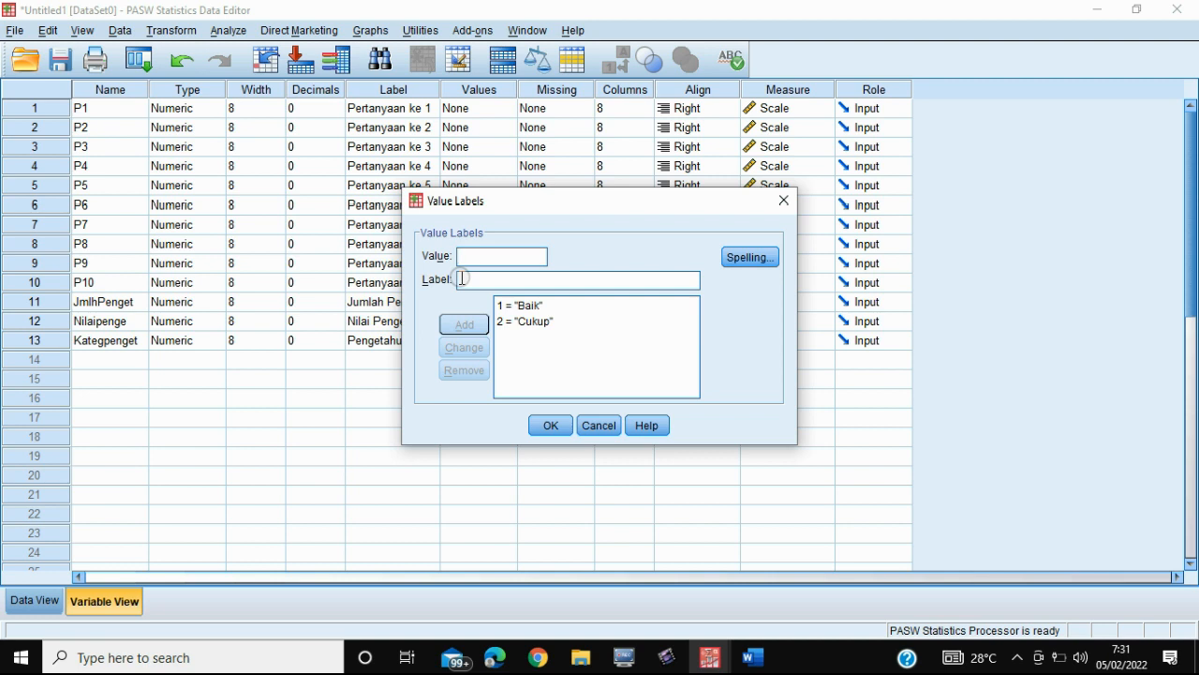
Add the value label "Kurang" for value 3 and accept the Kategpenget value labels
left_click(472, 264)
type("3")
left_click(487, 279)
type("Ku")
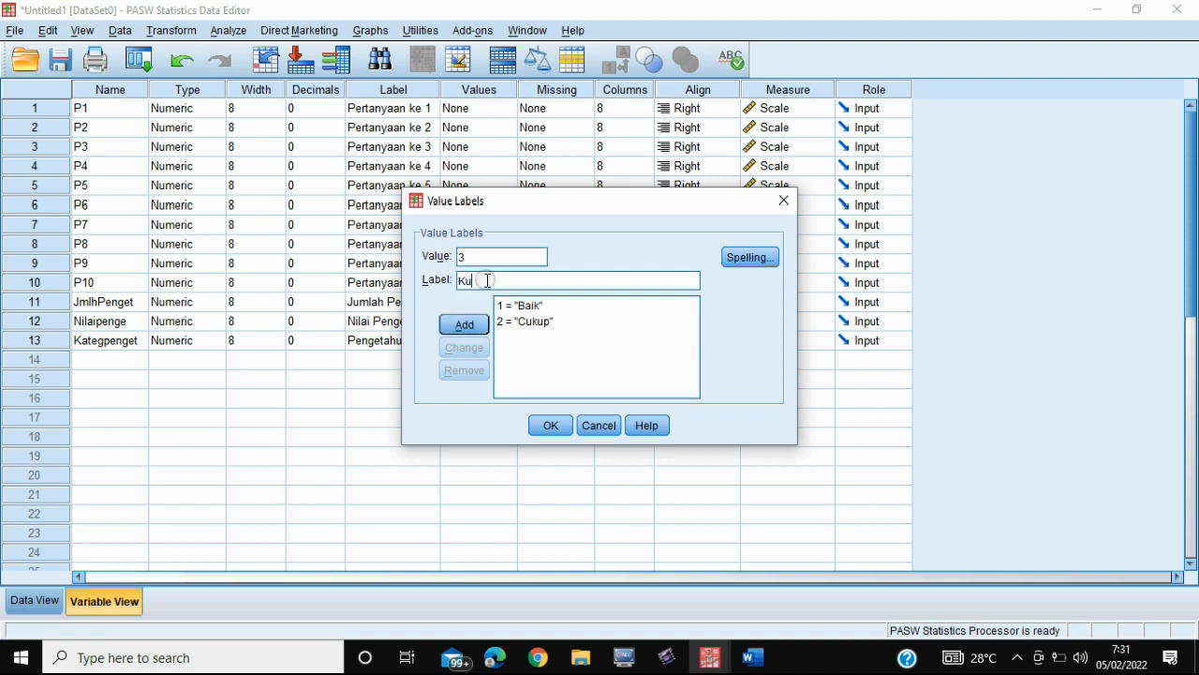
type("rang")
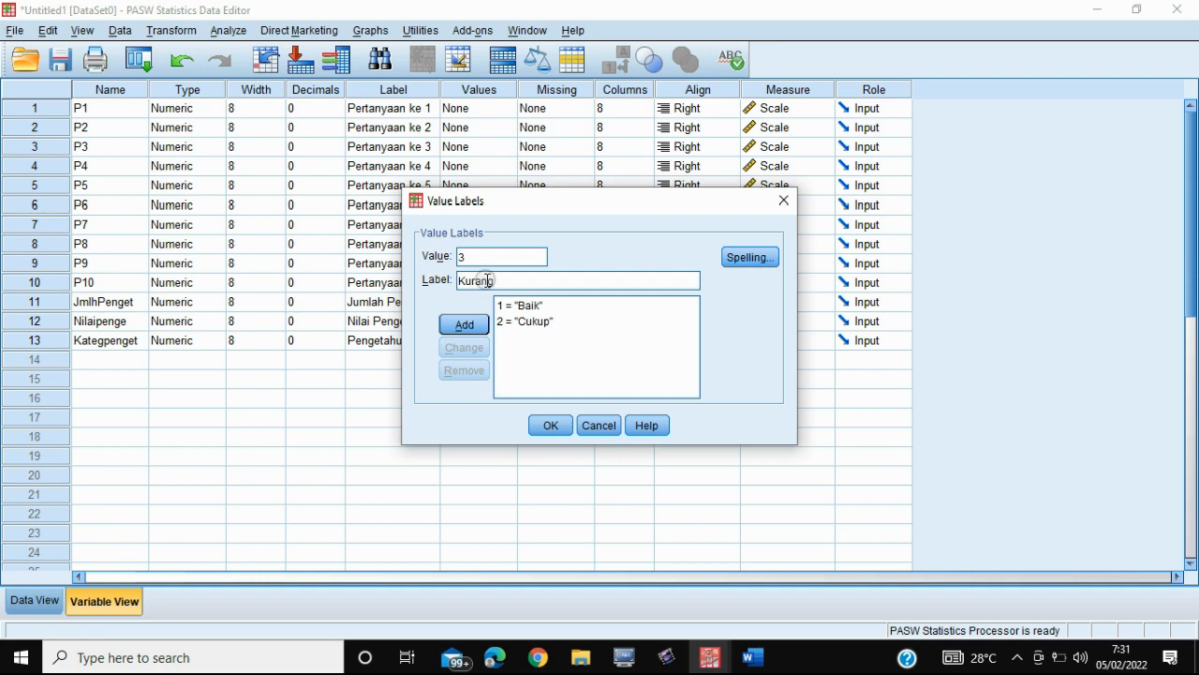
left_click(469, 324)
left_click(555, 427)
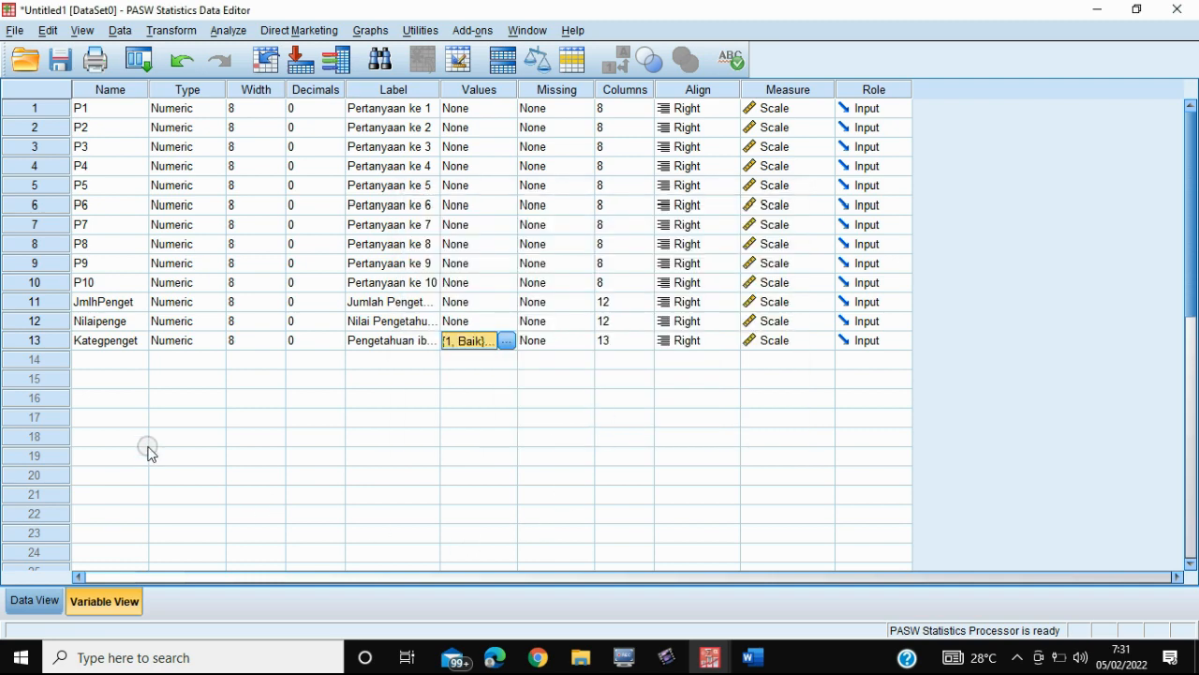
From the data view, start a Frequencies analysis and add the Pengetahuan ibu hamil variable to it
left_click(38, 600)
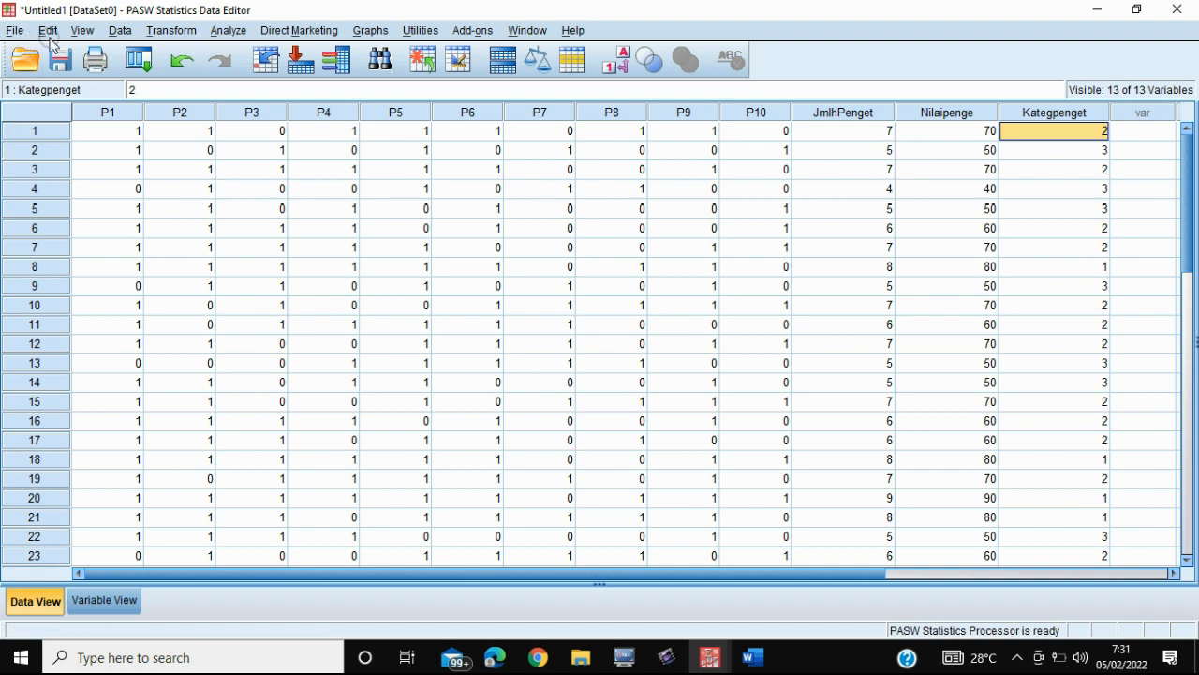
left_click(229, 31)
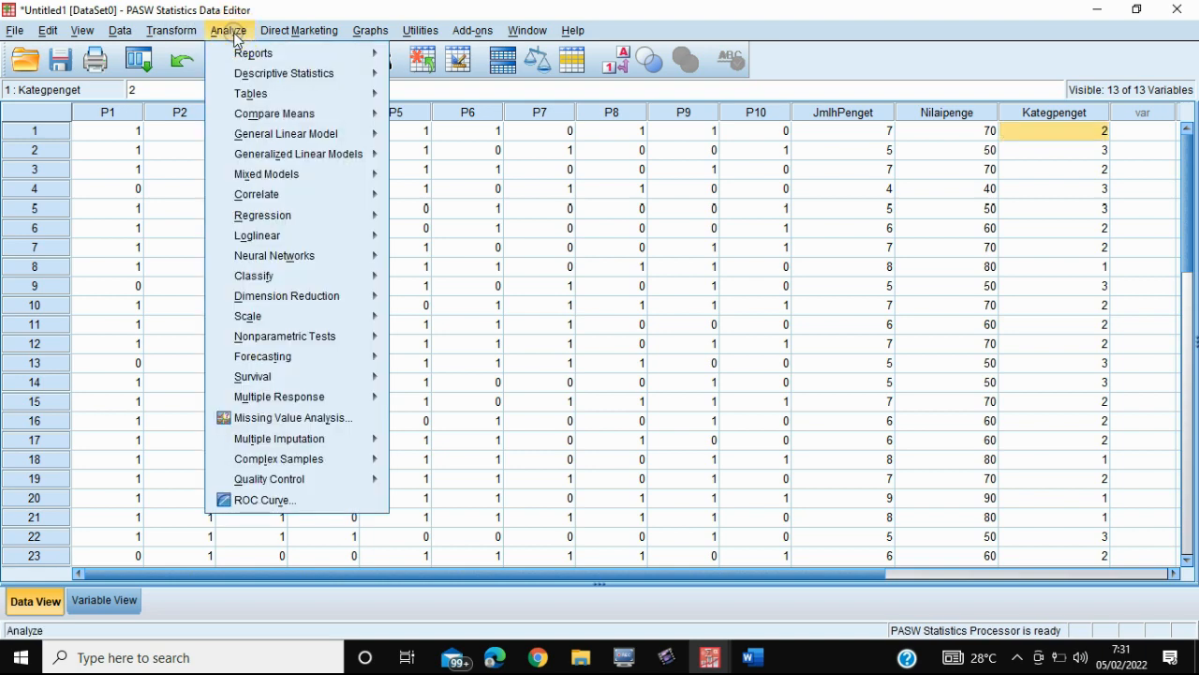
mouse_move(281, 72)
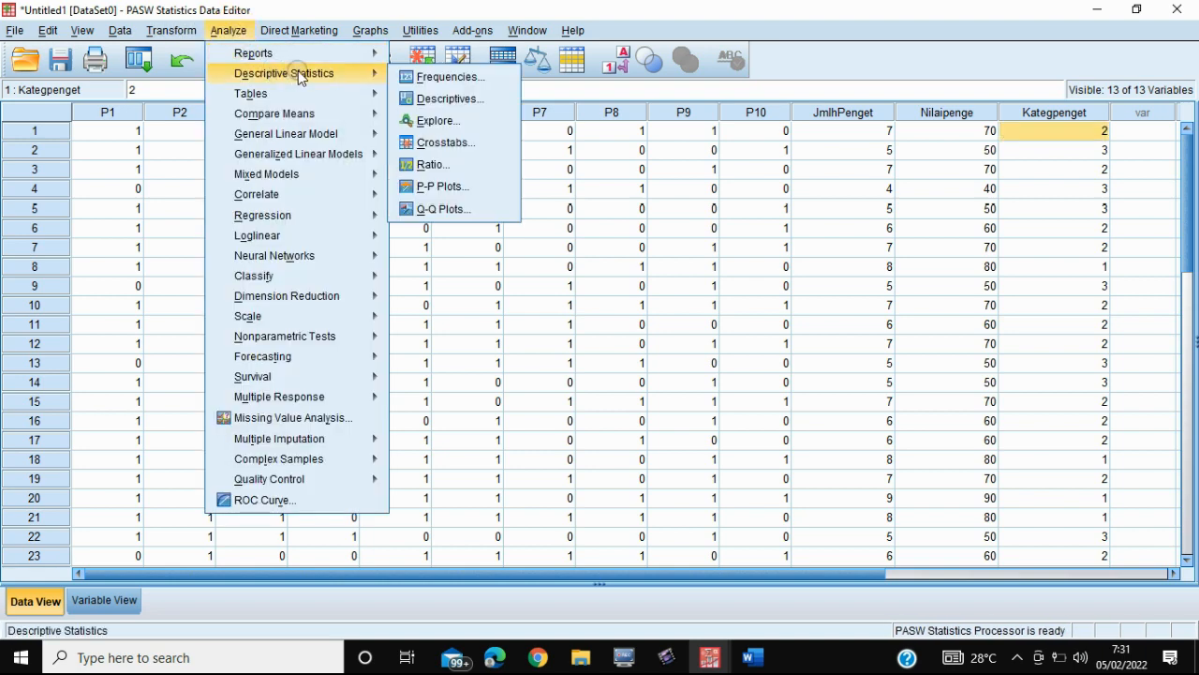
left_click(423, 72)
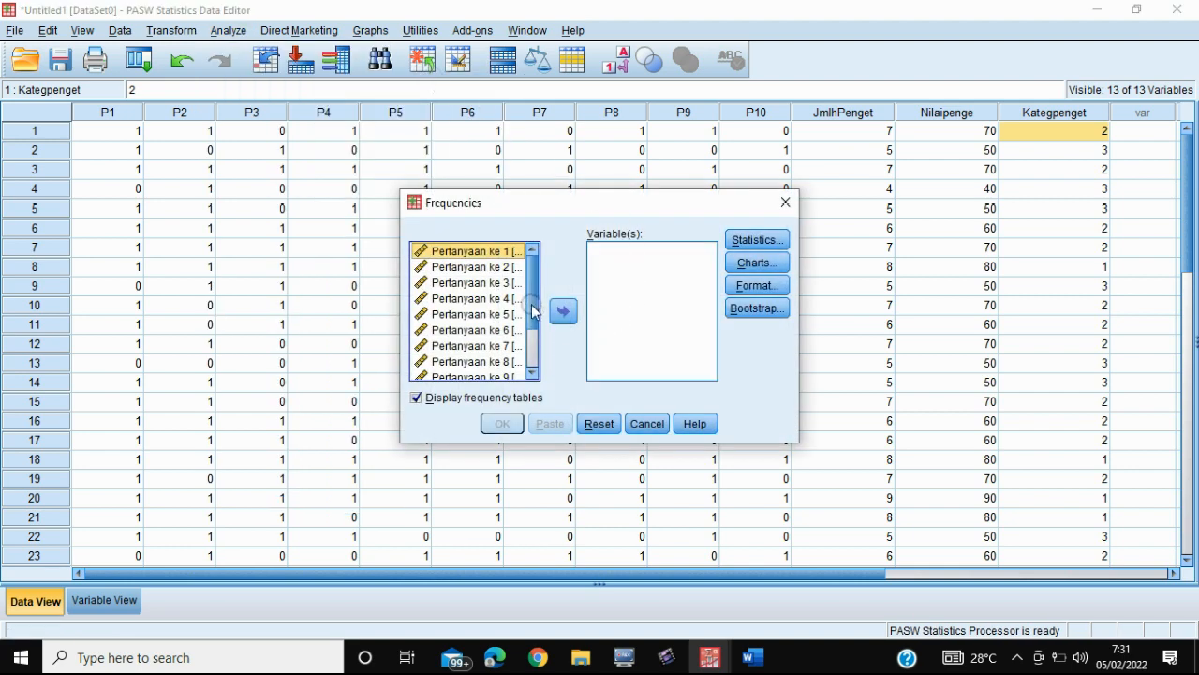
left_click(532, 310)
left_click(492, 373)
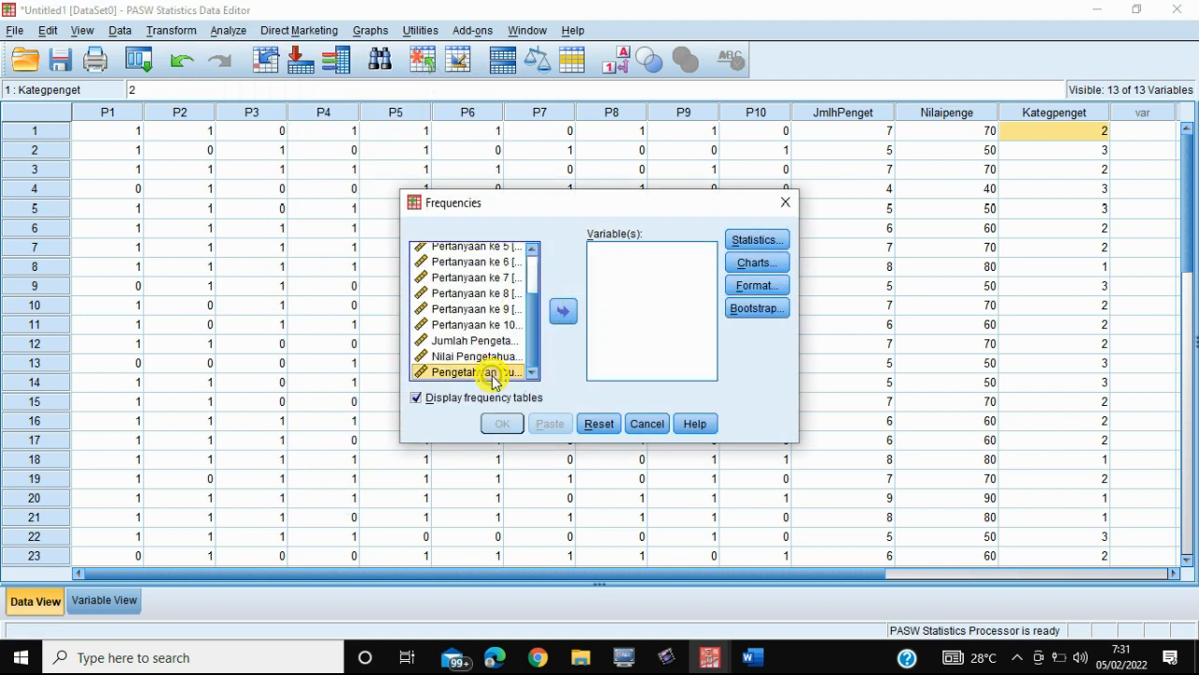
left_click(563, 310)
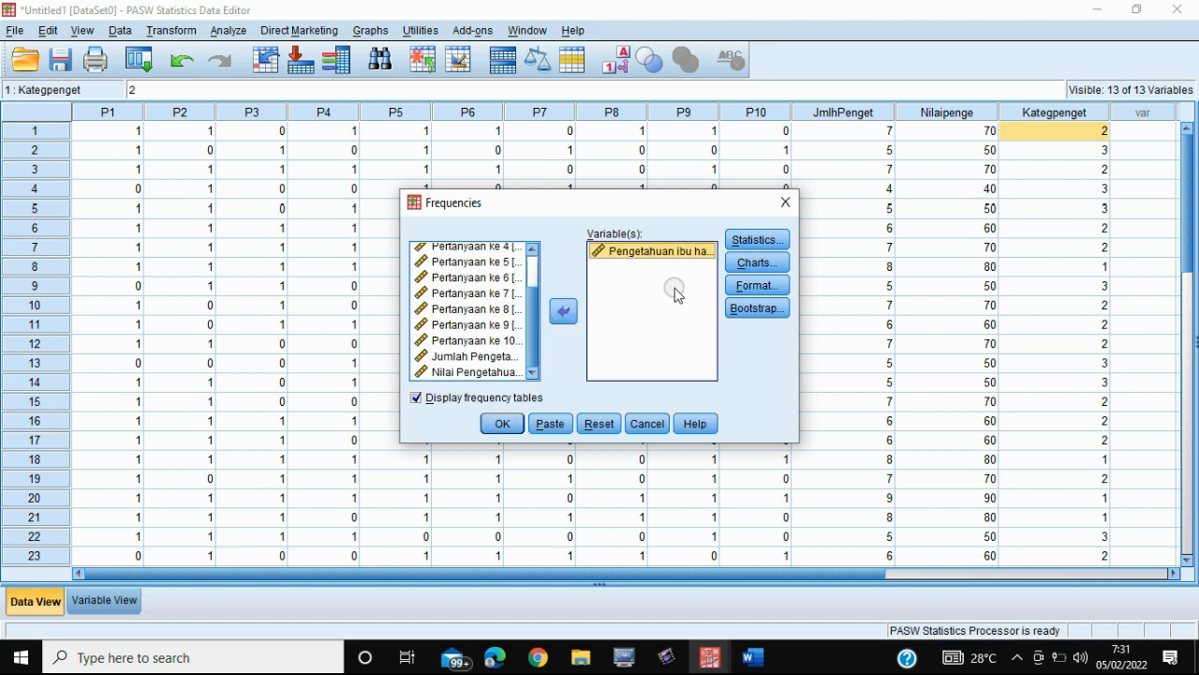
Review the statistics, chart and format options of the Frequencies analysis without changing them
left_click(767, 242)
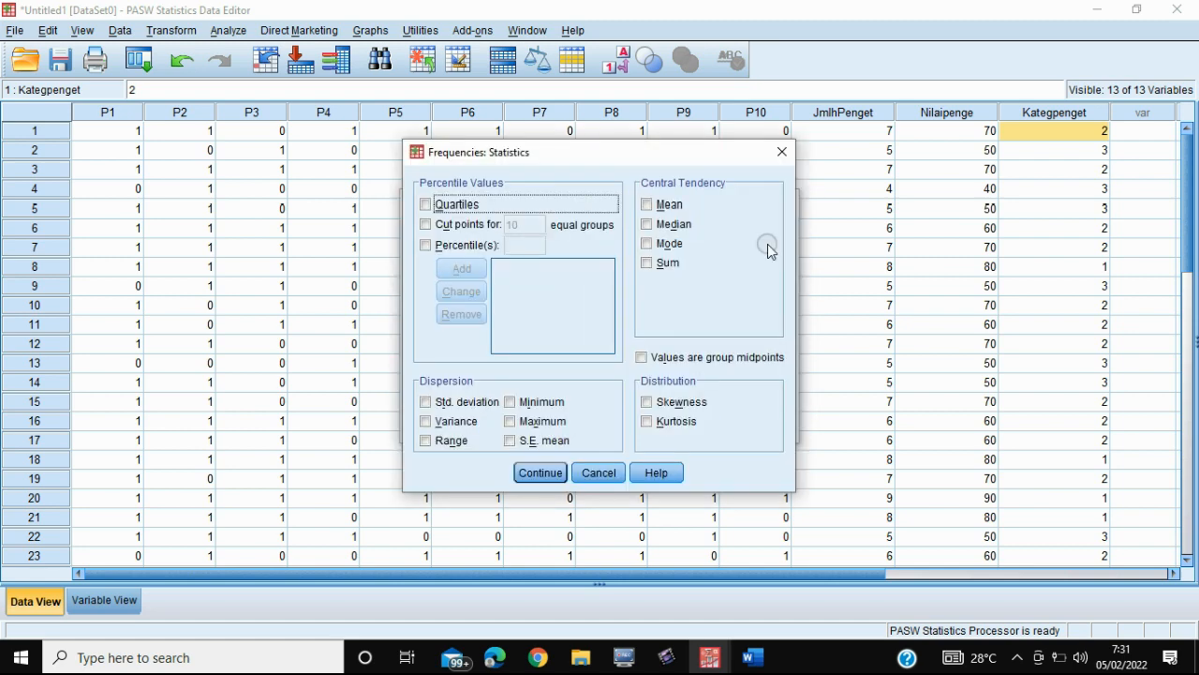
left_click(639, 244)
left_click(551, 473)
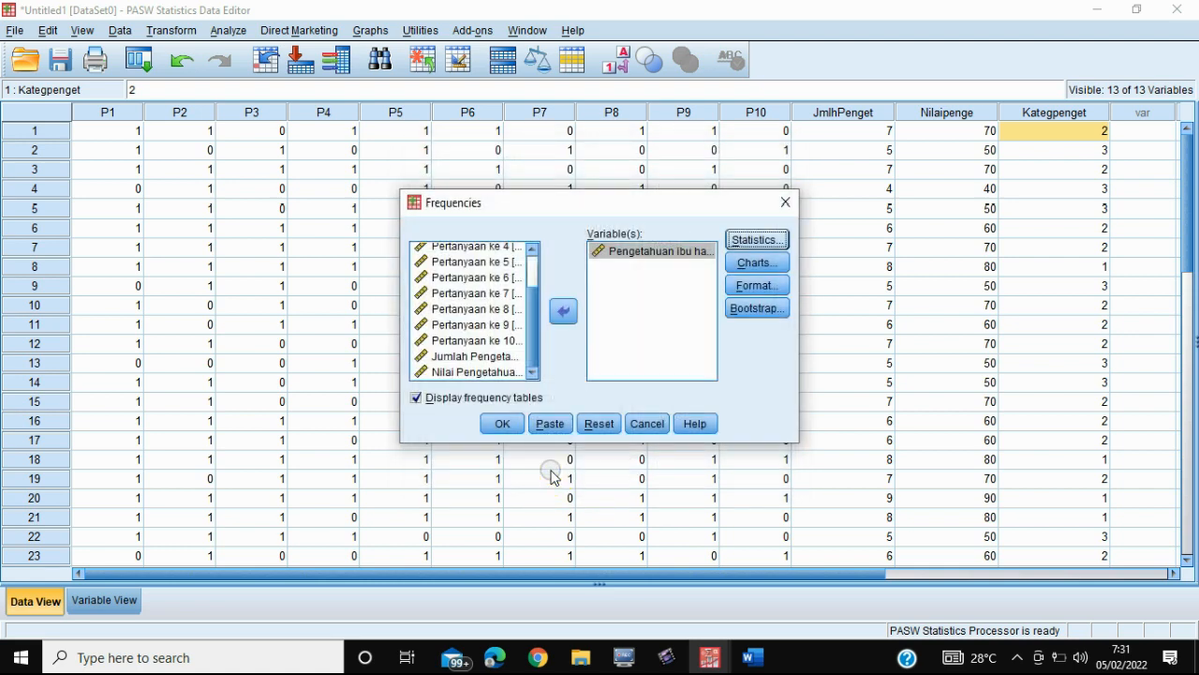
left_click(757, 265)
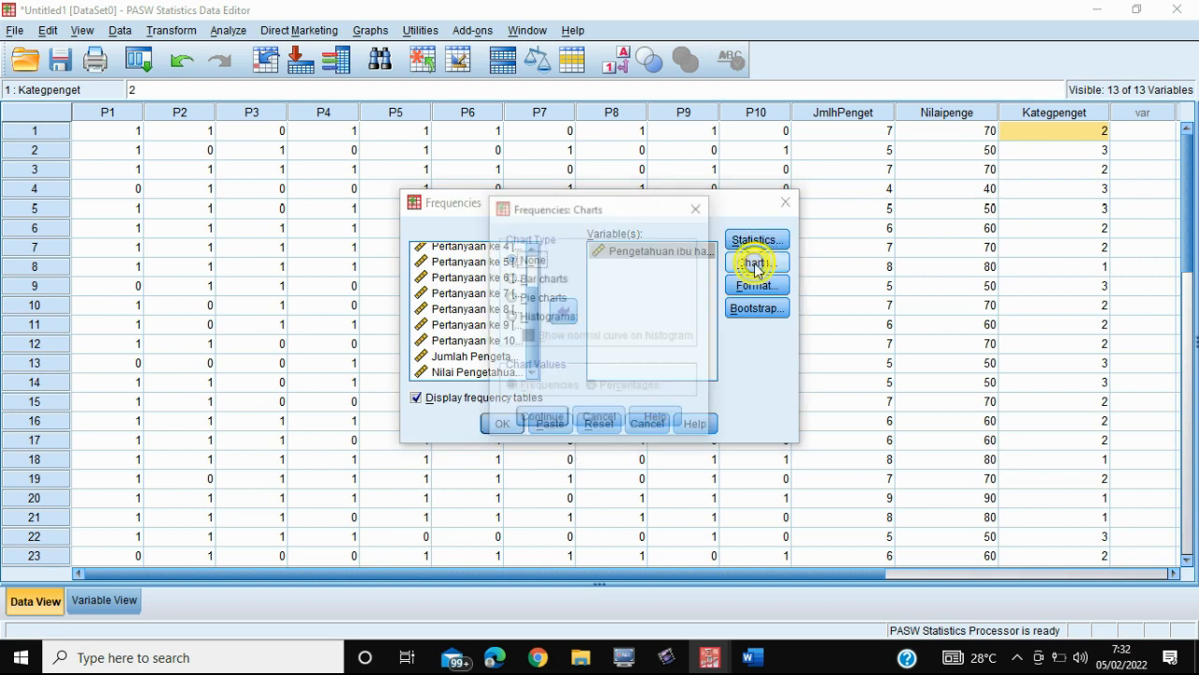
left_click(698, 206)
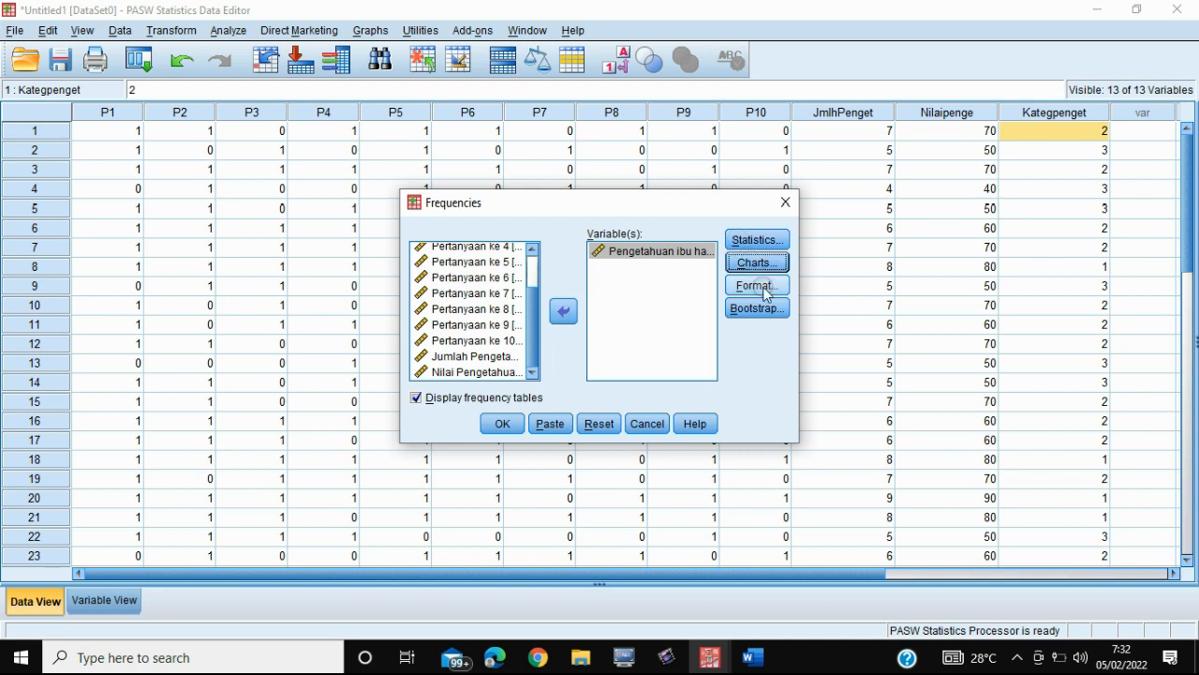
left_click(764, 288)
left_click(766, 235)
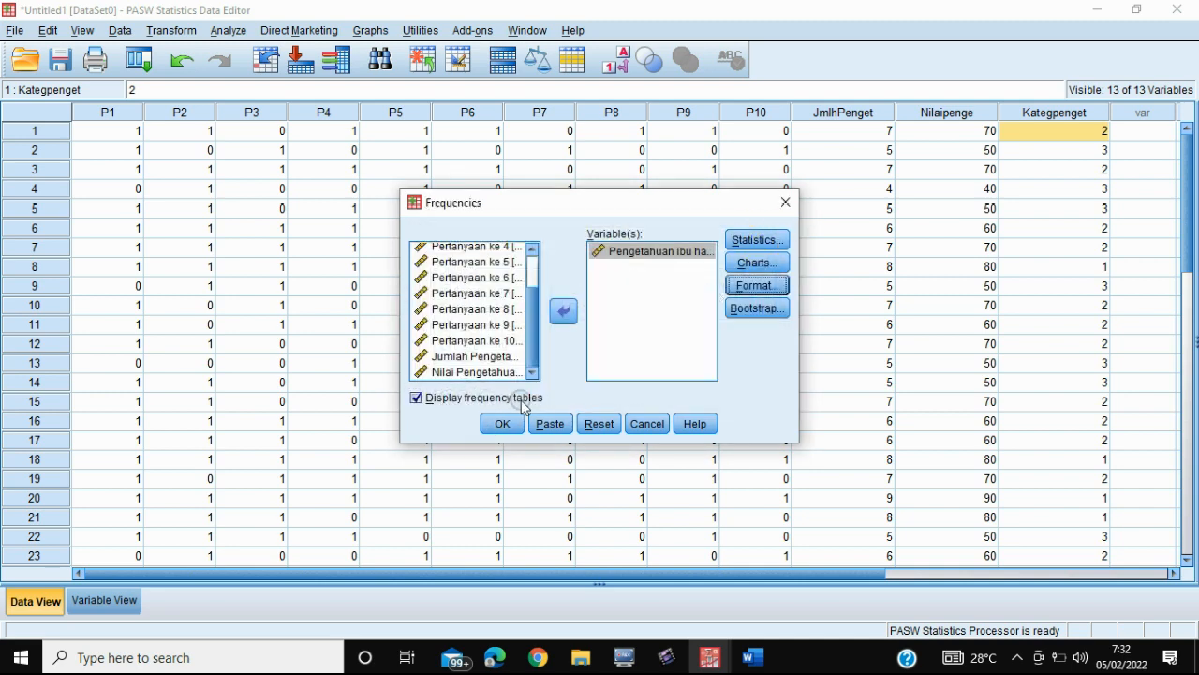
Run the frequency analysis of the knowledge categories and return to the data editor
left_click(504, 424)
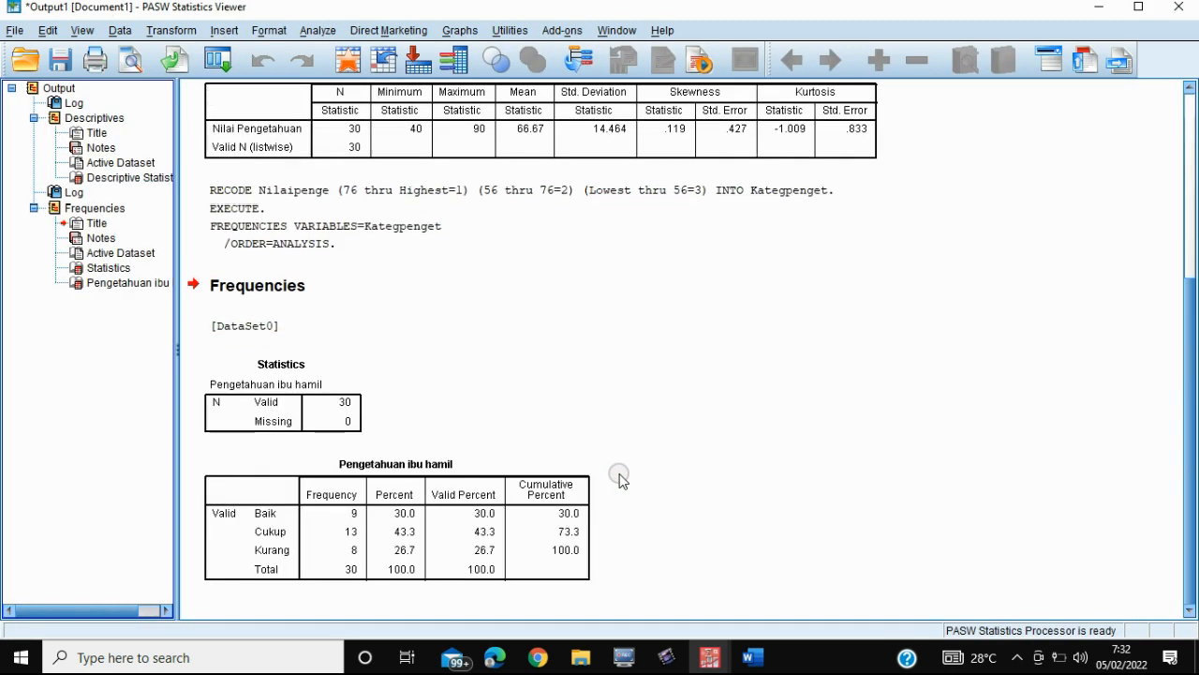
left_click(335, 520)
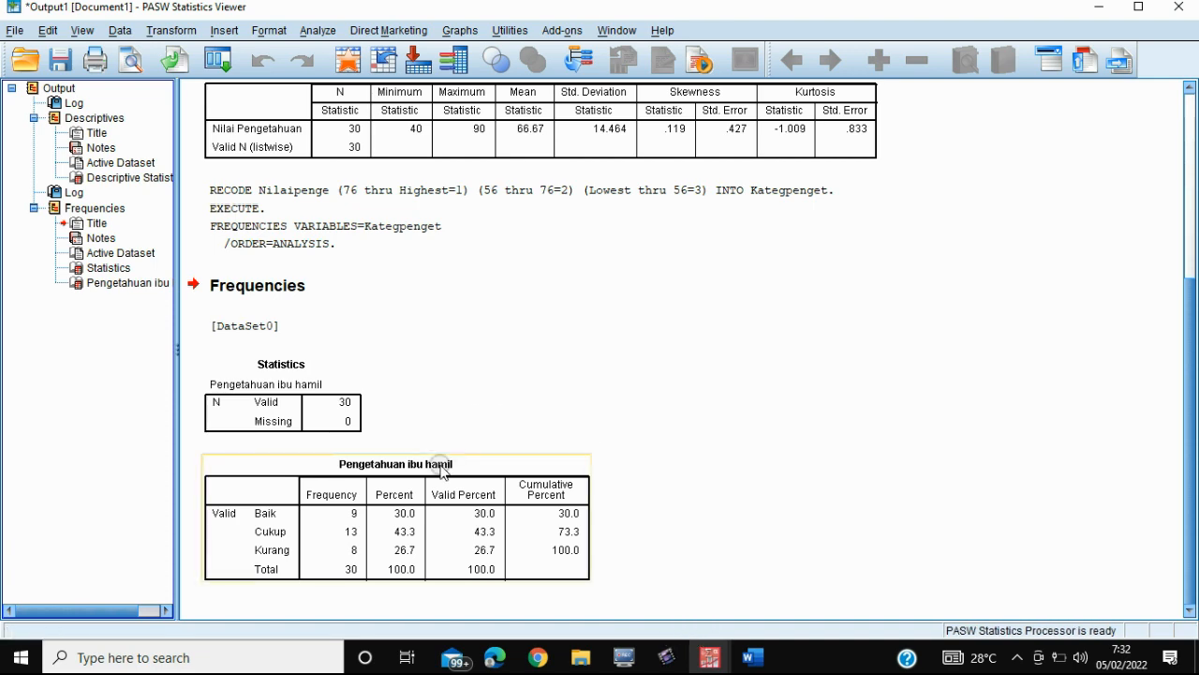
mouse_move(714, 662)
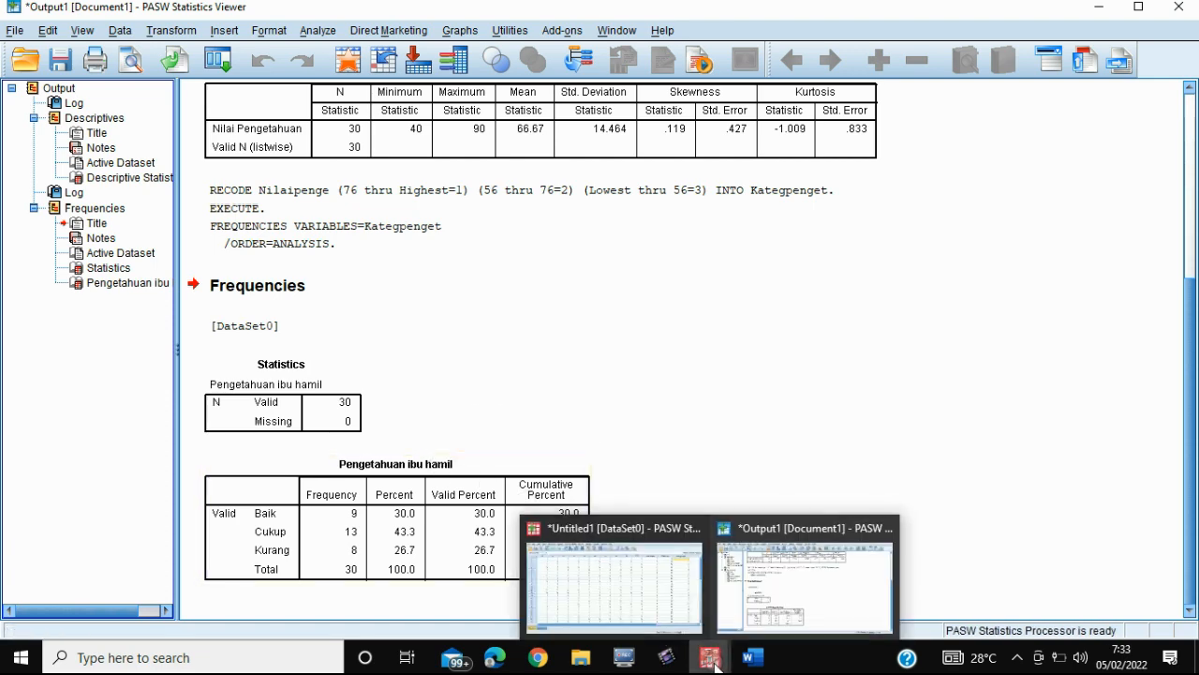
left_click(660, 608)
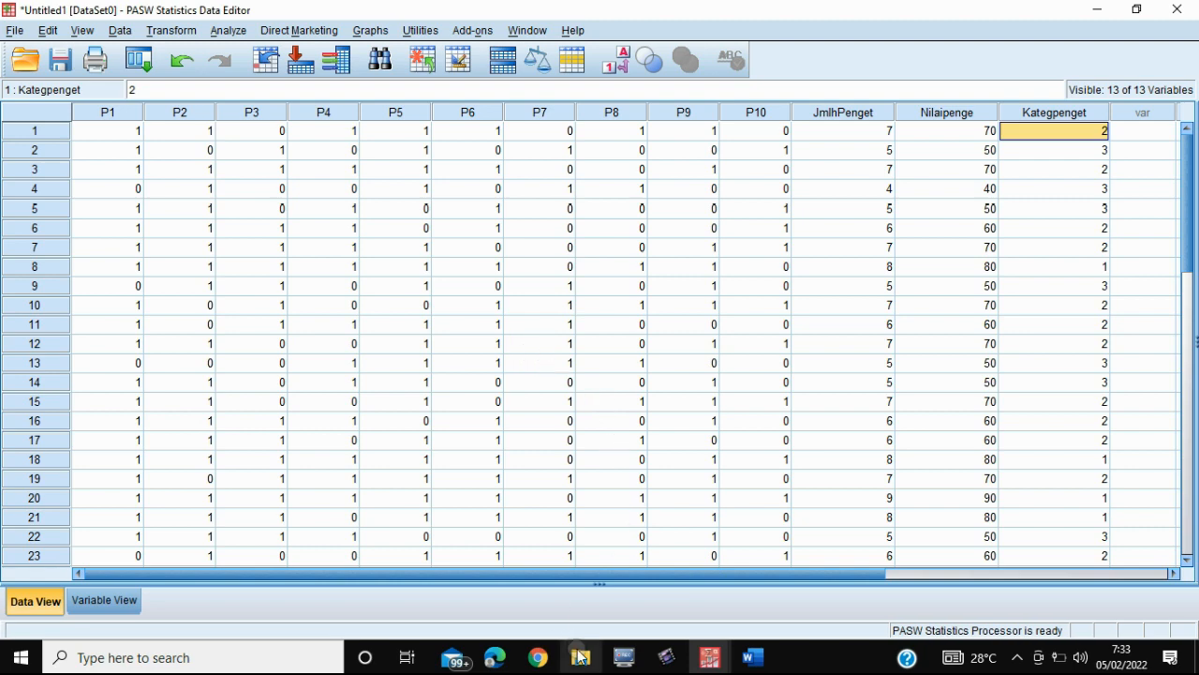
Switch to File Explorer and look for the setup application in the Setup folder of SPSS1_18 ok on drive C
mouse_move(581, 659)
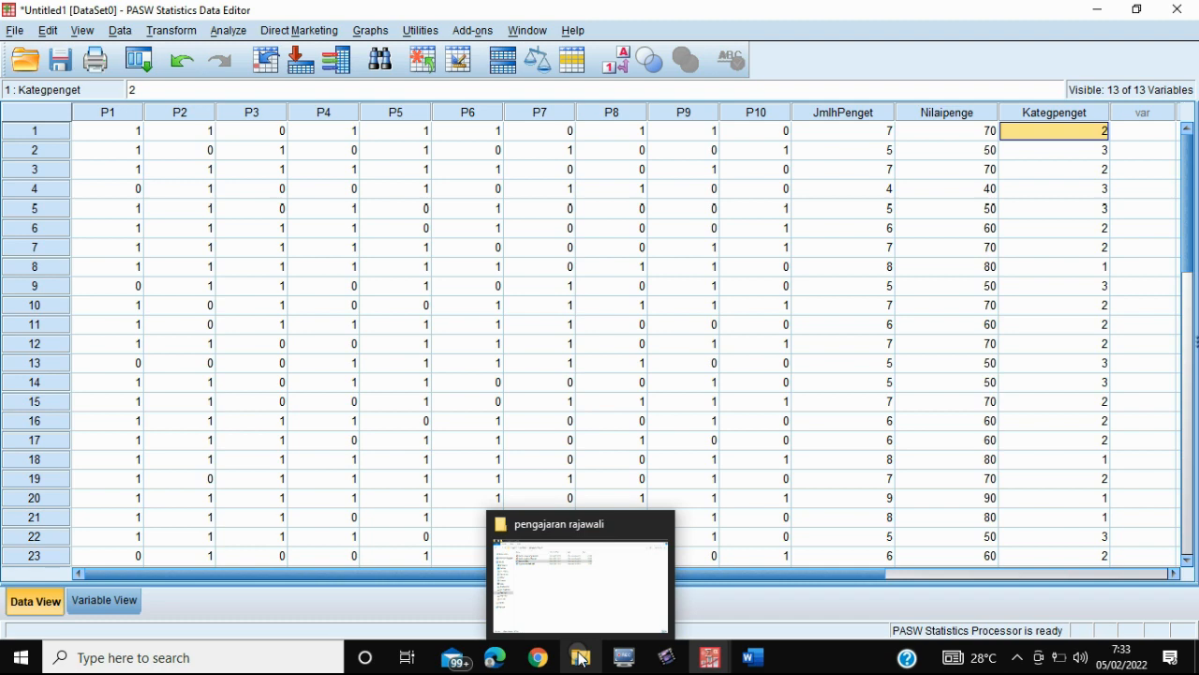
left_click(581, 659)
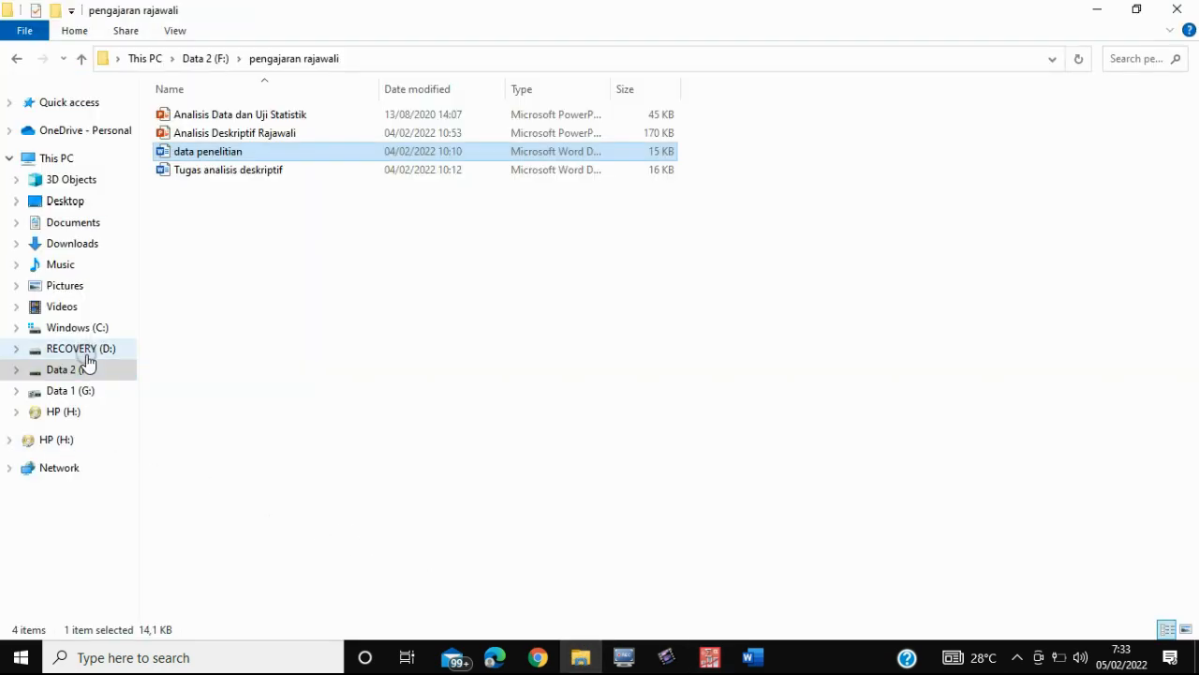
left_click(82, 330)
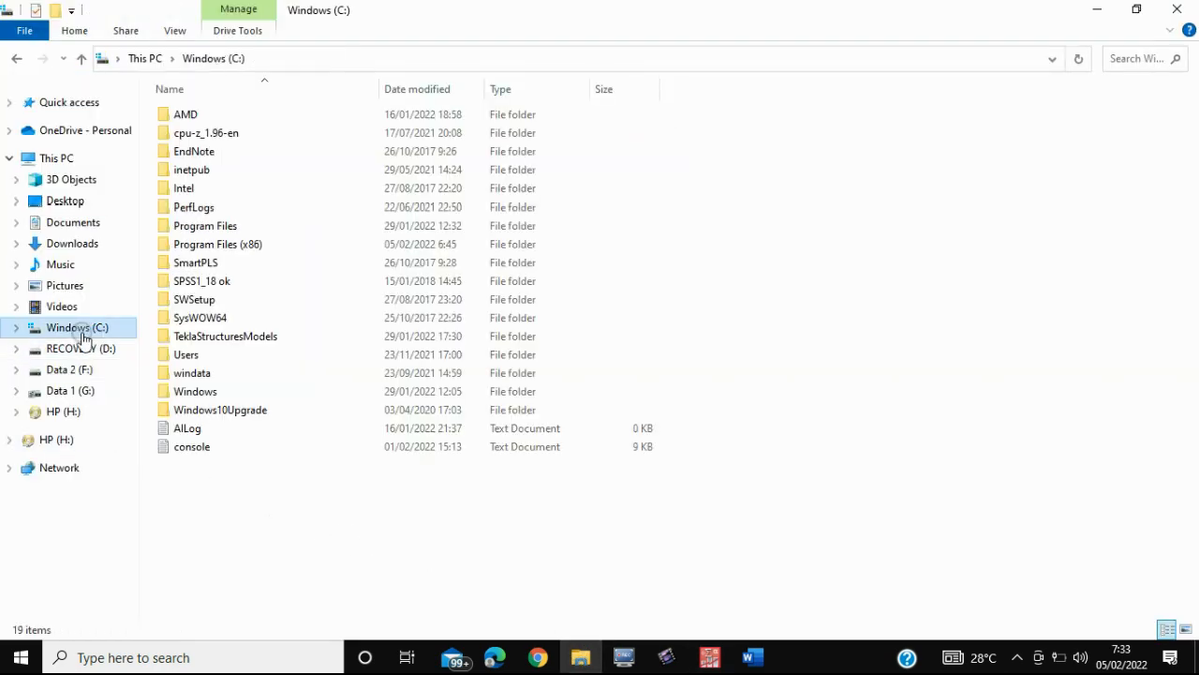
left_click(223, 283)
double_click(223, 283)
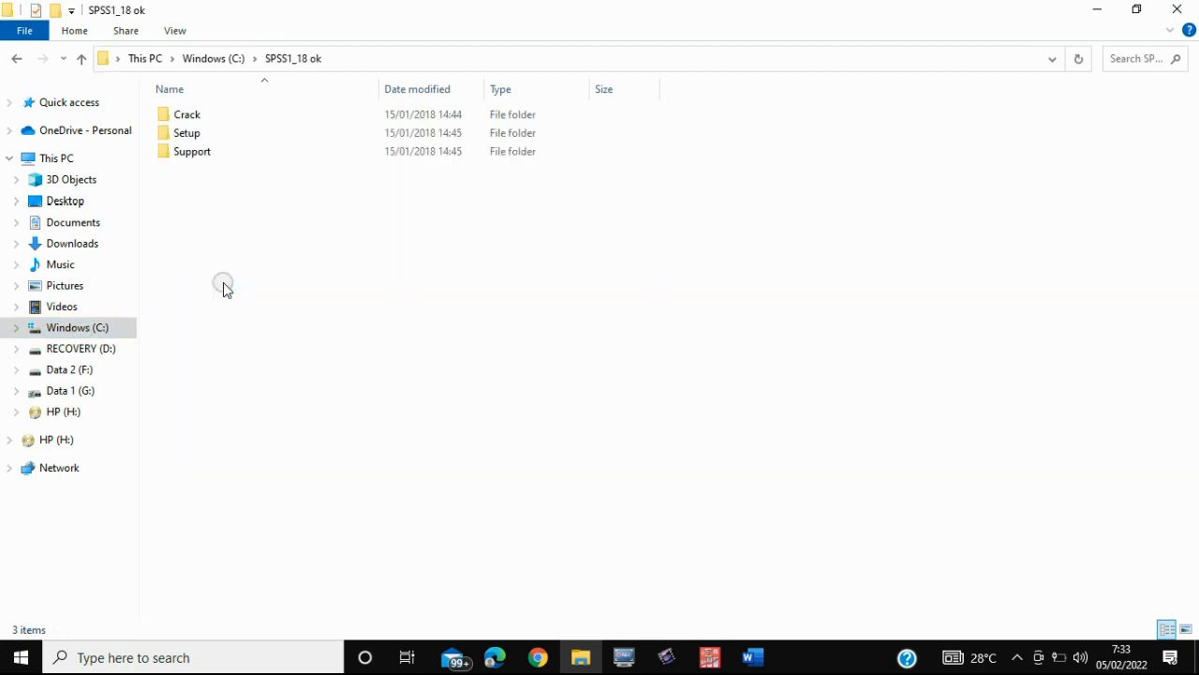
double_click(190, 138)
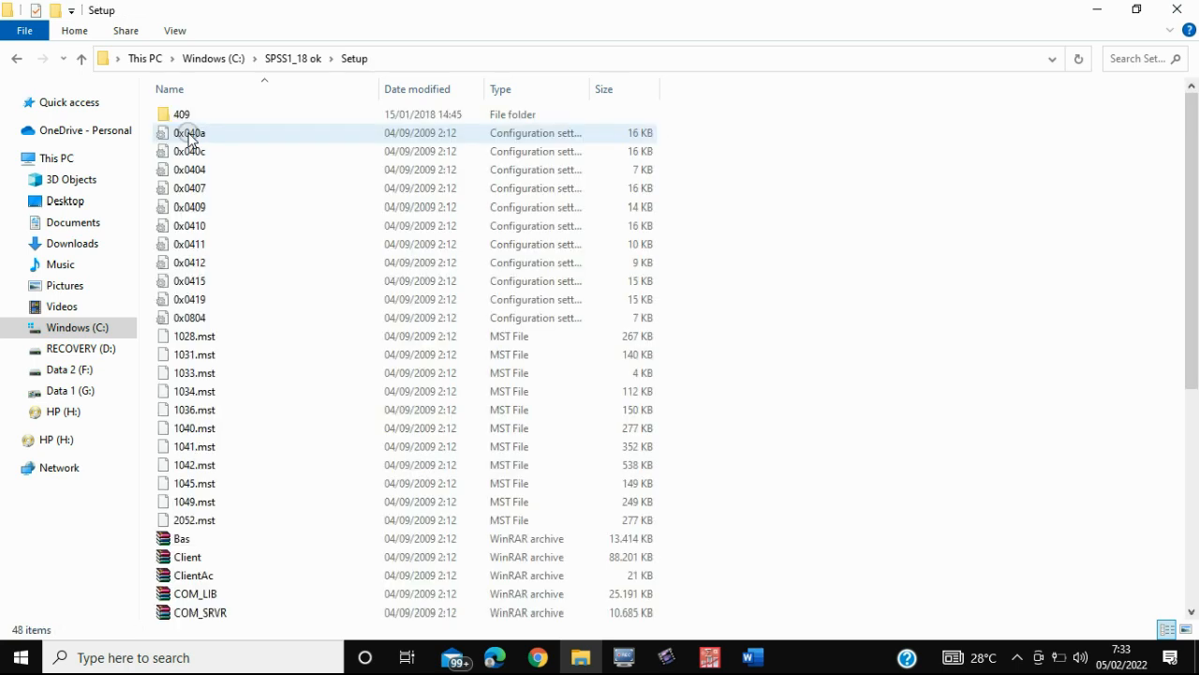
scroll(293, 426, "down", 7)
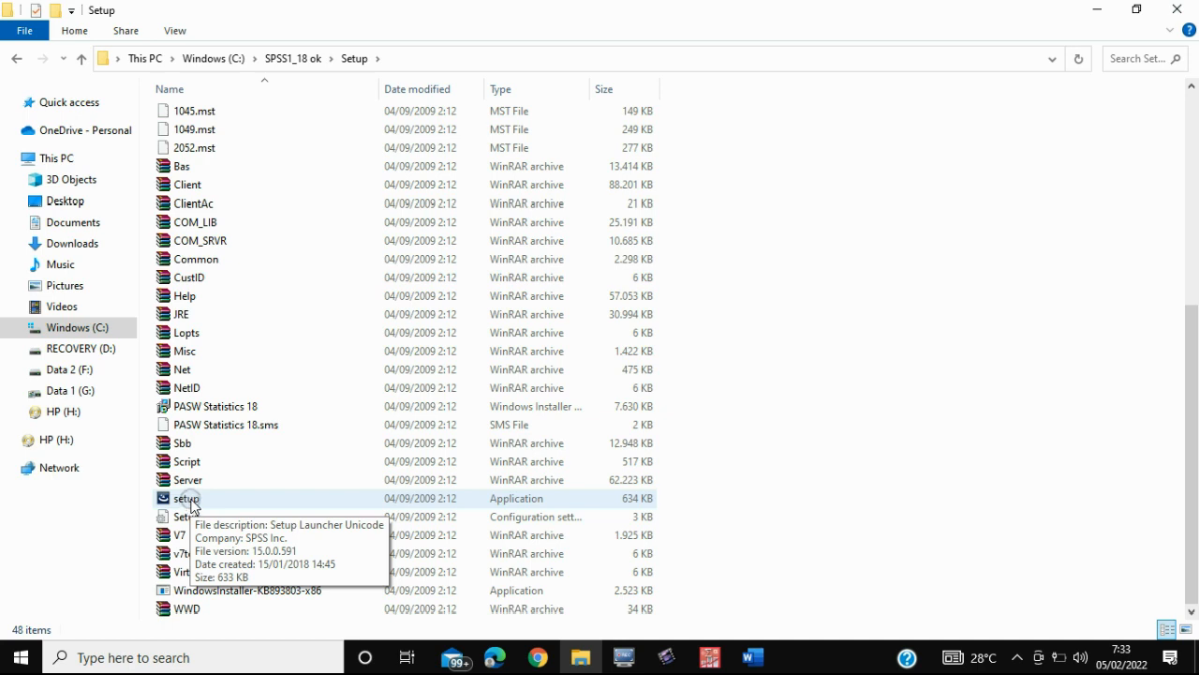
Return to the SPSS1_18 ok folder on drive C and view the files in its Crack subfolder
left_click(103, 333)
double_click(201, 278)
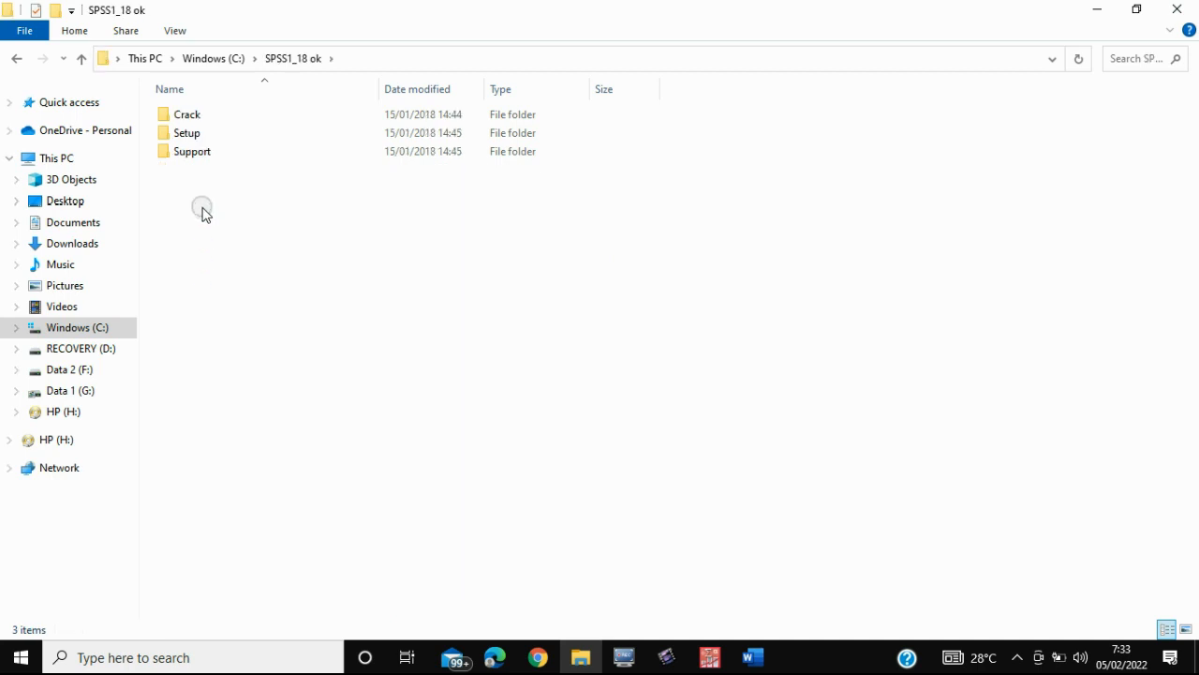
double_click(192, 118)
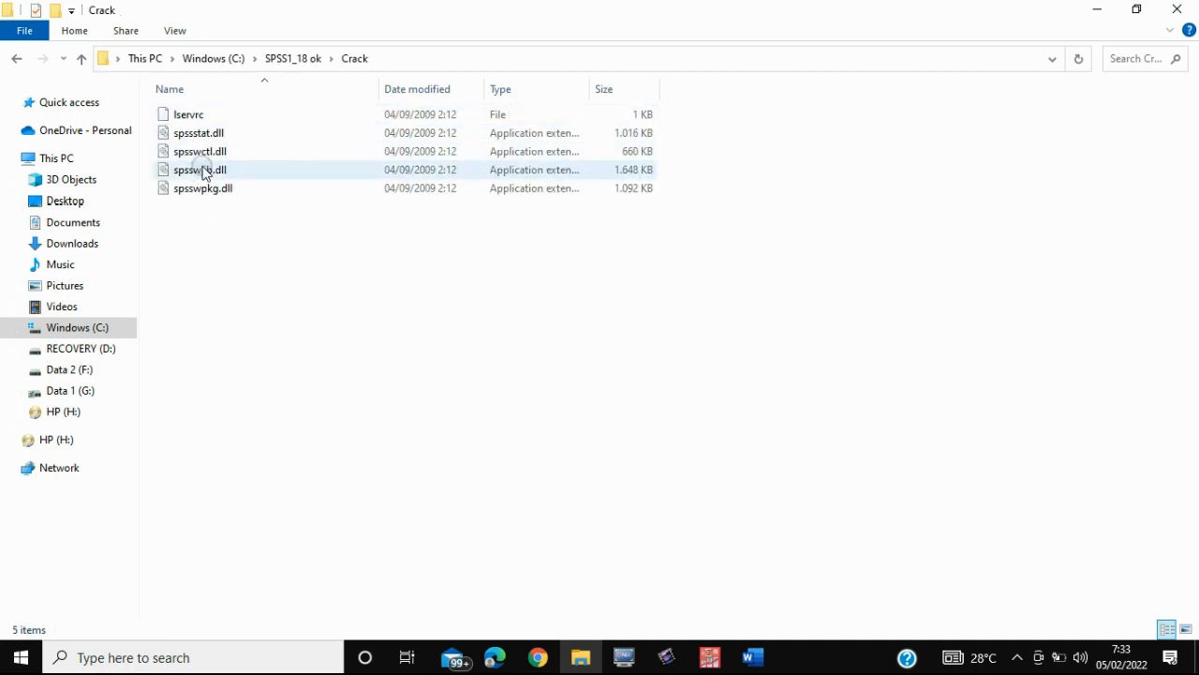
Browse on drive C to Program Files (x86), SPSSInc, and open its PASWStatistics18 folder, finishing on the Data 2 (F:) drive
left_click(118, 324)
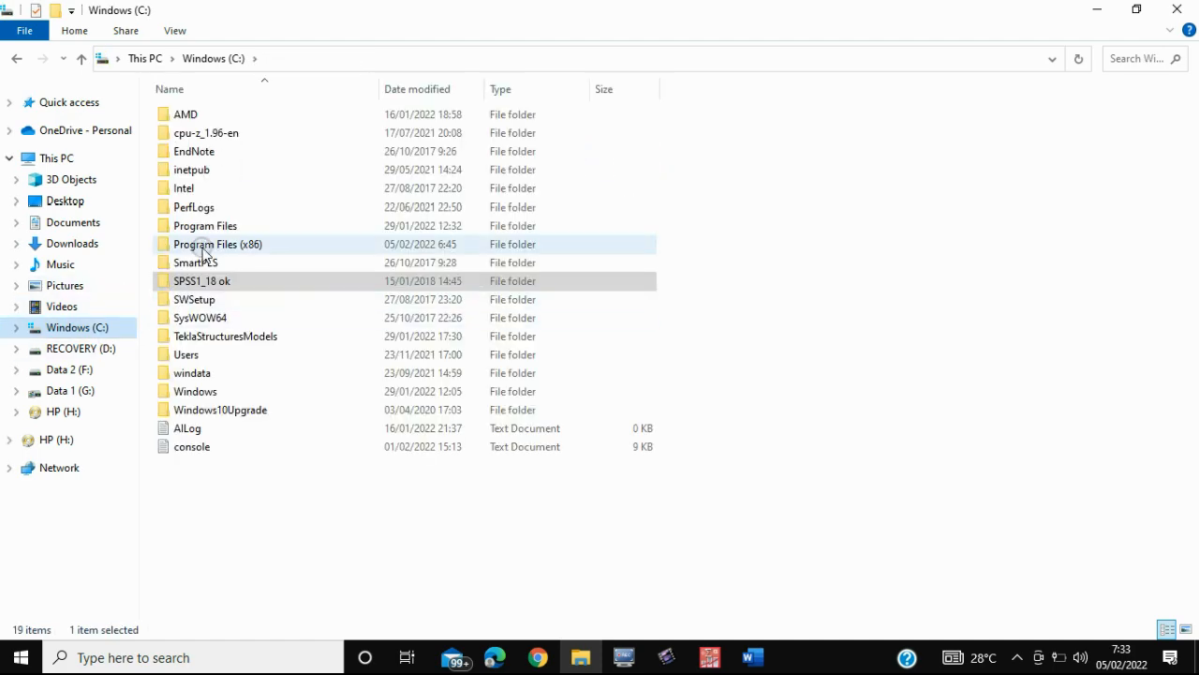
double_click(204, 246)
scroll(240, 356, "down", 5)
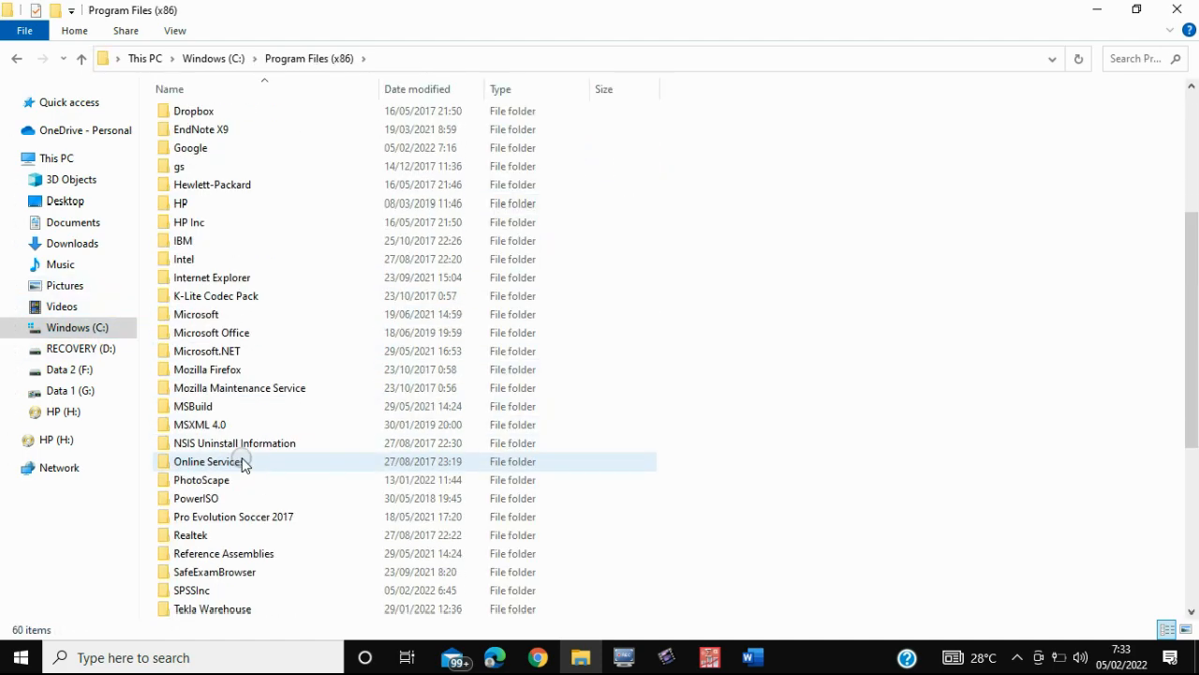
scroll(239, 478, "down", 2)
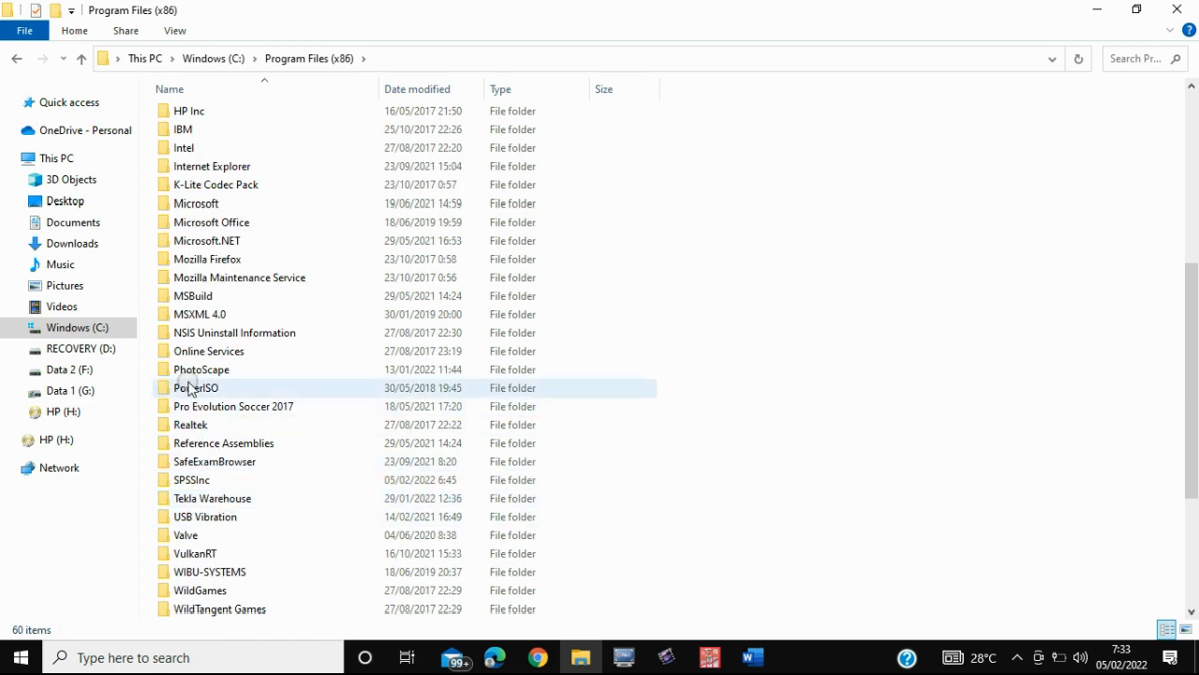
scroll(222, 473, "down", 4)
scroll(222, 473, "up", 3)
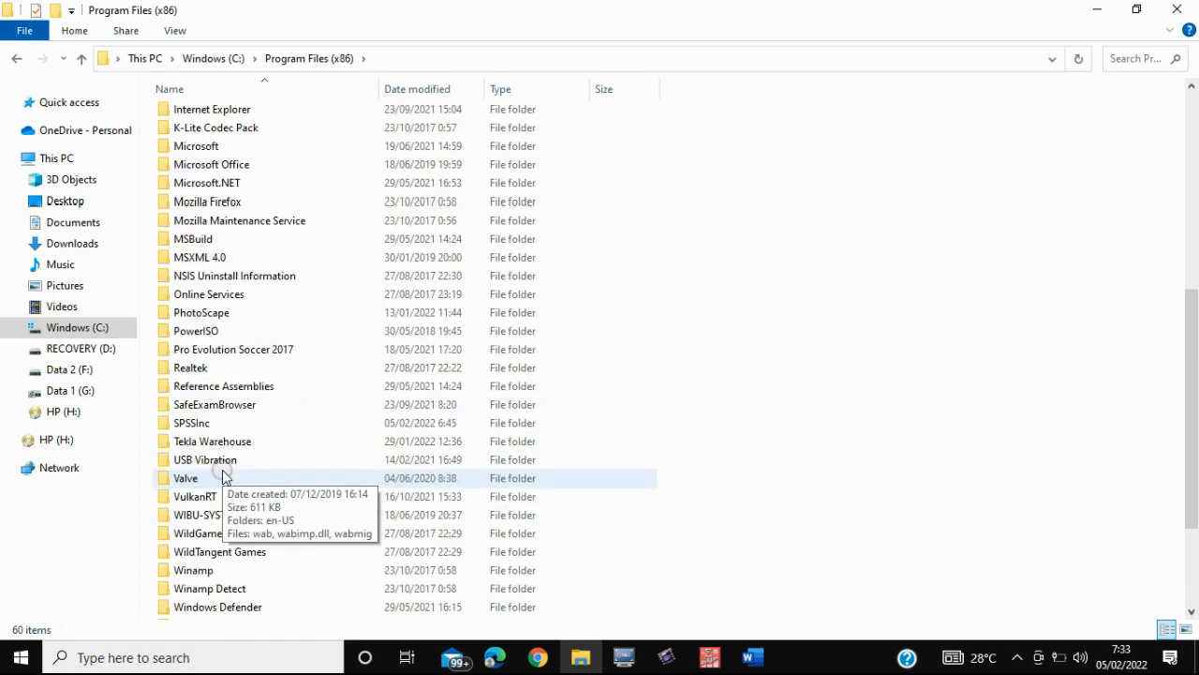
scroll(222, 474, "up", 2)
scroll(222, 474, "down", 1)
double_click(223, 474)
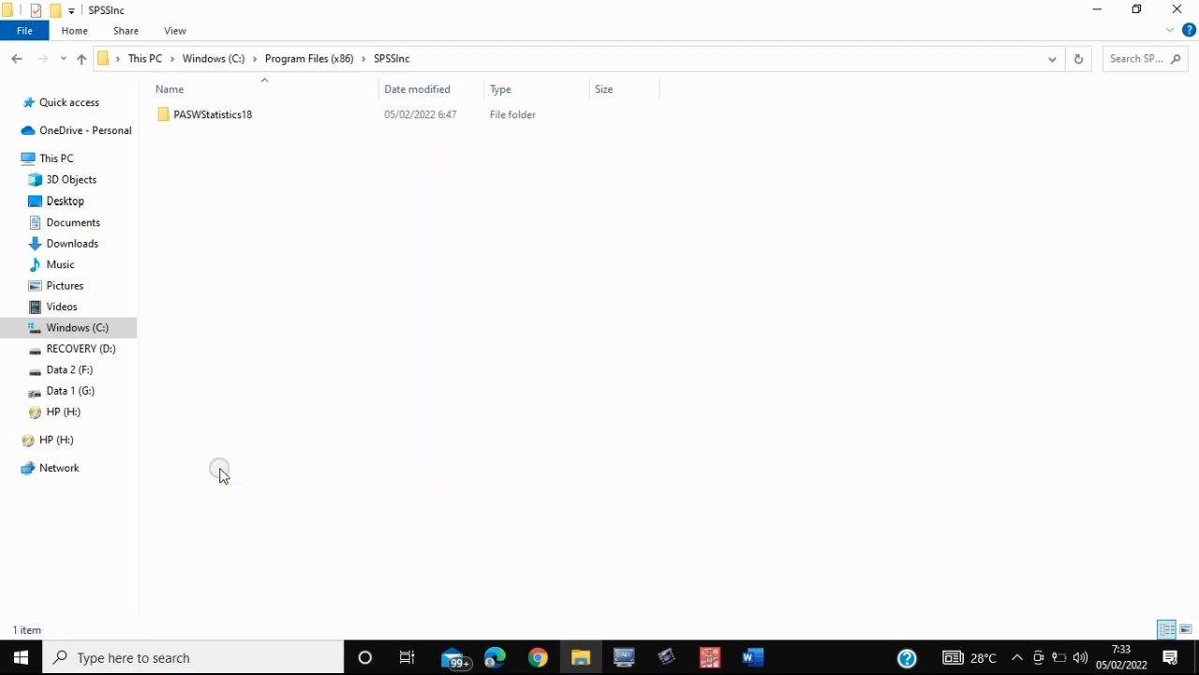
left_click(222, 117)
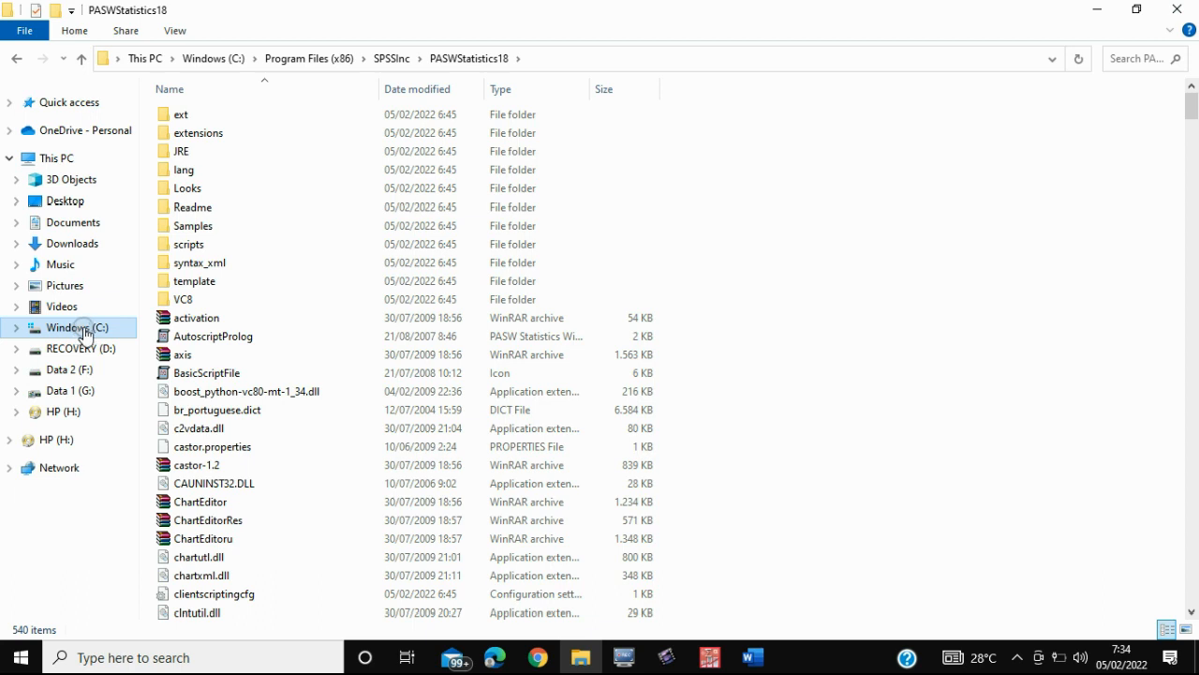
left_click(90, 373)
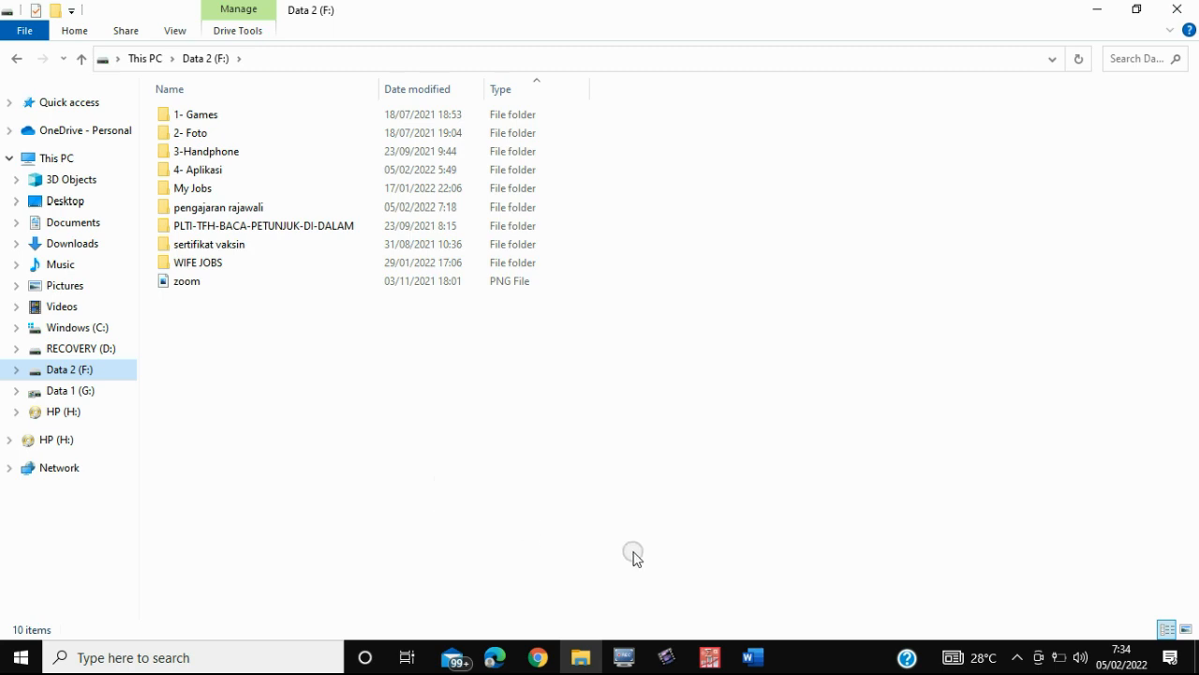
Switch to PASW Statistics, view the frequency output and return to the data editor
left_click(711, 659)
left_click(749, 601)
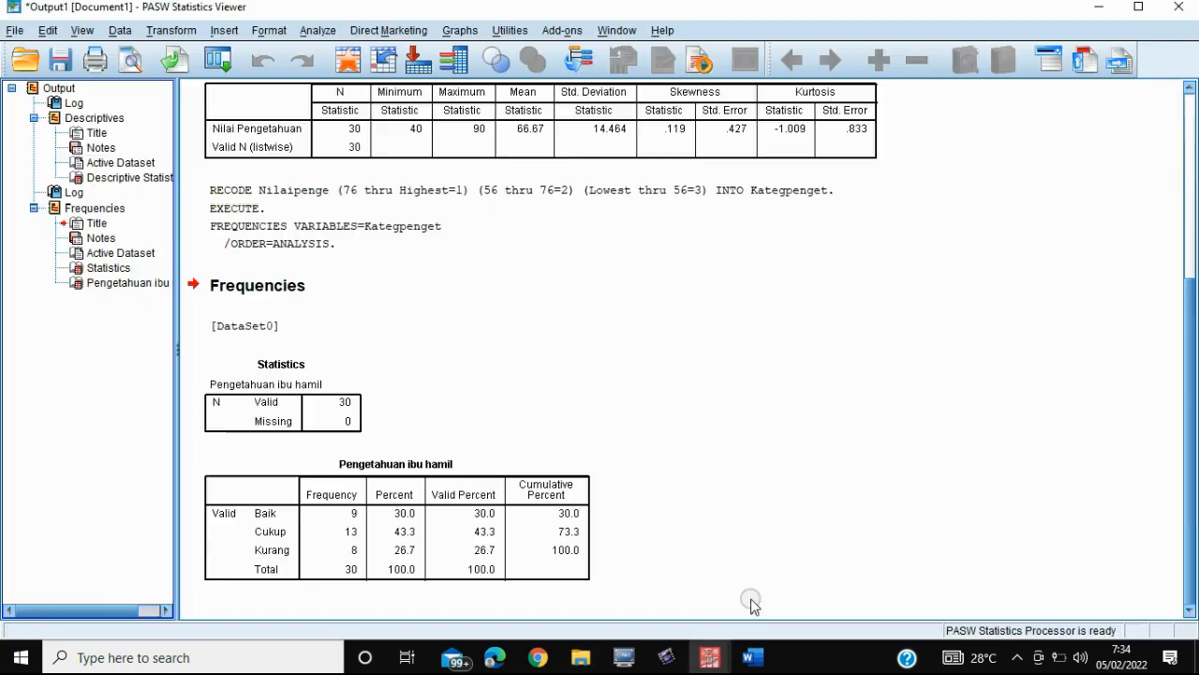
mouse_move(707, 661)
left_click(660, 614)
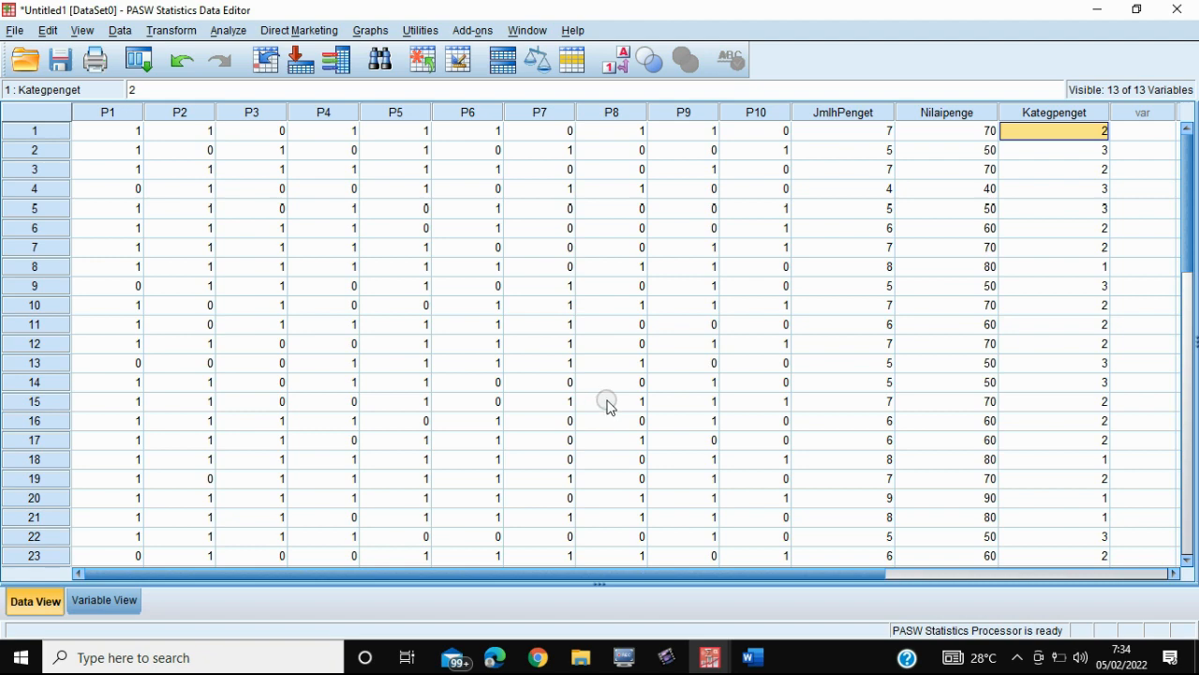
Save the dataset in Documents as a PASW Statistics file named "Latihan analisis deskripsi"
left_click(12, 34)
mouse_move(82, 30)
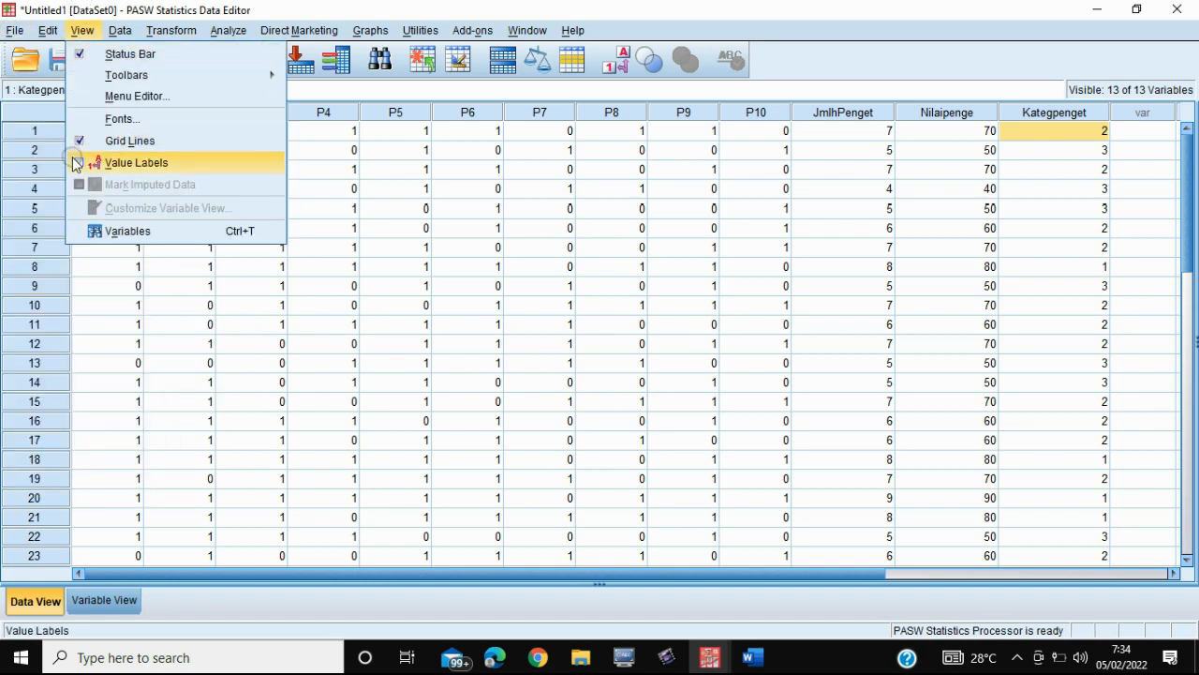
mouse_move(8, 30)
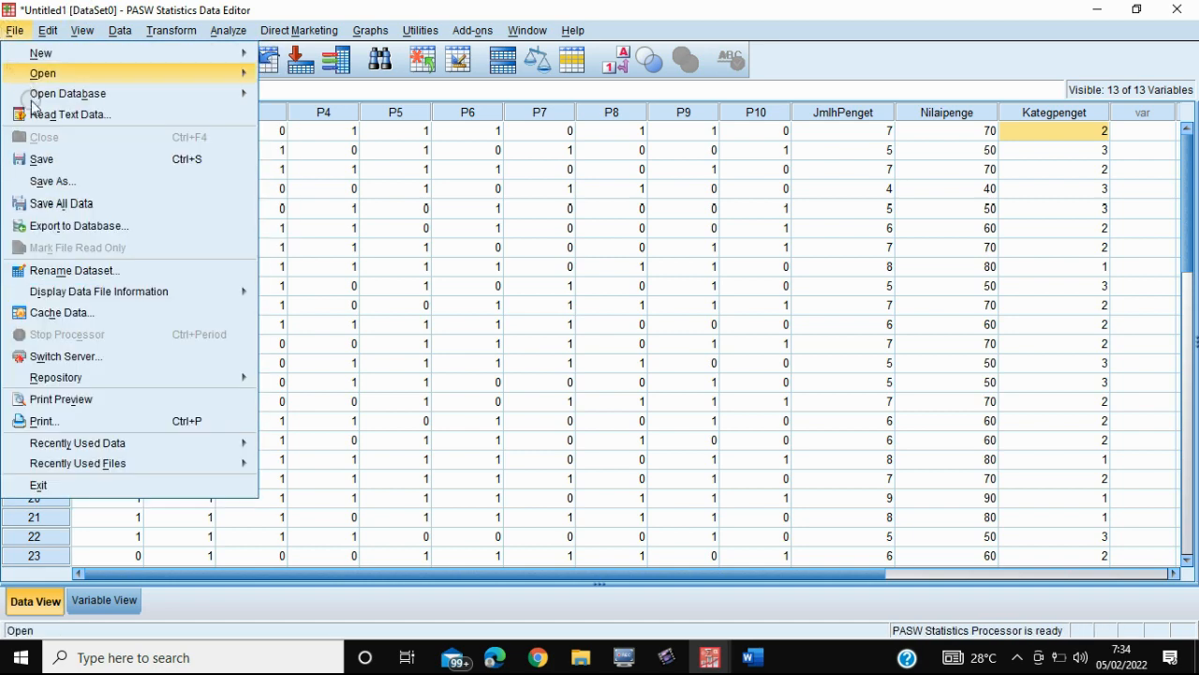
left_click(58, 167)
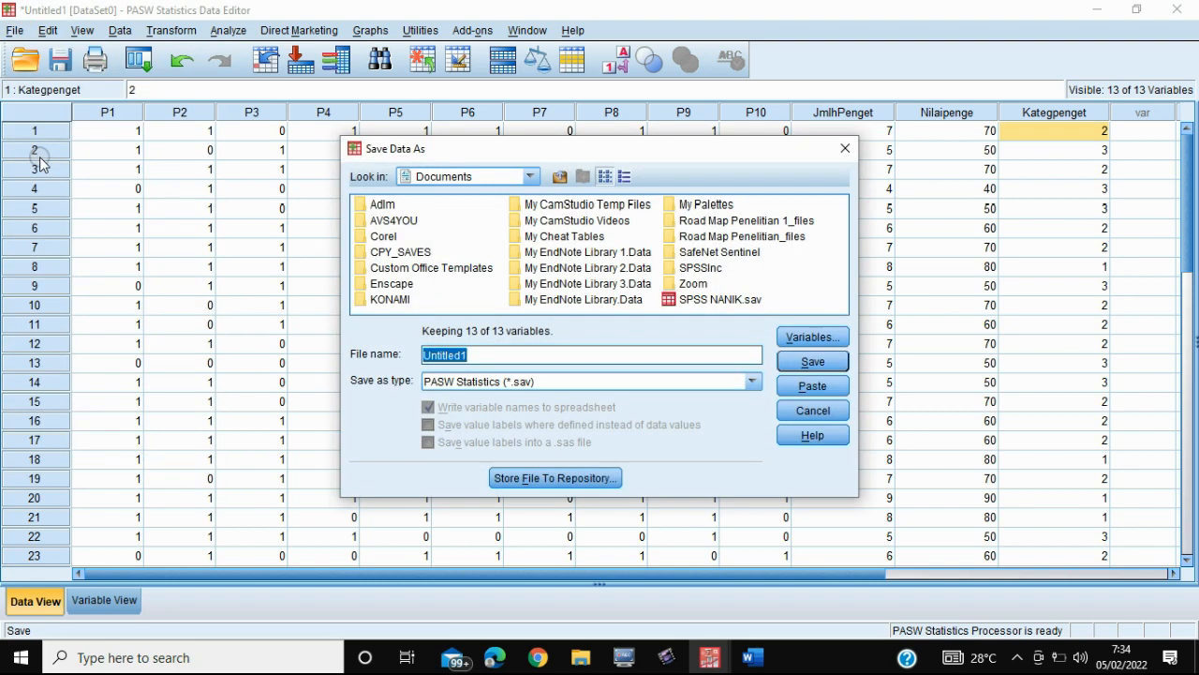
left_click(499, 354)
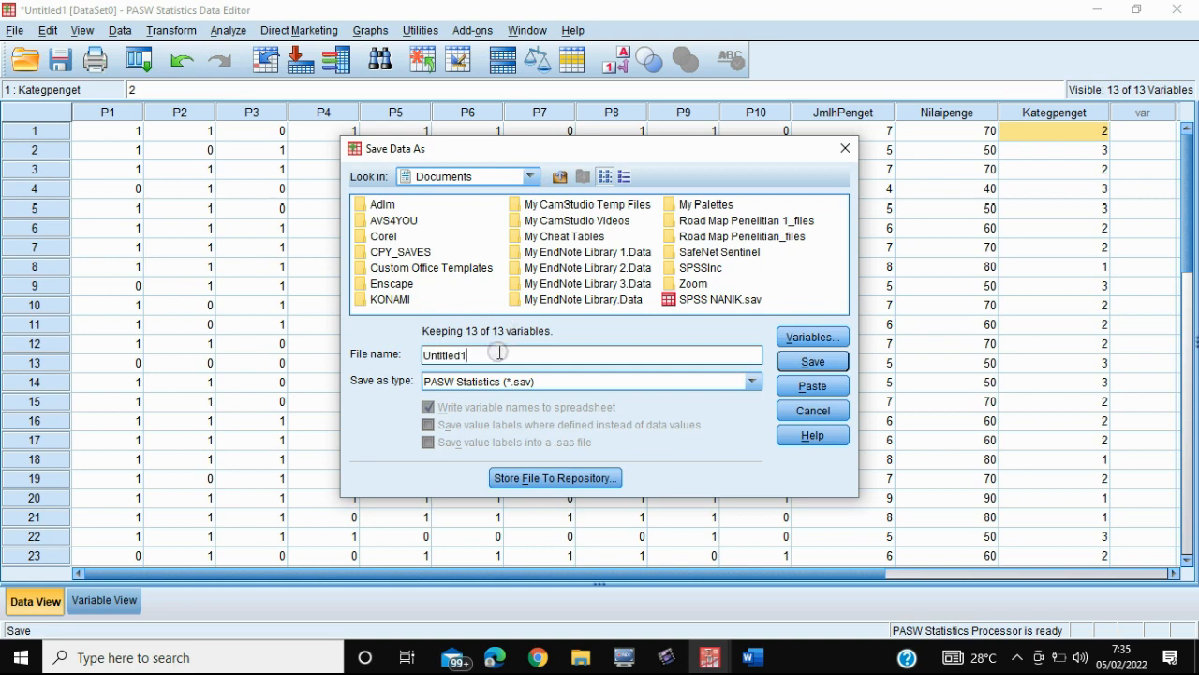
key("BackSpace")
key("BackSpace")
key("BackSpace")
key("BackSpace")
key("BackSpace")
key("BackSpace")
key("BackSpace")
key("BackSpace")
key("BackSpace")
type("La")
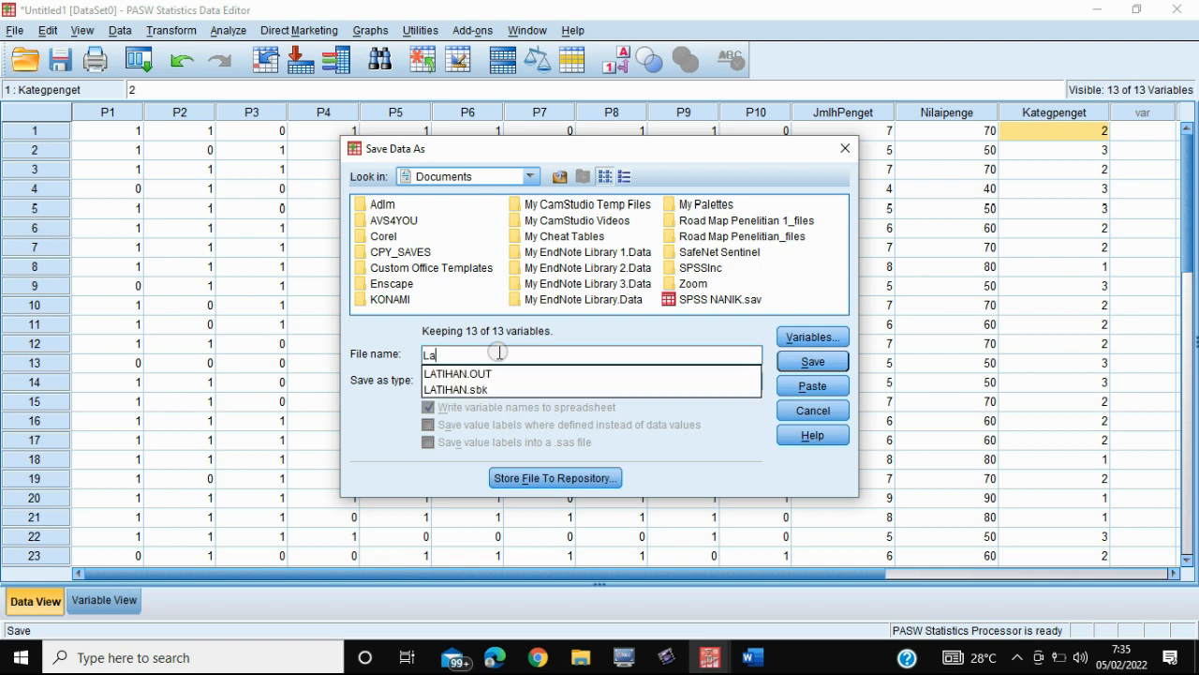
type("tihan a")
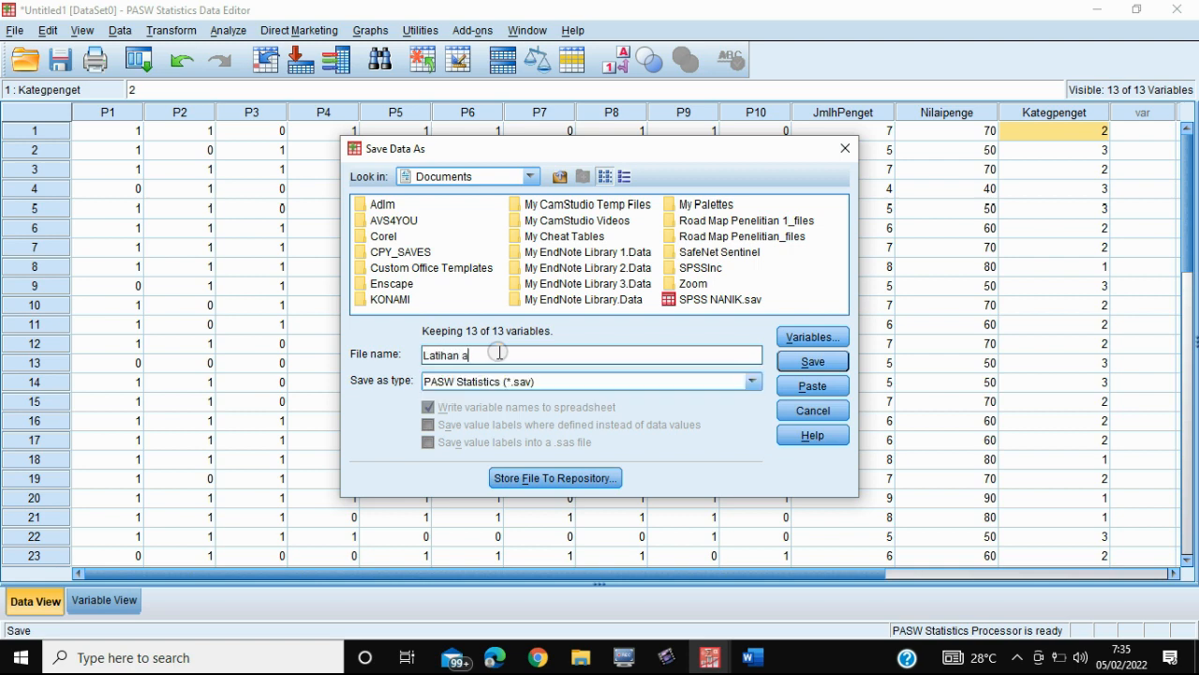
type("nalisis deskripsi")
left_click(813, 361)
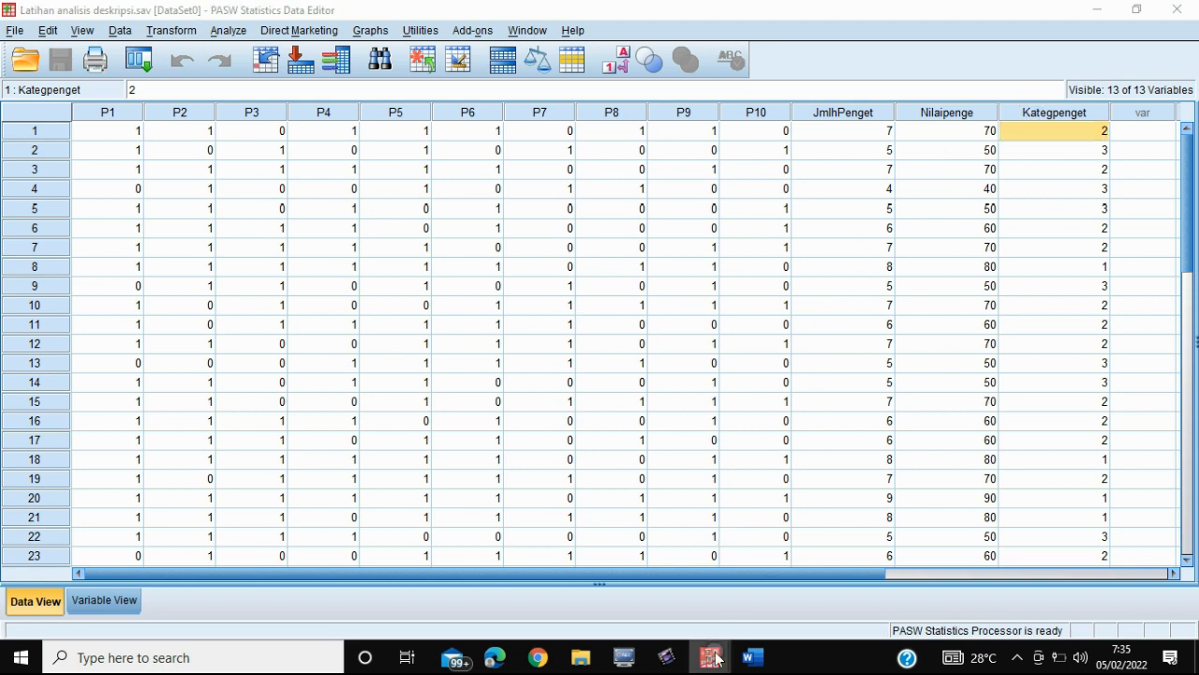
Switch to the output viewer and save the output in Documents as a viewer file named "Output latihan analisis deskripsi"
mouse_move(710, 656)
left_click(744, 600)
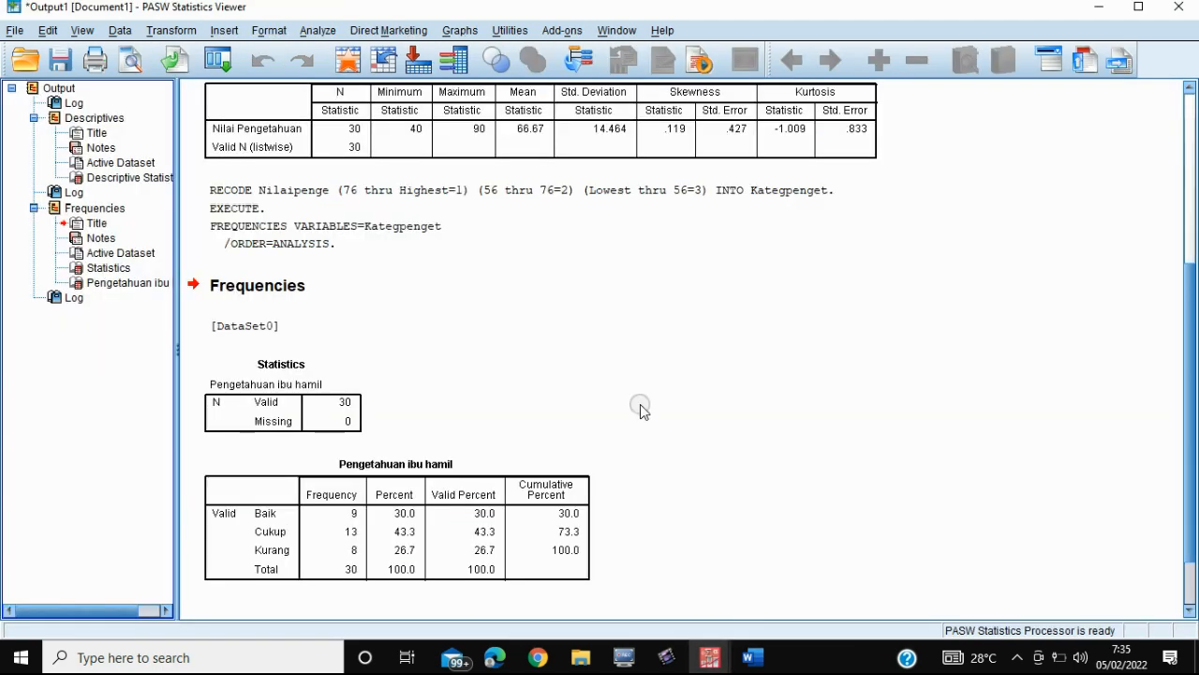
left_click(60, 62)
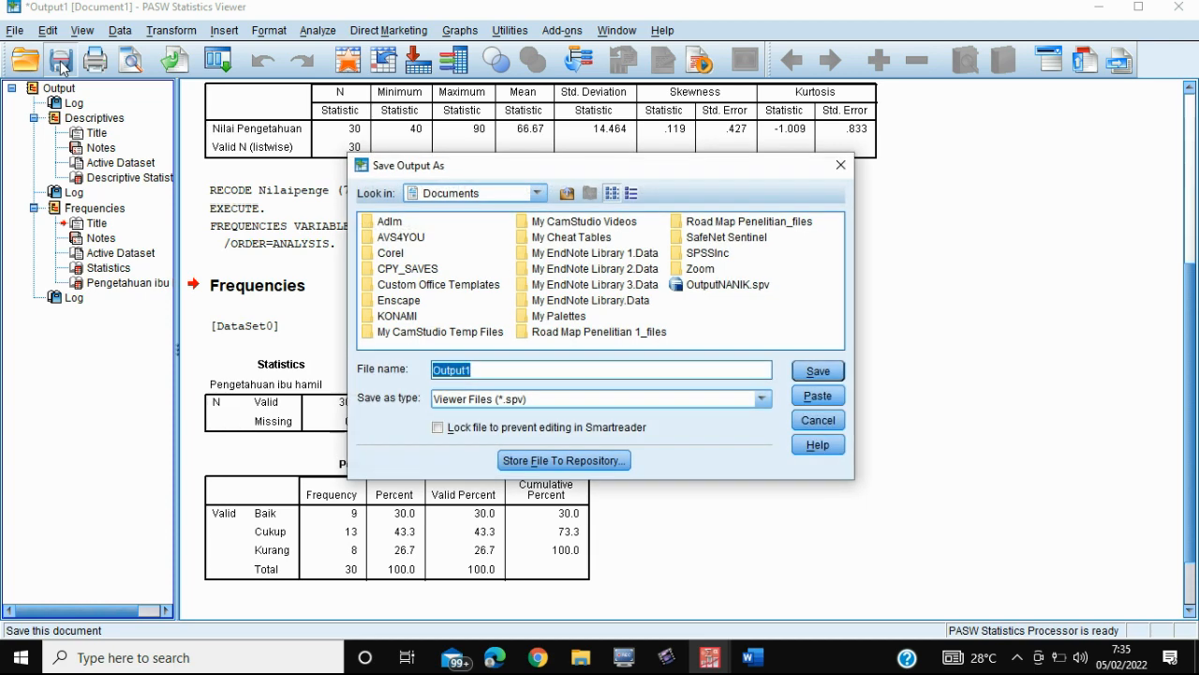
key("End")
key("BackSpace")
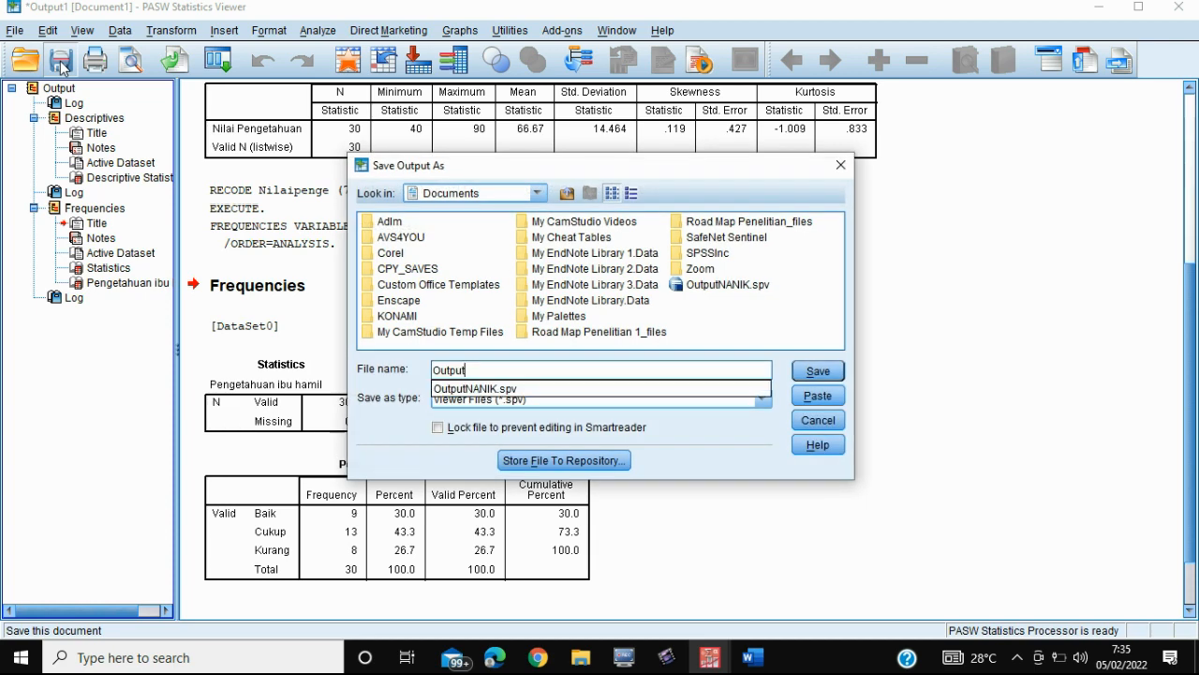
type("latihan anl")
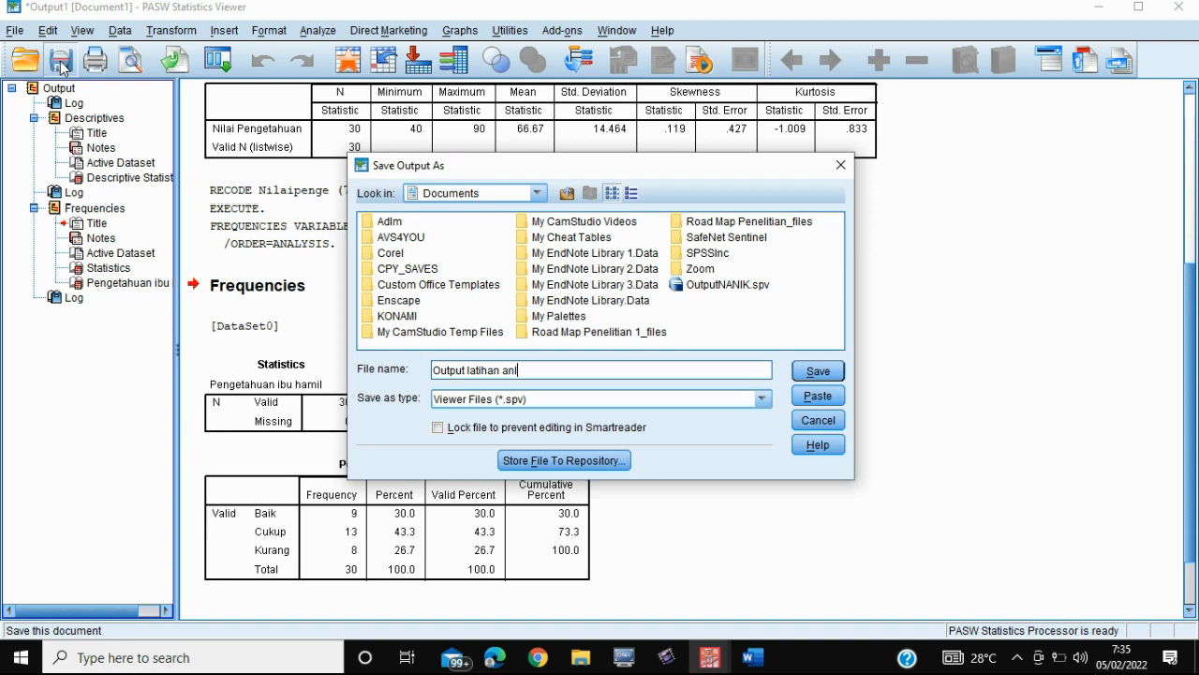
key("BackSpace")
type("alisis deskripsi")
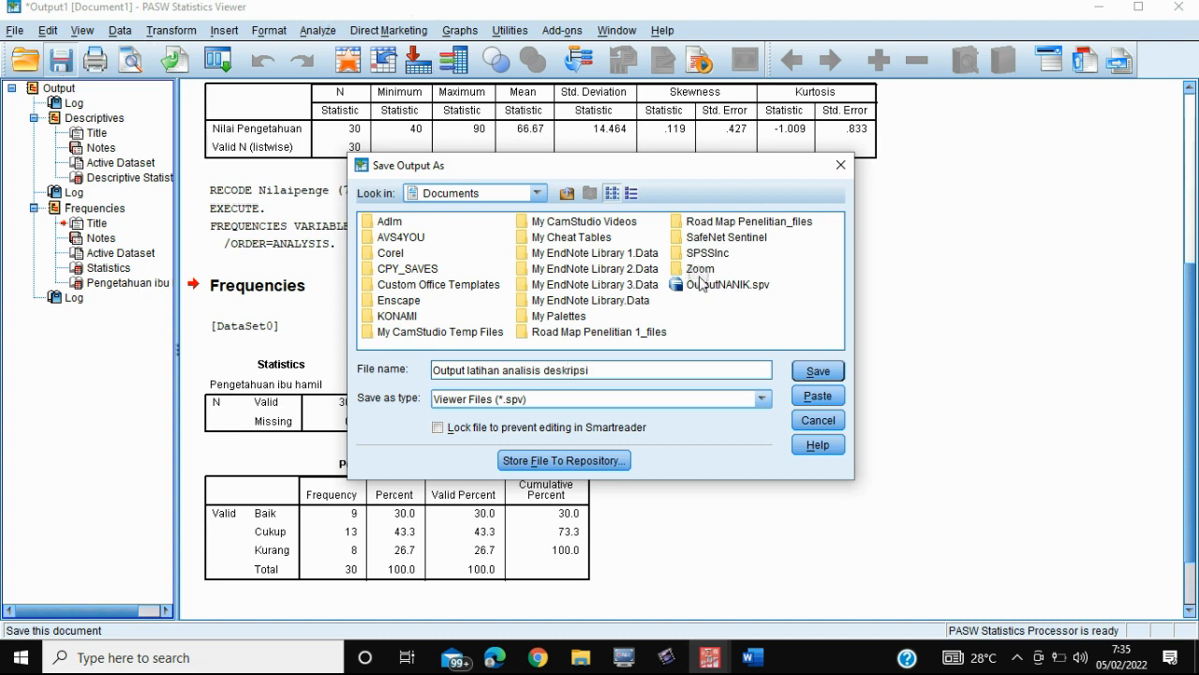
left_click(818, 371)
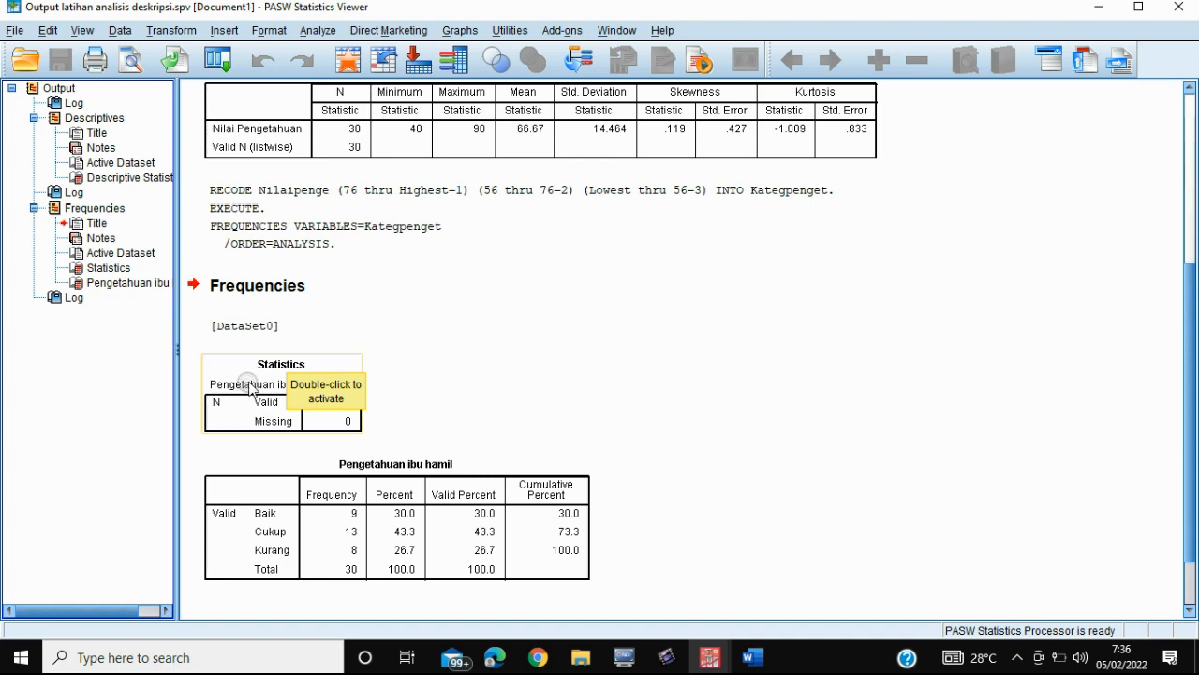
Select the Descriptive Statistics, Statistics and Pengetahuan ibu hamil tables together in the output and copy them
scroll(444, 324, "up", 2)
scroll(445, 324, "up", 2)
left_click(467, 283)
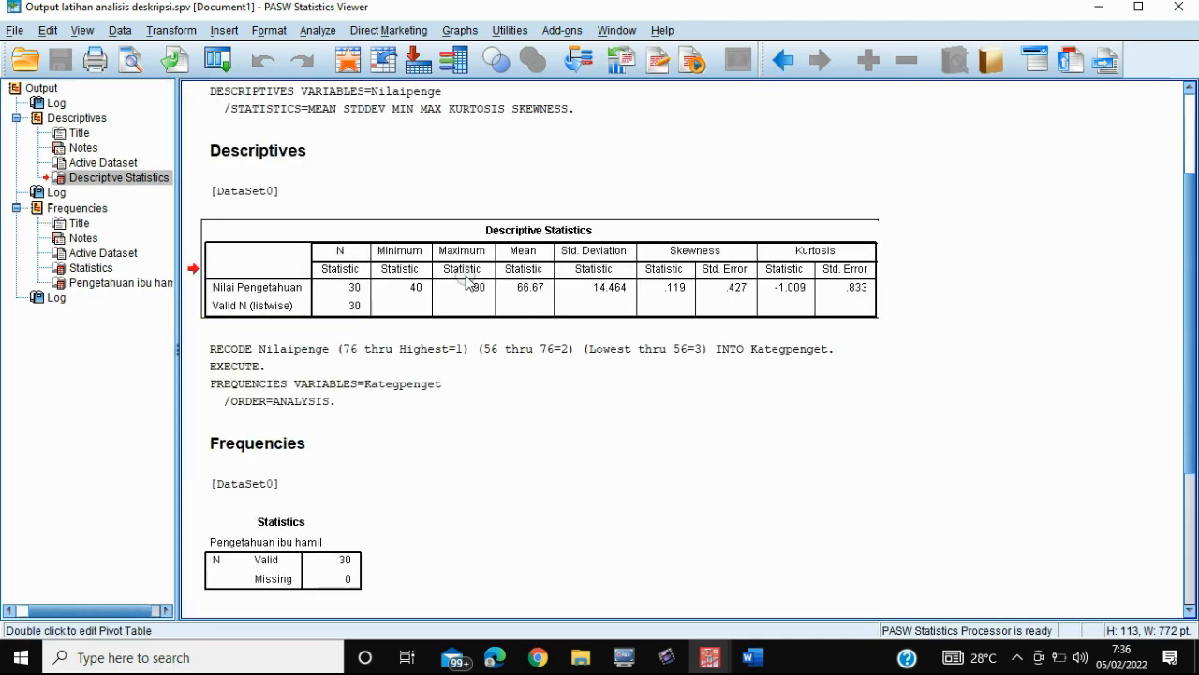
scroll(468, 300, "down", 4)
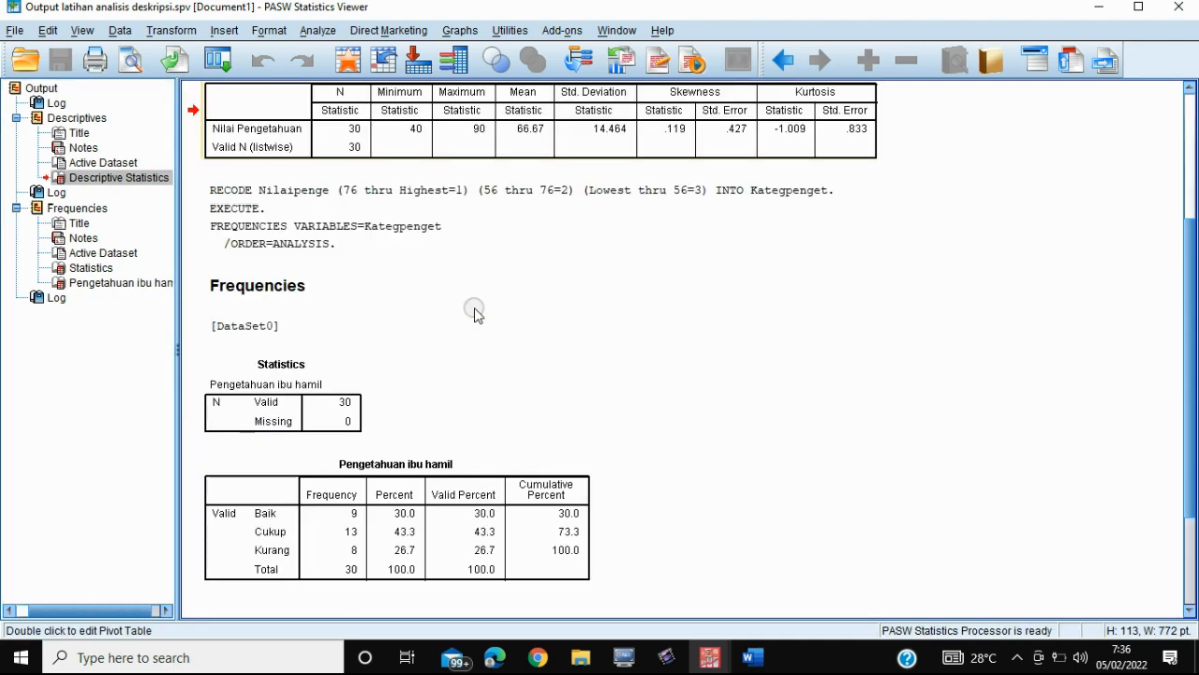
left_click(425, 515, "ctrl")
left_click(321, 418, "ctrl")
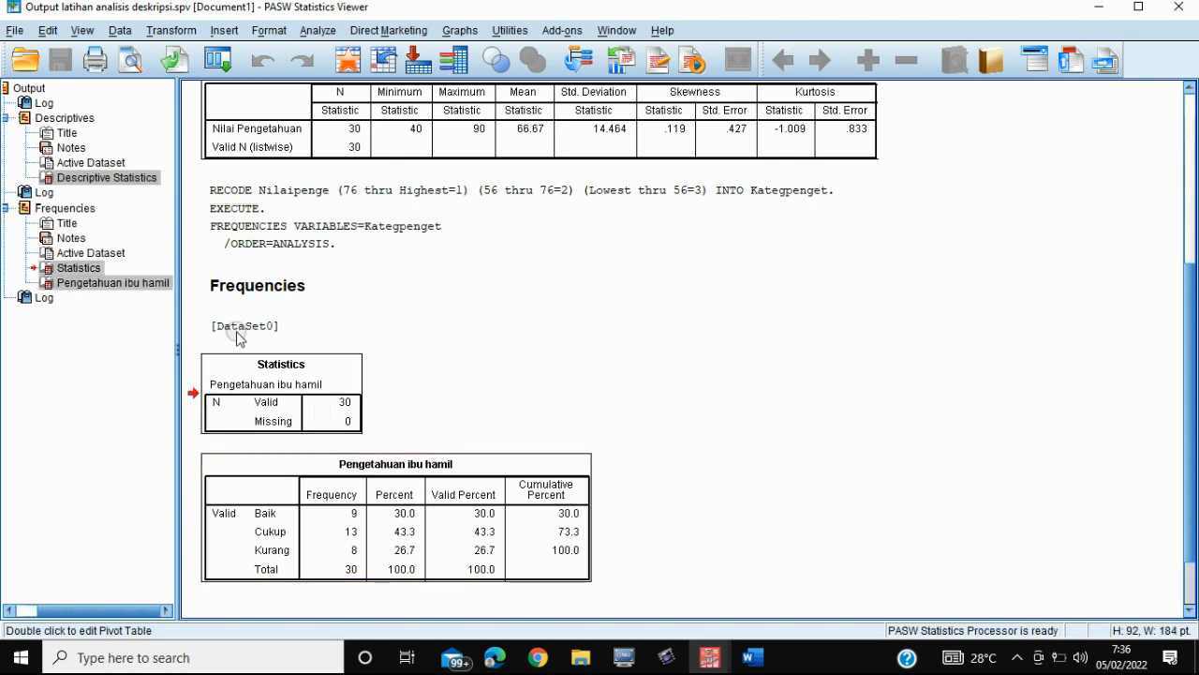
right_click(341, 141)
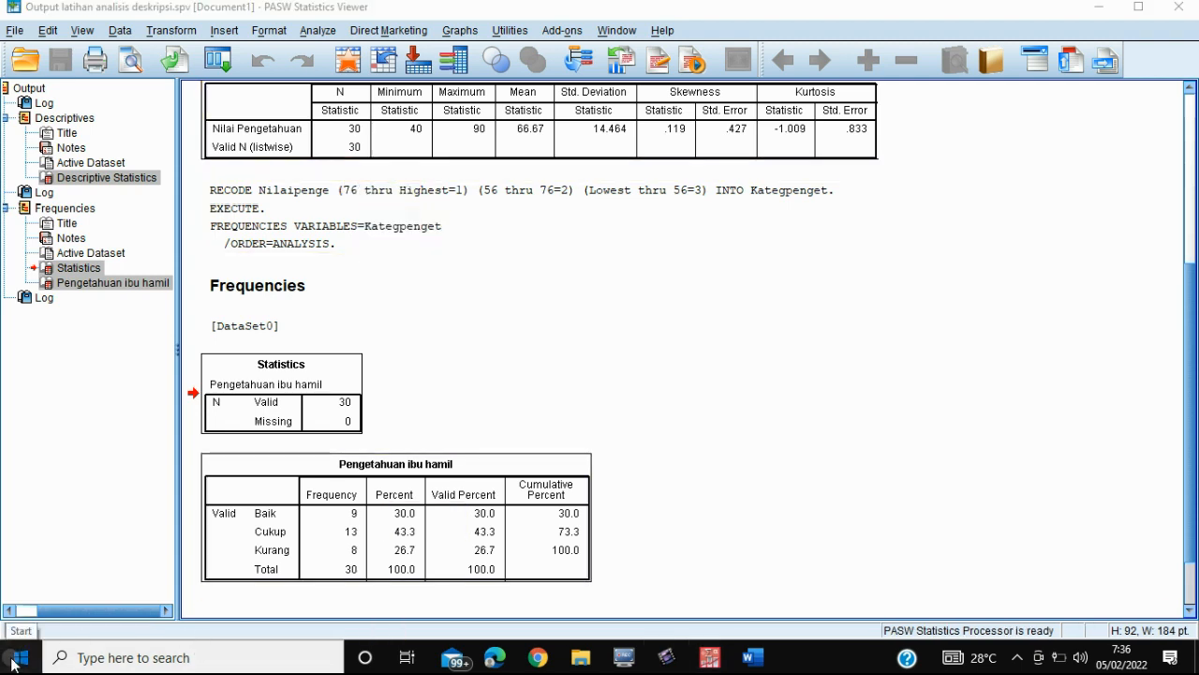
Switch to Word, create a blank document and paste the copied output tables into it
left_click(13, 664)
left_click(173, 337)
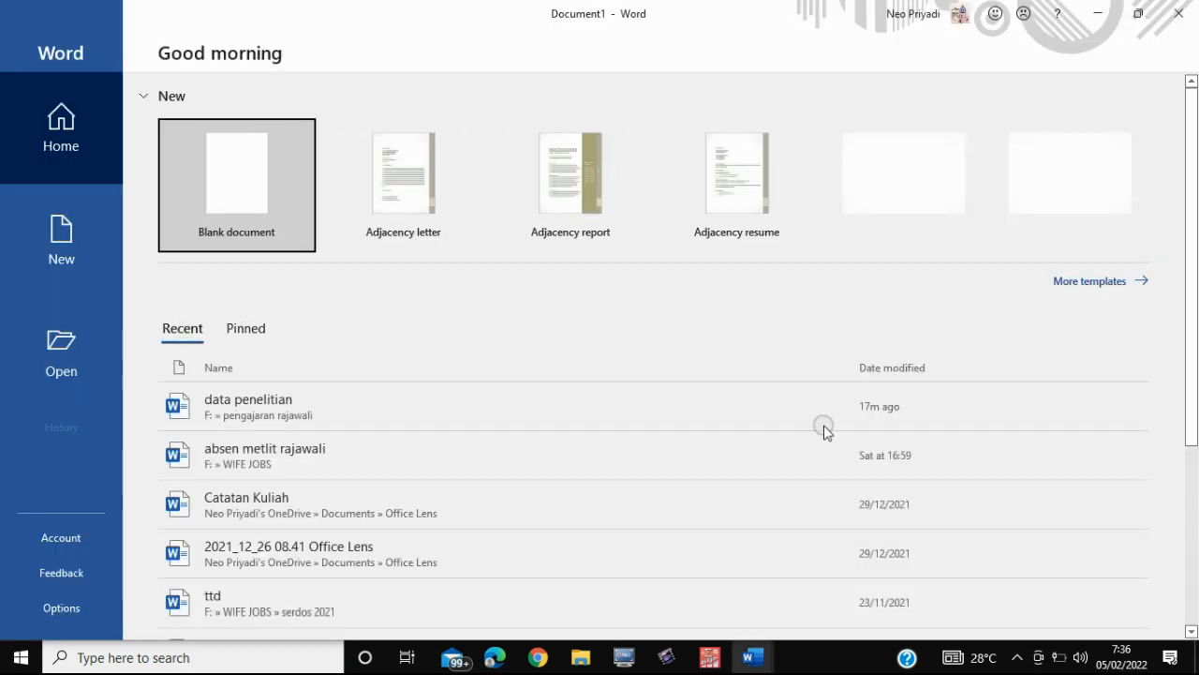
left_click(290, 220)
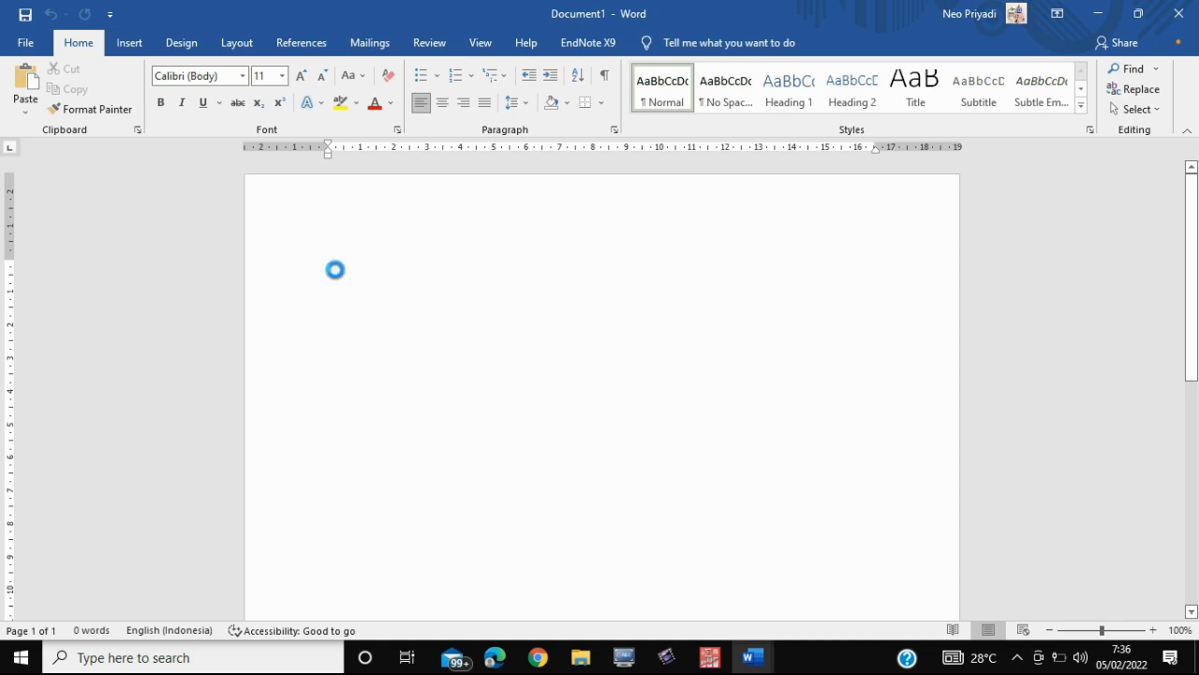
key("ctrl+v")
scroll(382, 342, "up", 2)
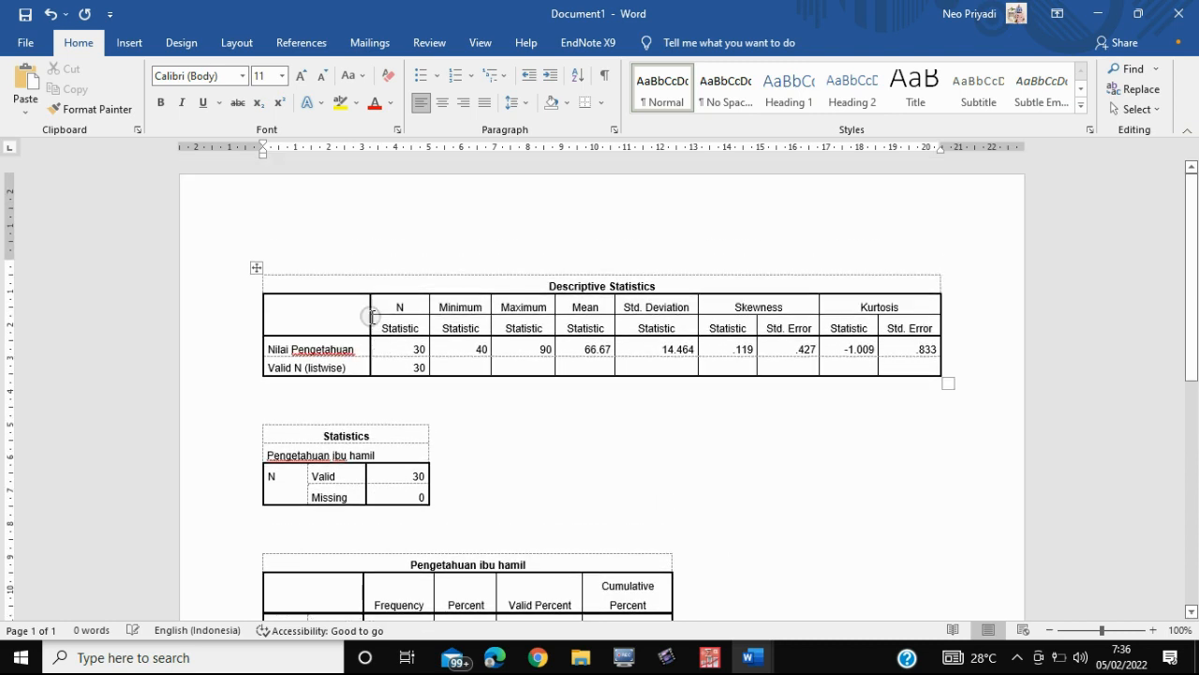
Add the line "Output SPSS" above the Descriptive Statistics table, followed by a new line
left_click(356, 256)
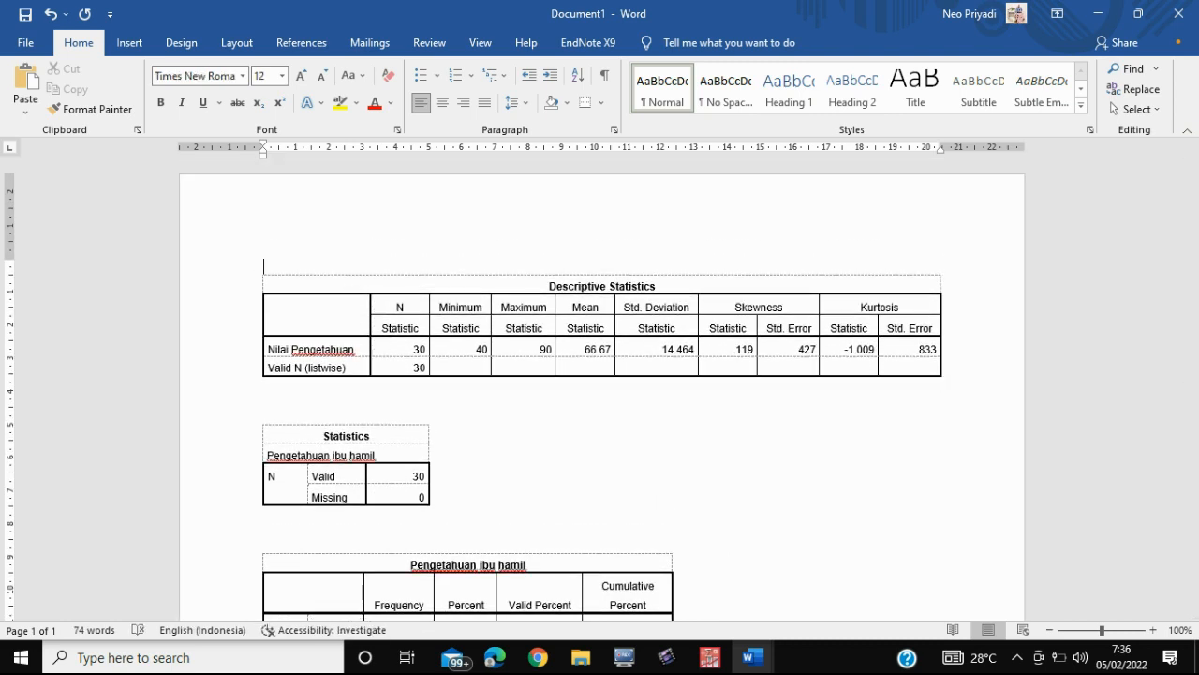
type("Output SPSS")
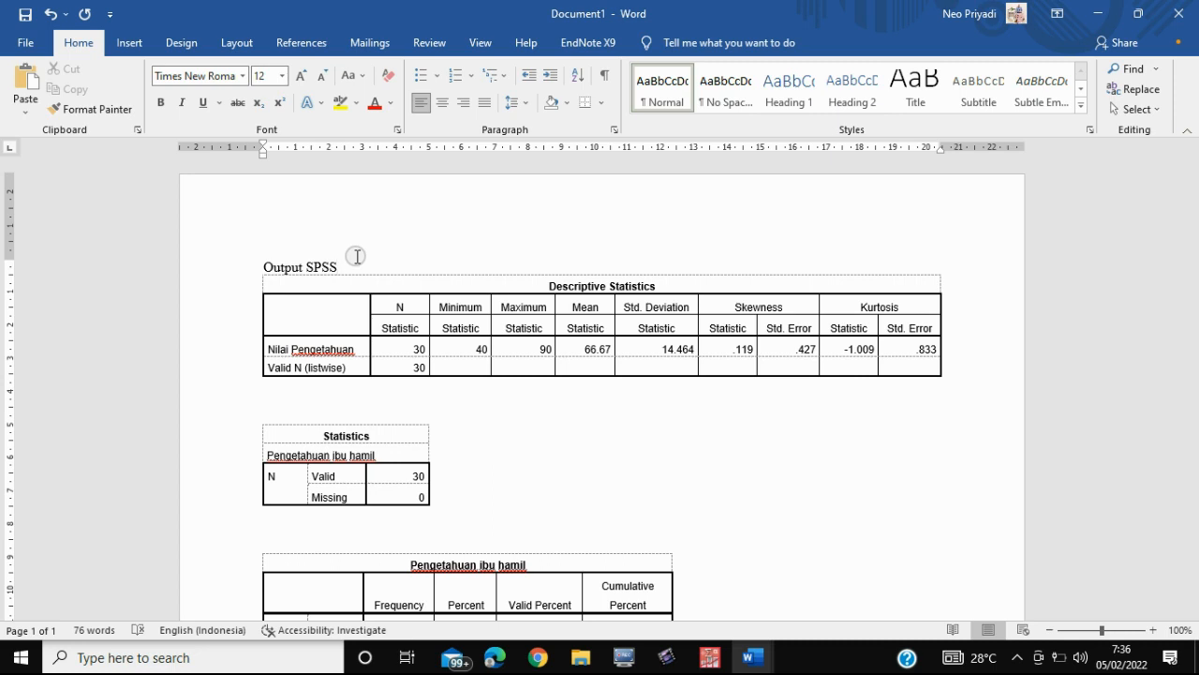
key("Return")
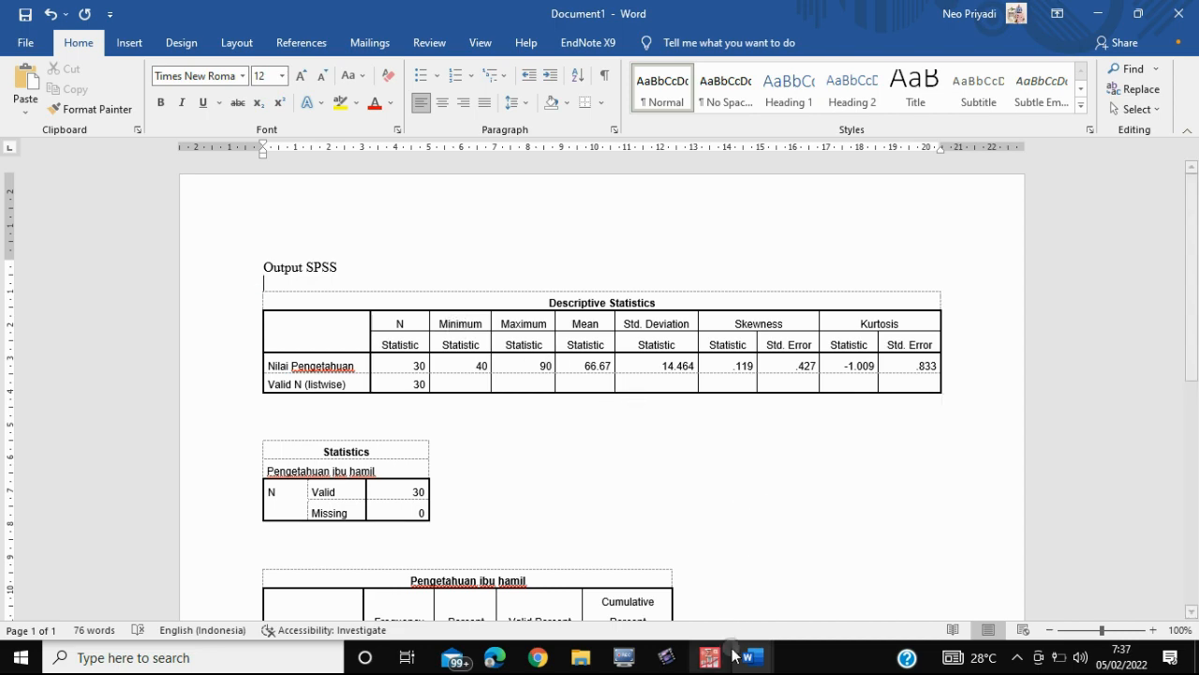
Switch to PASW Statistics to review the saved data file and output file, and return to the Word document containing the pasted tables
mouse_move(715, 664)
left_click(644, 583)
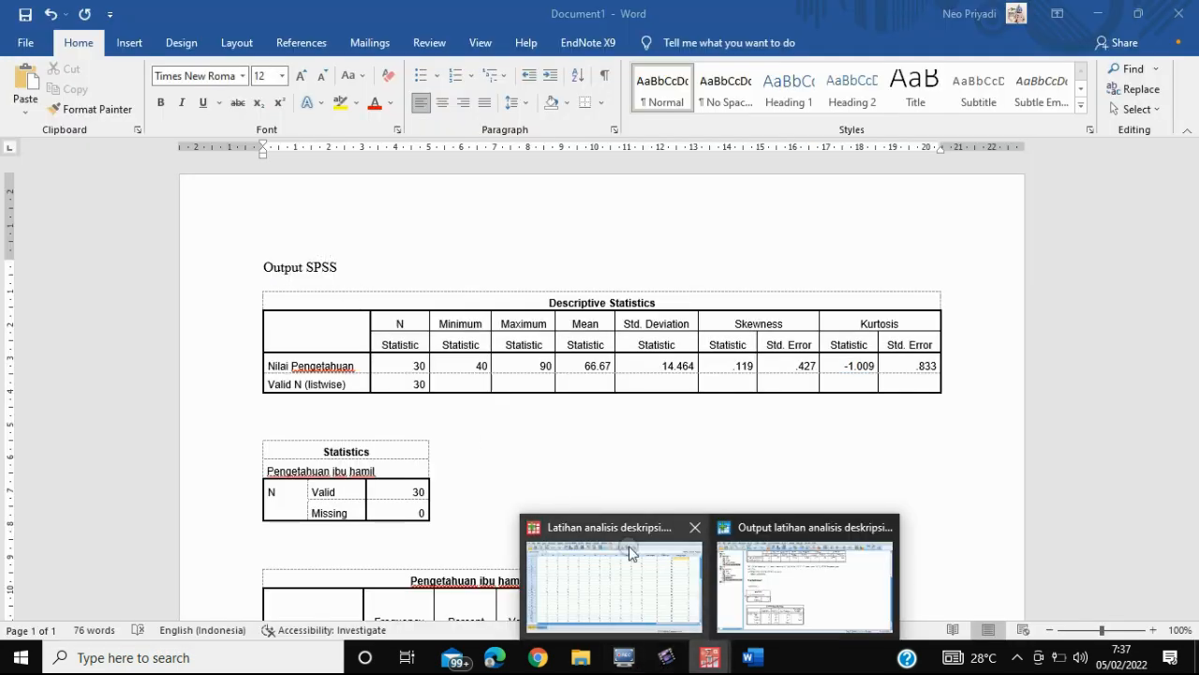
left_click(629, 552)
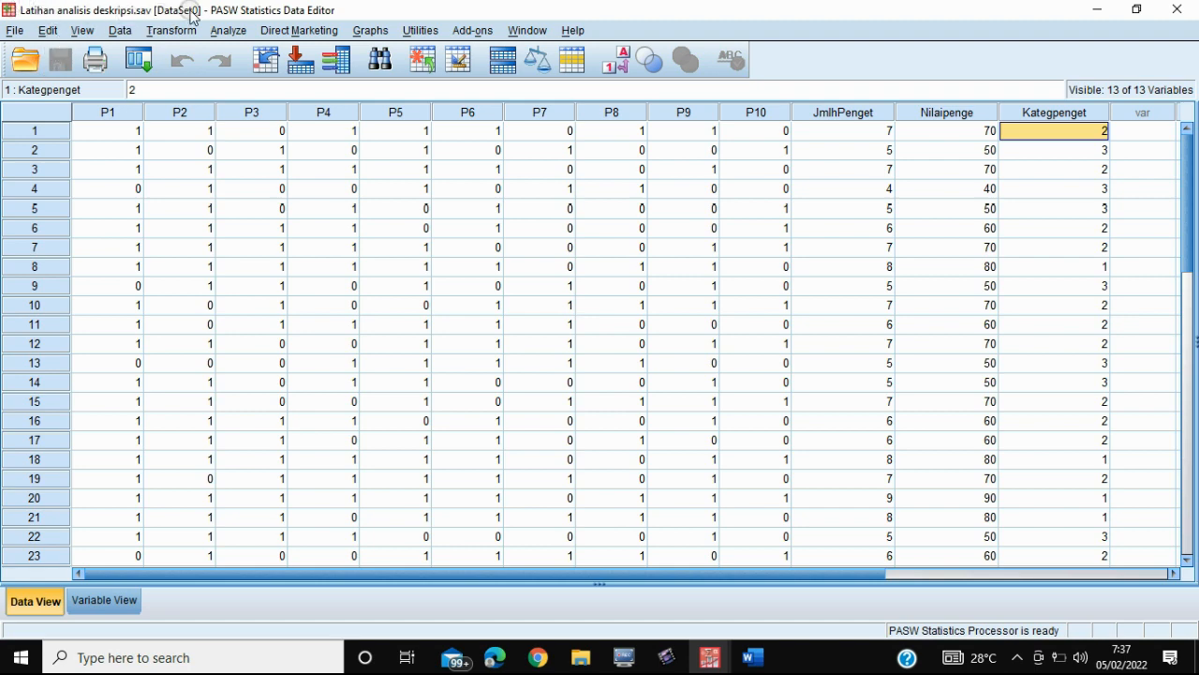
mouse_move(698, 661)
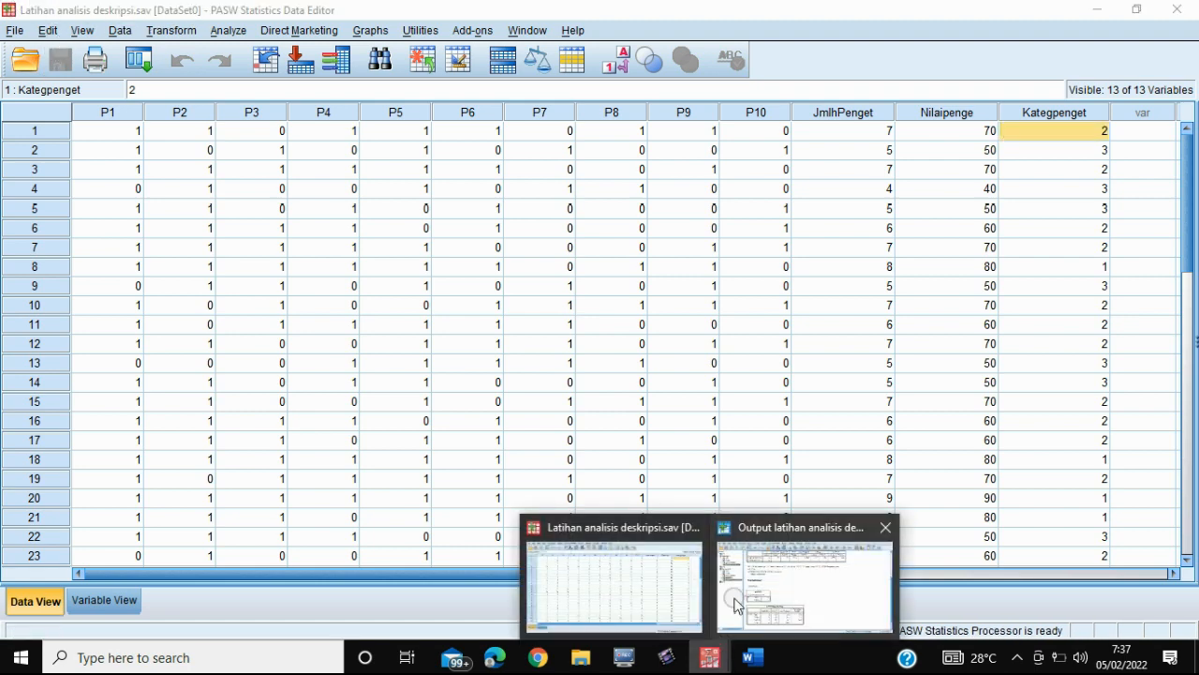
left_click(726, 591)
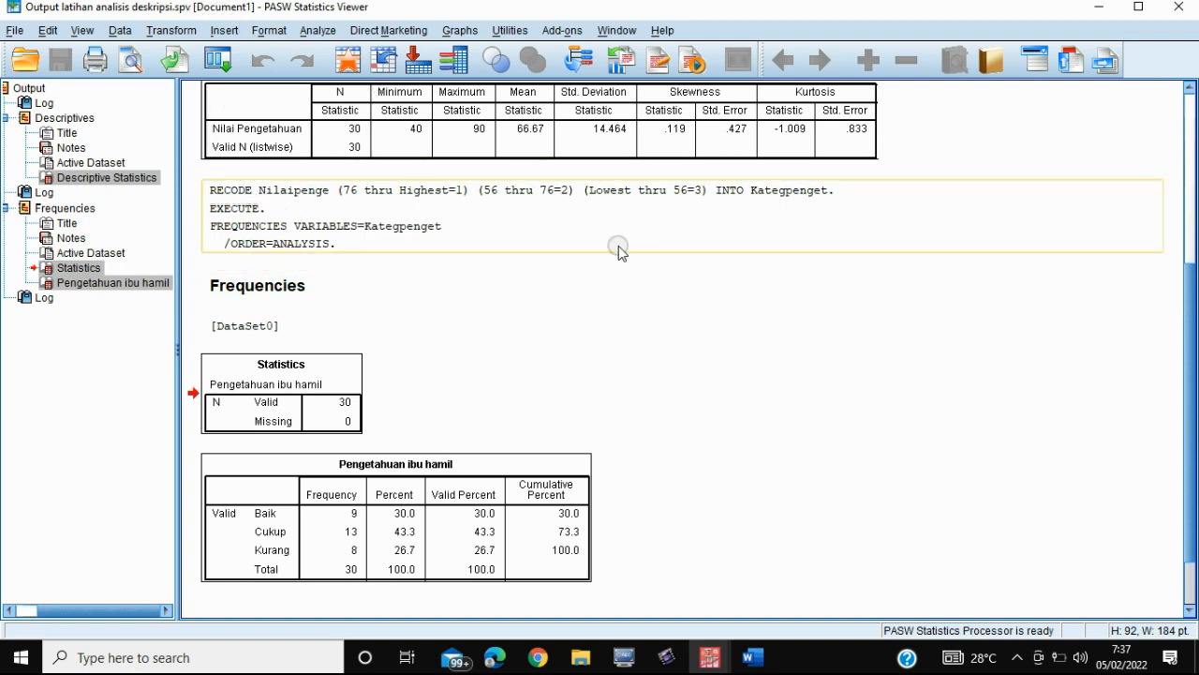
left_click(755, 663)
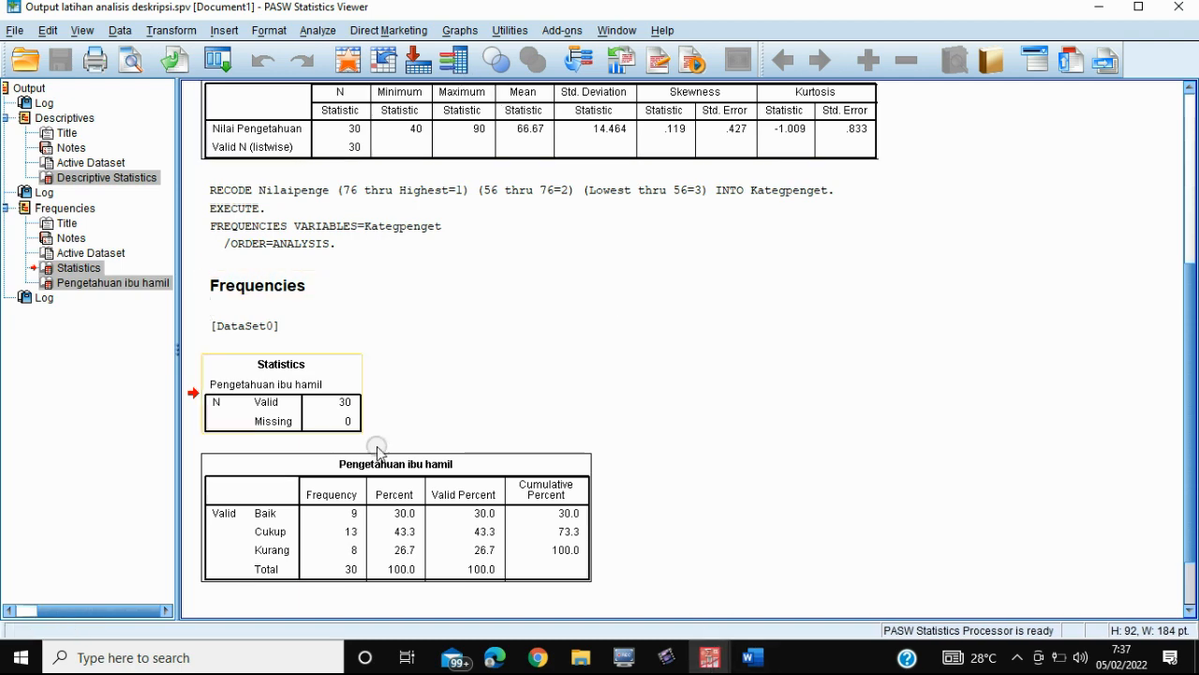
left_click(709, 663)
left_click(679, 613)
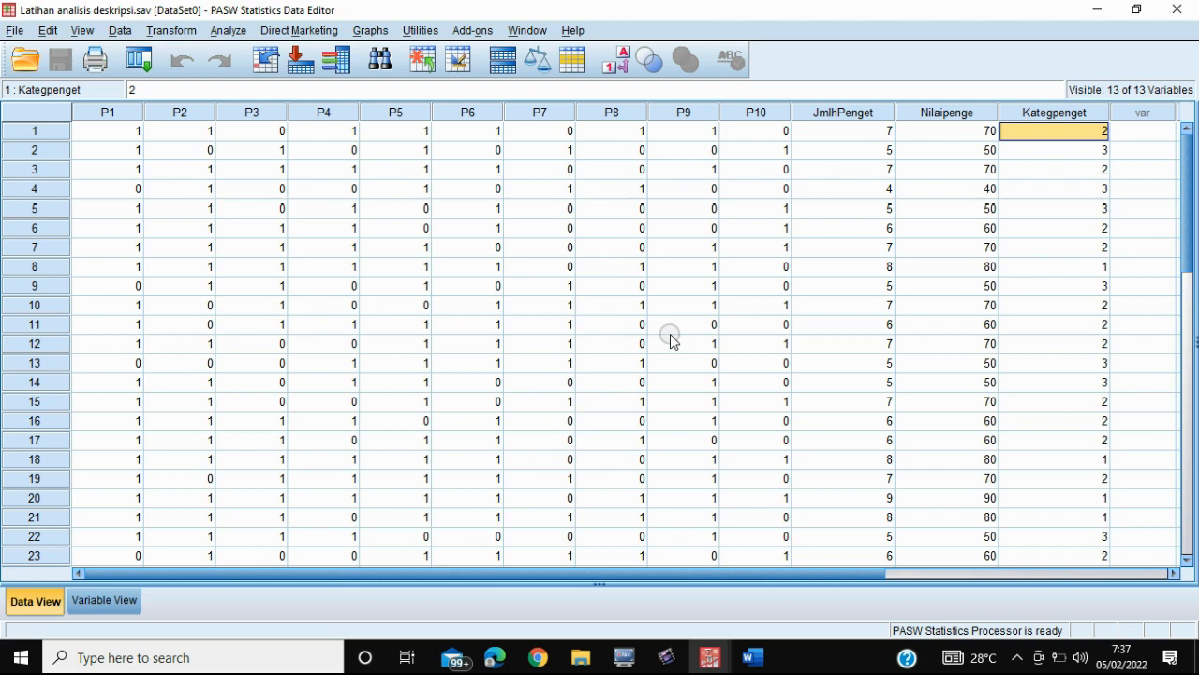
left_click(761, 656)
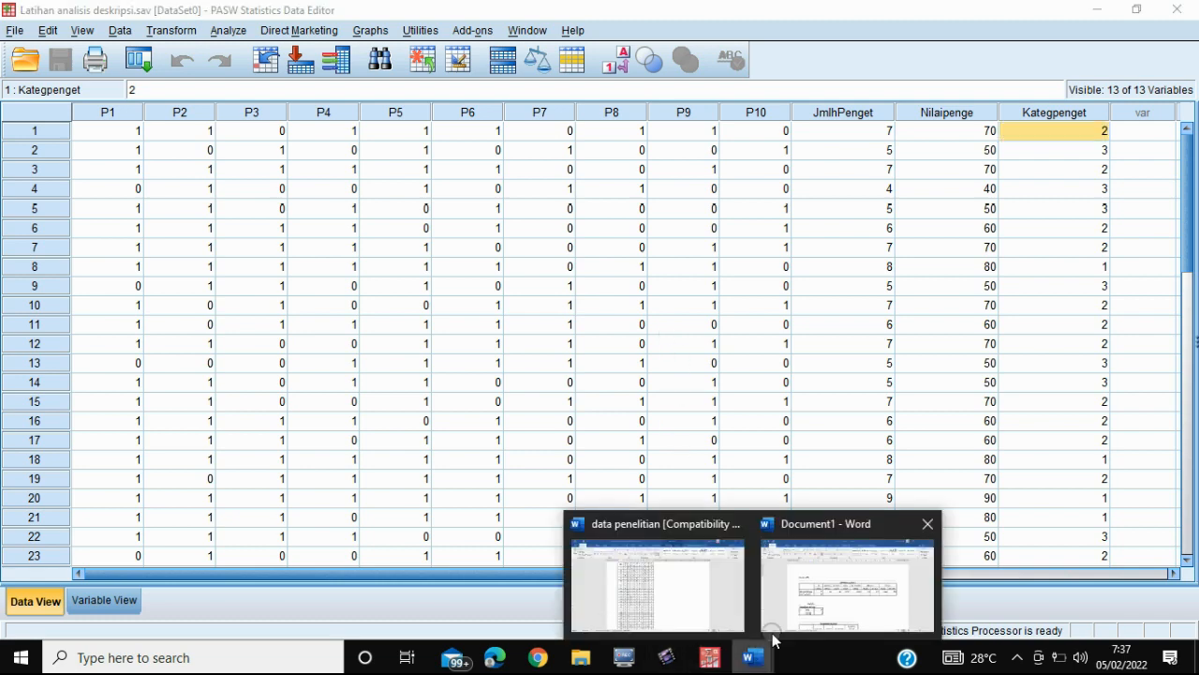
left_click(795, 605)
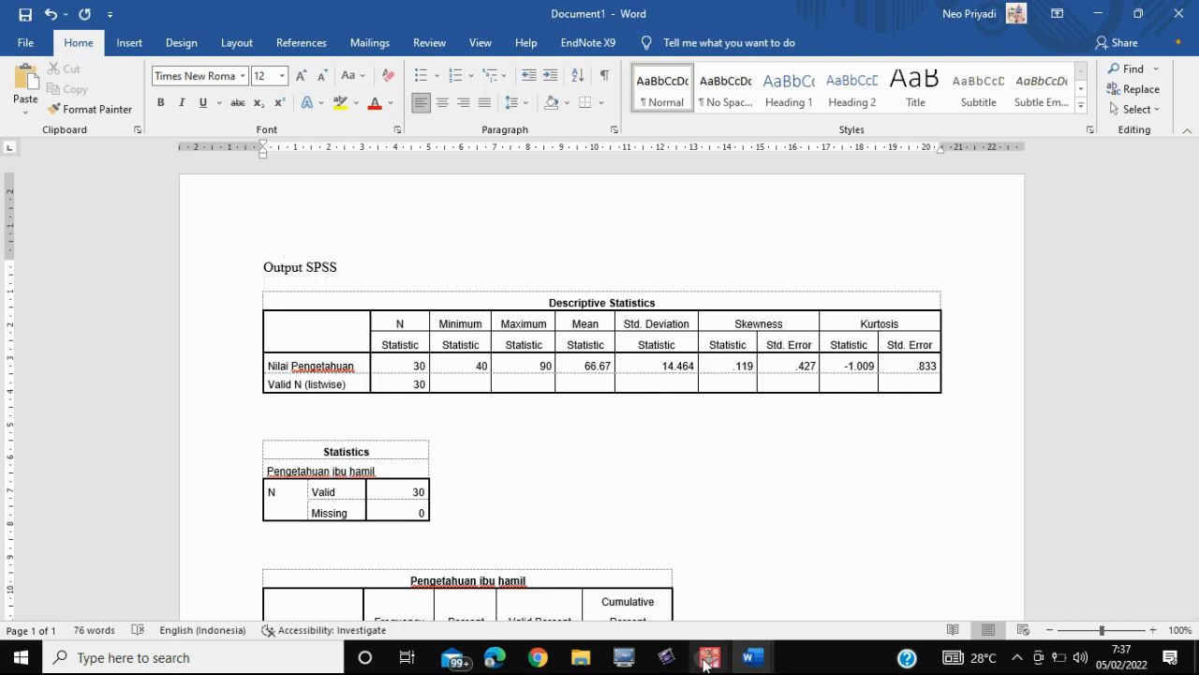
Switch back to PASW Statistics, compare "Latihan analisis deskripsi.sav" with the "Output latihan analisis deskripsi.spv" output, and return to the Data Editor
left_click(706, 660)
left_click(631, 600)
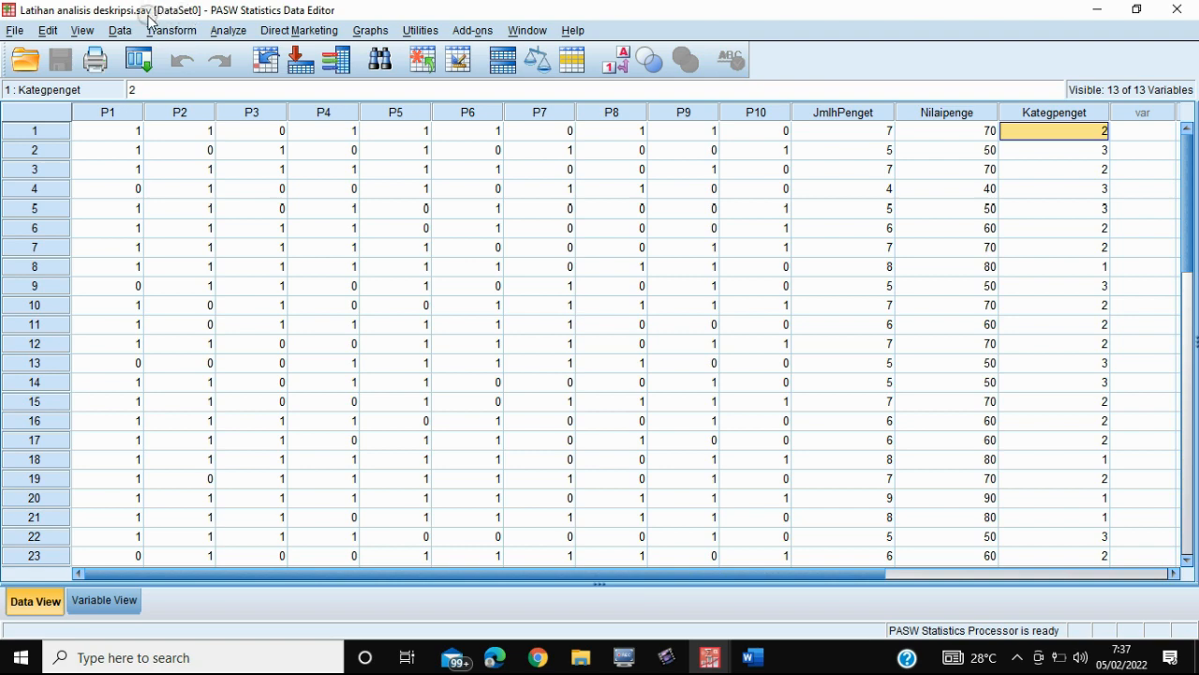
left_click(722, 643)
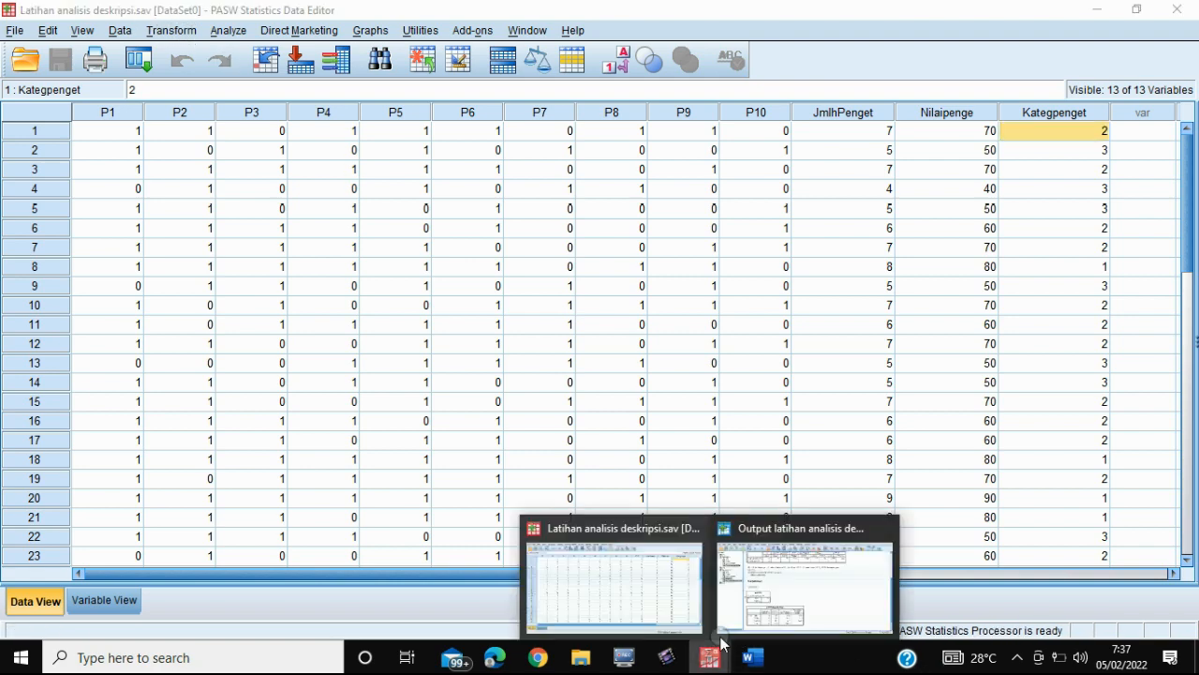
left_click(736, 600)
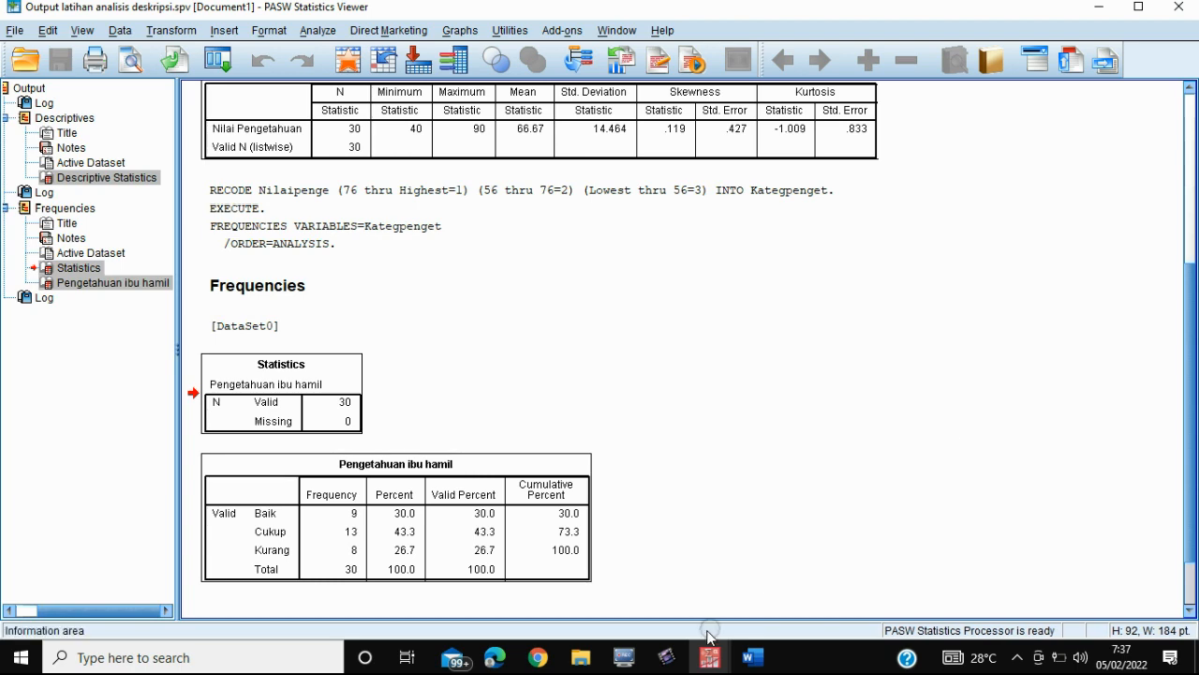
mouse_move(704, 658)
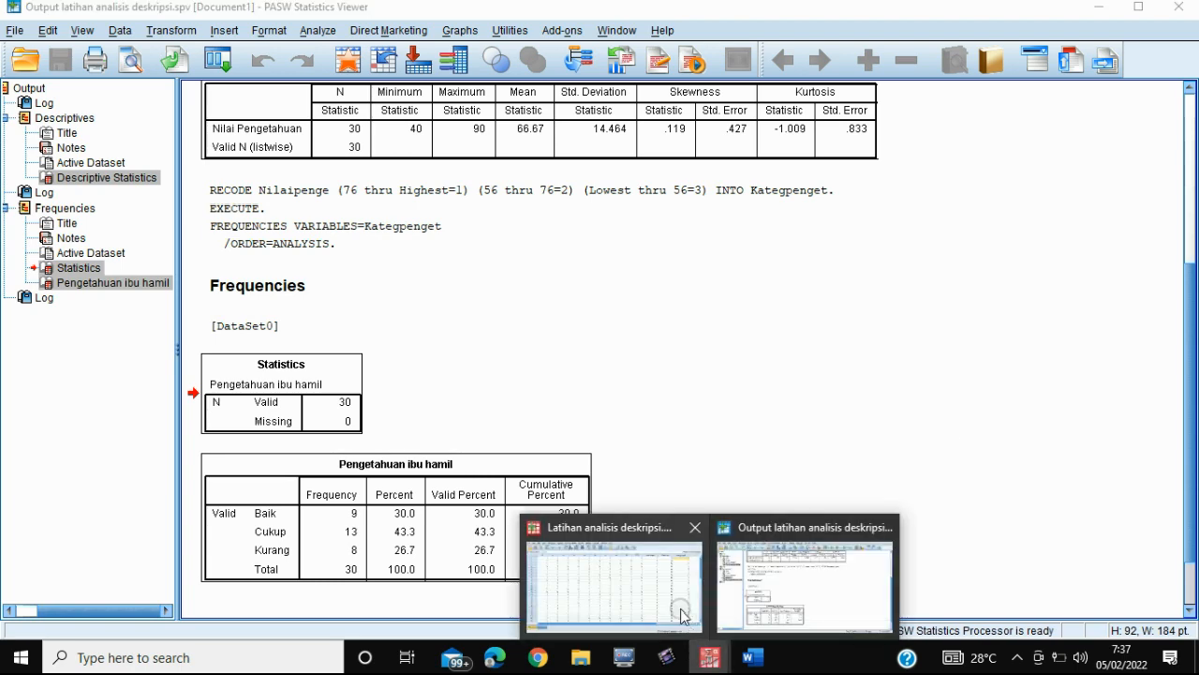
left_click(682, 616)
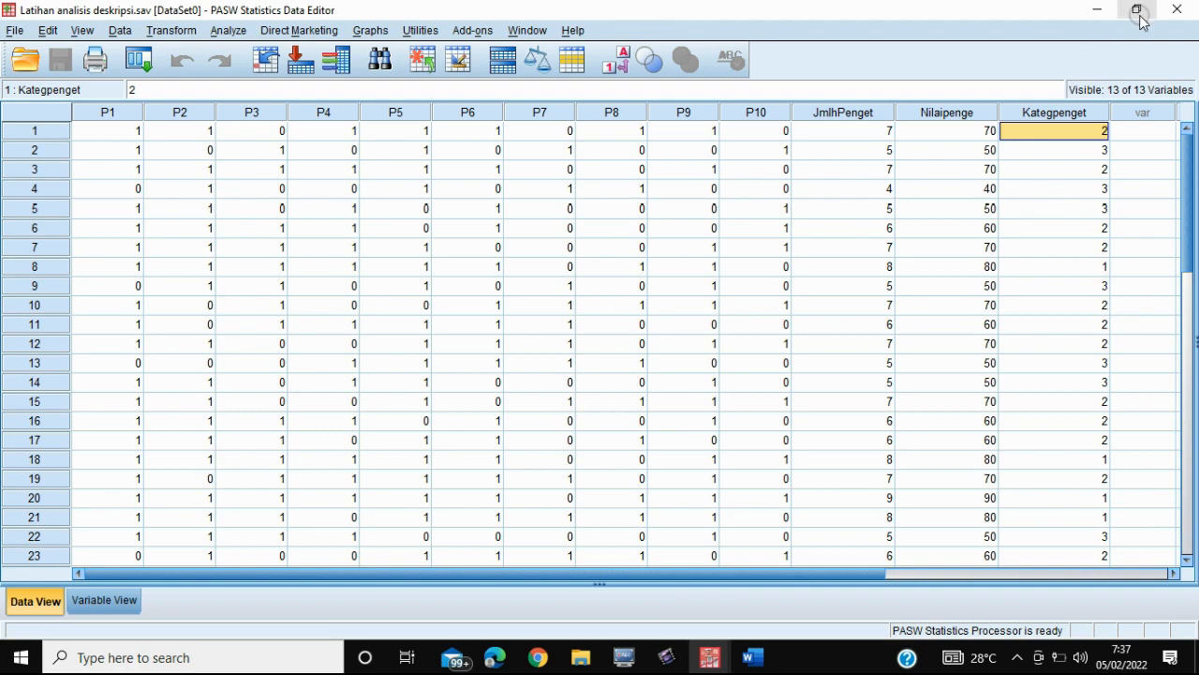